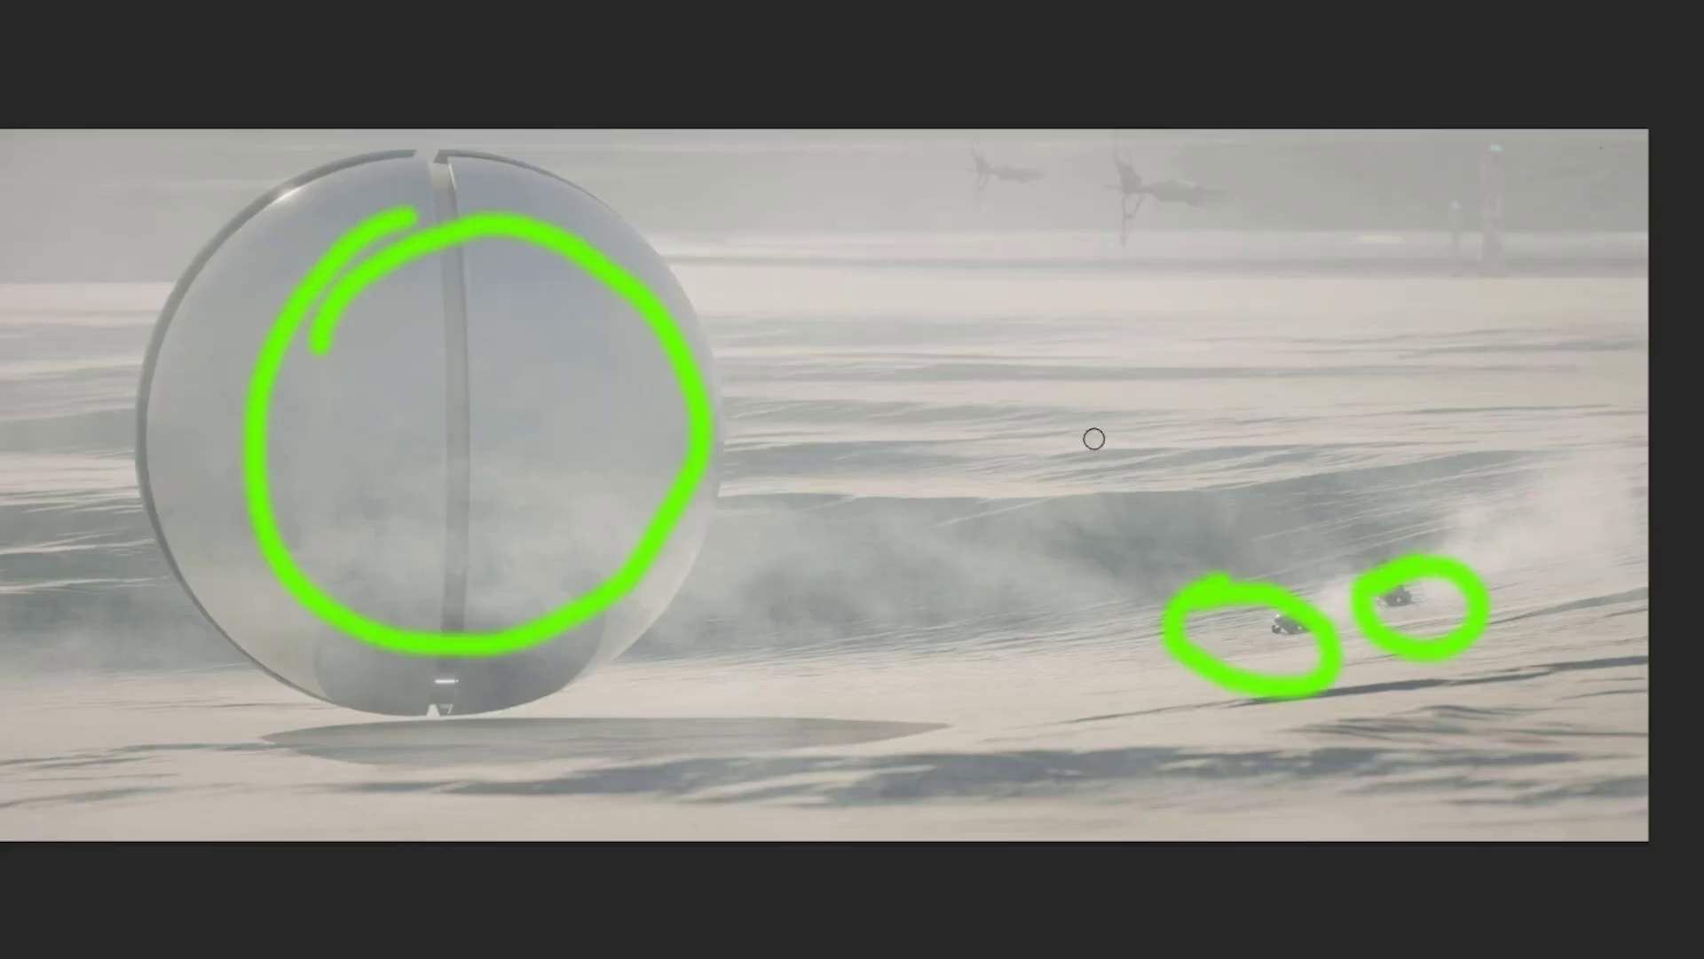
- Circle the focal details freehand on the sphere, mech bay and R-78 rover renders
{"action": "left_click_drag", "start_coordinate": [968, 177], "coordinate": [1255, 217]}
{"action": "mouse_move", "coordinate": [495, 475]}
{"action": "left_mouse_down"}
{"action": "mouse_move", "coordinate": [1195, 183]}
{"action": "mouse_move", "coordinate": [1464, 692]}
{"action": "left_mouse_up"}
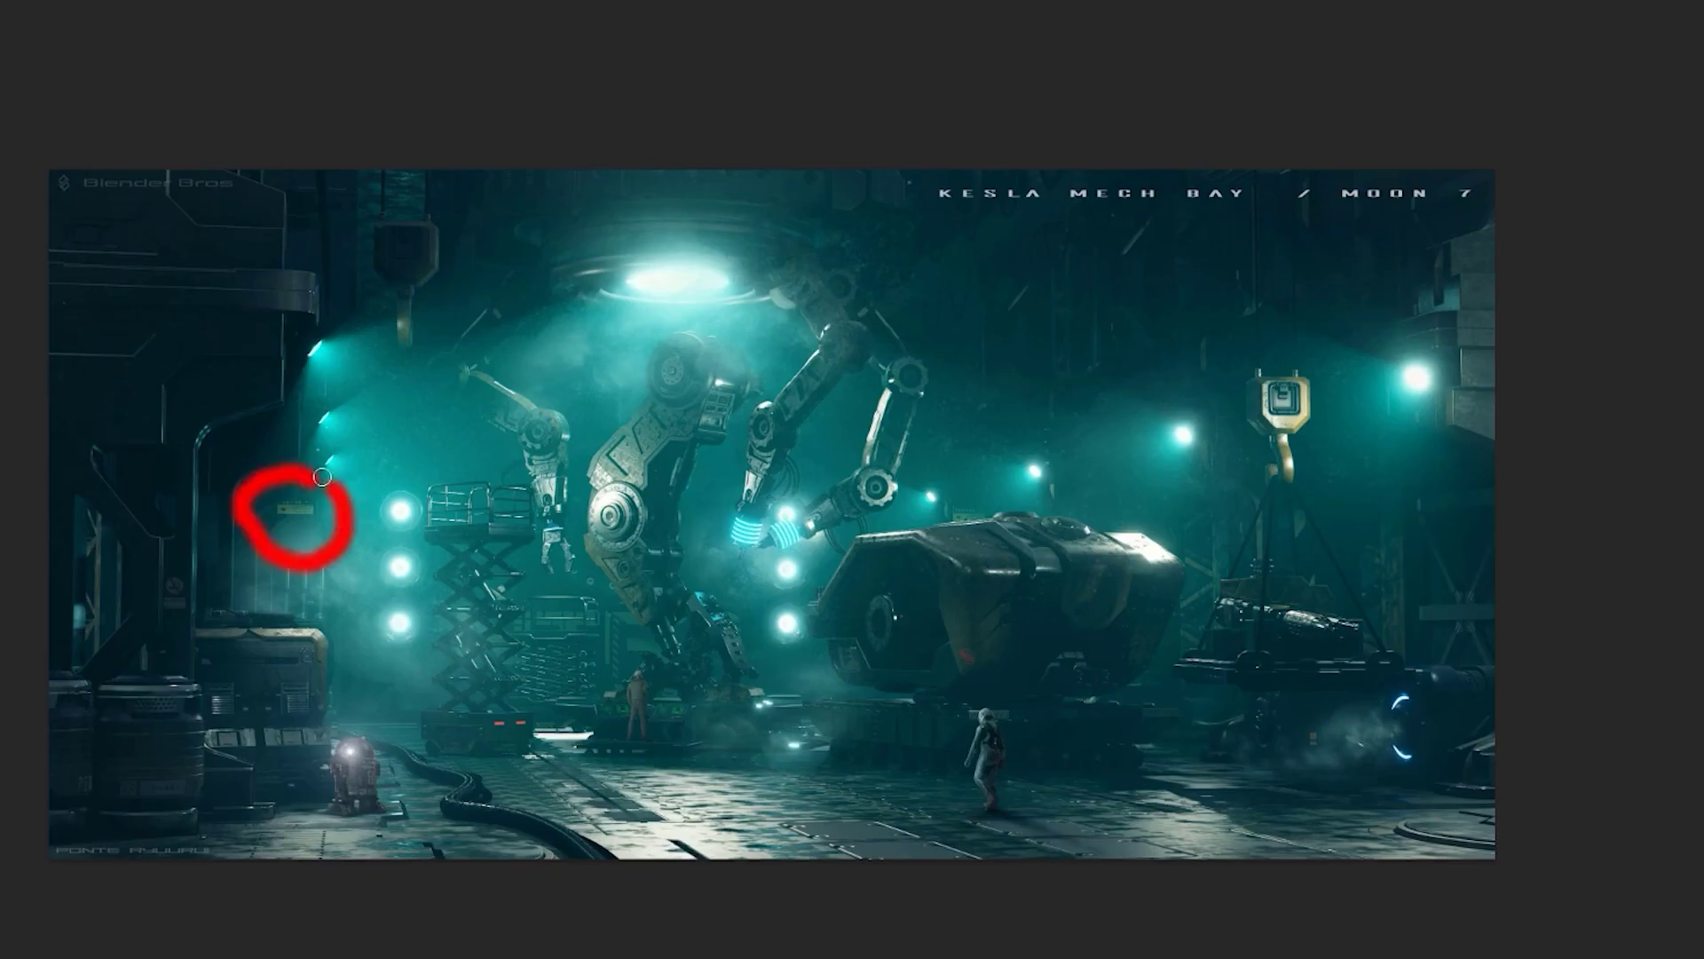
{"action": "mouse_move", "coordinate": [1034, 461]}
{"action": "left_mouse_down"}
{"action": "mouse_move", "coordinate": [1048, 505]}
{"action": "mouse_move", "coordinate": [923, 533]}
{"action": "left_mouse_up"}
{"action": "left_click_drag", "start_coordinate": [1278, 346], "coordinate": [1189, 417]}
{"action": "left_click_drag", "start_coordinate": [409, 293], "coordinate": [346, 355]}
{"action": "mouse_move", "coordinate": [643, 362]}
{"action": "left_mouse_down"}
{"action": "mouse_move", "coordinate": [533, 612]}
{"action": "mouse_move", "coordinate": [639, 333]}
{"action": "left_mouse_up"}
{"action": "left_click_drag", "start_coordinate": [315, 626], "coordinate": [231, 622]}
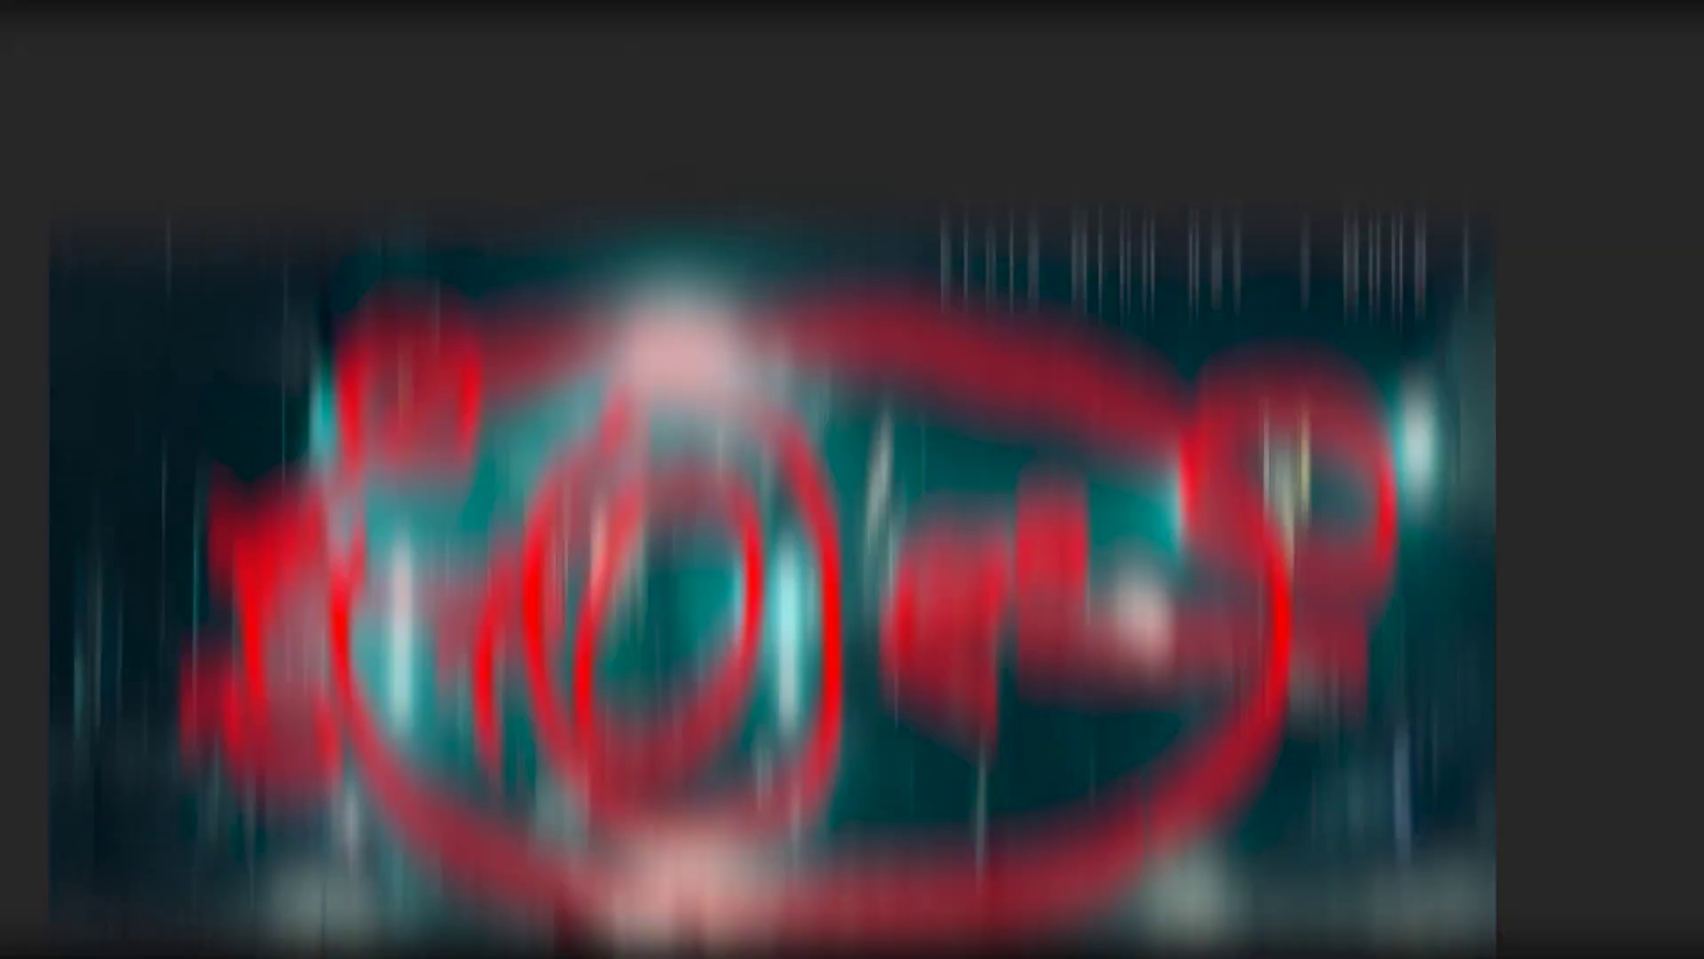
{"action": "left_click_drag", "start_coordinate": [826, 155], "coordinate": [829, 844]}
{"action": "left_click_drag", "start_coordinate": [571, 494], "coordinate": [609, 696]}
{"action": "left_click_drag", "start_coordinate": [989, 589], "coordinate": [1199, 704]}
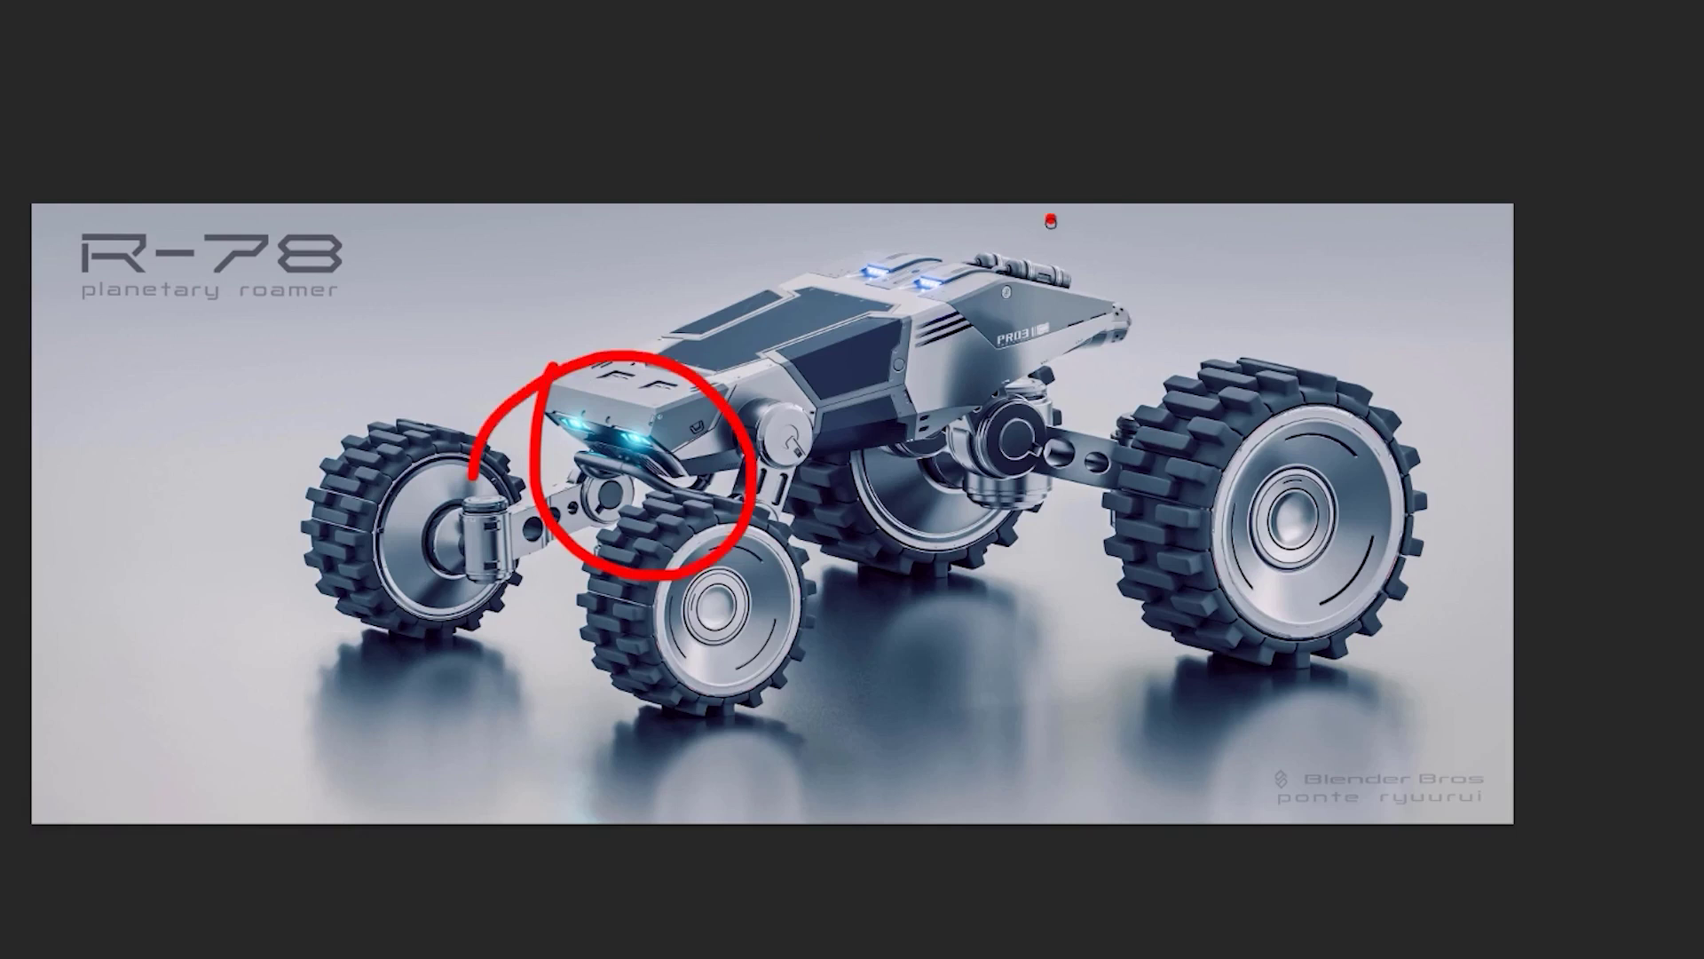
{"action": "left_click_drag", "start_coordinate": [1051, 220], "coordinate": [1278, 233]}
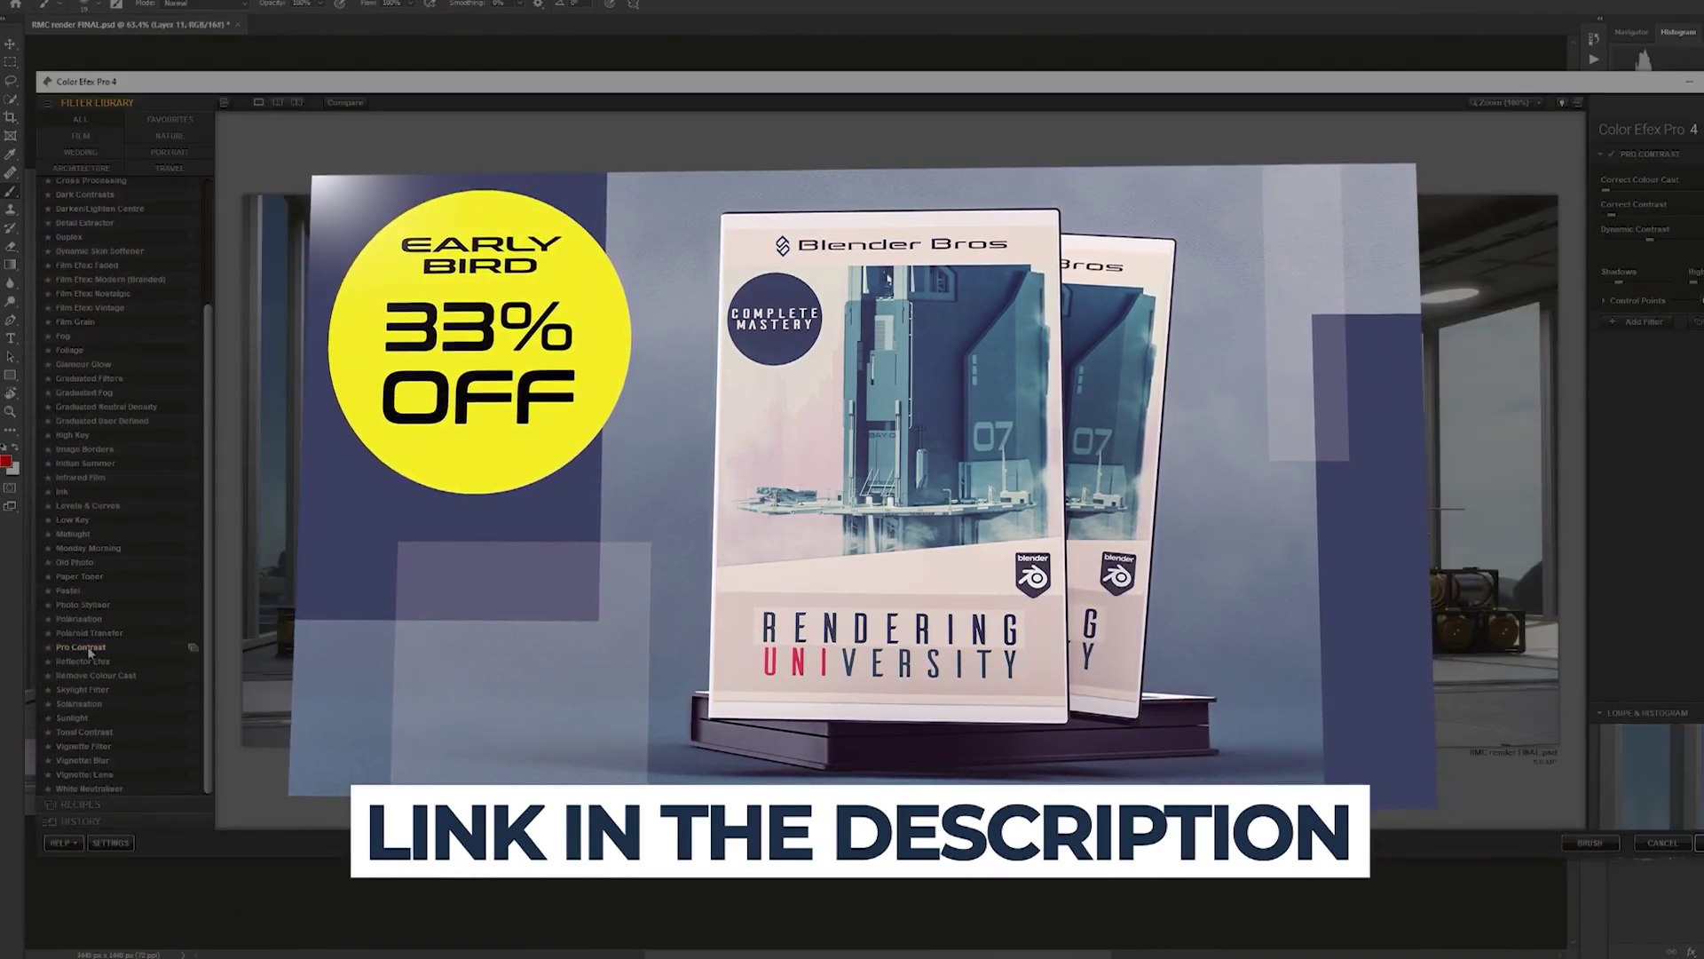
{"action": "scroll", "coordinate": [87, 652], "scroll_direction": "up", "scroll_amount": 4}
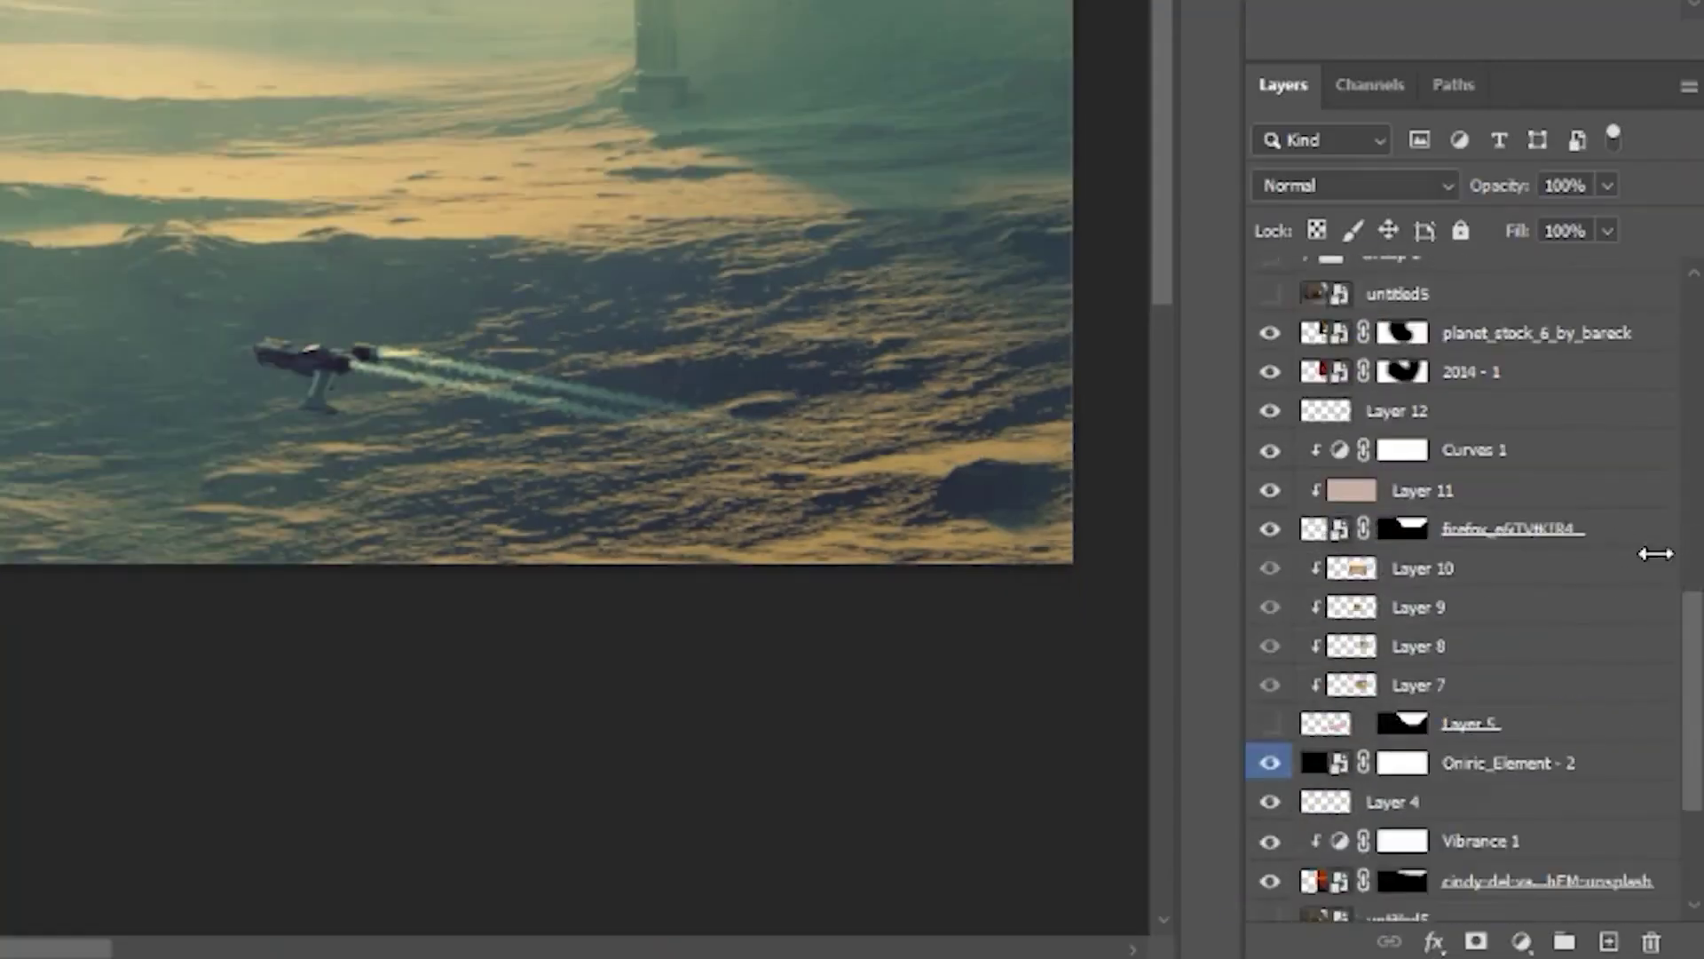
{"action": "scroll", "coordinate": [1655, 553], "scroll_direction": "down", "scroll_amount": 3}
{"action": "left_click", "coordinate": [1509, 810], "text": "ctrl"}
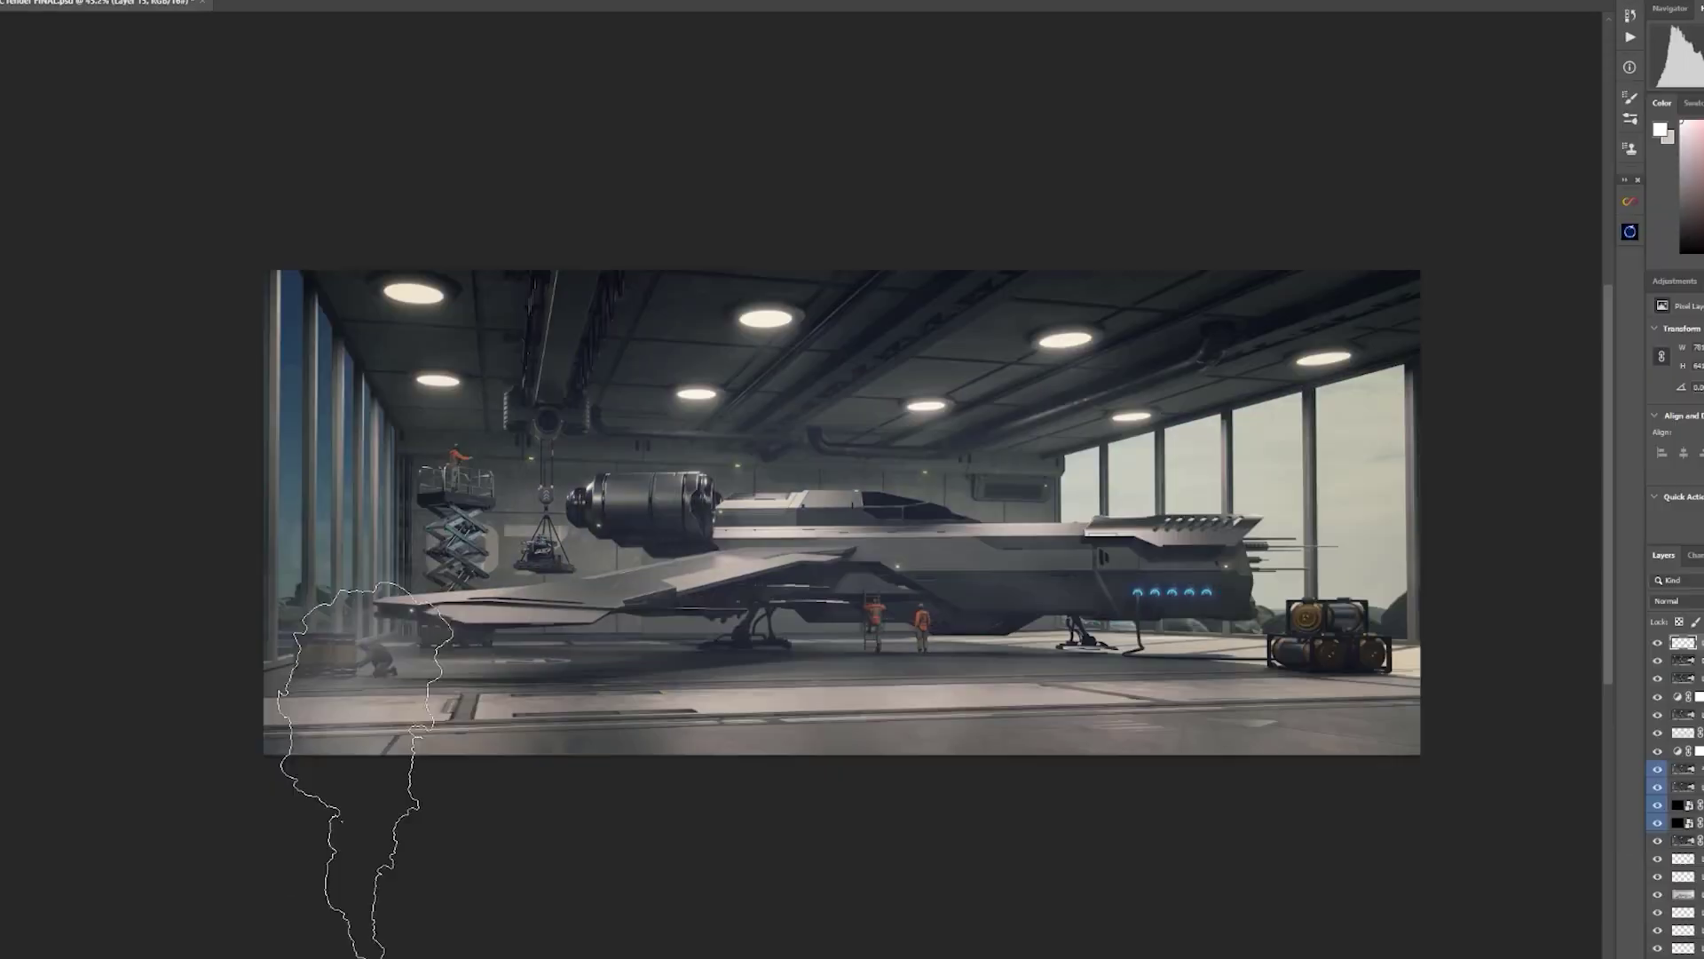
- Brush smoke along the hangar floor in front of the spaceship
{"action": "left_click_drag", "start_coordinate": [364, 710], "coordinate": [1242, 710]}
{"action": "scroll", "coordinate": [604, 195], "scroll_direction": "up", "scroll_amount": 1, "text": "alt"}
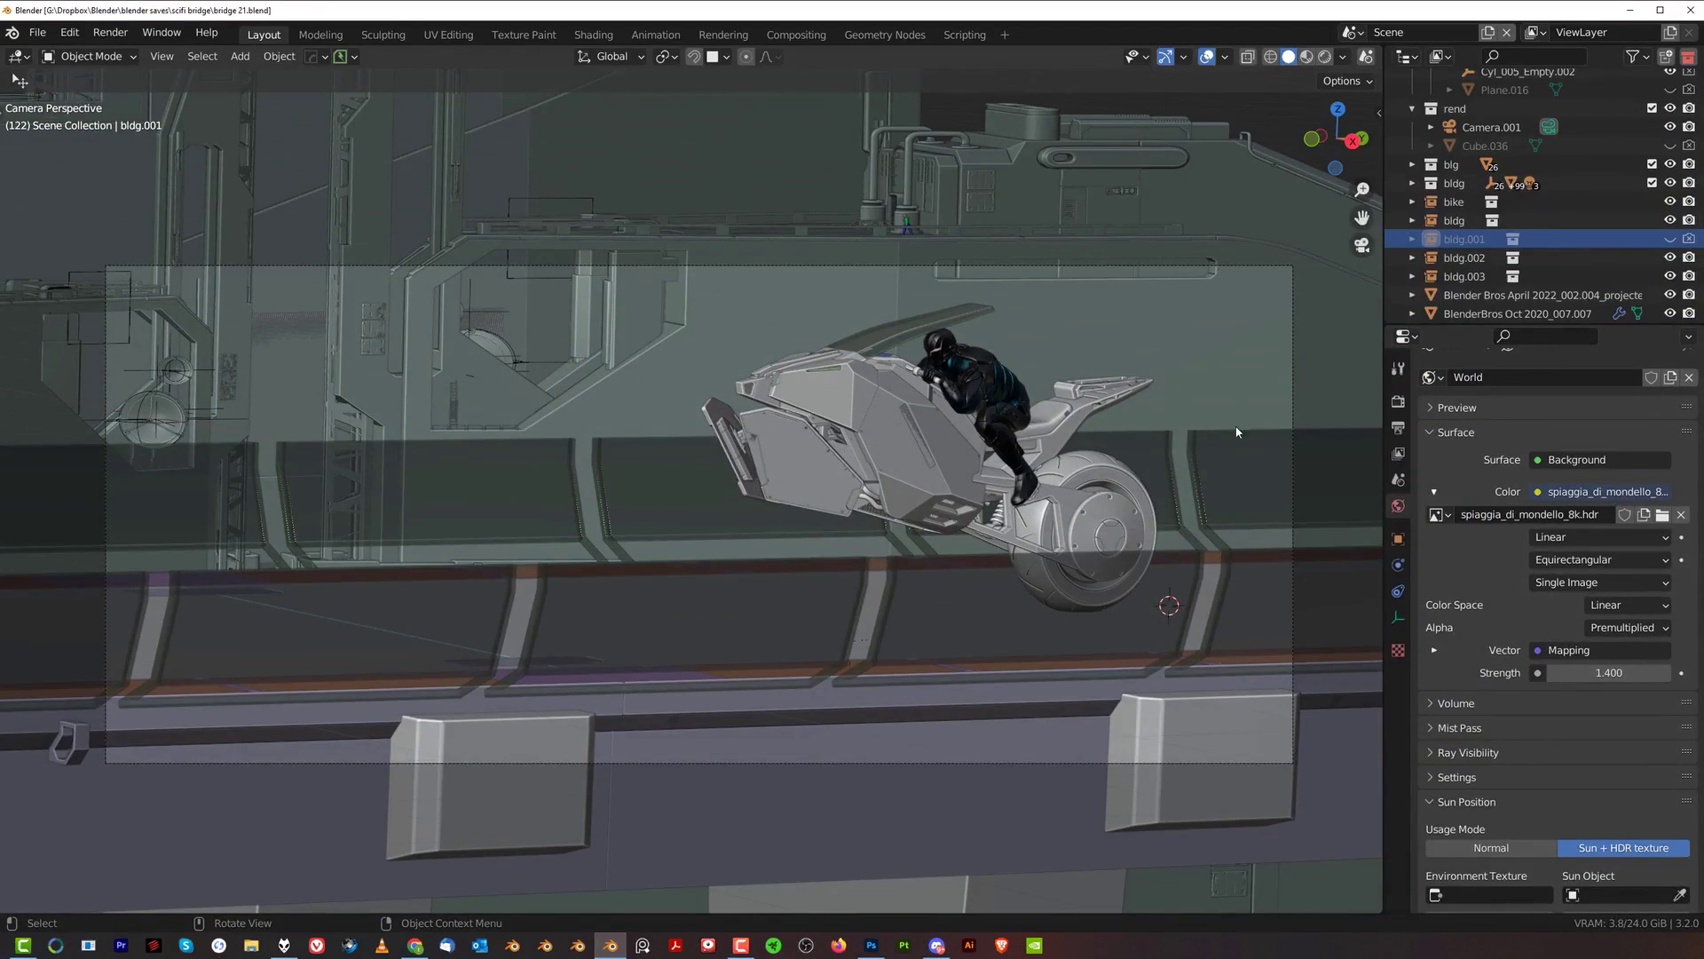
- Select the scene camera in Blender and check the viewport's view options
{"action": "left_click", "coordinate": [1293, 468]}
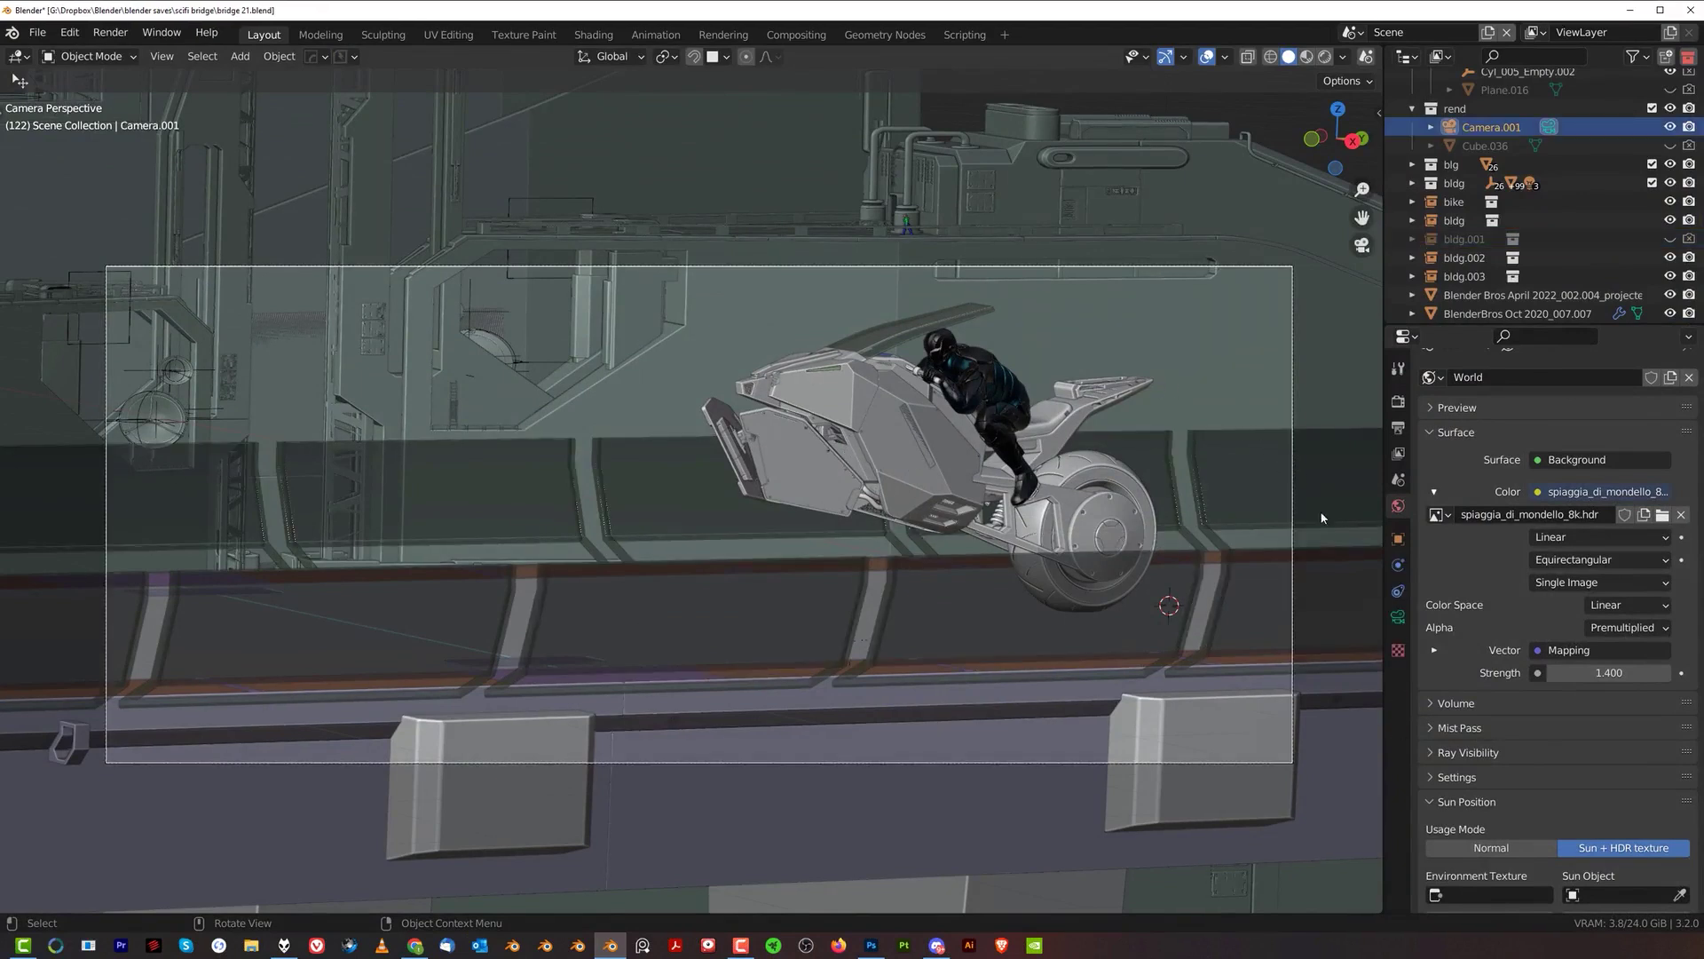
{"action": "key", "text": "grave"}
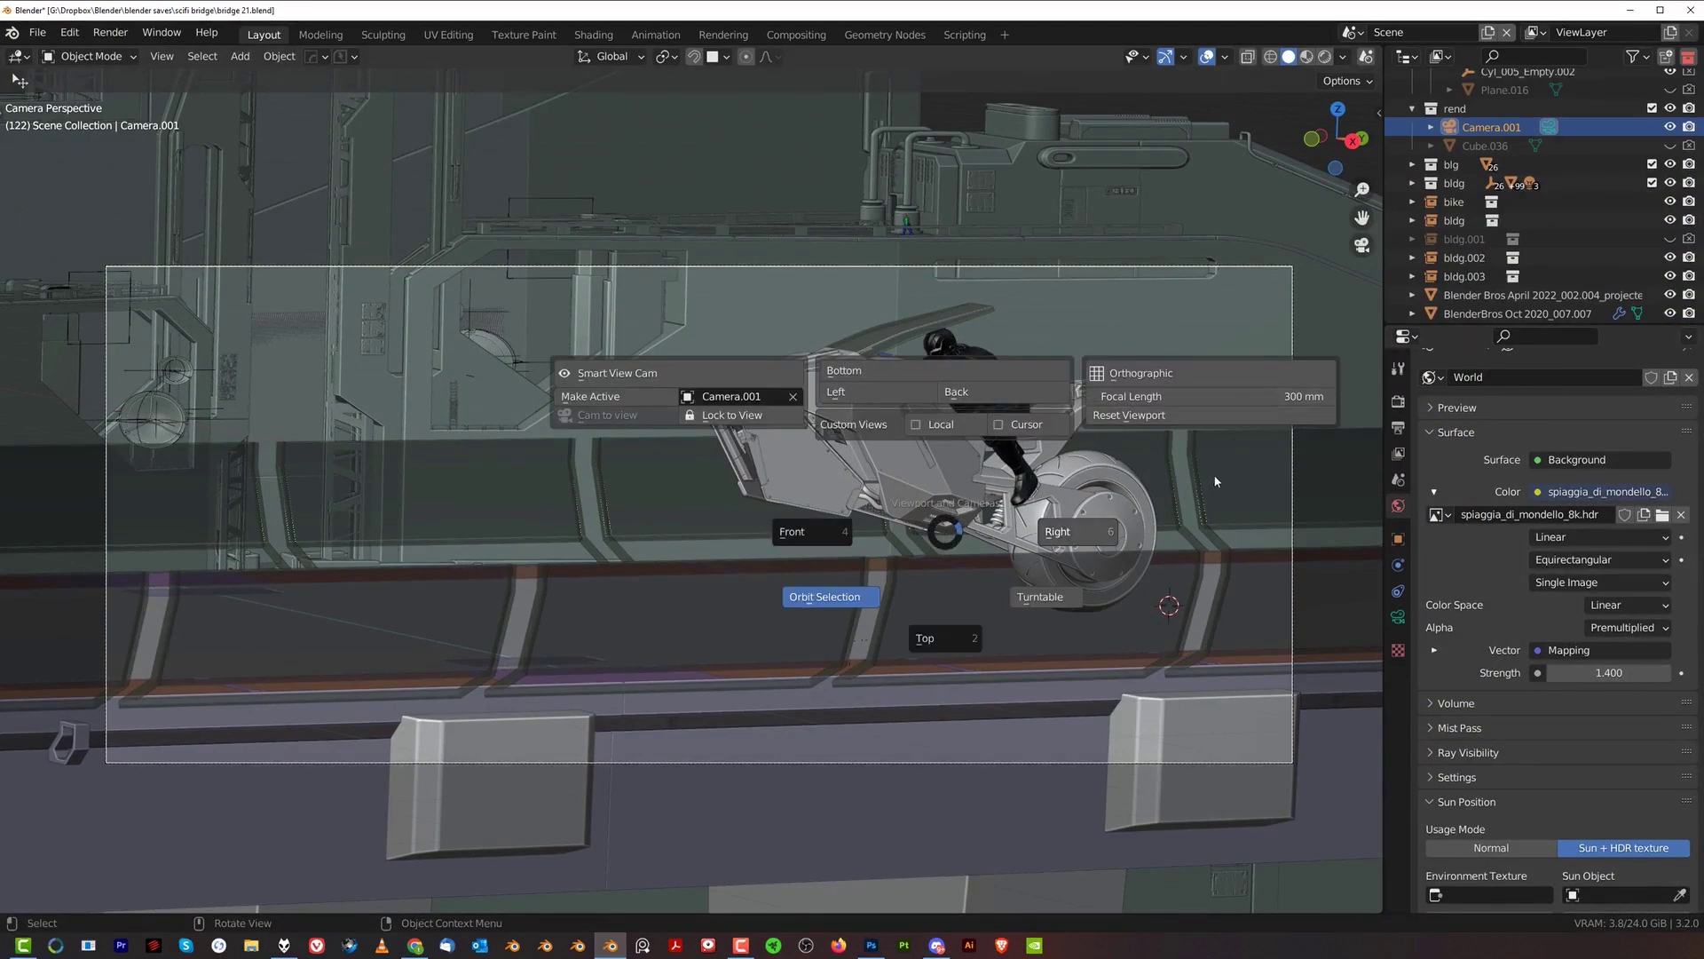
{"action": "key", "text": "Escape"}
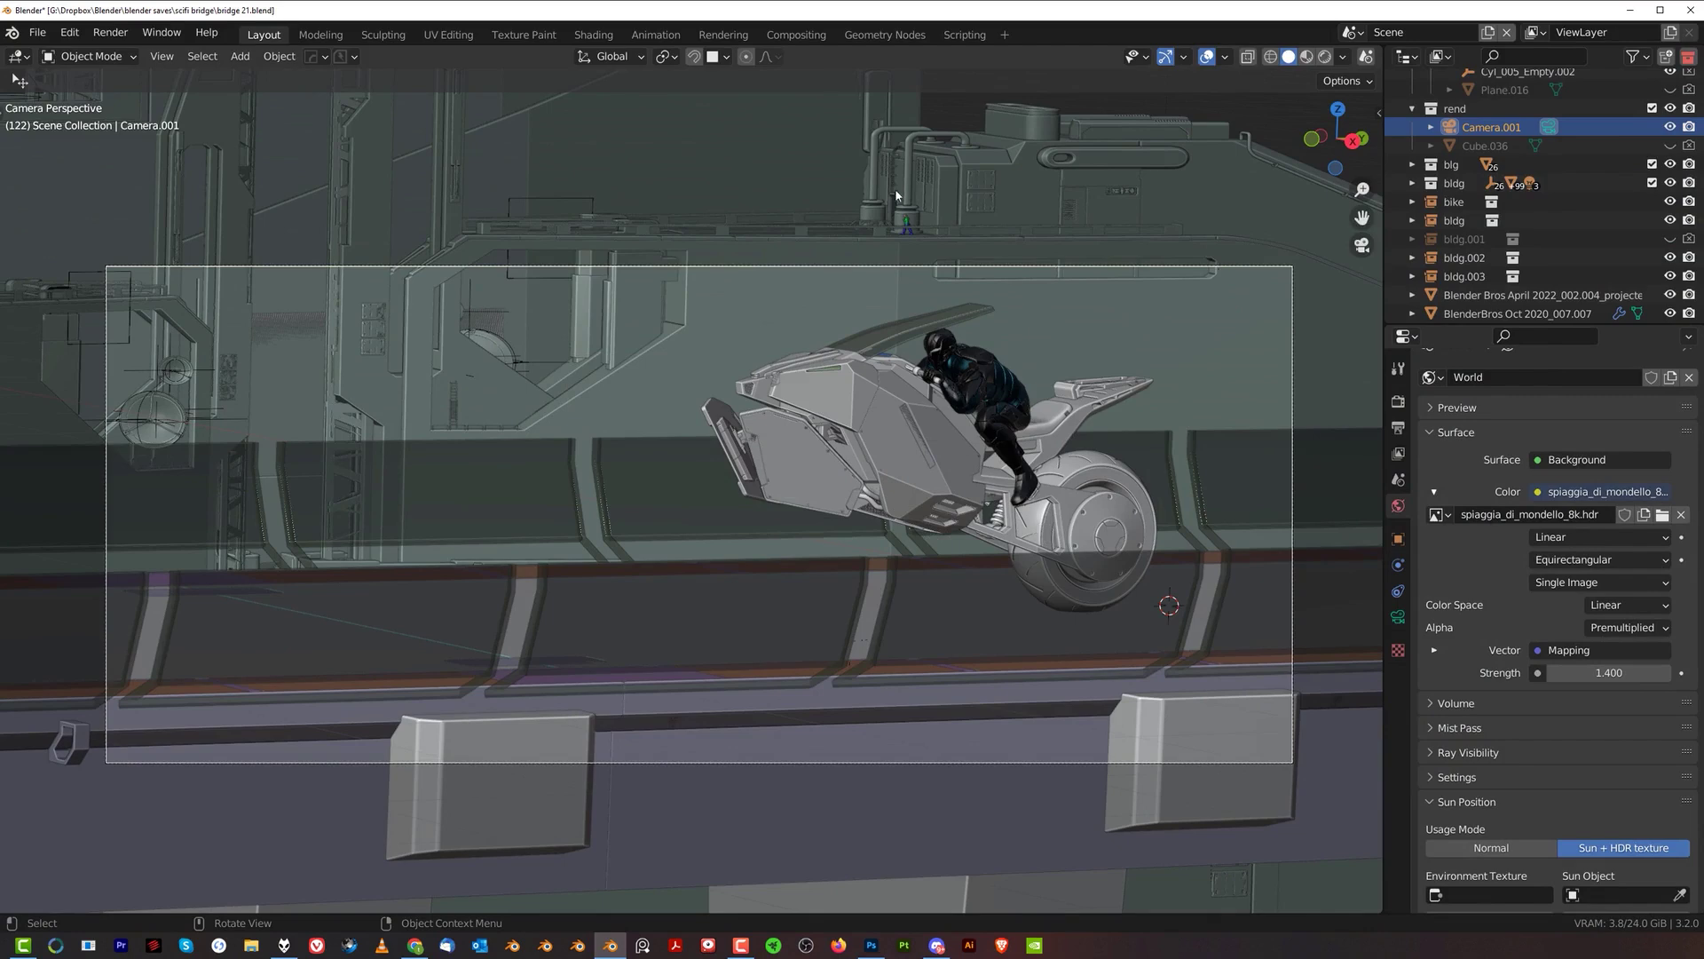
- Examine the scene layout outside the camera view by selecting the background buildings, the bridge and the camera
{"action": "left_click", "coordinate": [697, 340]}
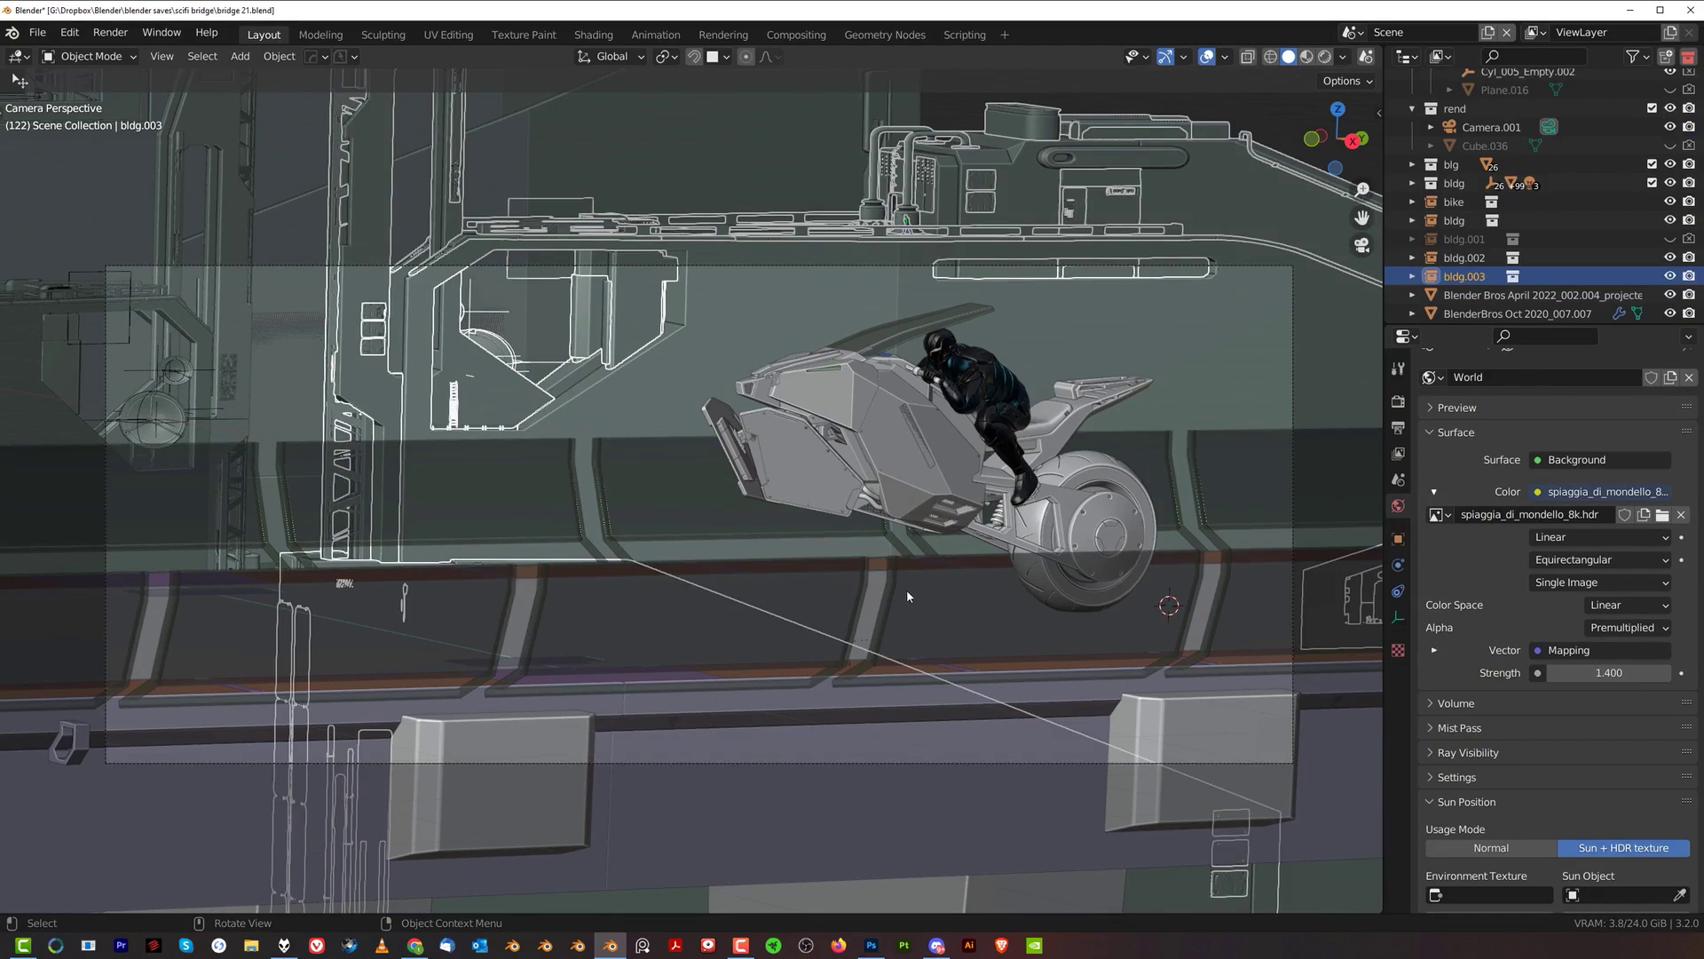
{"action": "scroll", "coordinate": [777, 497], "scroll_direction": "down", "scroll_amount": 6}
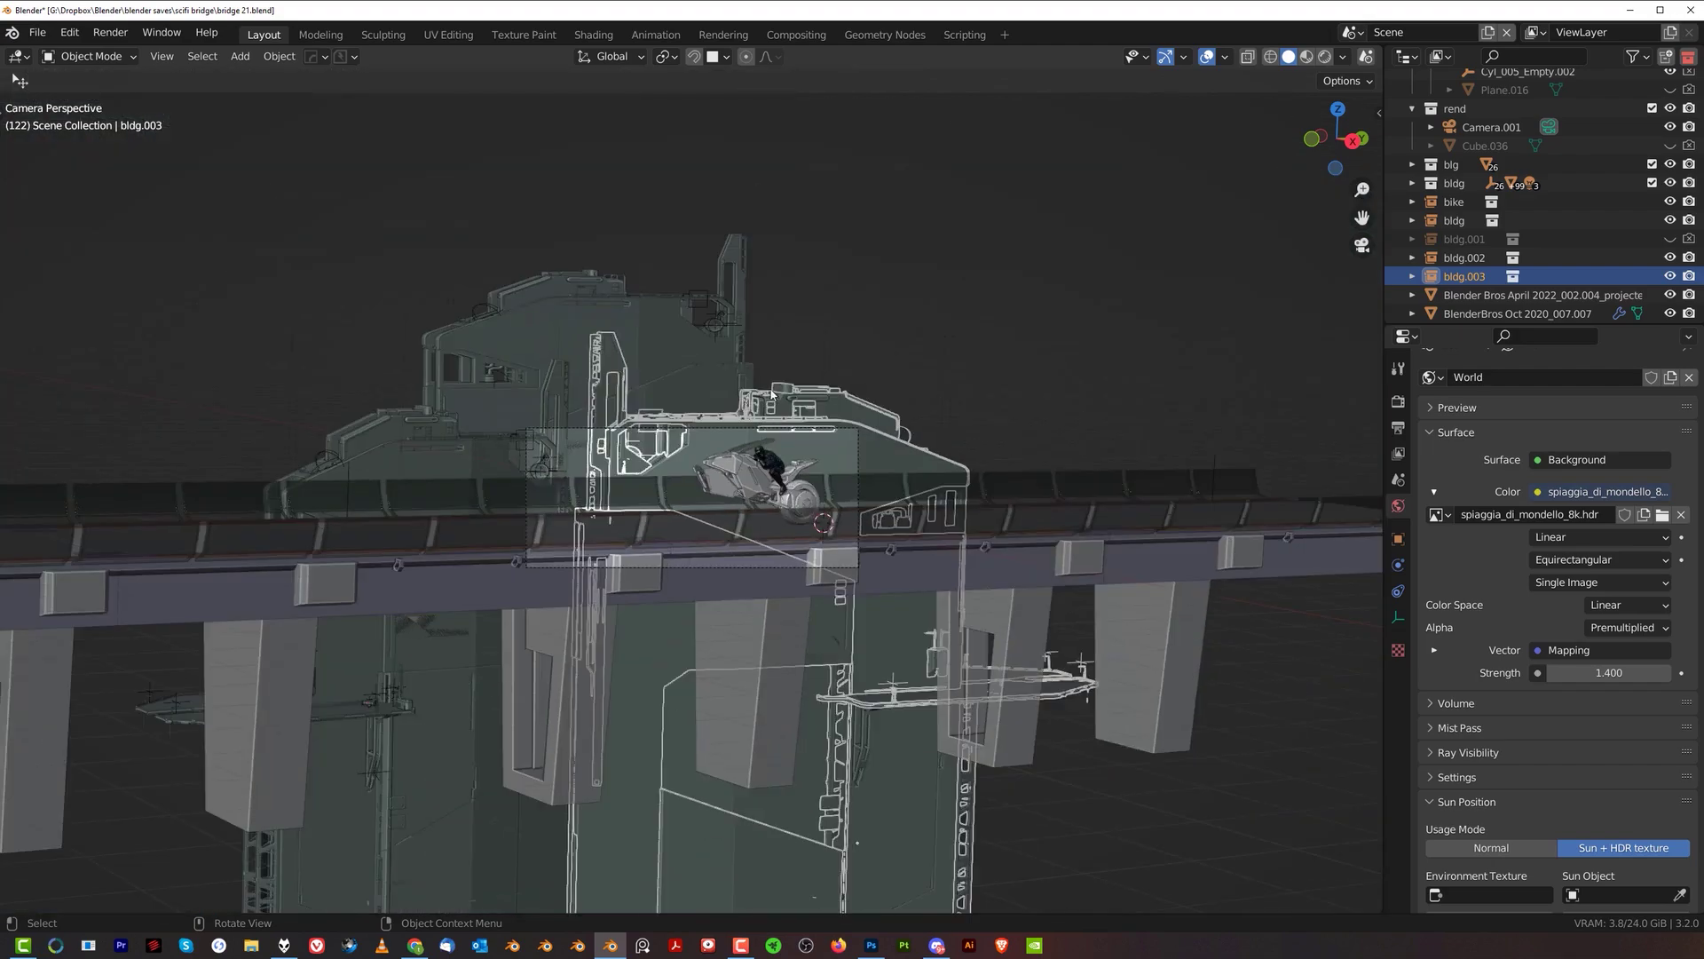
{"action": "middle_click_drag", "start_coordinate": [772, 394], "coordinate": [955, 485]}
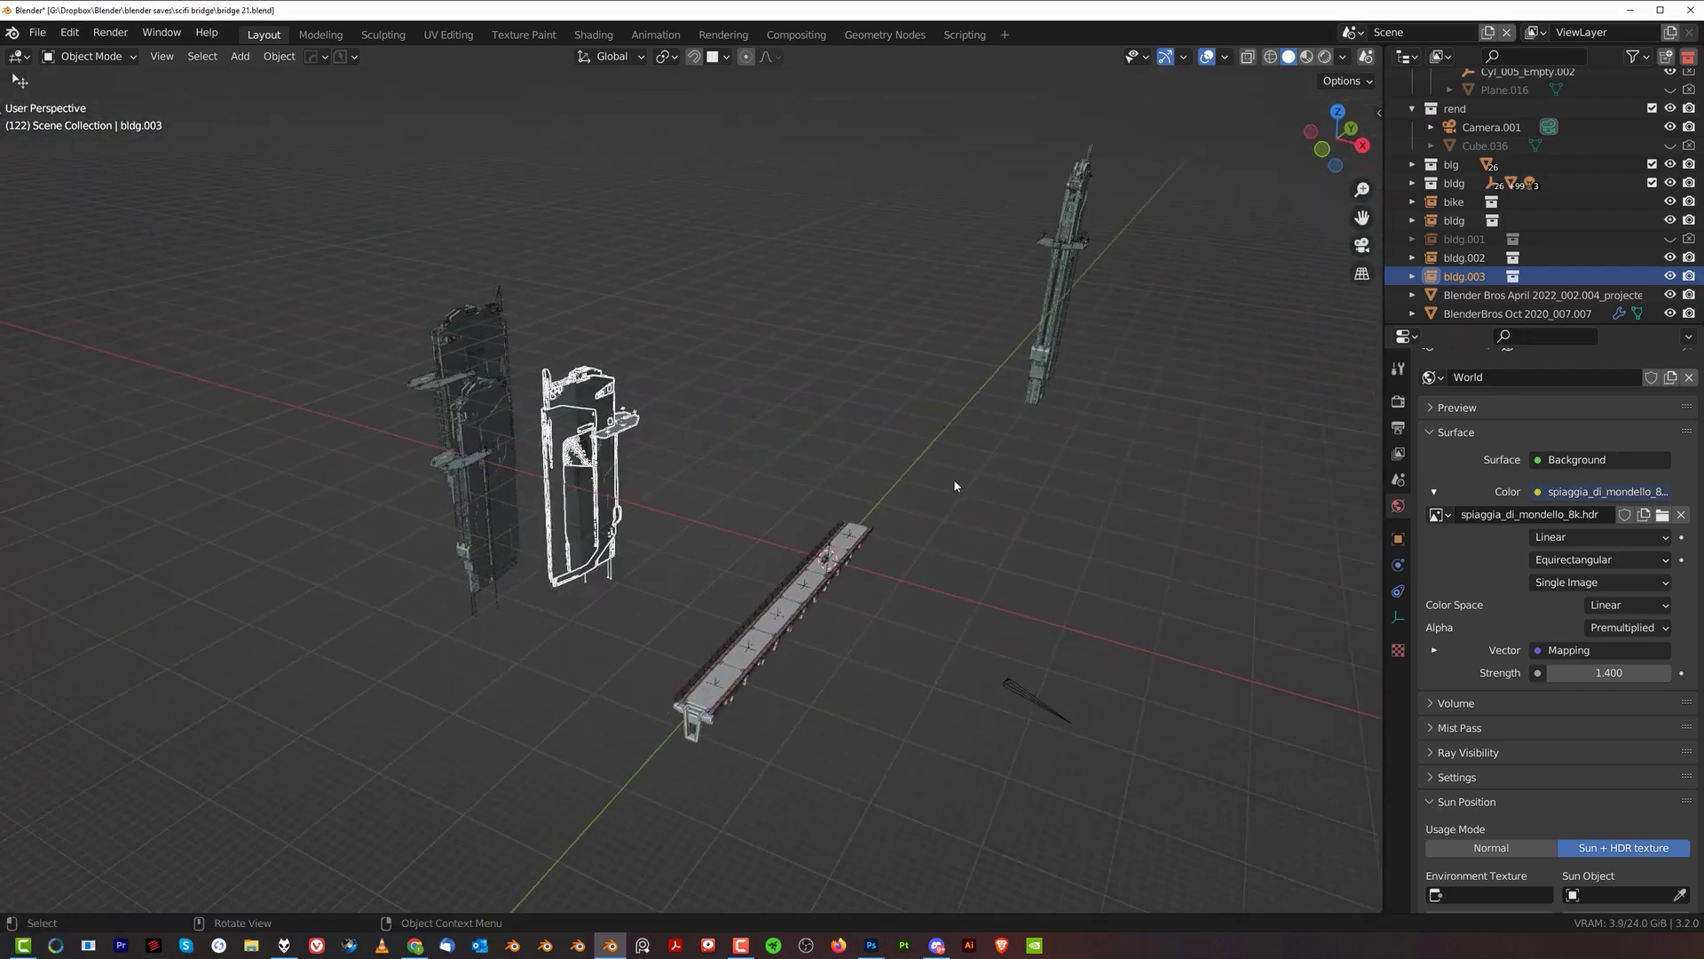
{"action": "left_click", "coordinate": [1030, 708]}
{"action": "left_click", "coordinate": [821, 583]}
{"action": "left_click", "coordinate": [555, 444]}
{"action": "left_click", "coordinate": [430, 383]}
{"action": "middle_click_drag", "start_coordinate": [475, 333], "coordinate": [787, 487]}
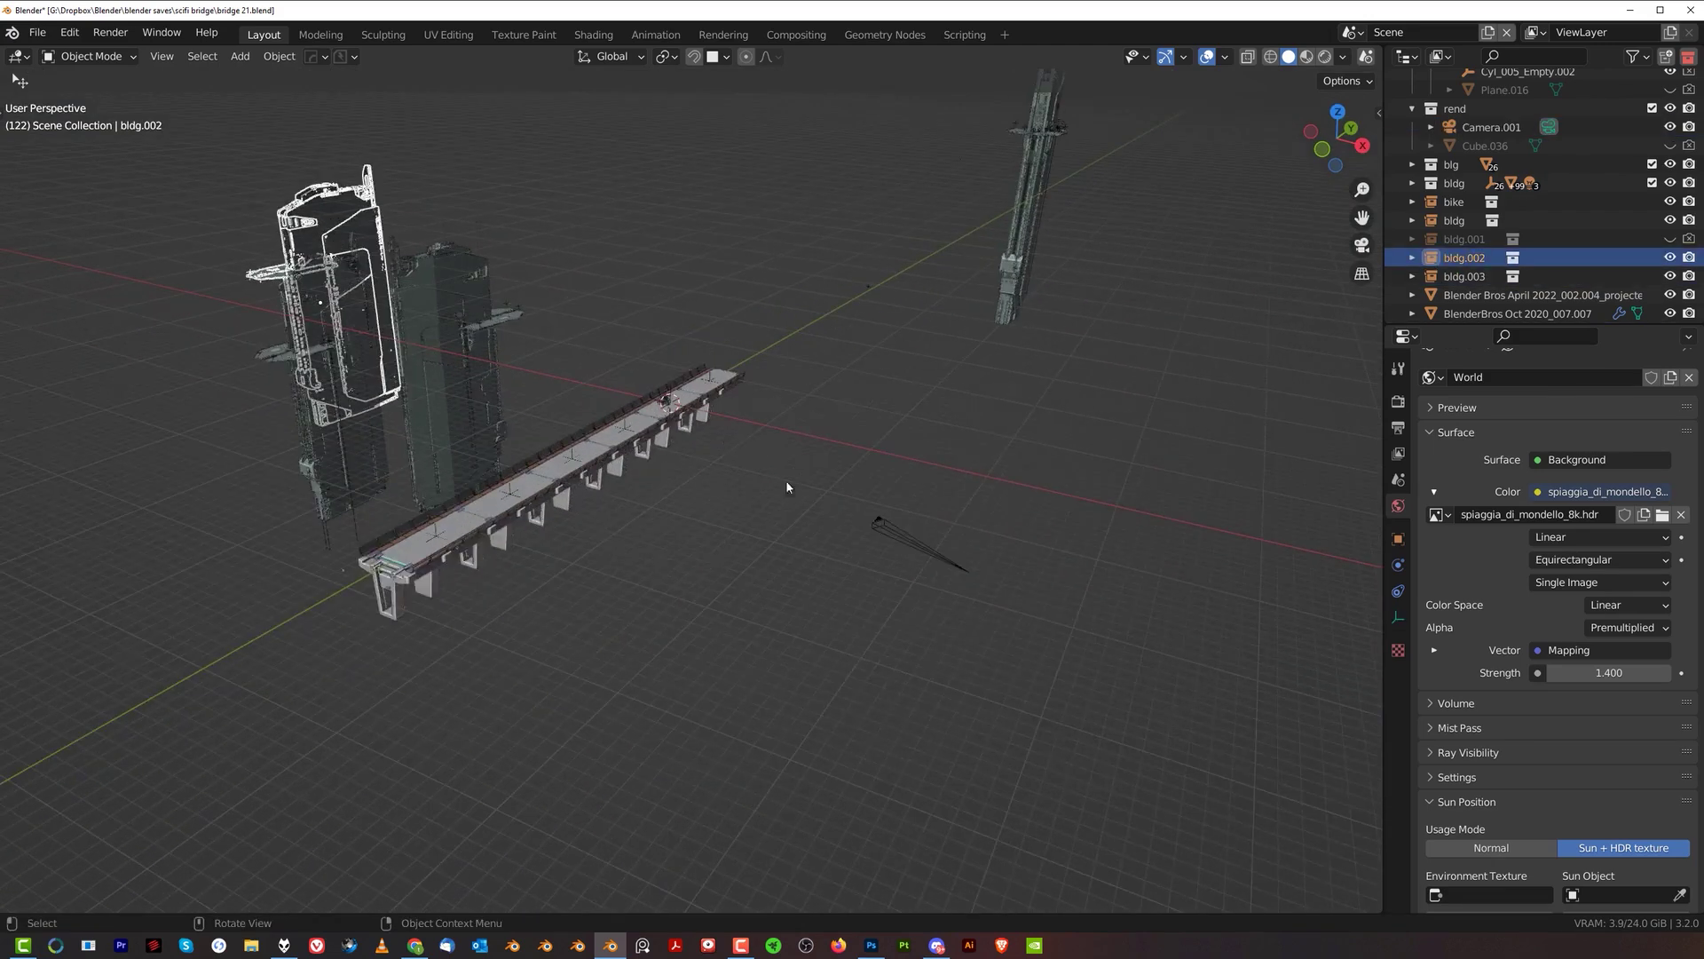
{"action": "left_click", "coordinate": [905, 537]}
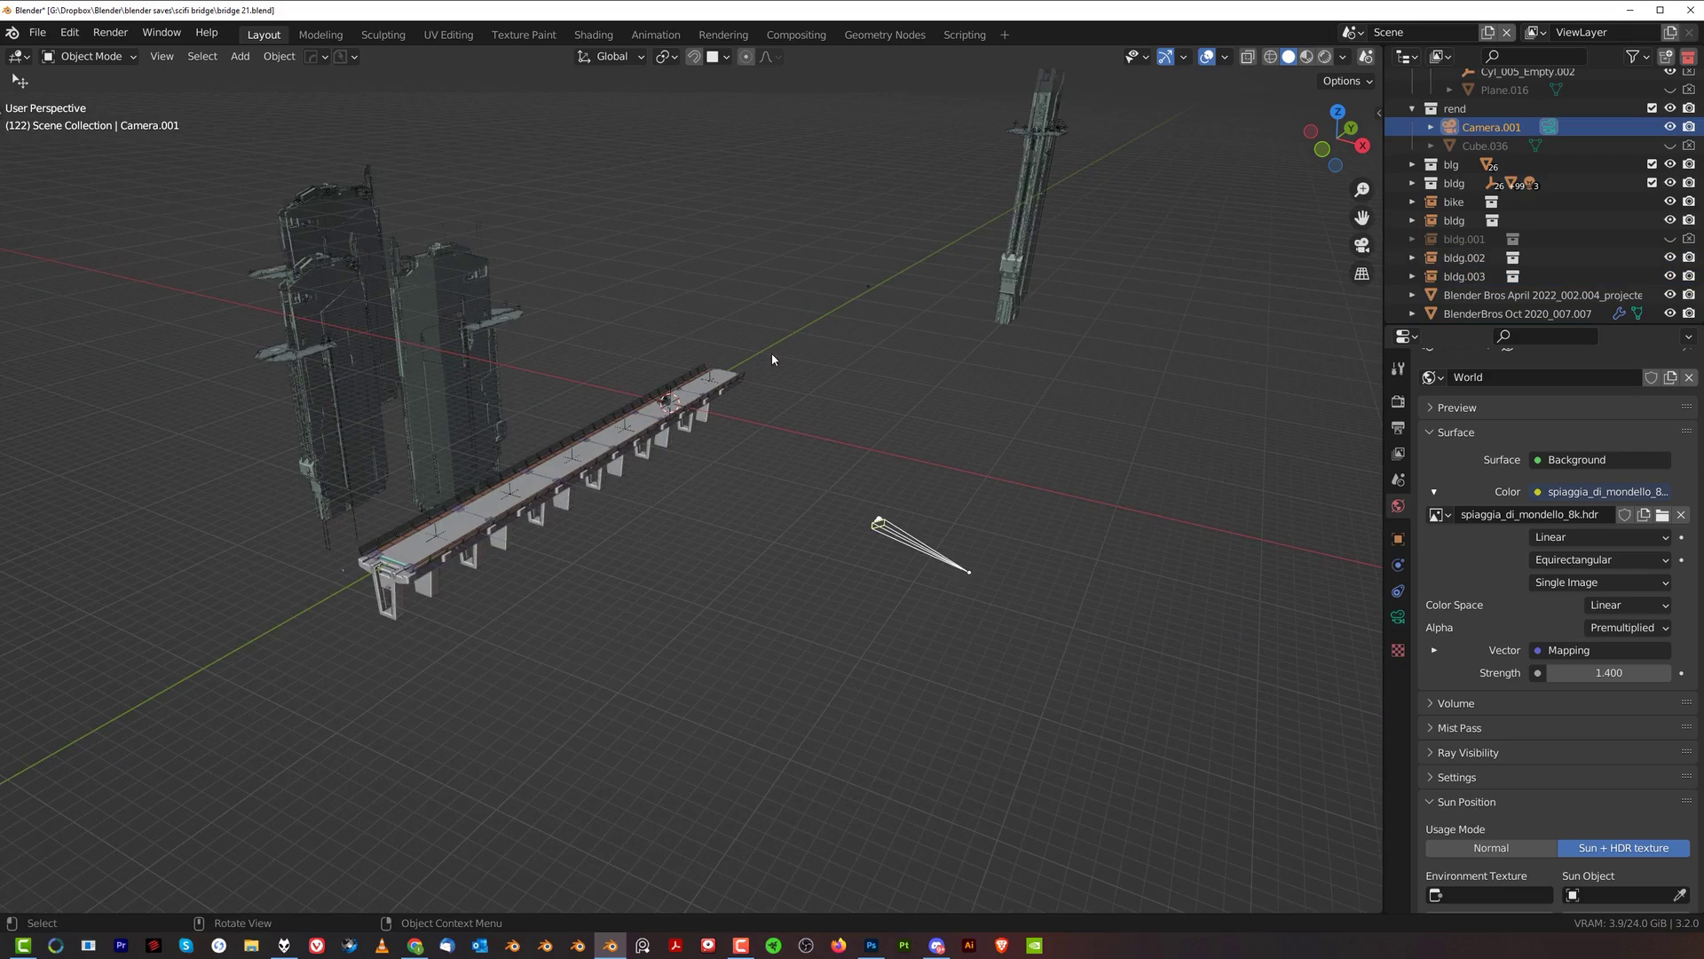
- Inspect the bridge, the bike and the buildings behind it from several distances and angles
{"action": "middle_click_drag", "start_coordinate": [467, 410], "coordinate": [429, 481]}
{"action": "left_click", "coordinate": [890, 535]}
{"action": "middle_click_drag", "start_coordinate": [881, 570], "coordinate": [1086, 558]}
{"action": "scroll", "coordinate": [1074, 528], "scroll_direction": "down", "scroll_amount": 8}
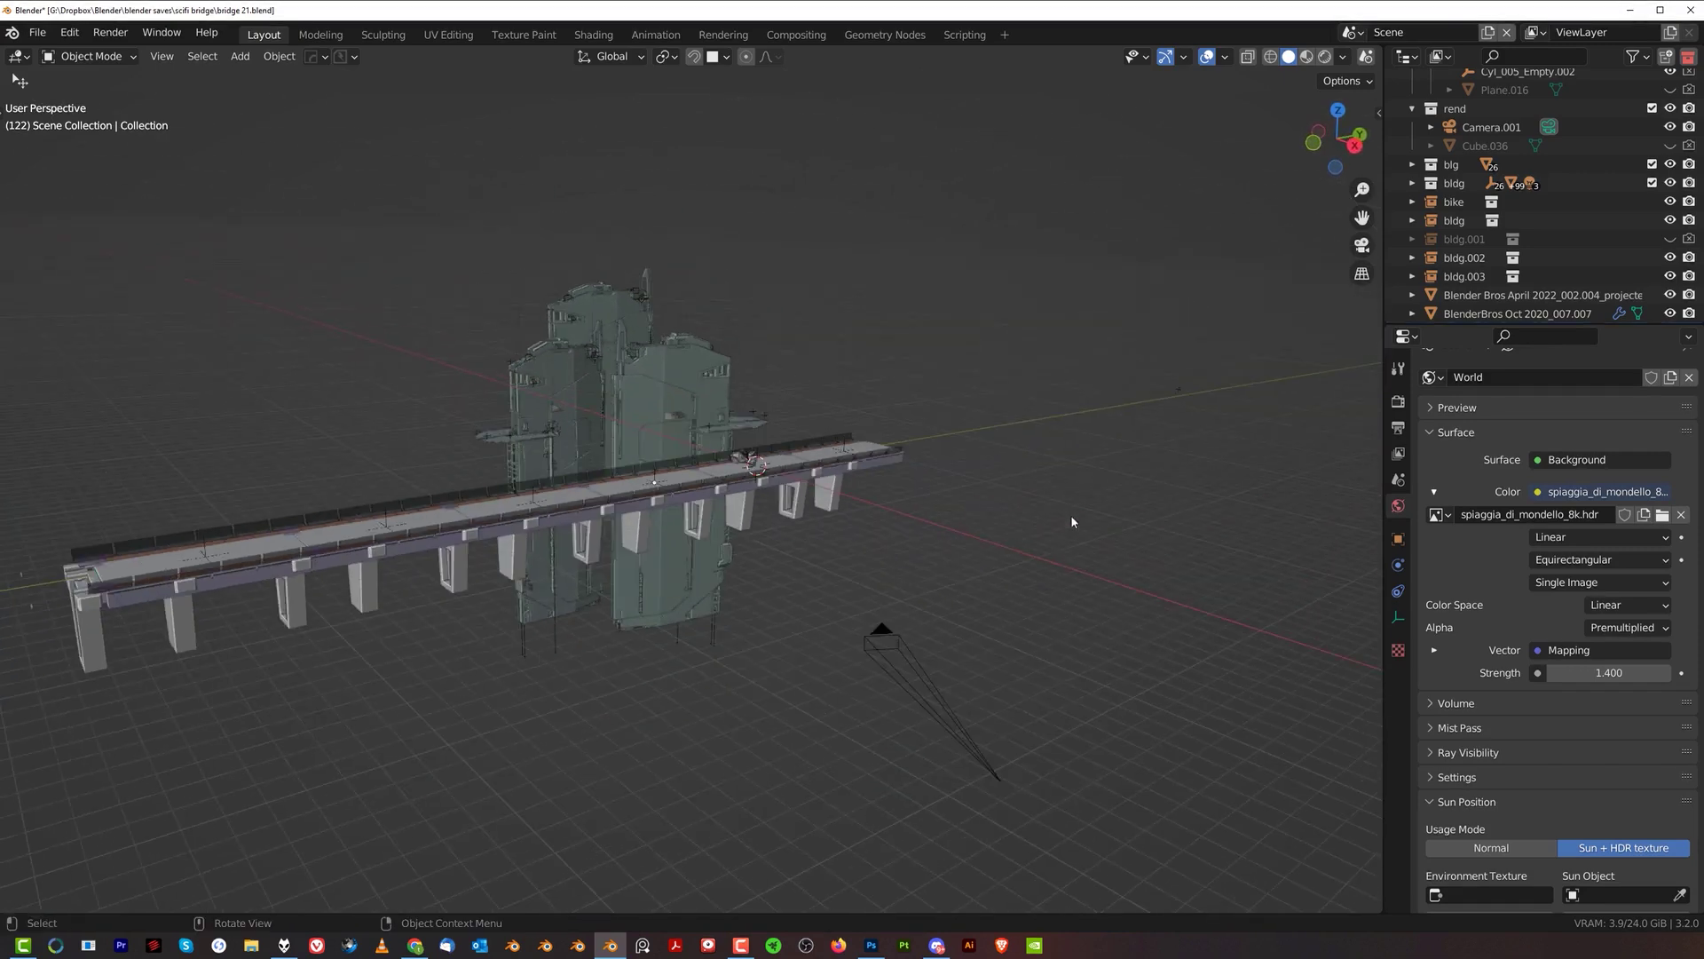
{"action": "scroll", "coordinate": [706, 527], "scroll_direction": "up", "scroll_amount": 6}
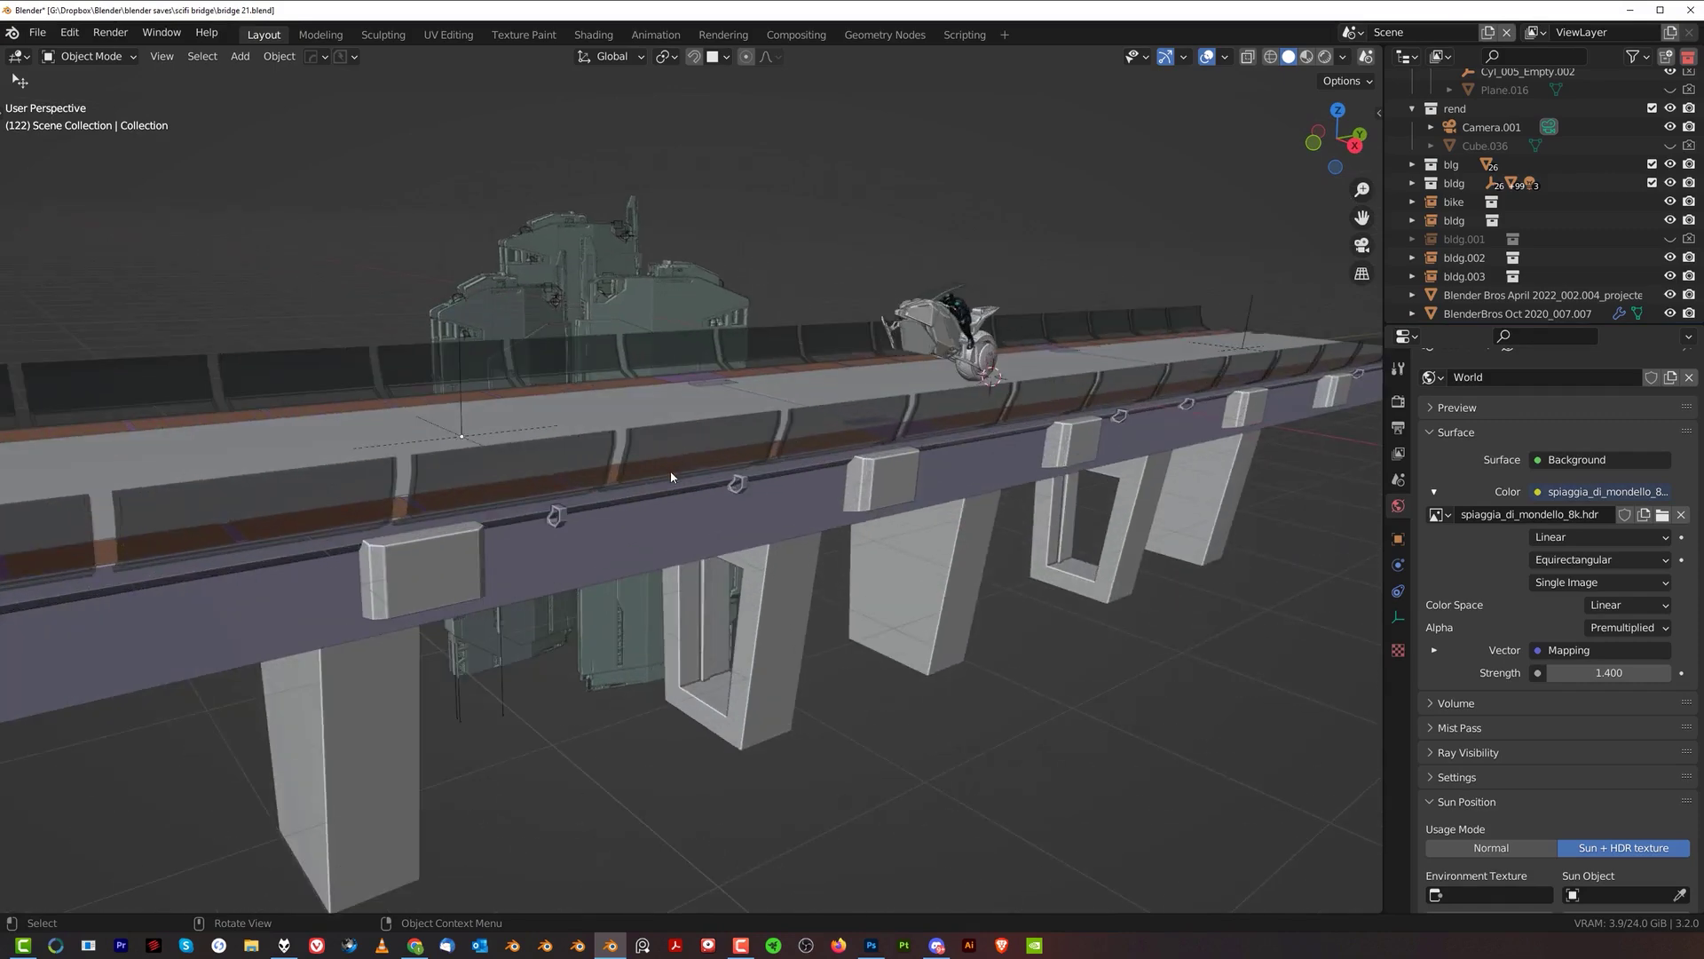
{"action": "mouse_move", "coordinate": [940, 486]}
{"action": "middle_mouse_down"}
{"action": "mouse_move", "coordinate": [977, 403]}
{"action": "mouse_move", "coordinate": [995, 410]}
{"action": "mouse_move", "coordinate": [961, 494]}
{"action": "middle_mouse_up"}
{"action": "scroll", "coordinate": [994, 524], "scroll_direction": "down", "scroll_amount": 6}
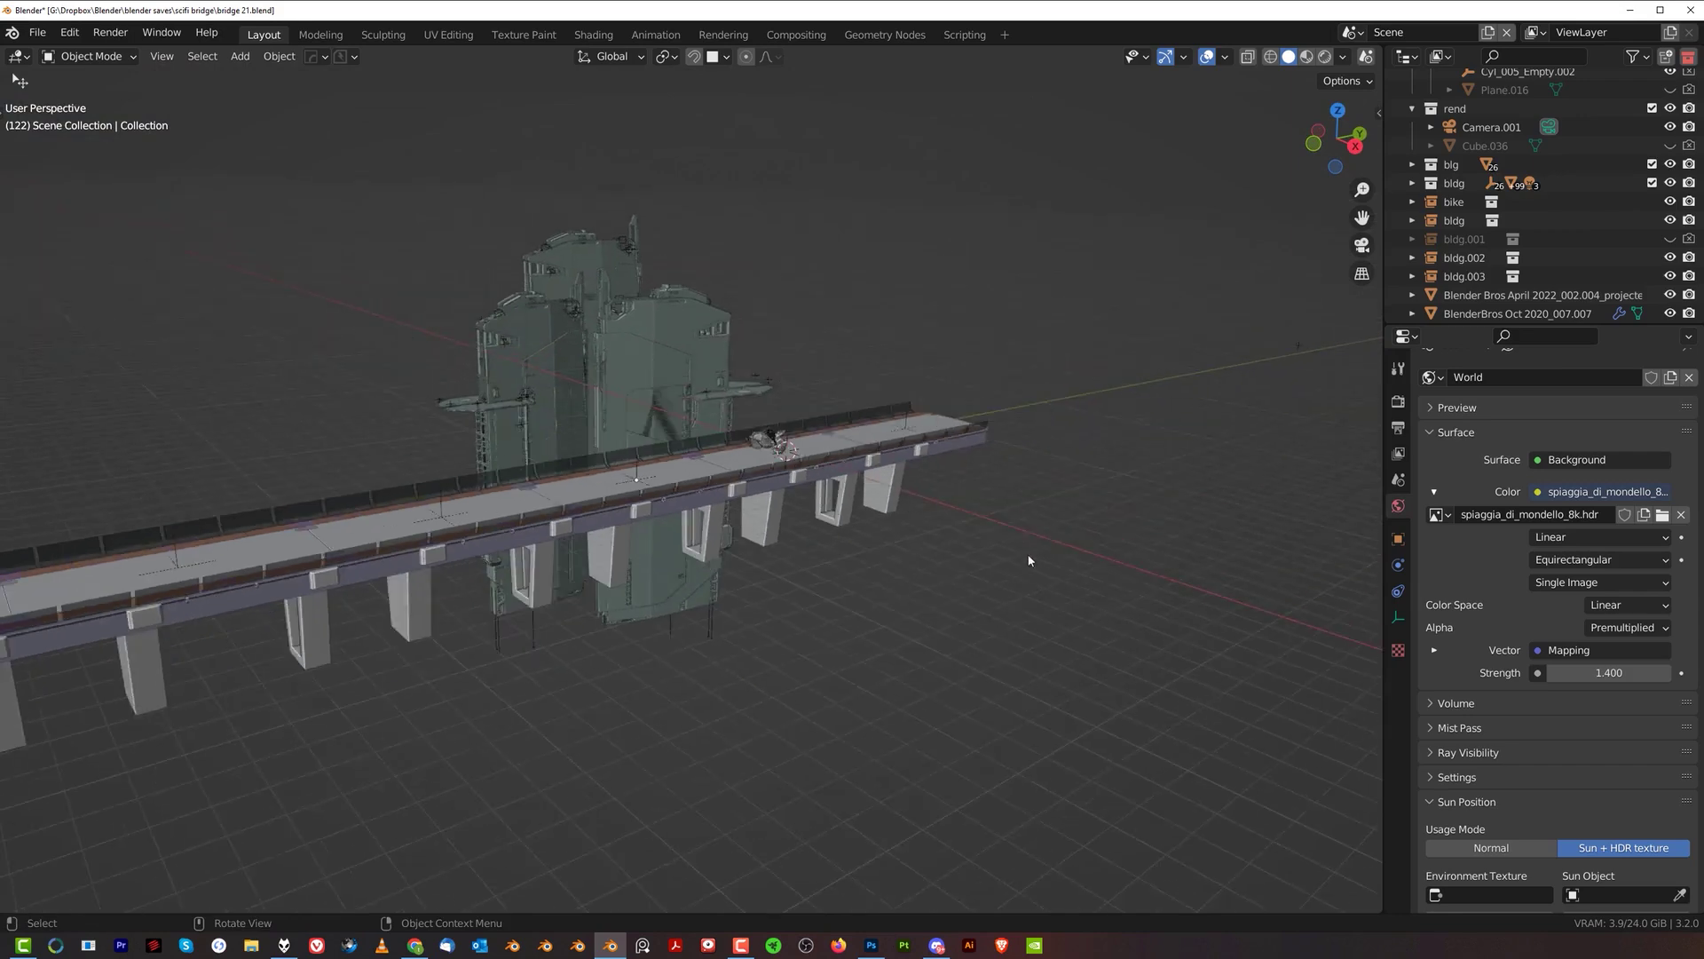
- Go back to the camera view and check which building stands directly behind the bike
{"action": "left_click", "coordinate": [998, 777]}
{"action": "key", "text": "KP_0"}
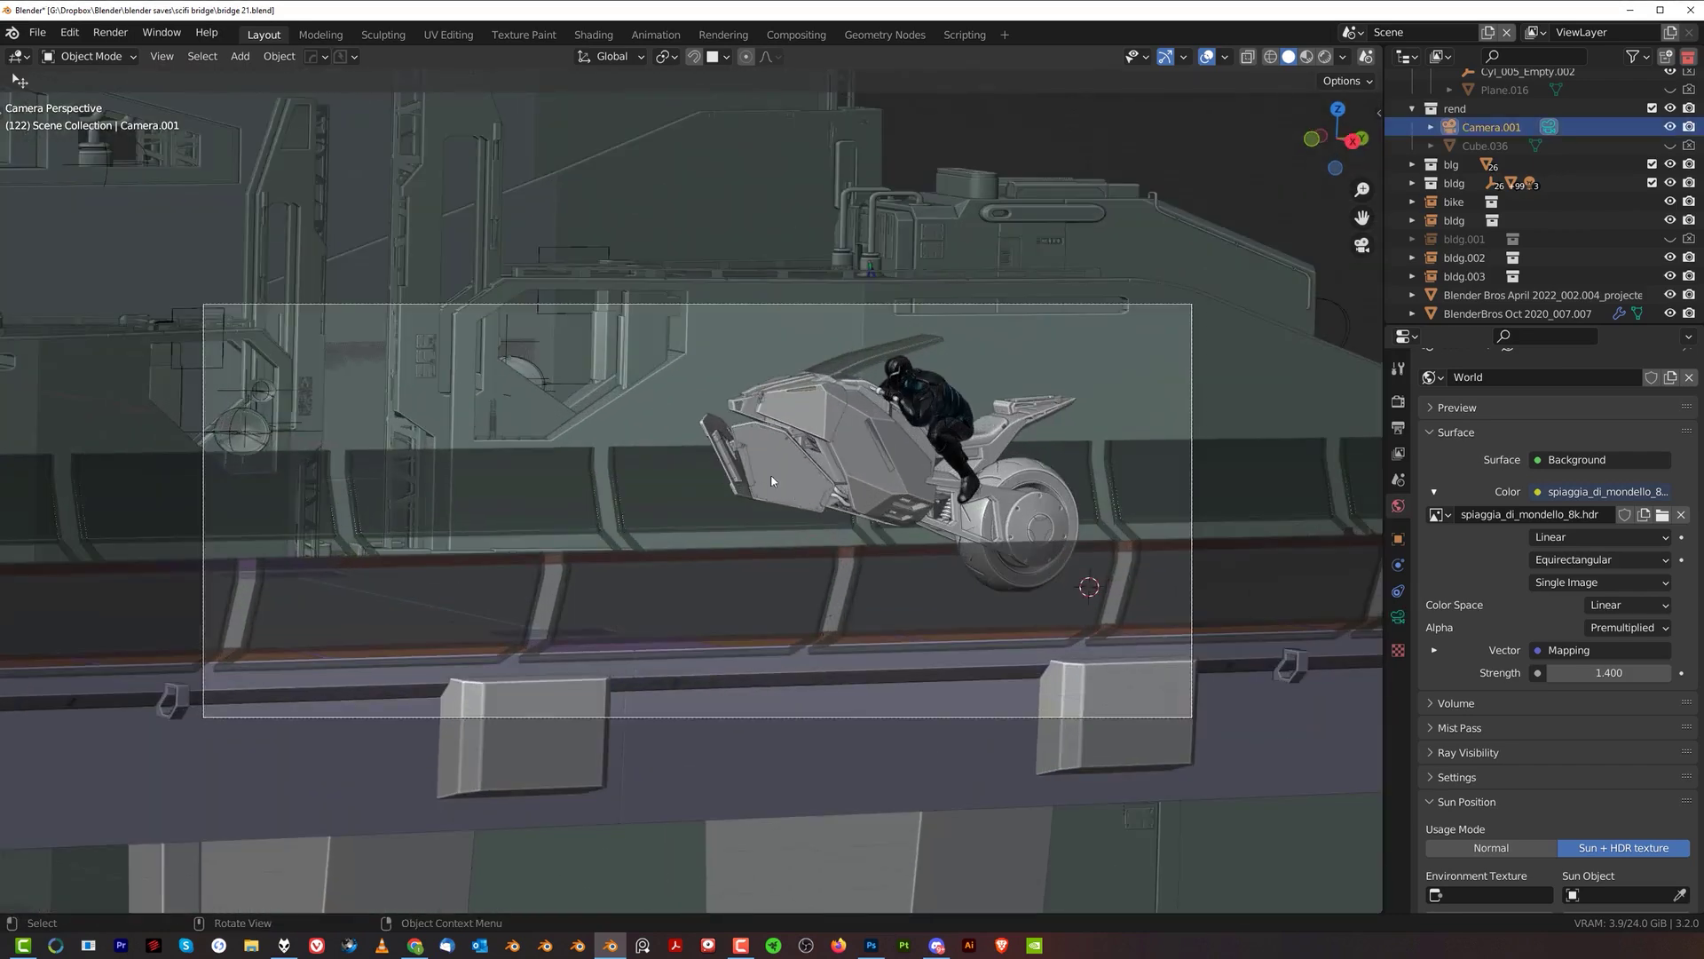
{"action": "middle_click_drag", "start_coordinate": [771, 481], "coordinate": [777, 354], "text": "shift"}
{"action": "left_click", "coordinate": [823, 328]}
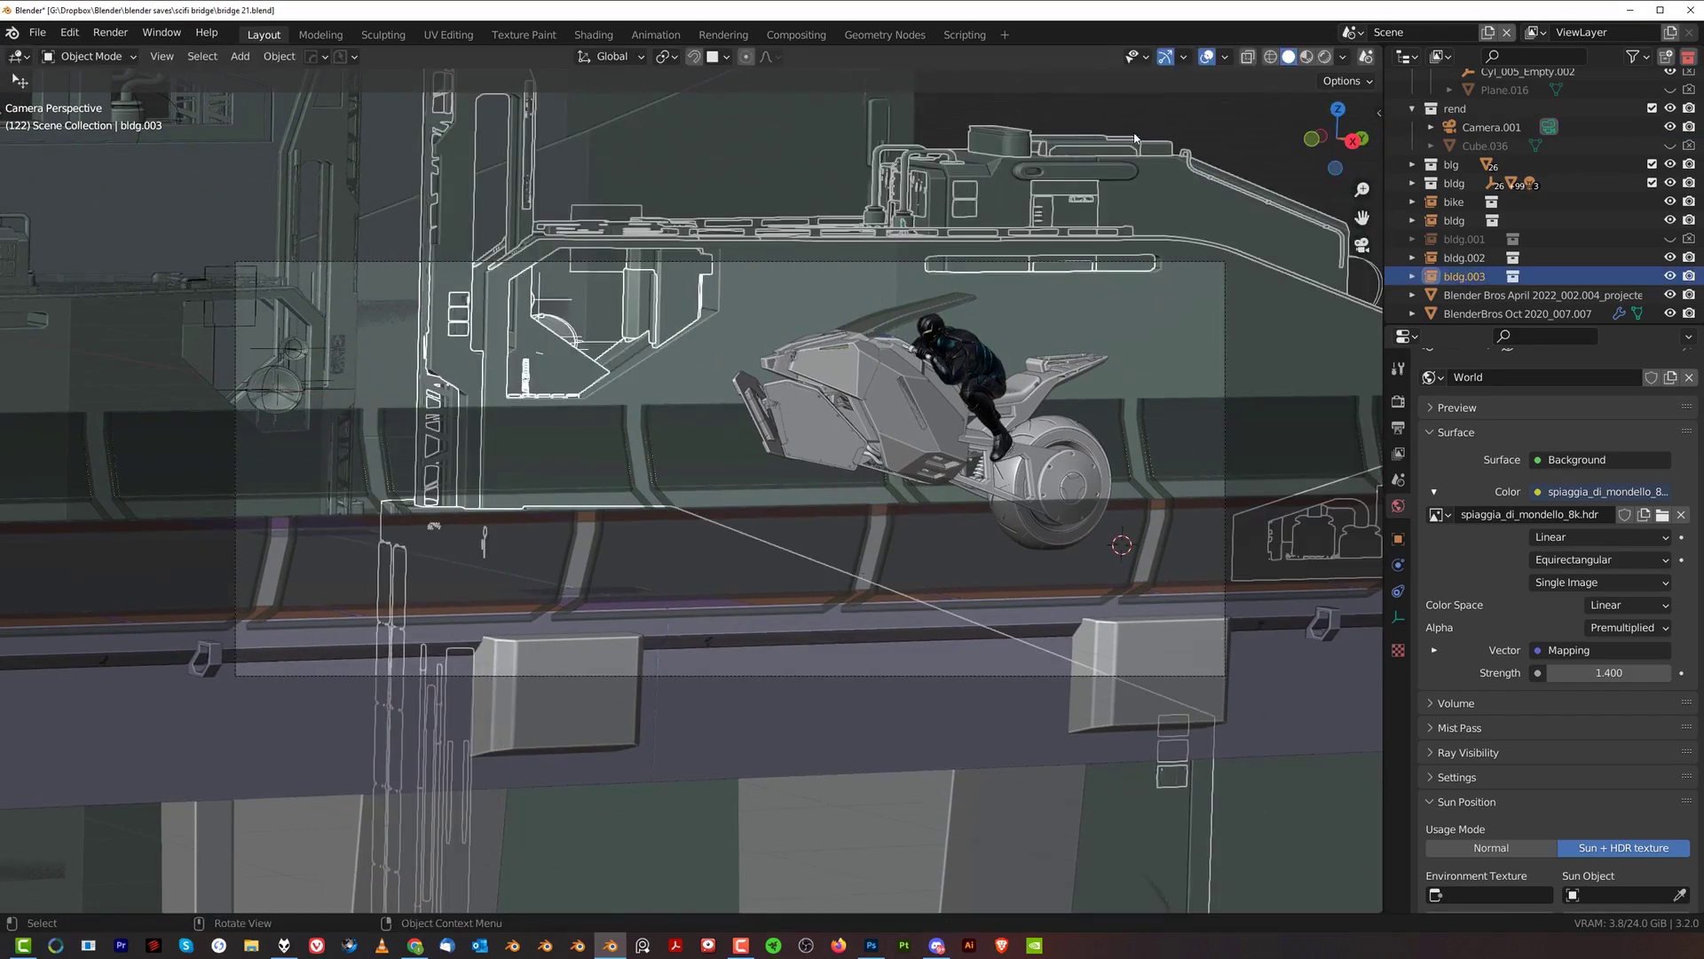
{"action": "left_click", "coordinate": [451, 542]}
{"action": "middle_click_drag", "start_coordinate": [868, 437], "coordinate": [862, 430], "text": "shift"}
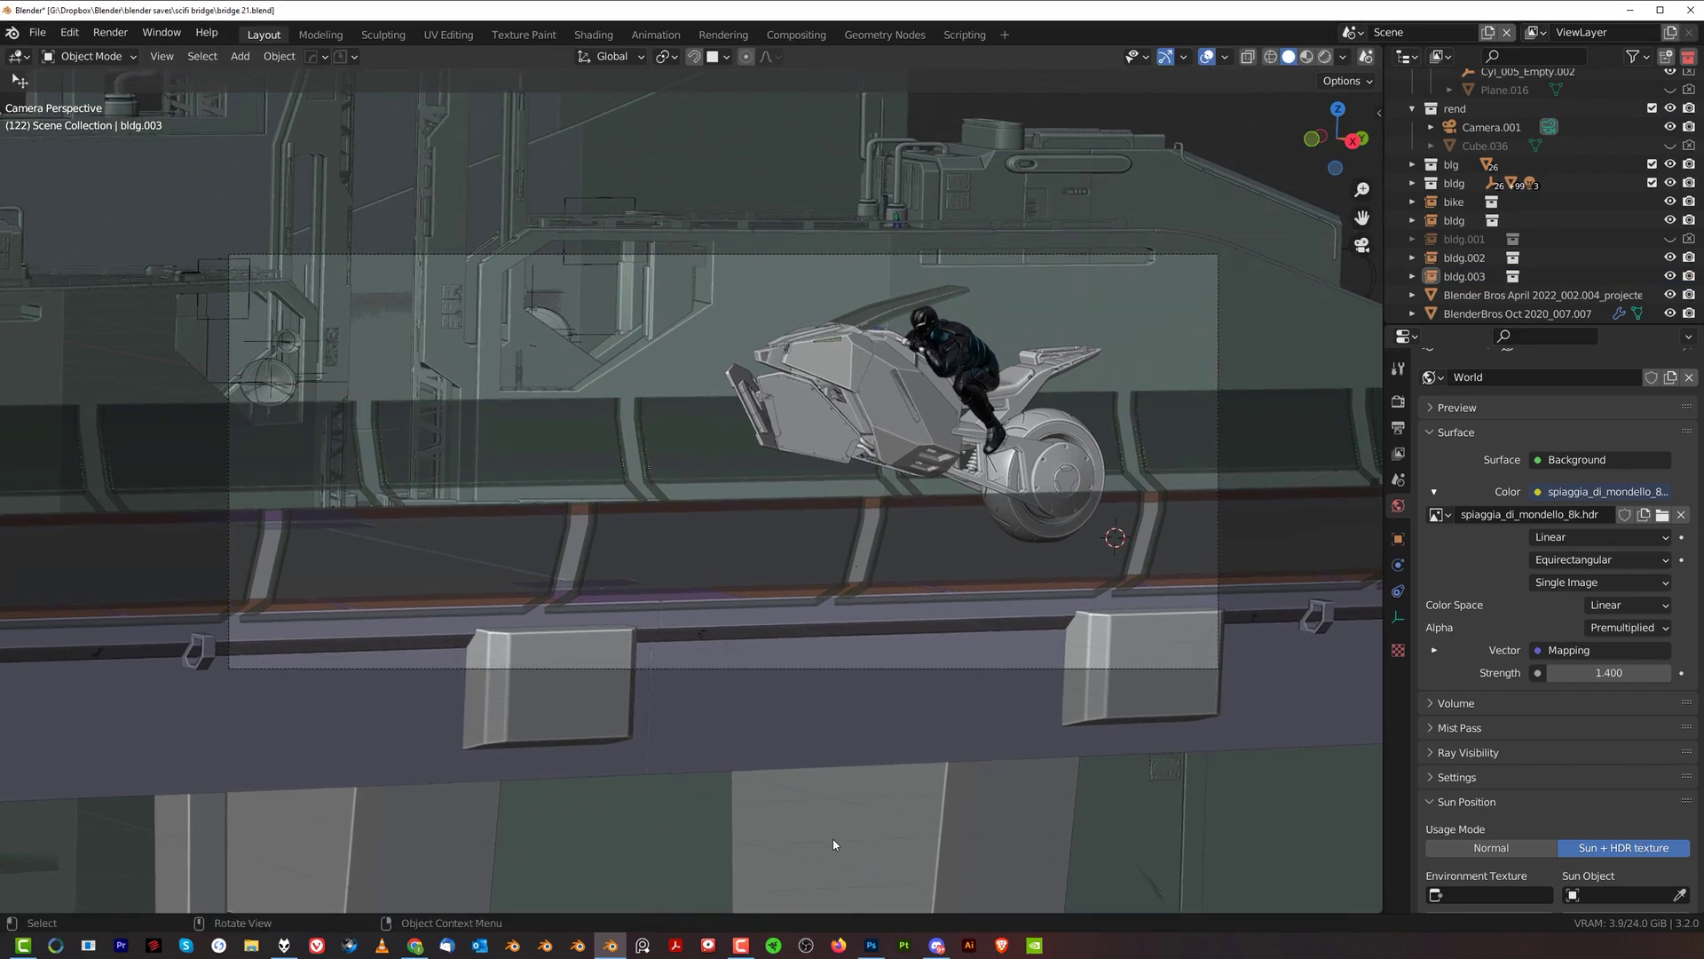
- Switch to Photoshop and compare the raw render in Layer 0 with the full composite by repeatedly isolating that layer
{"action": "left_click", "coordinate": [871, 944]}
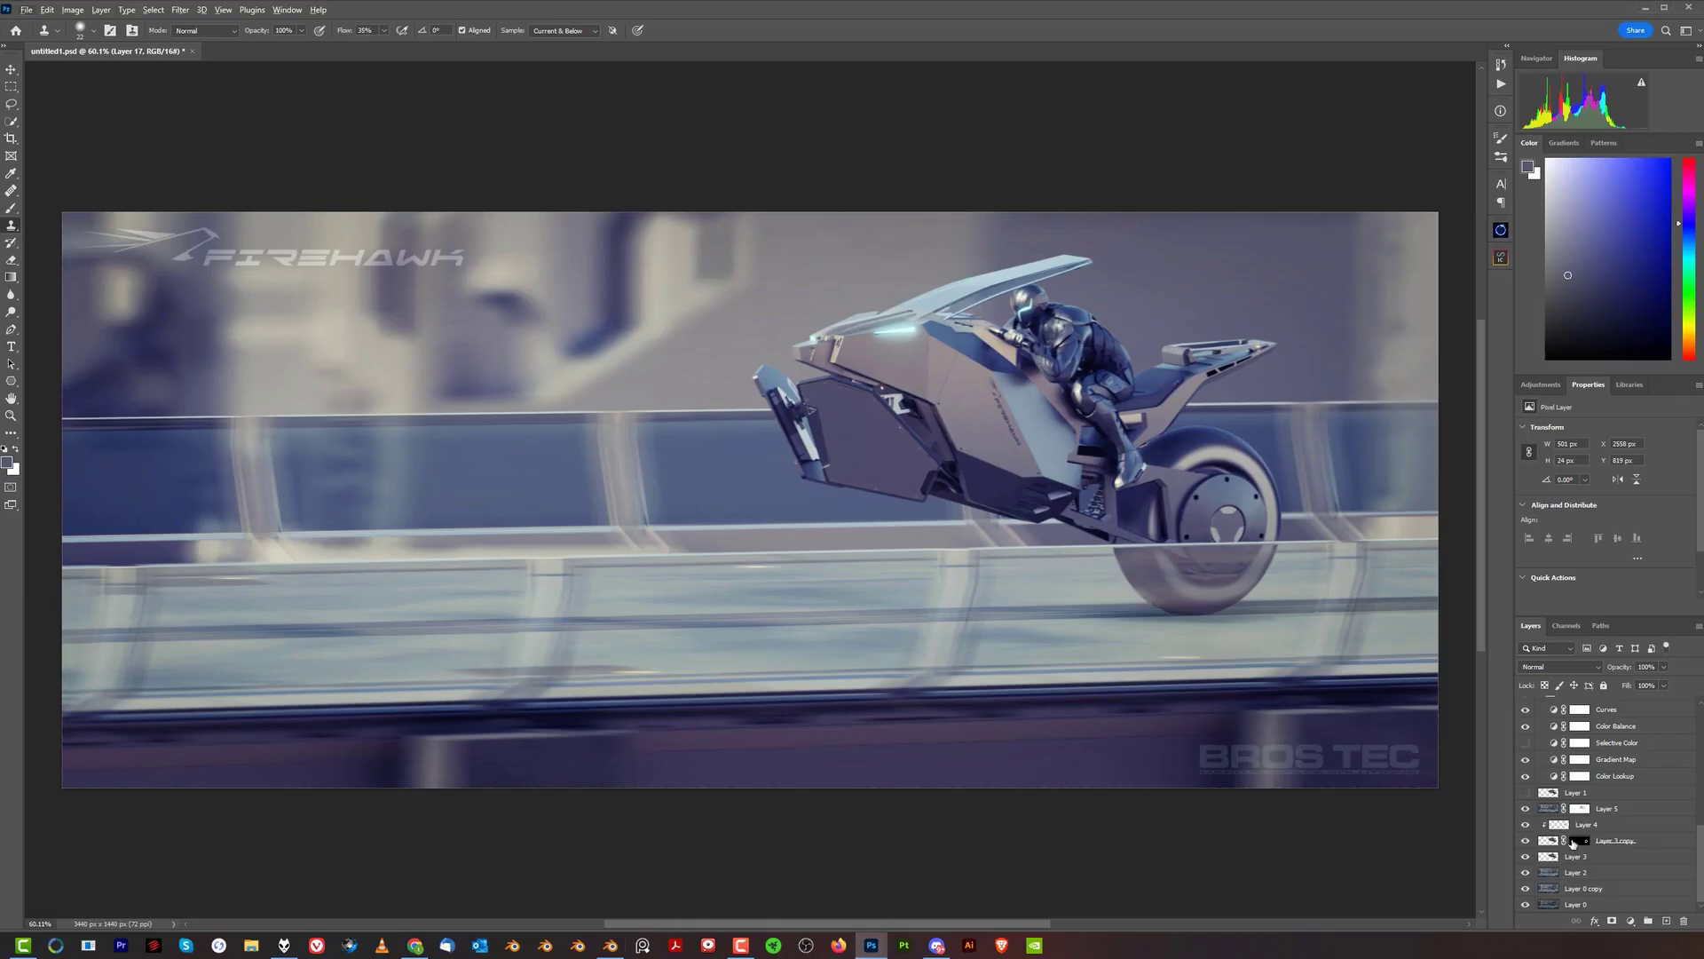
{"action": "left_click", "coordinate": [1525, 904], "text": "alt"}
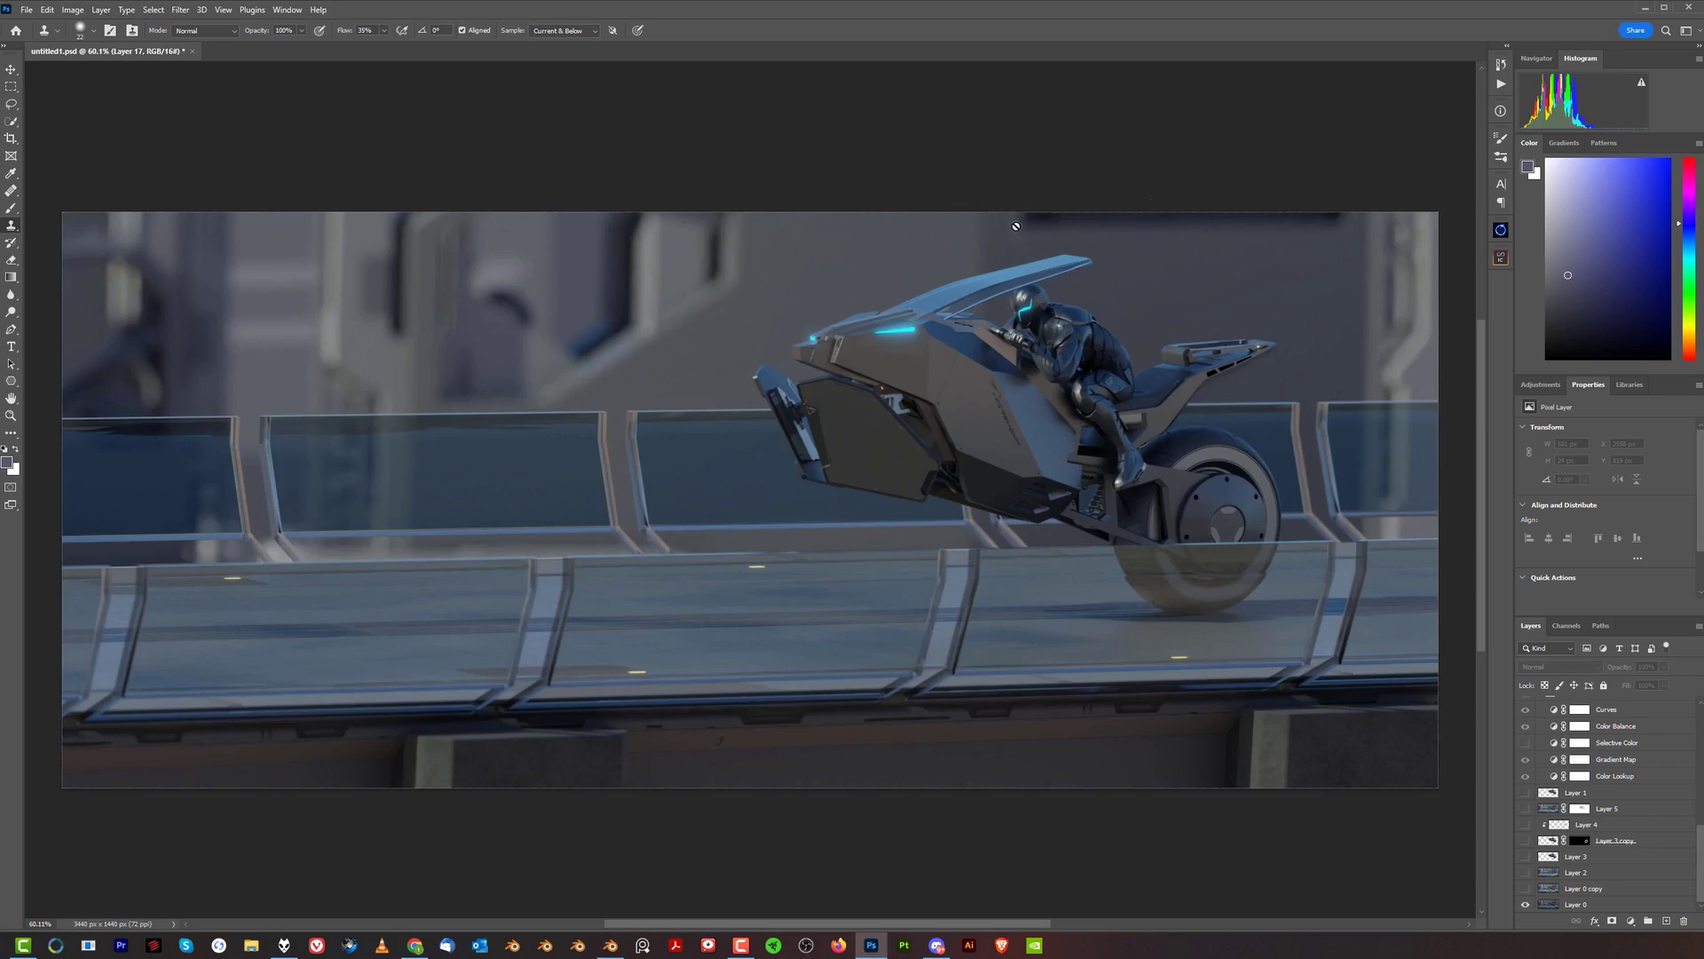
{"action": "left_click", "coordinate": [1526, 905], "text": "alt"}
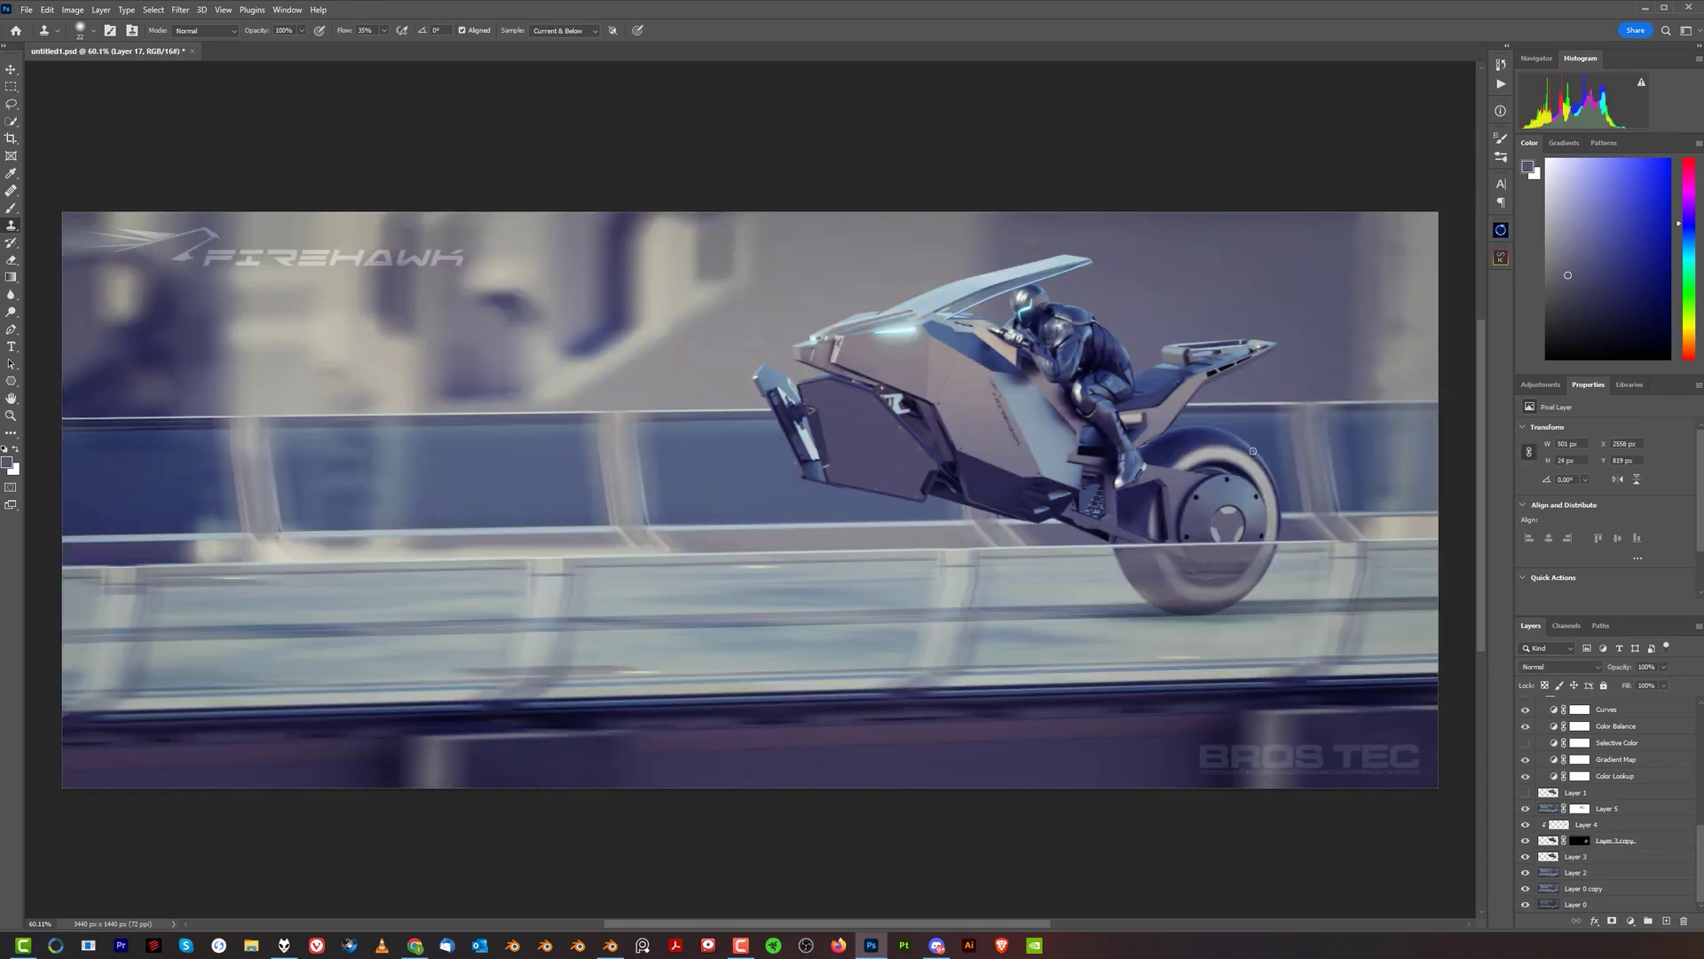
{"action": "left_click", "coordinate": [1526, 904], "text": "alt"}
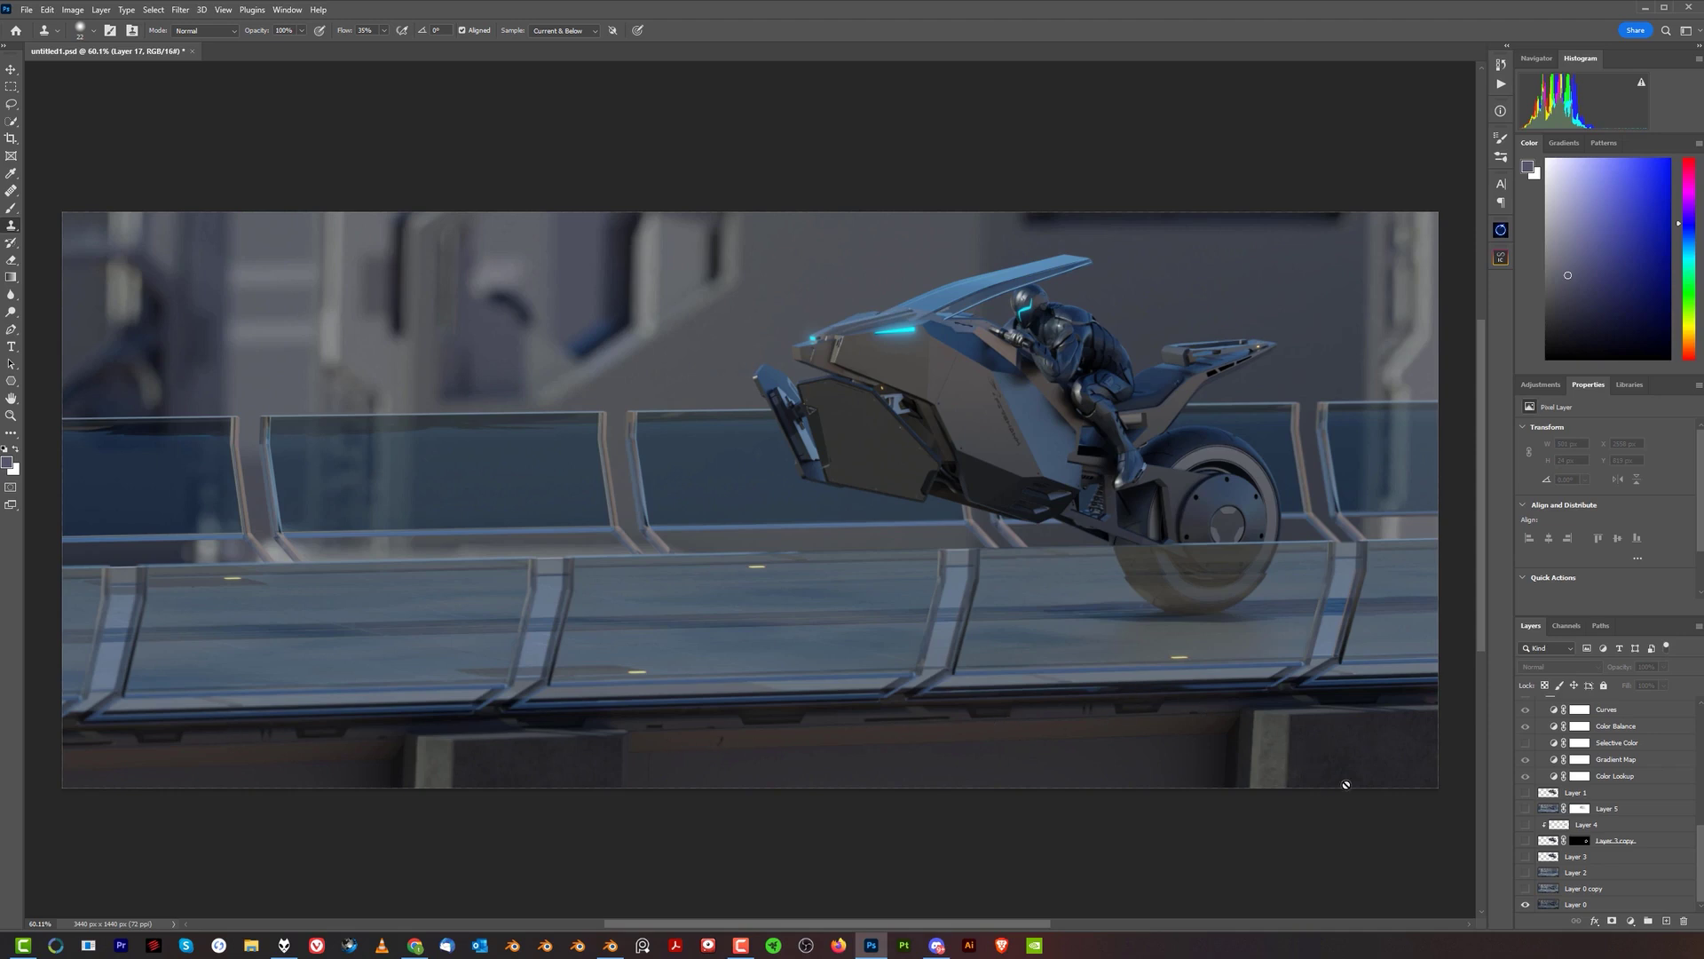
{"action": "left_click", "coordinate": [1523, 906], "text": "alt"}
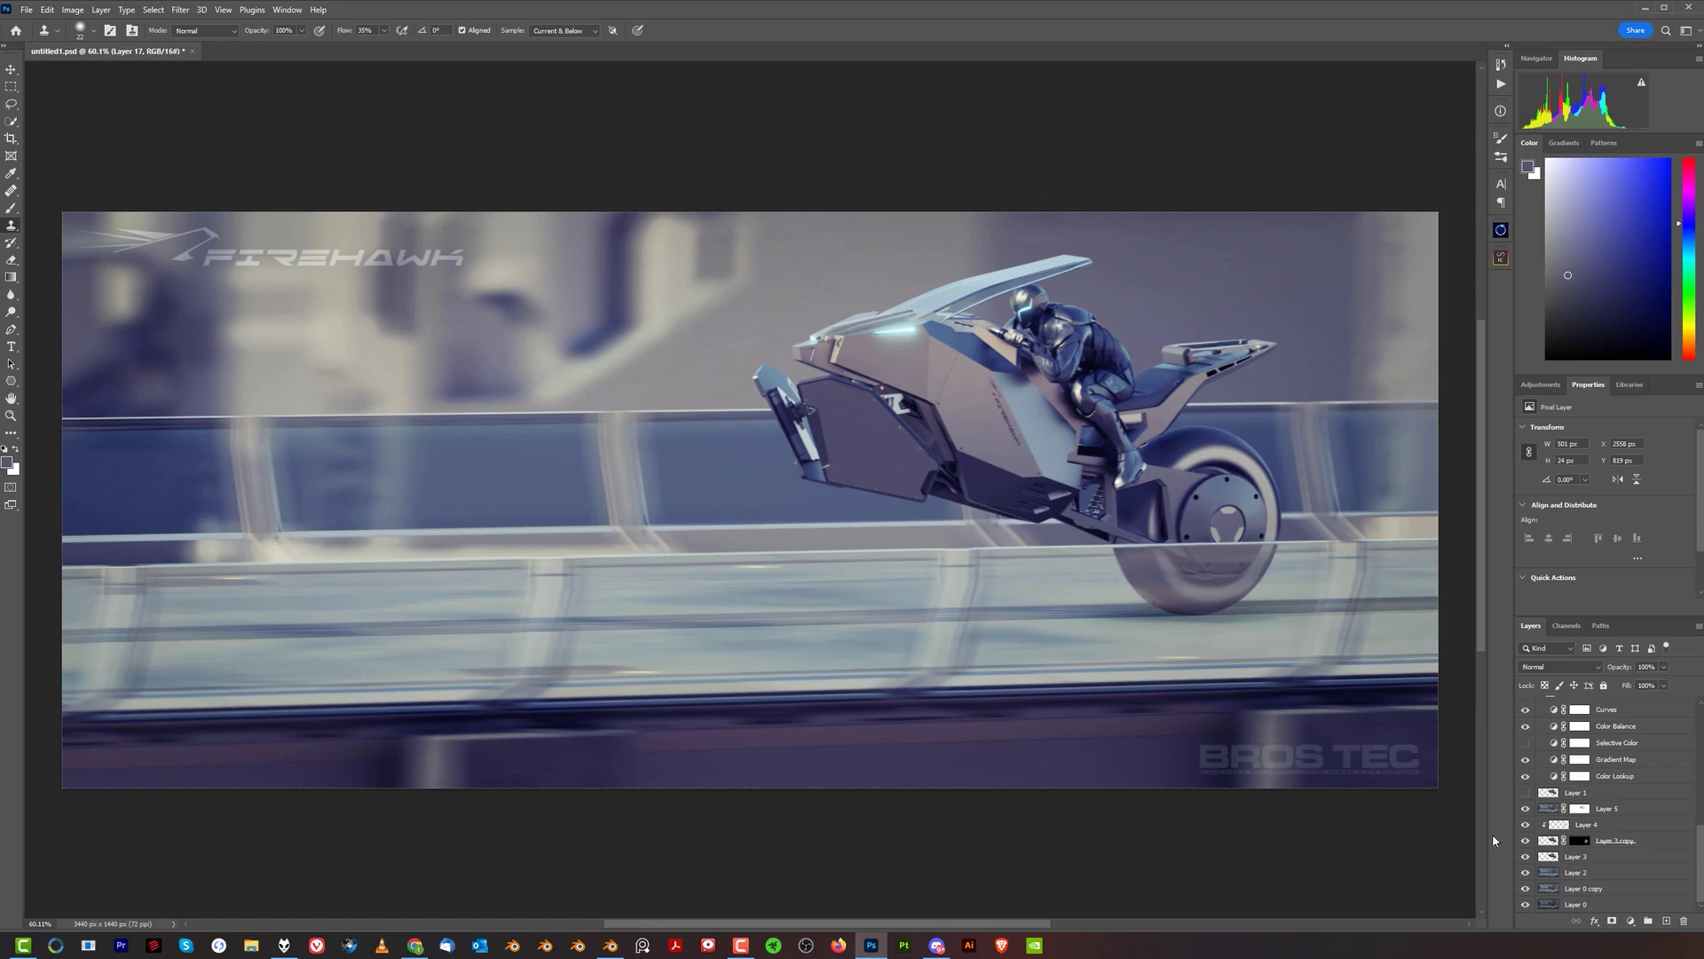
{"action": "left_click", "coordinate": [1525, 905], "text": "alt"}
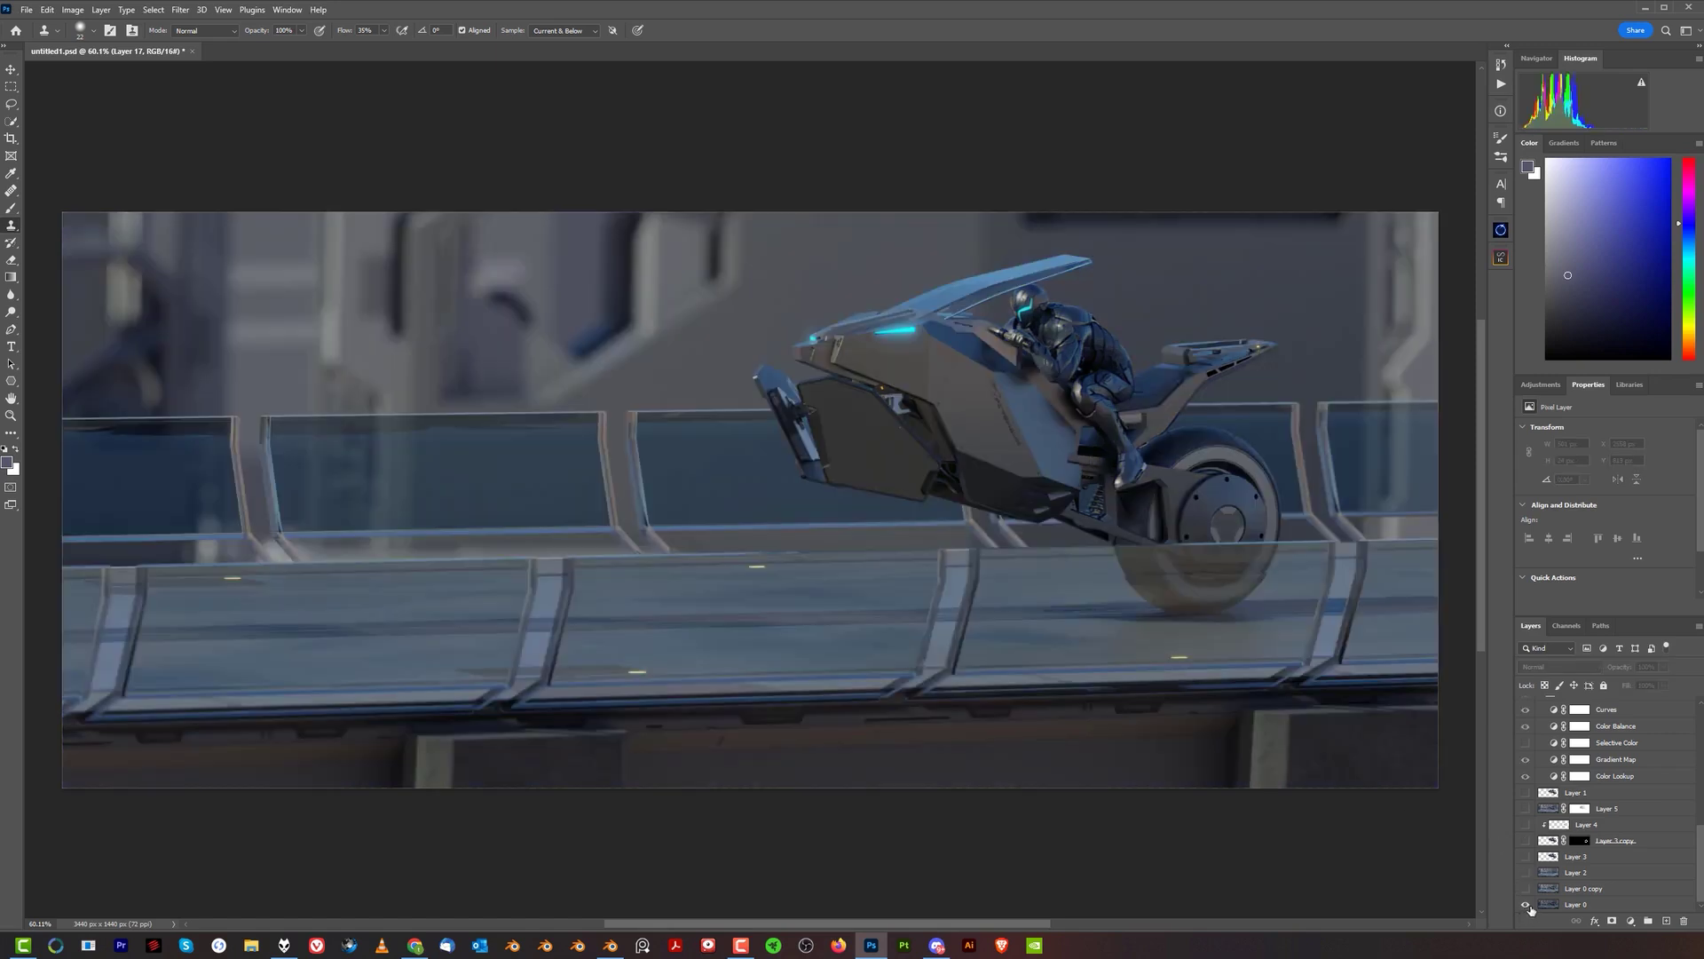
{"action": "left_click", "coordinate": [1529, 906], "text": "alt"}
{"action": "left_click", "coordinate": [1525, 905], "text": "alt"}
{"action": "left_click", "coordinate": [1525, 907], "text": "alt"}
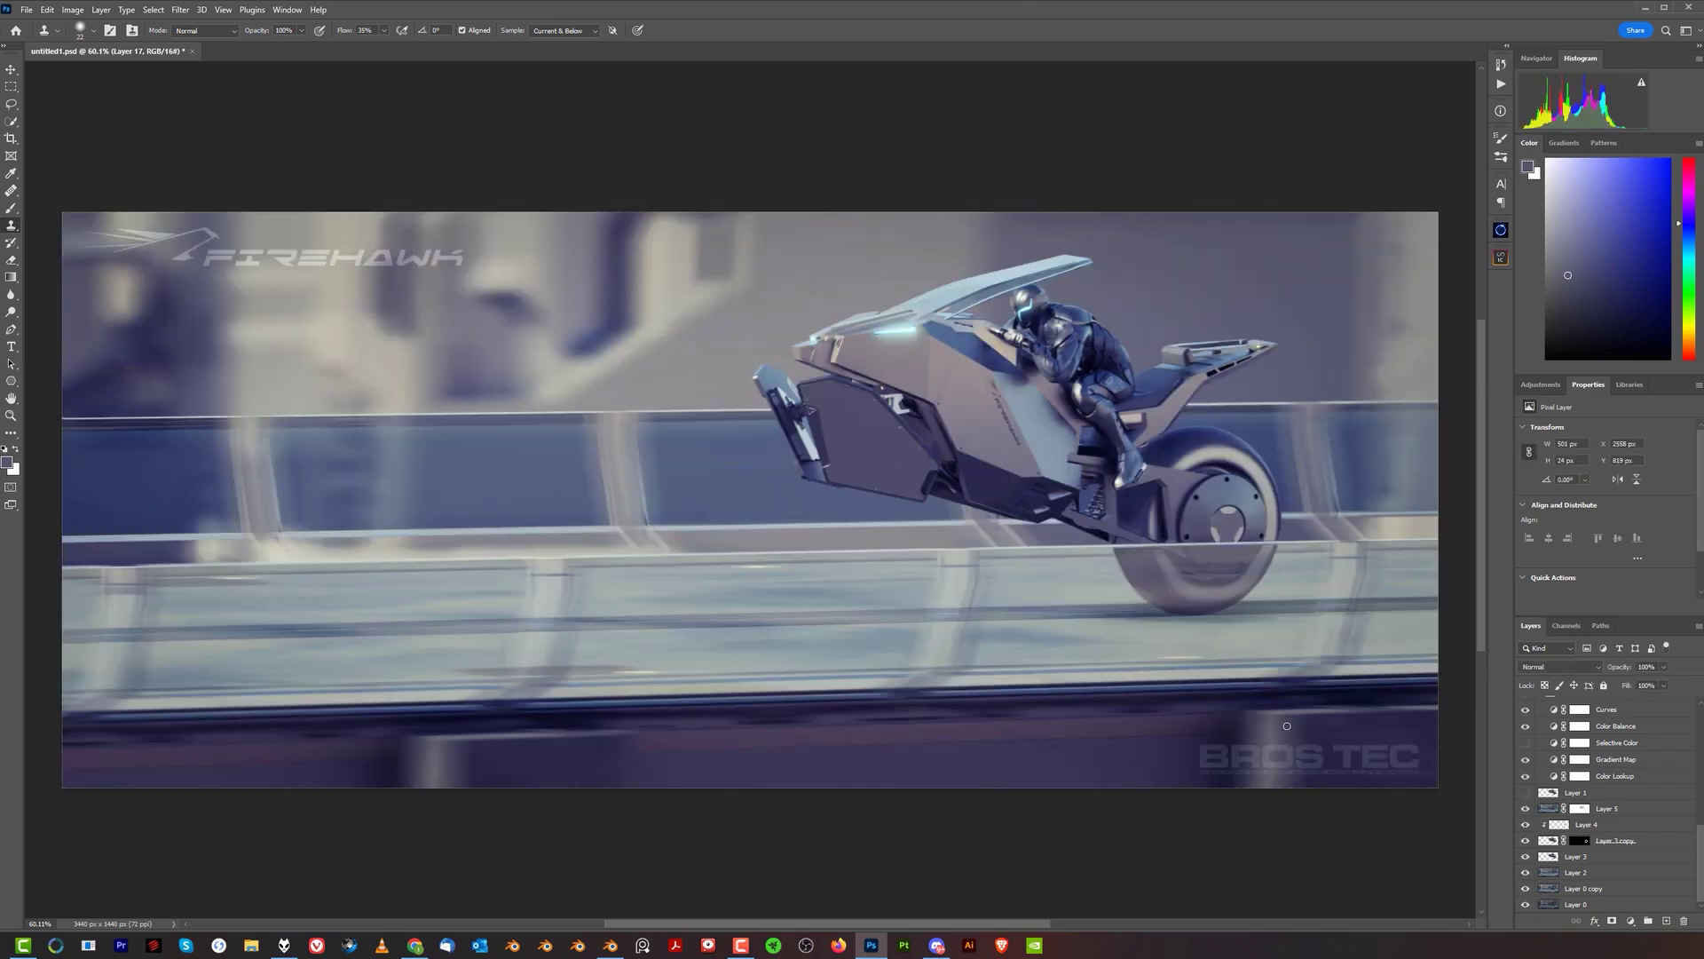
- Switch to Blender, open the render settings and view the scene in rendered shading from outside the camera
{"action": "left_click", "coordinate": [606, 941]}
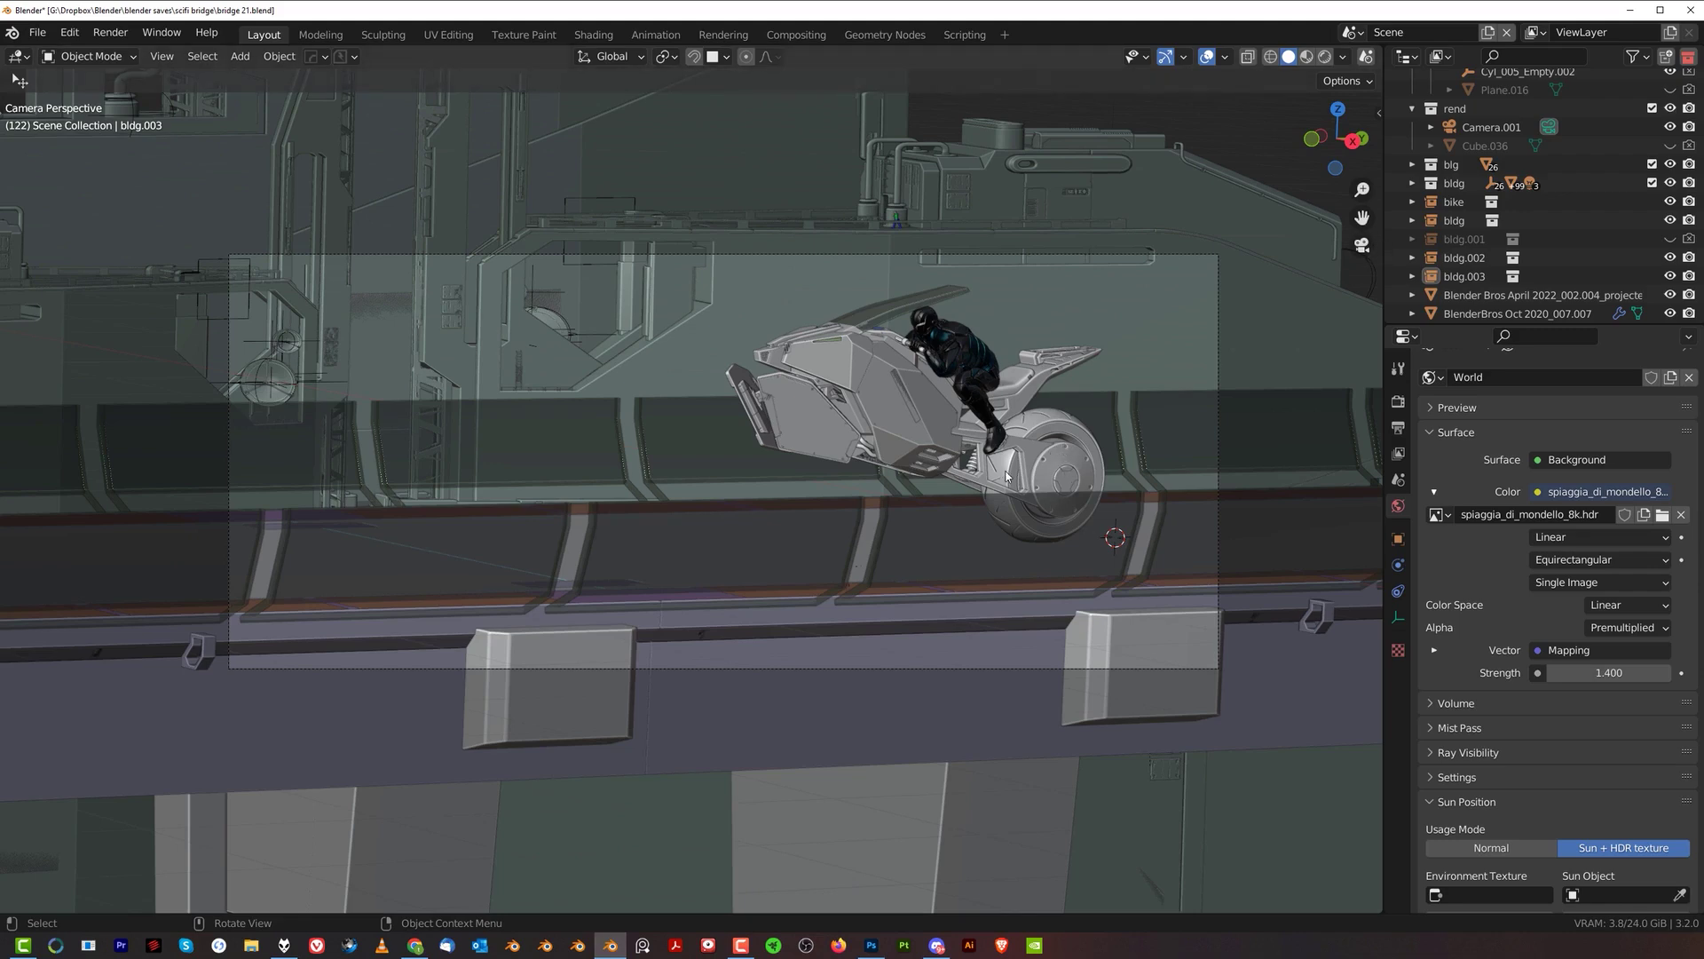
{"action": "scroll", "coordinate": [876, 482], "scroll_direction": "down", "scroll_amount": 4}
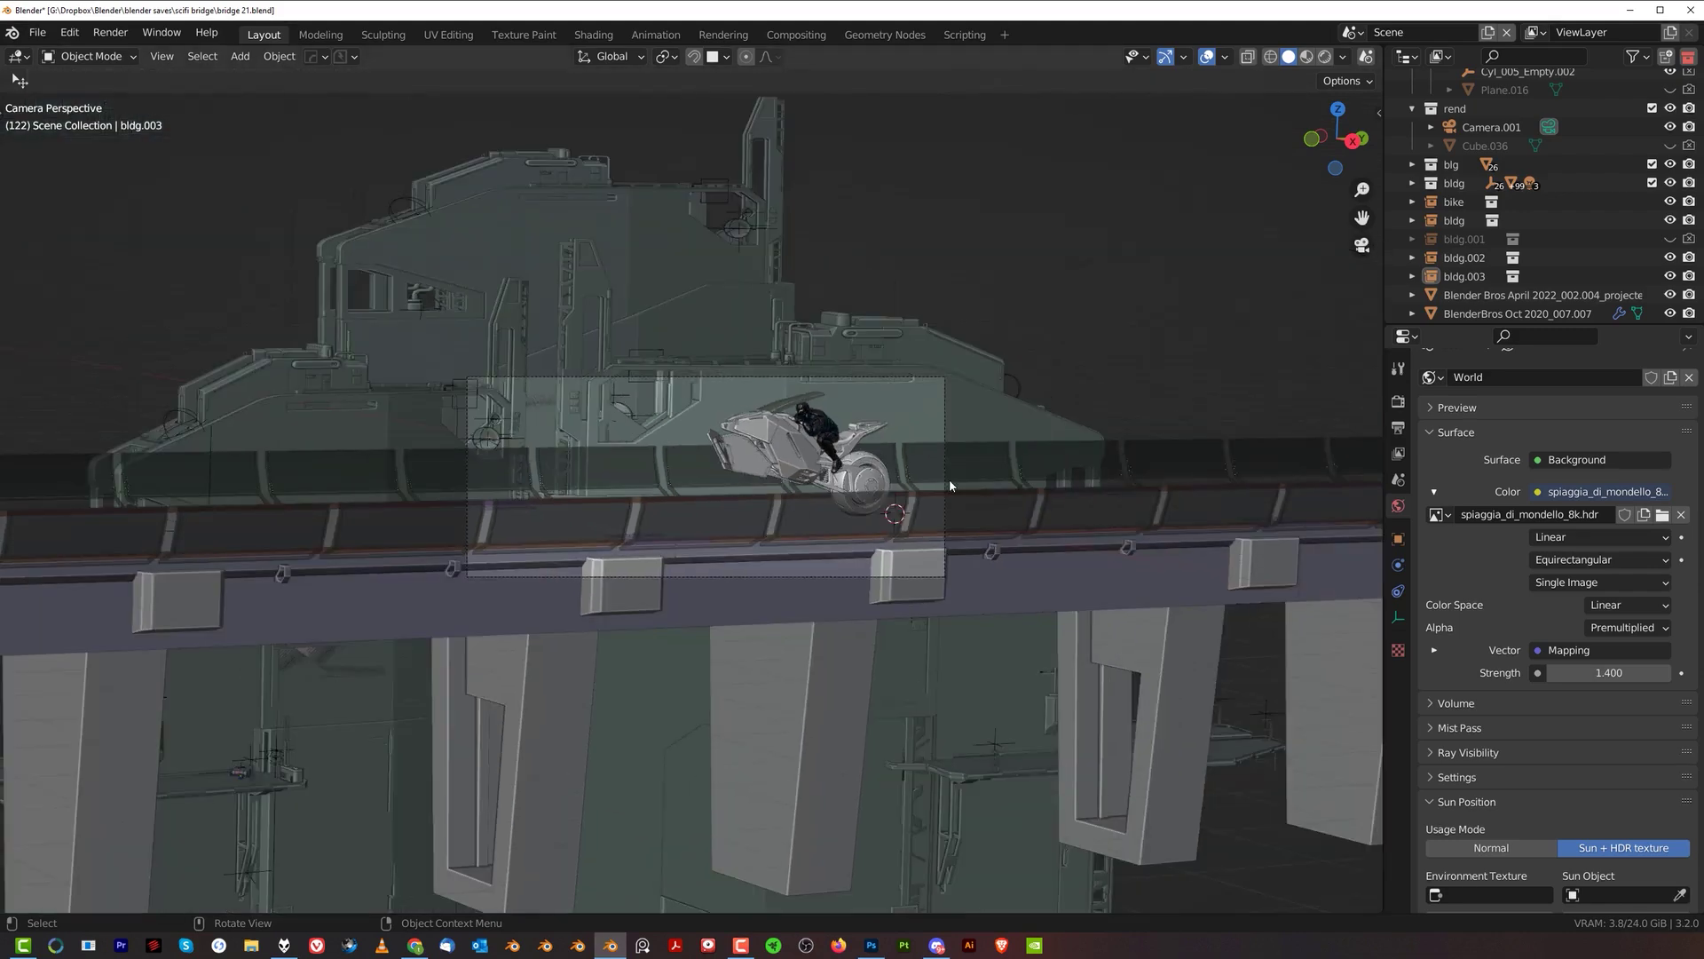
{"action": "left_click", "coordinate": [1398, 401]}
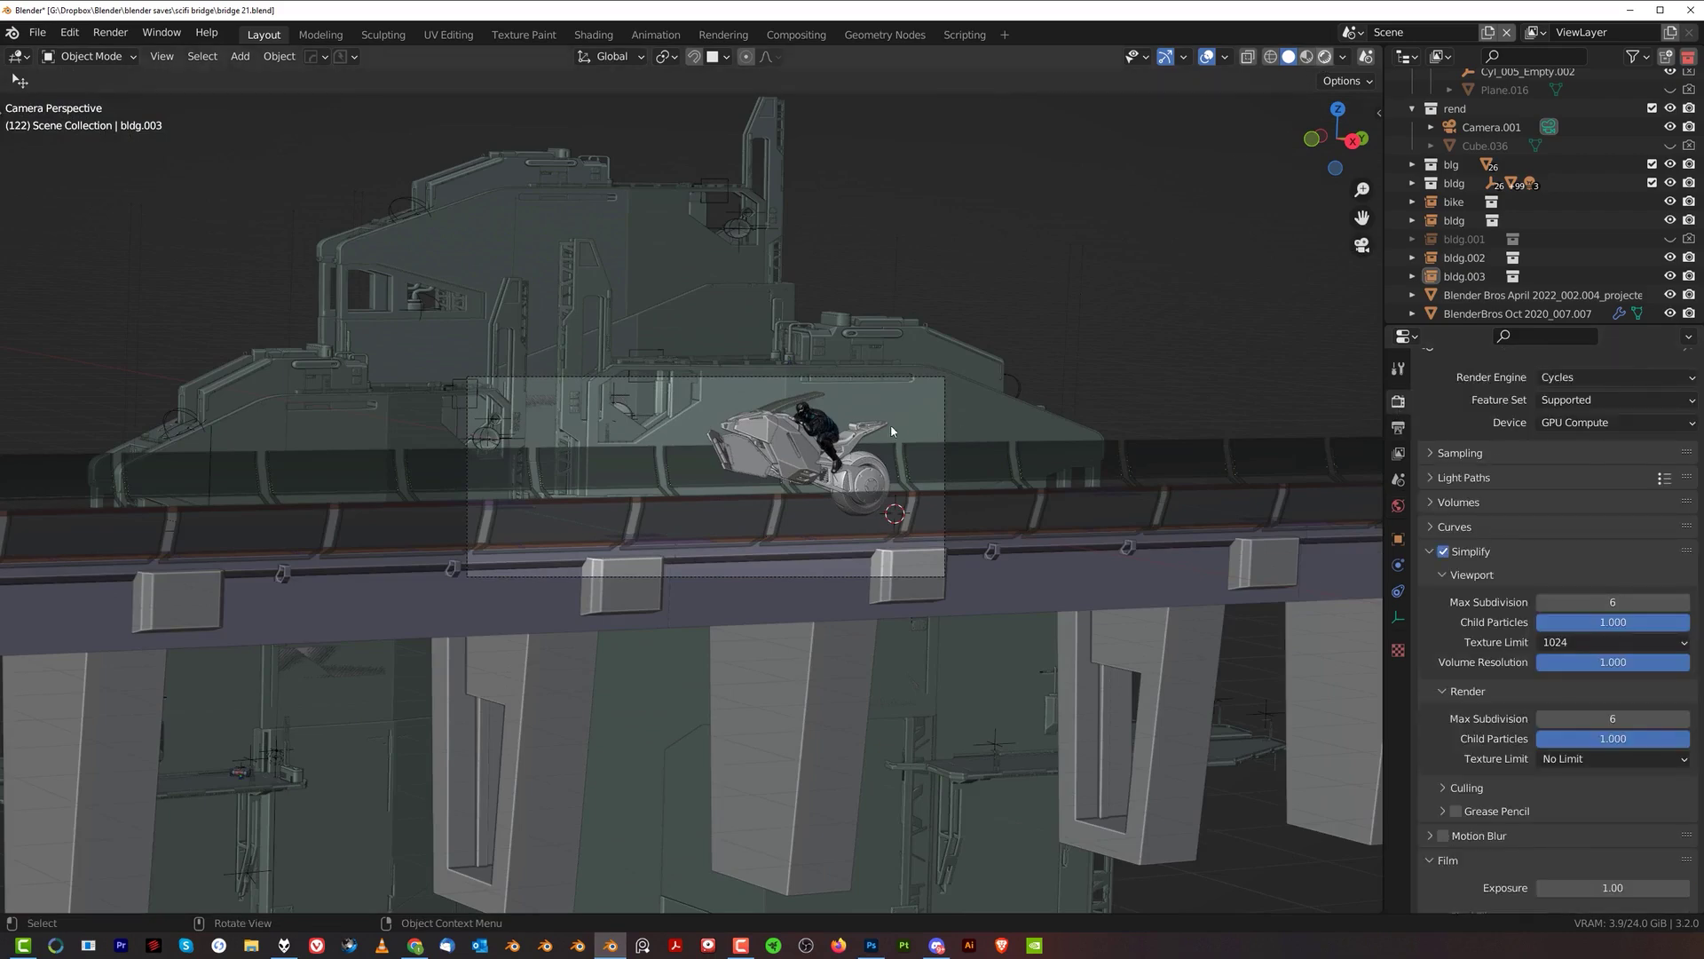
{"action": "key", "text": "z"}
{"action": "middle_click_drag", "start_coordinate": [950, 327], "coordinate": [707, 488]}
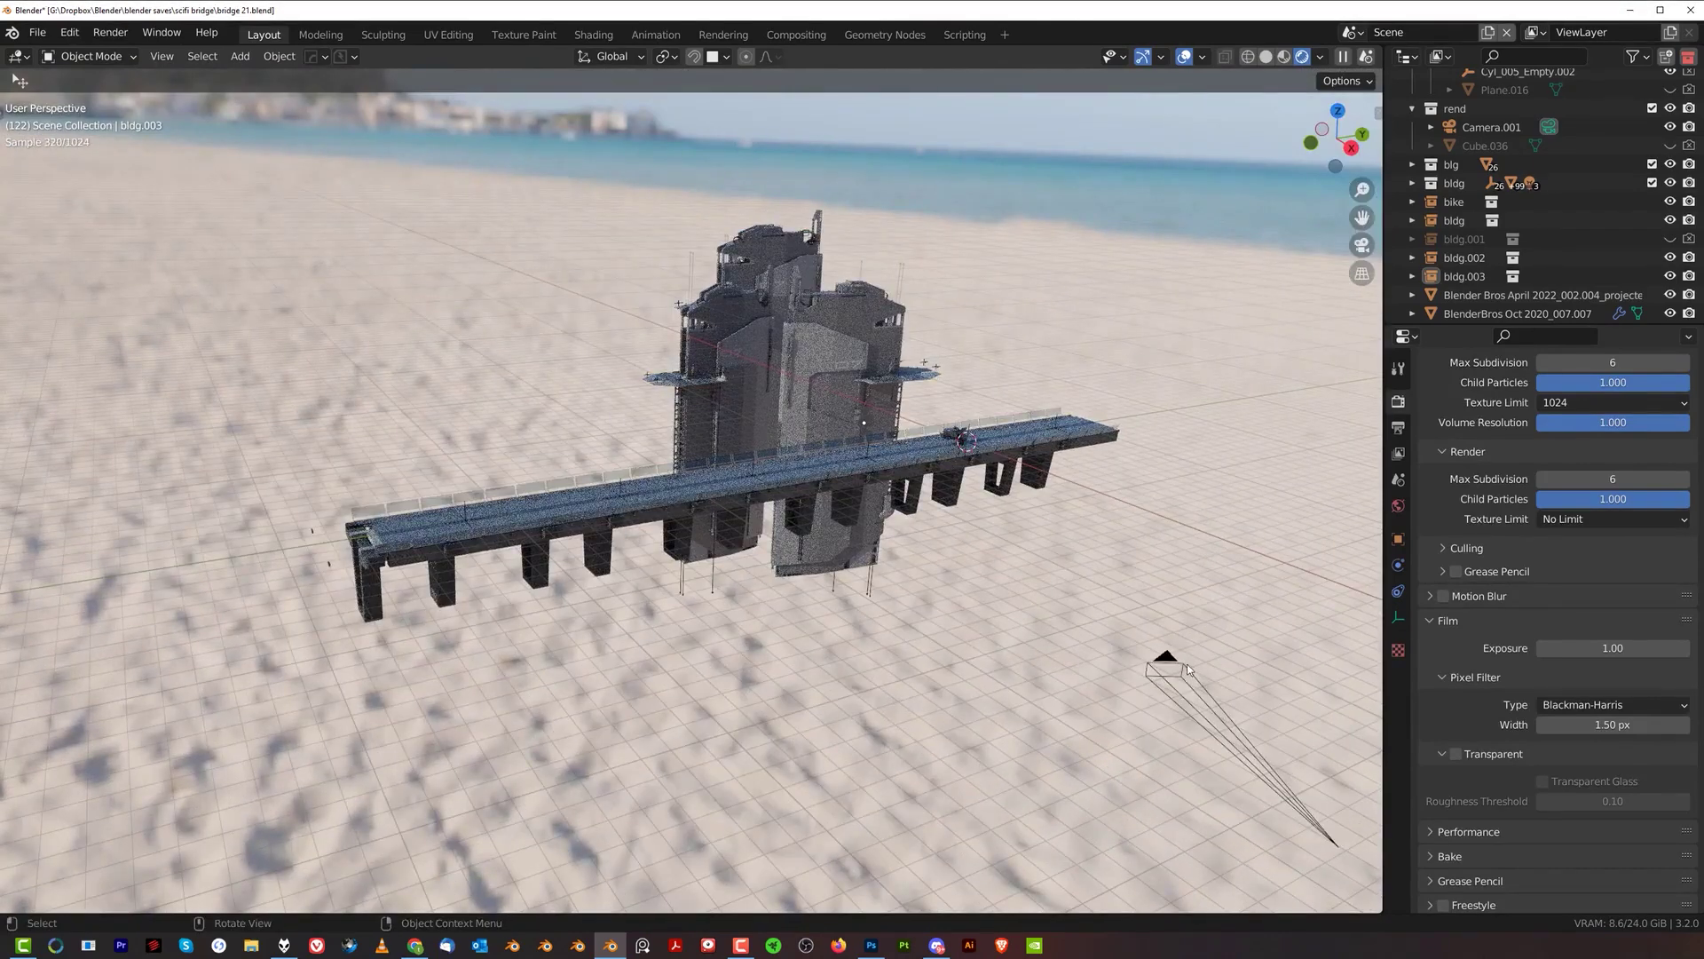
- Save the scene file and inspect the rendered bike on the bridge up close
{"action": "key", "text": "ctrl+s"}
{"action": "key", "text": "ctrl+z"}
{"action": "scroll", "coordinate": [883, 405], "scroll_direction": "up", "scroll_amount": 10}
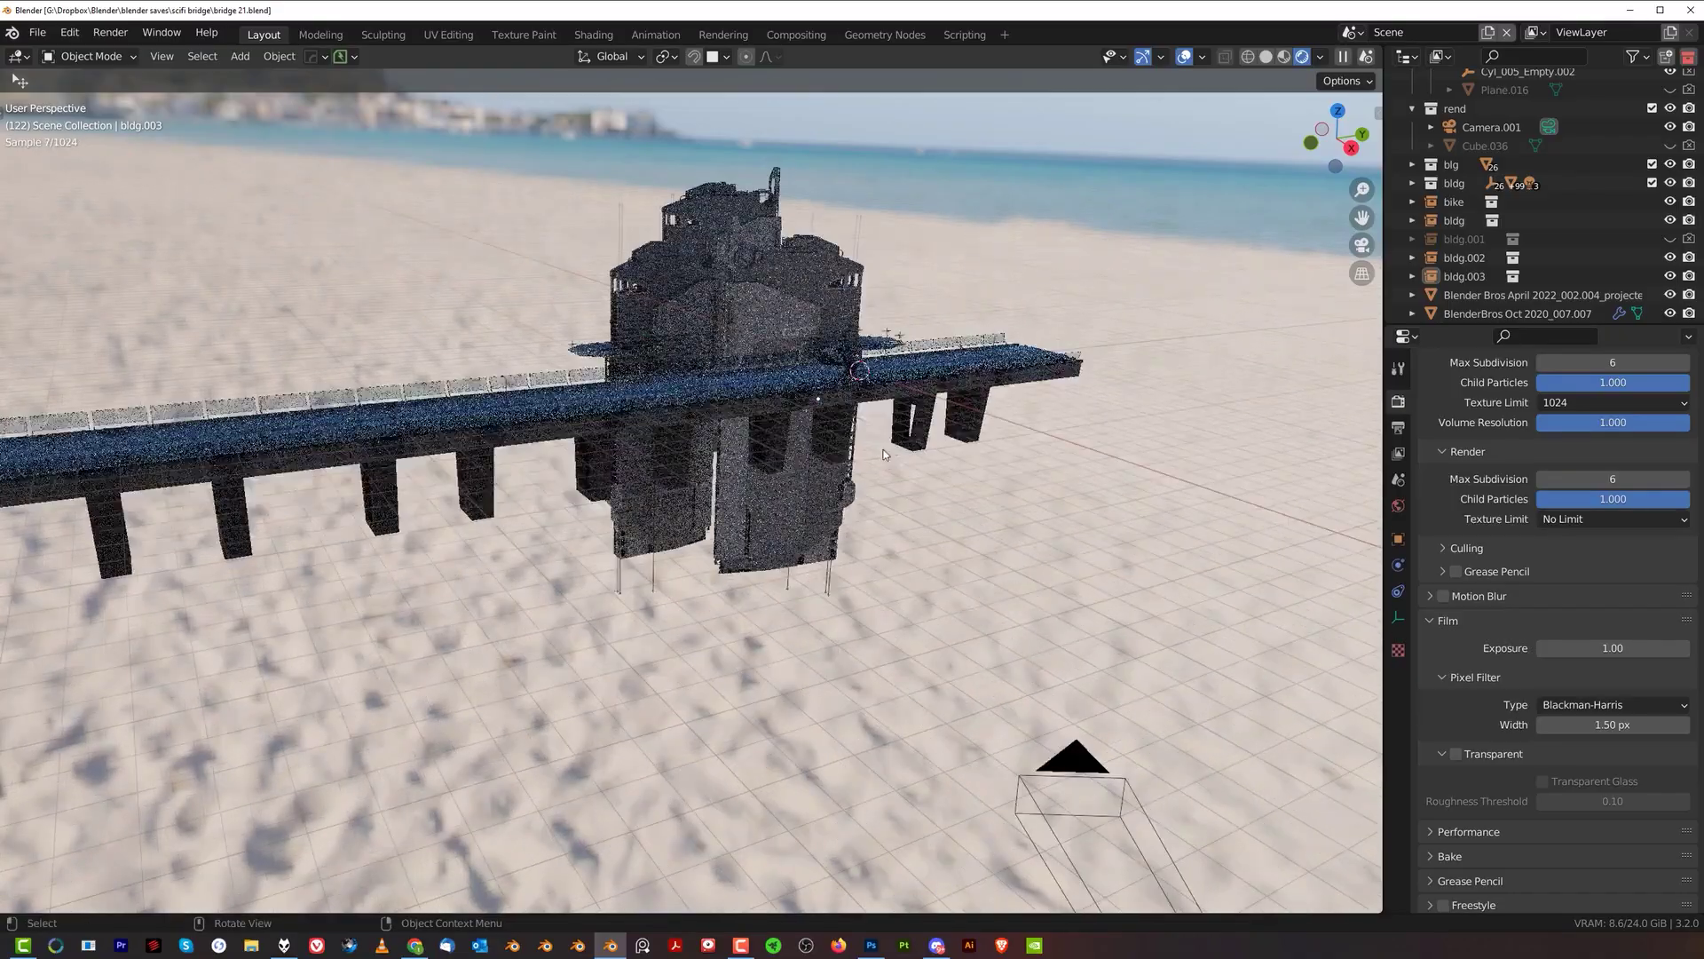
{"action": "scroll", "coordinate": [796, 489], "scroll_direction": "up", "scroll_amount": 5}
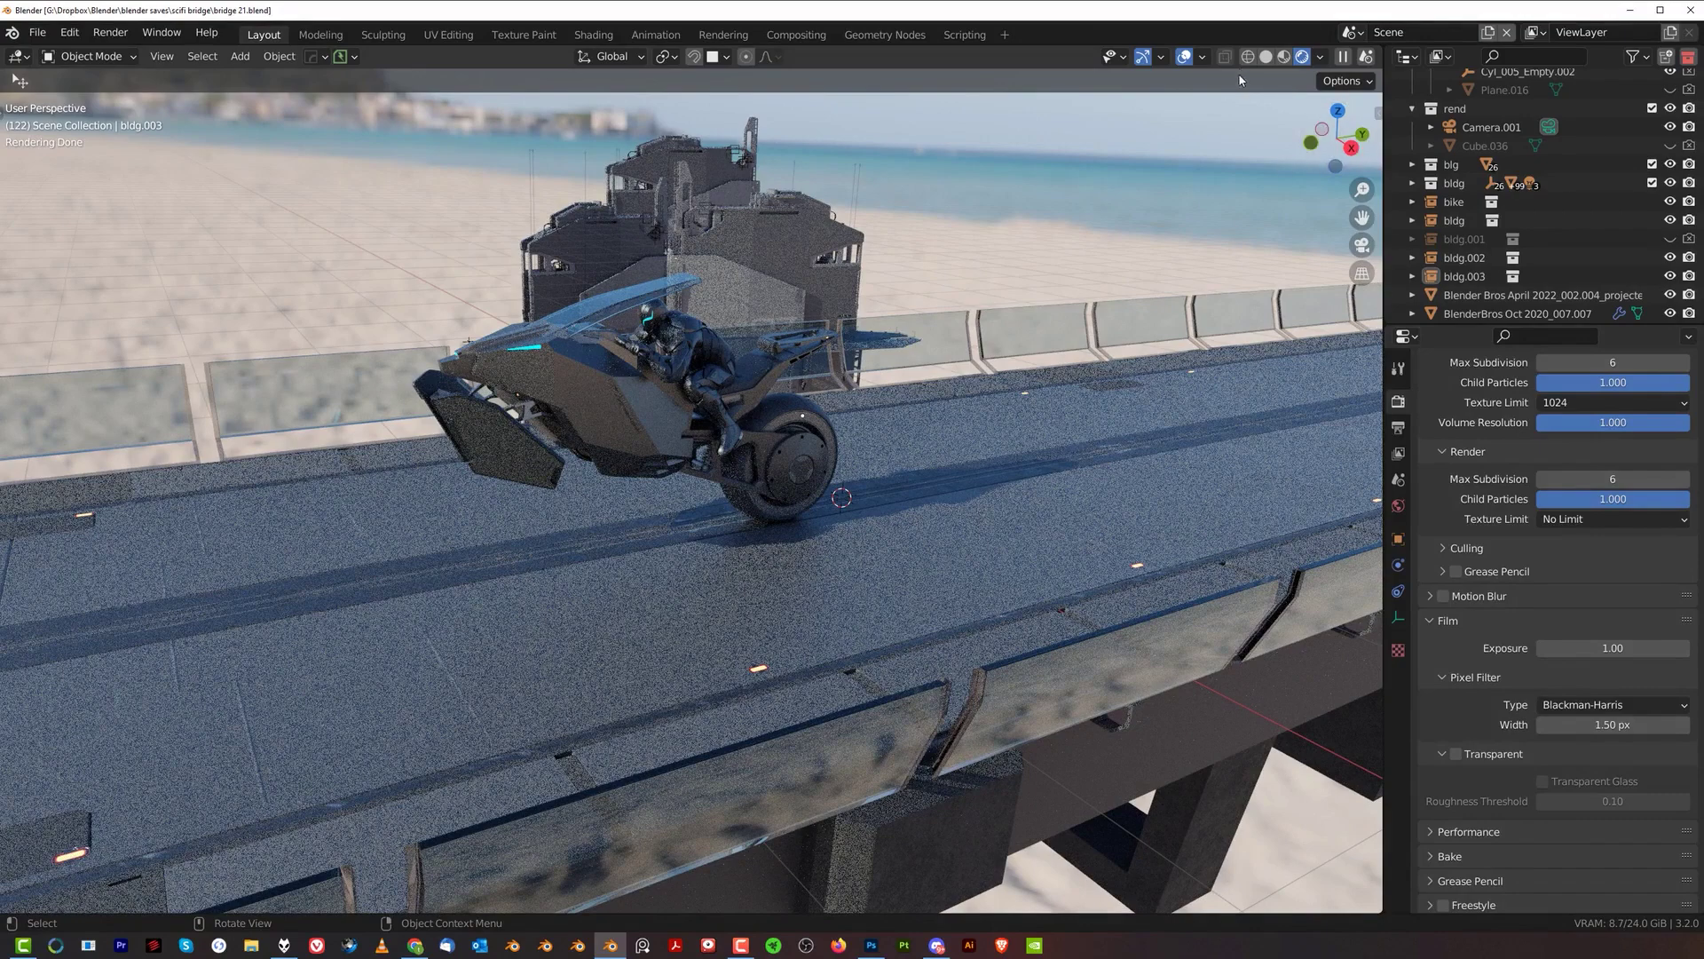
- Set the viewport to solid shading and switch back to Photoshop
{"action": "left_click", "coordinate": [1266, 56]}
{"action": "left_click", "coordinate": [1630, 11]}
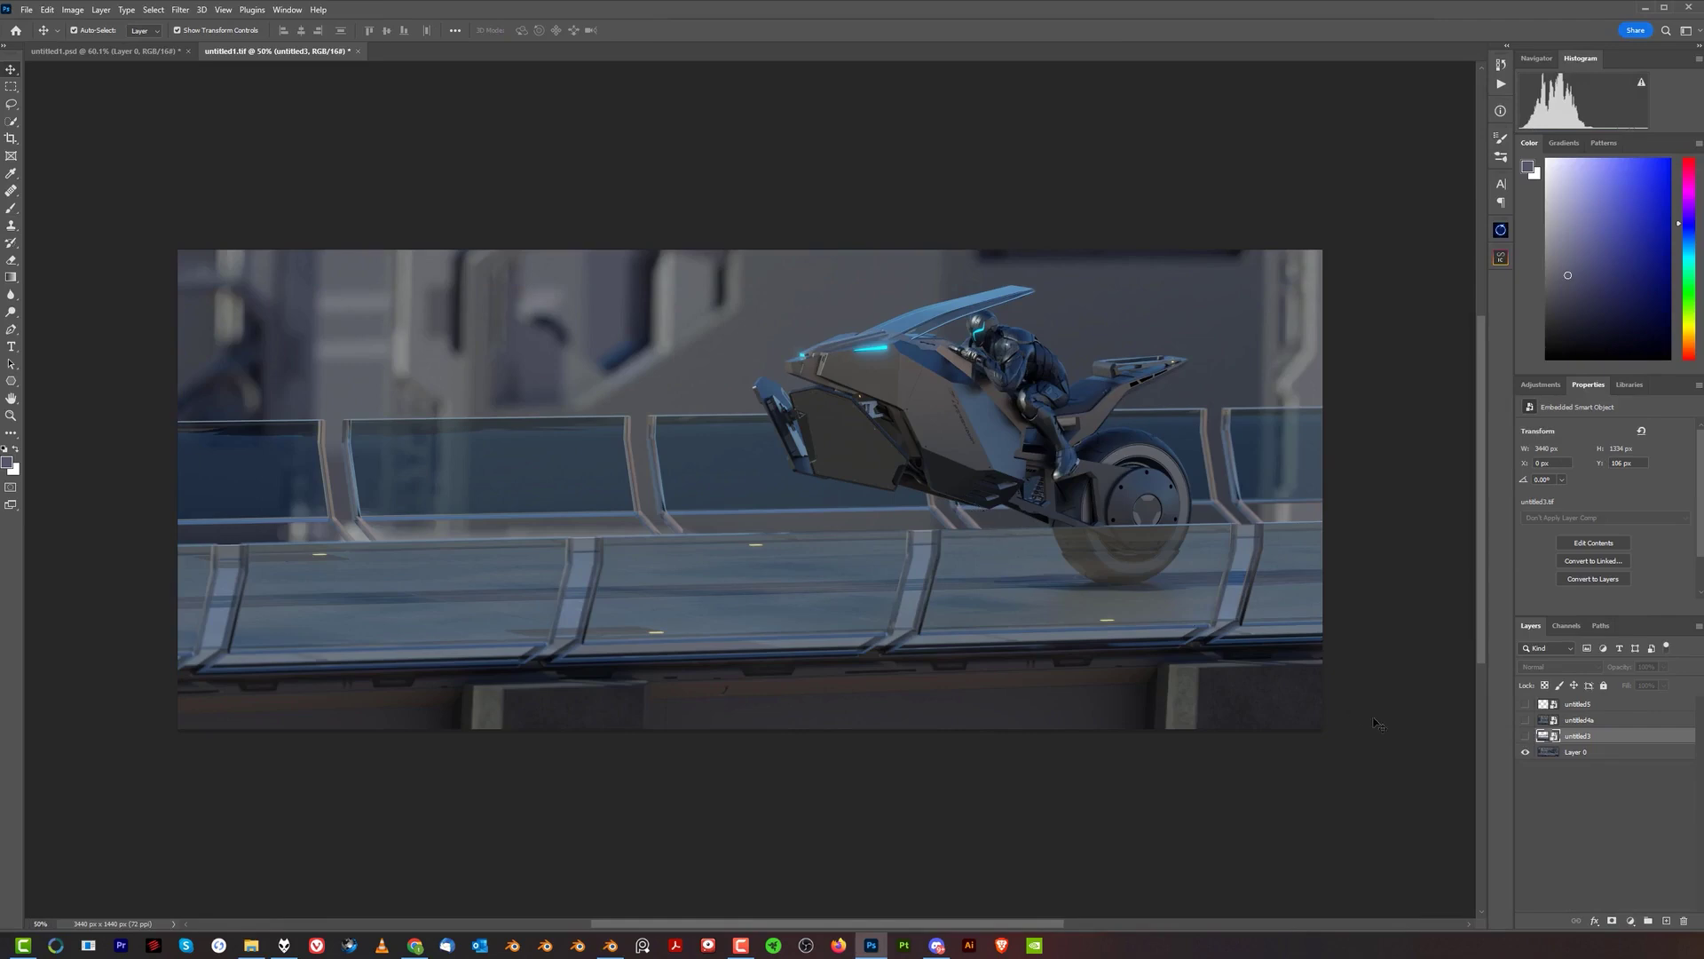
- Inspect the untitled3 bike-and-bridge layer, the untitled4a empty-bridge layer and the bike-only layer by toggling their visibility in turn
{"action": "left_click", "coordinate": [1525, 736]}
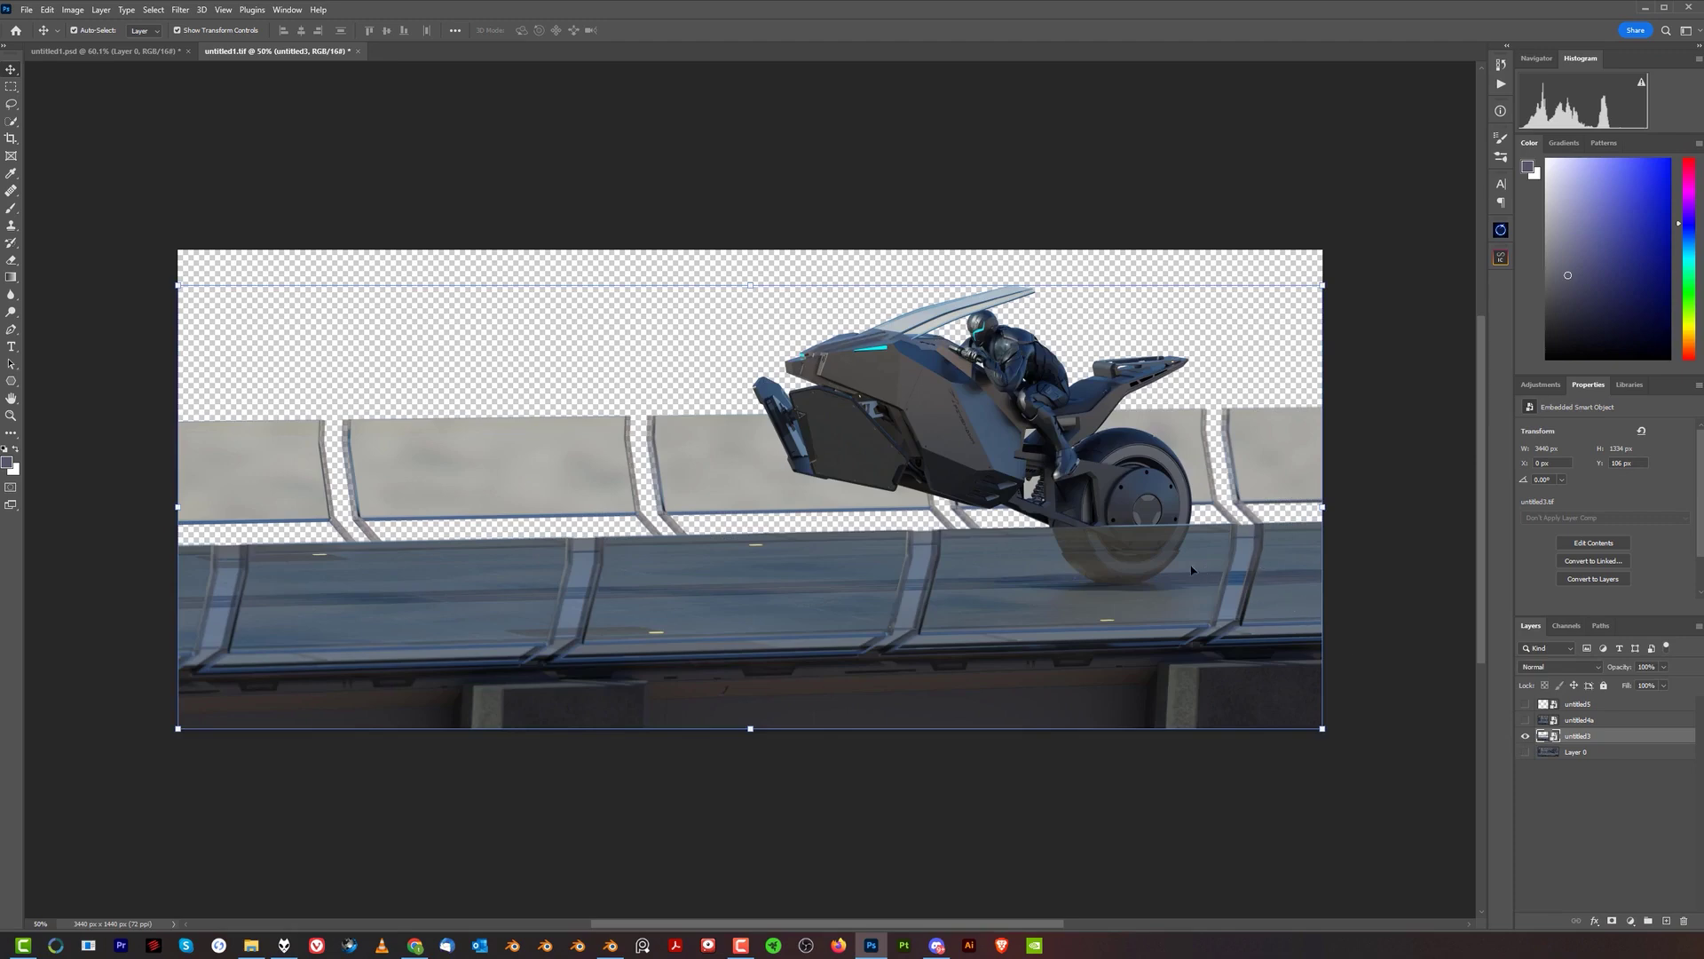
{"action": "left_click", "coordinate": [1525, 736]}
{"action": "left_click", "coordinate": [1527, 720]}
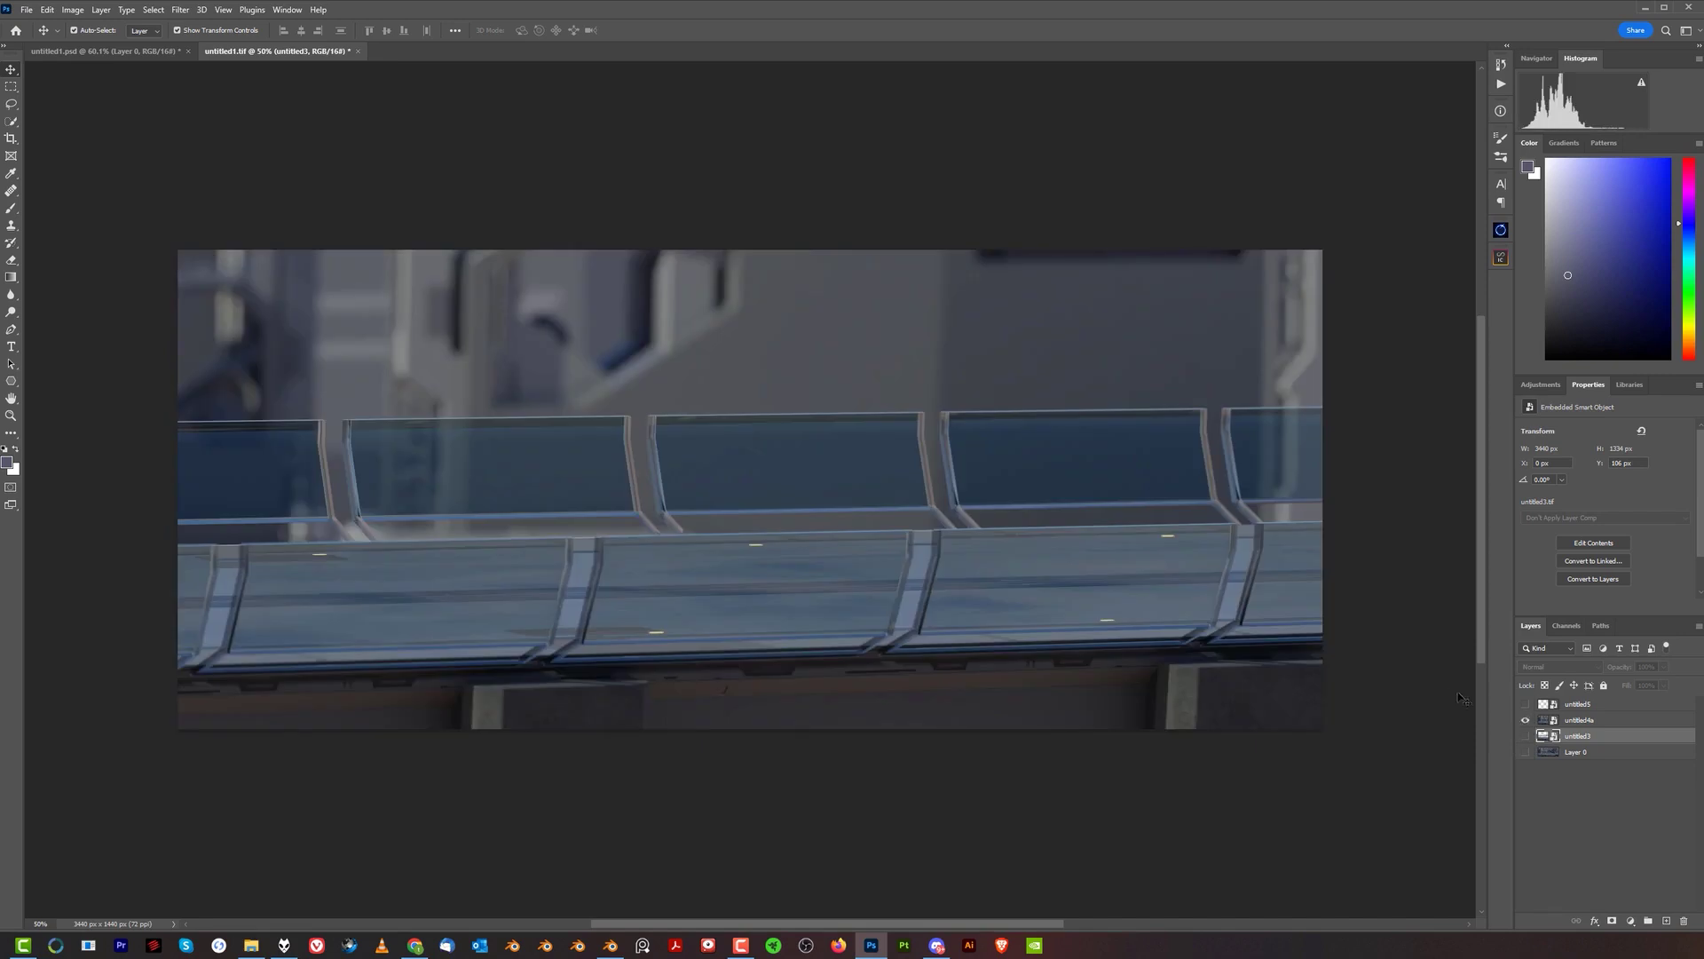
{"action": "left_click", "coordinate": [1523, 720]}
{"action": "left_click", "coordinate": [1525, 720]}
{"action": "left_click", "coordinate": [1526, 704]}
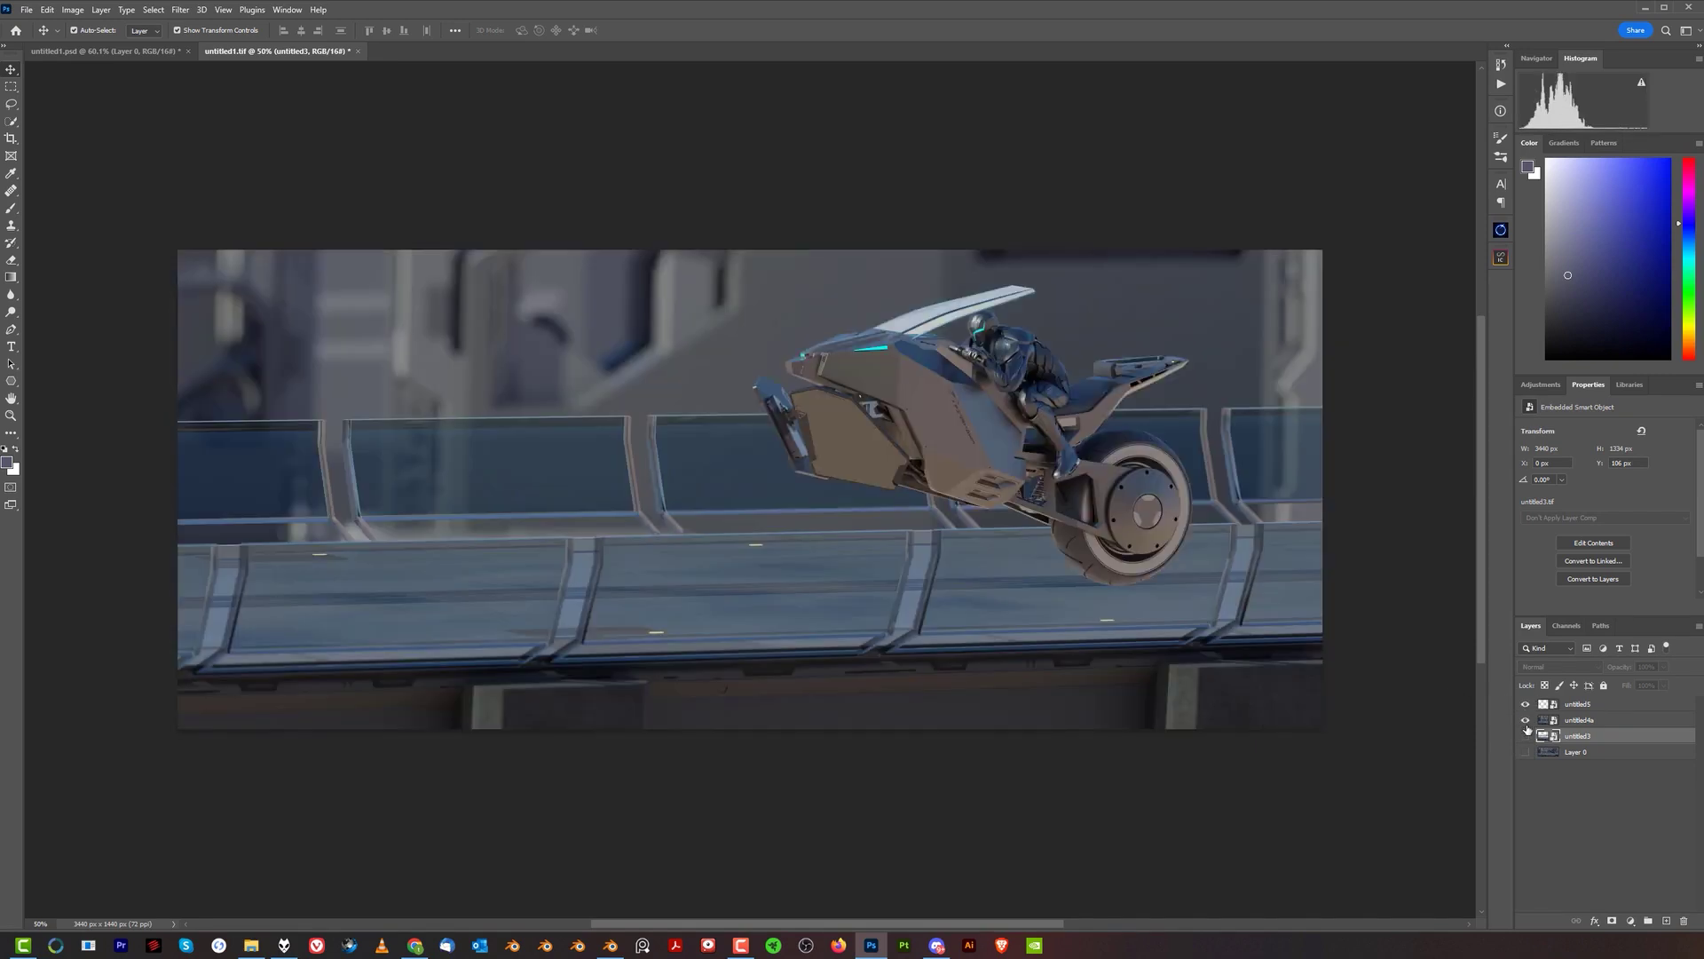
{"action": "left_click", "coordinate": [1526, 720]}
{"action": "left_click", "coordinate": [1526, 720]}
{"action": "left_click", "coordinate": [1526, 704]}
{"action": "left_click", "coordinate": [1526, 720]}
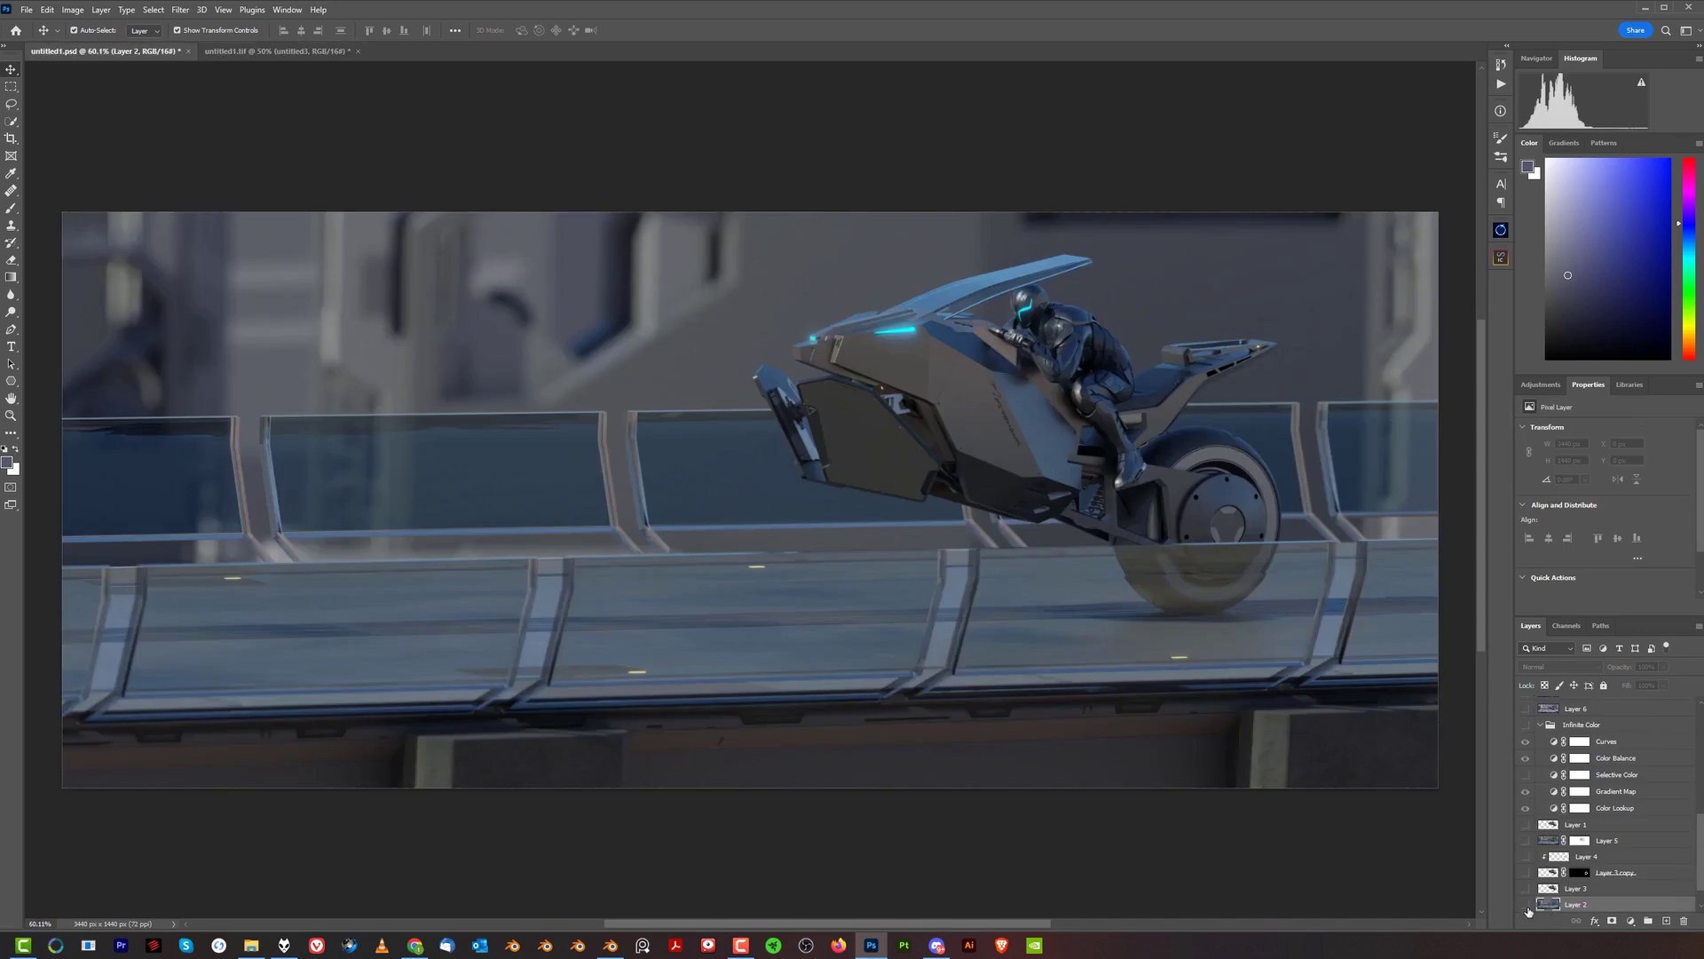
- In untitled1.psd, hide the bike cutout in Layer 3 and examine the motion-blurred background in Layer 2
{"action": "left_click", "coordinate": [1526, 889]}
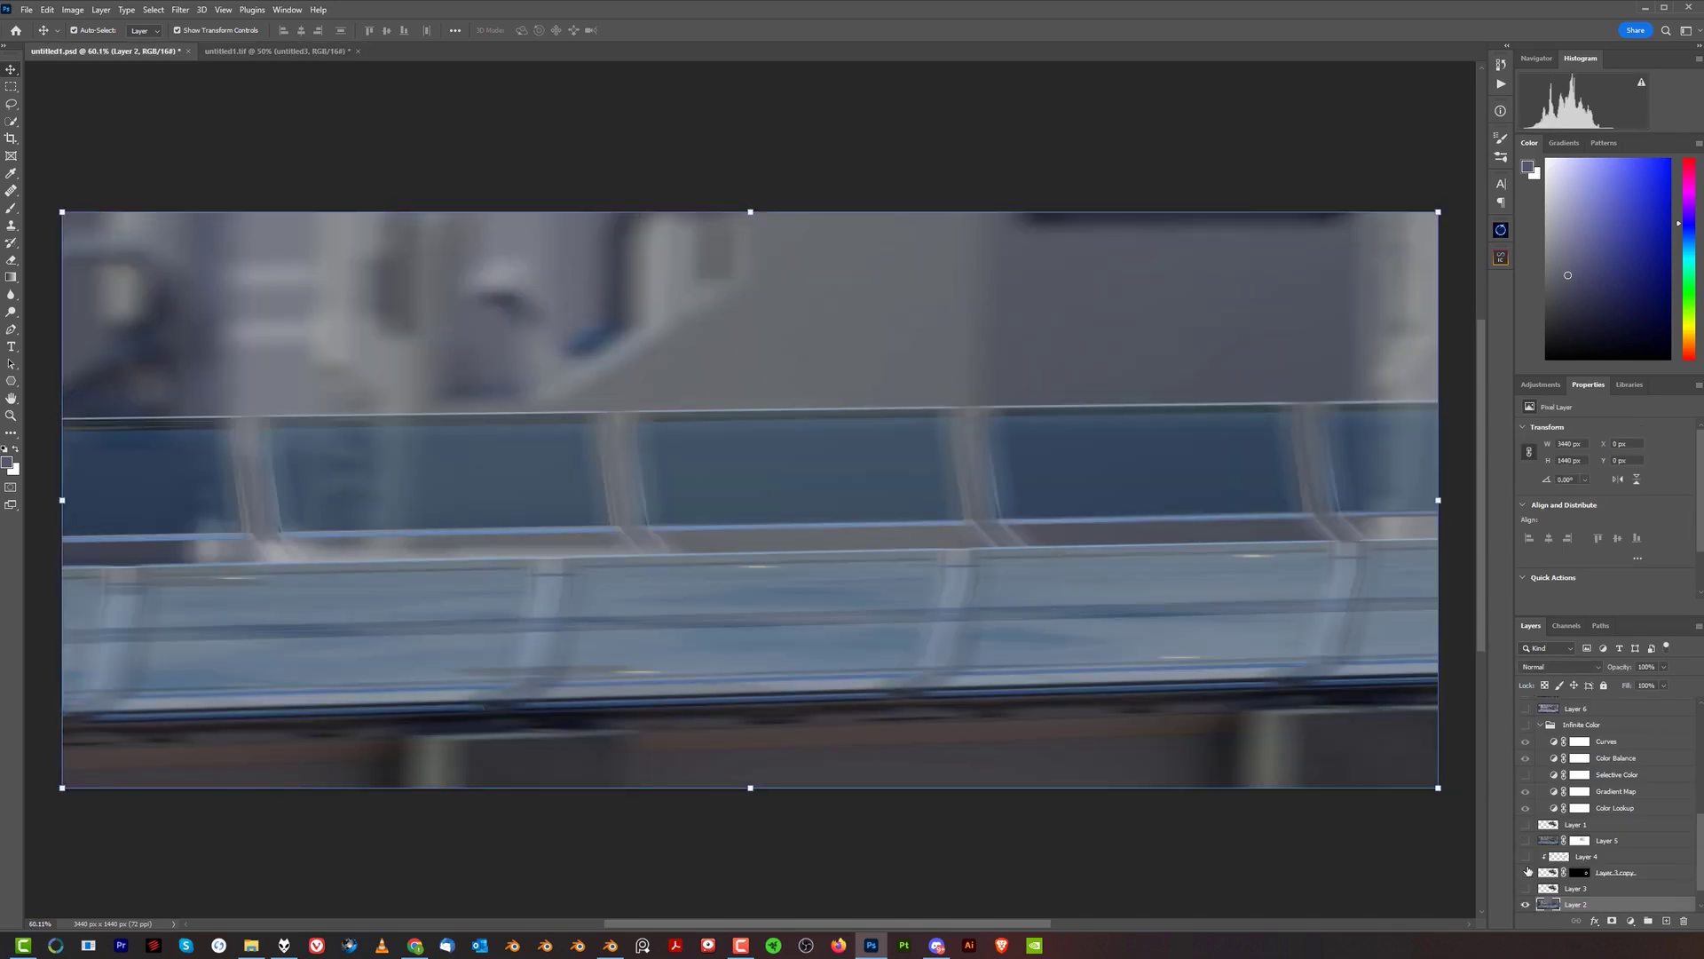
{"action": "scroll", "coordinate": [1563, 852], "scroll_direction": "down", "scroll_amount": 2}
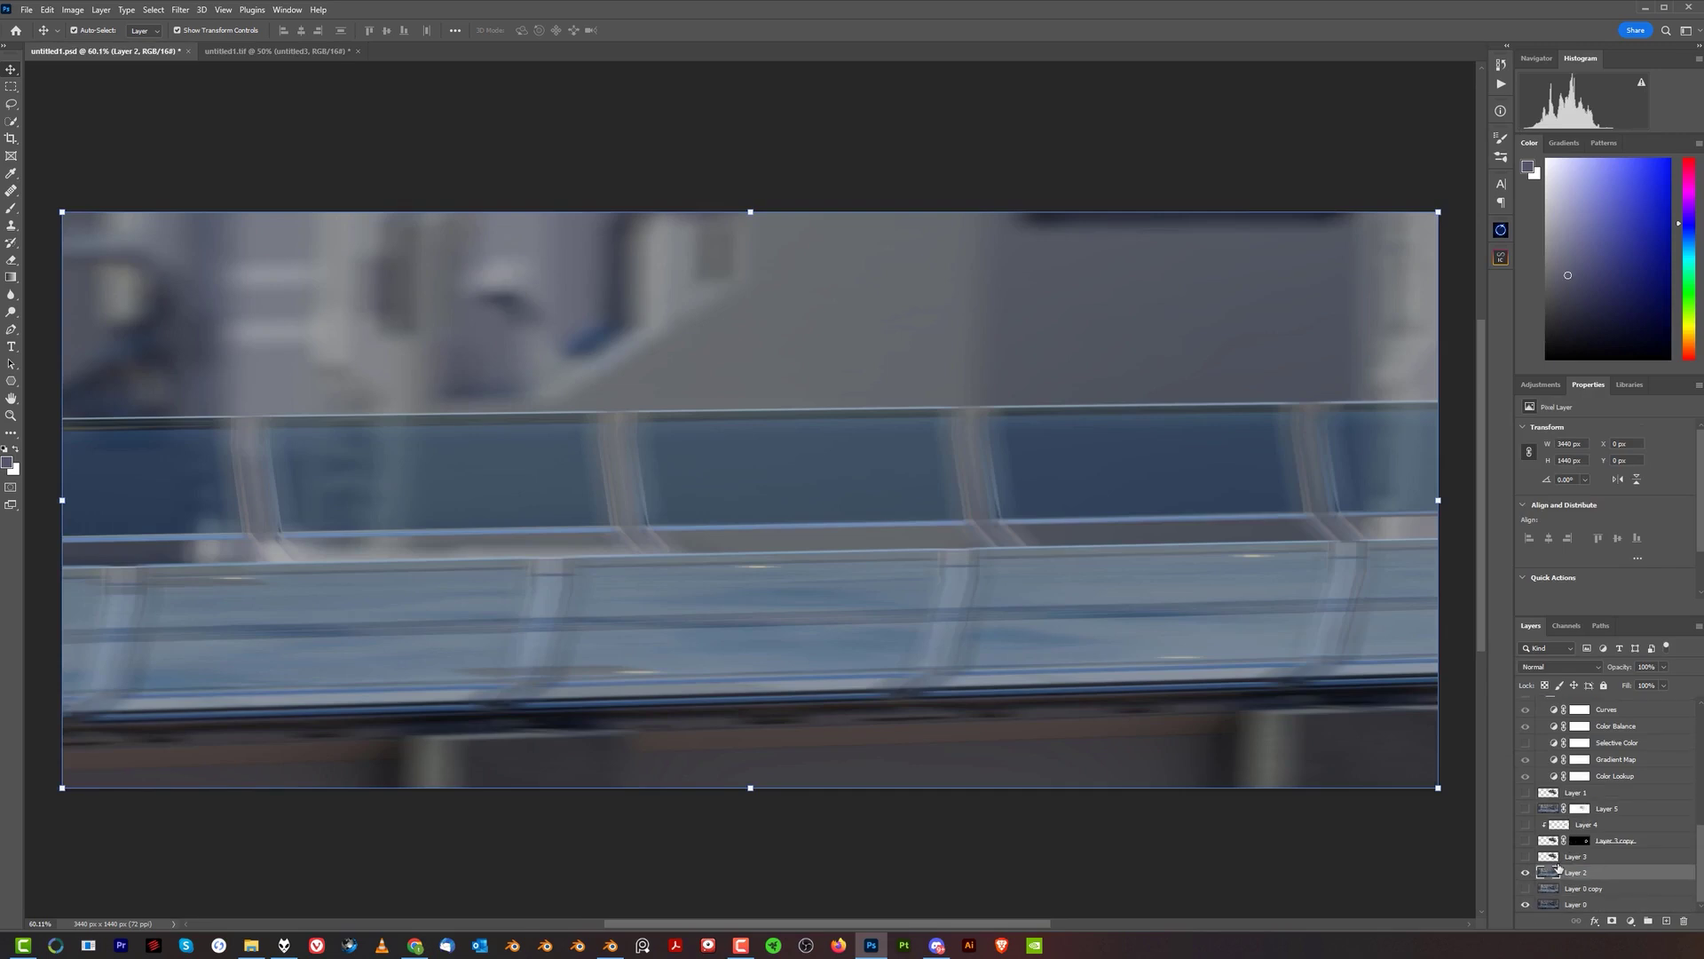
{"action": "left_click", "coordinate": [1527, 874]}
{"action": "left_click", "coordinate": [1525, 873]}
- Return to untitled1.tif, make the empty-bridge layer untitled4a the only visible layer and select it
{"action": "left_click", "coordinate": [277, 50]}
{"action": "left_click", "coordinate": [1527, 753]}
{"action": "left_click", "coordinate": [1525, 720]}
{"action": "left_click", "coordinate": [1659, 720]}
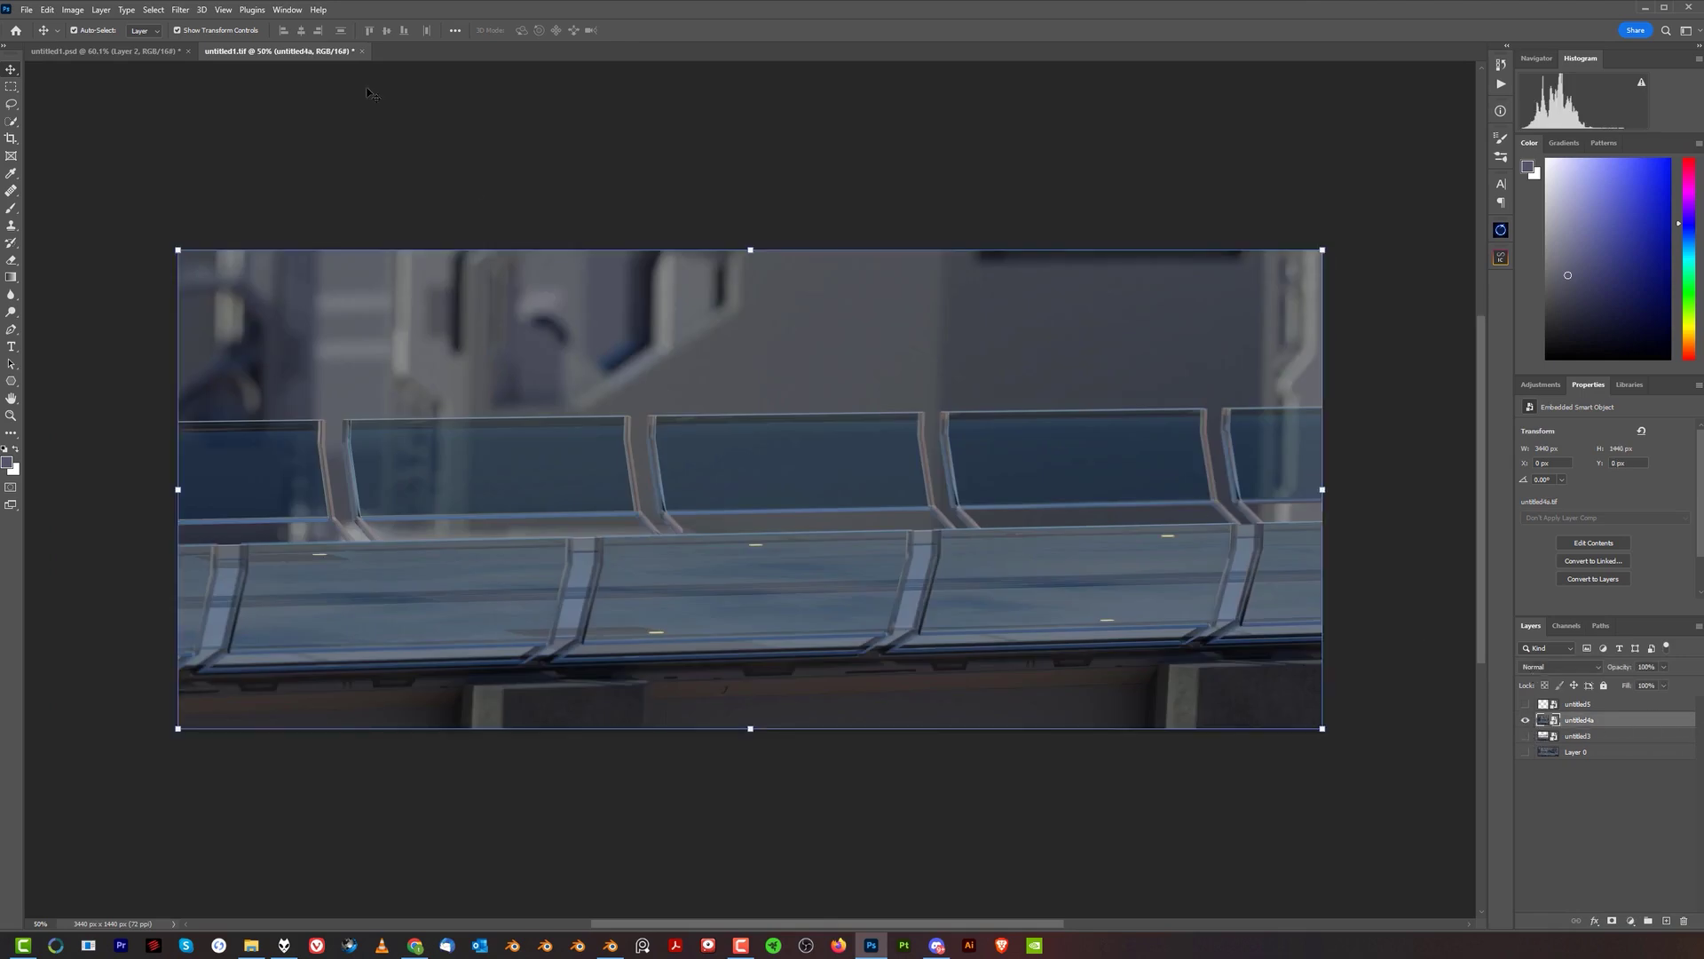
- Apply the Camera Raw Filter to the untitled4a layer with exposure +0.30 and slightly raised clarity
{"action": "left_click", "coordinate": [186, 13]}
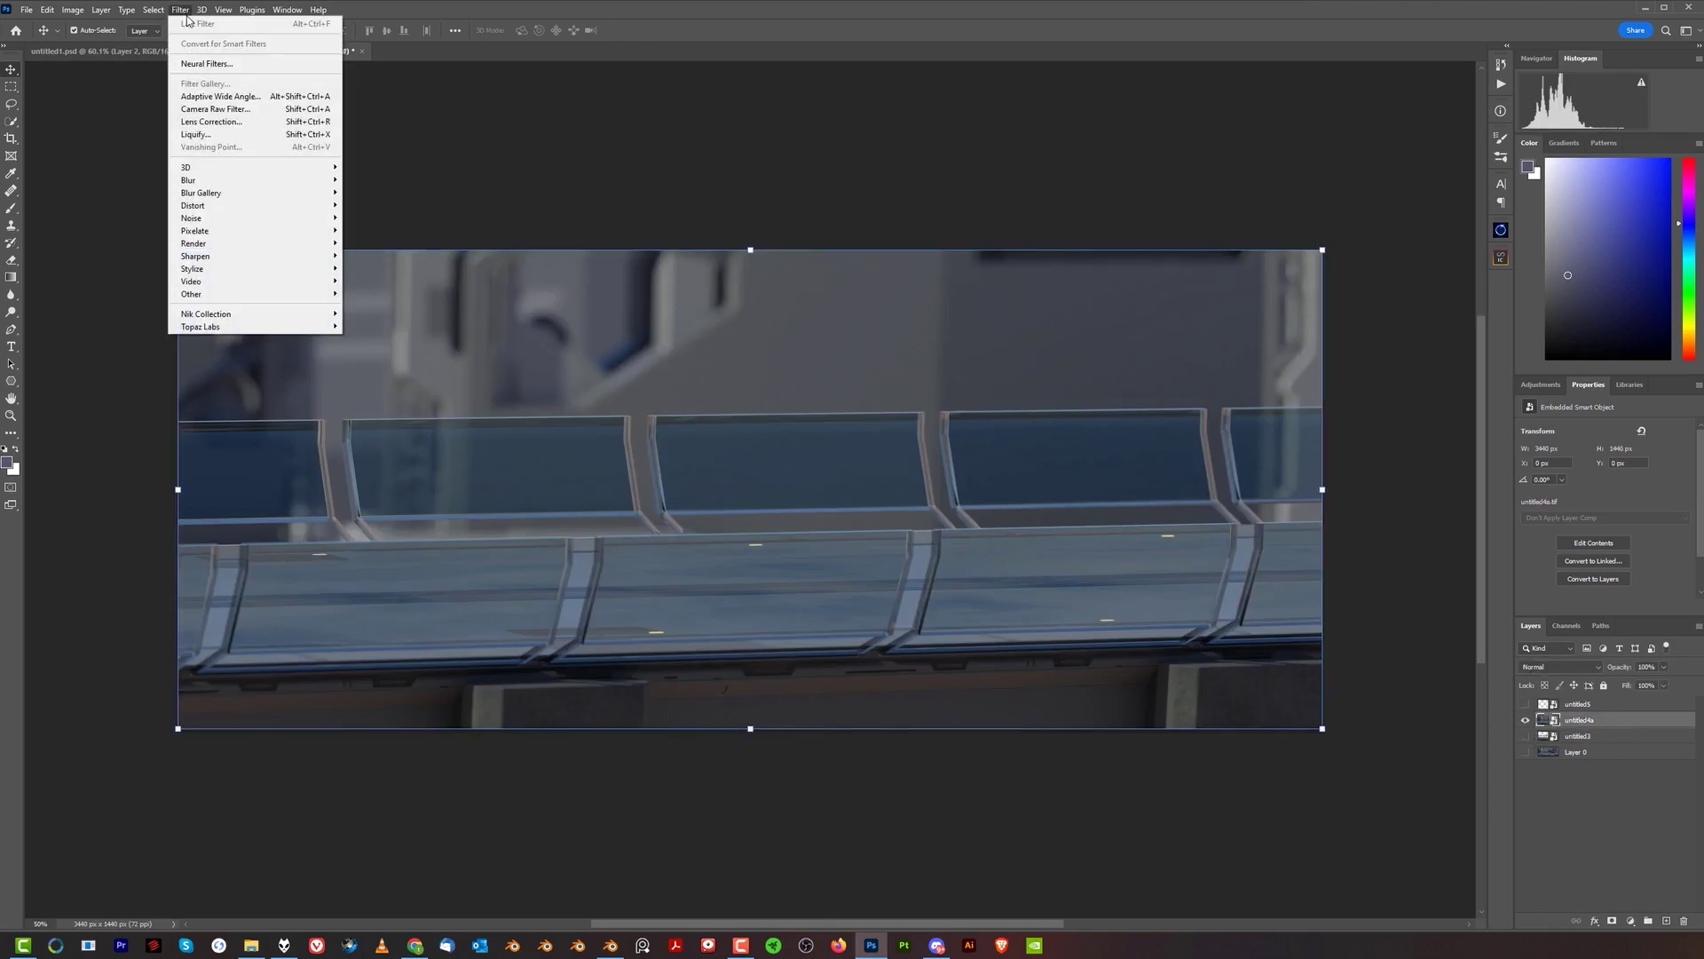
{"action": "left_click", "coordinate": [252, 110]}
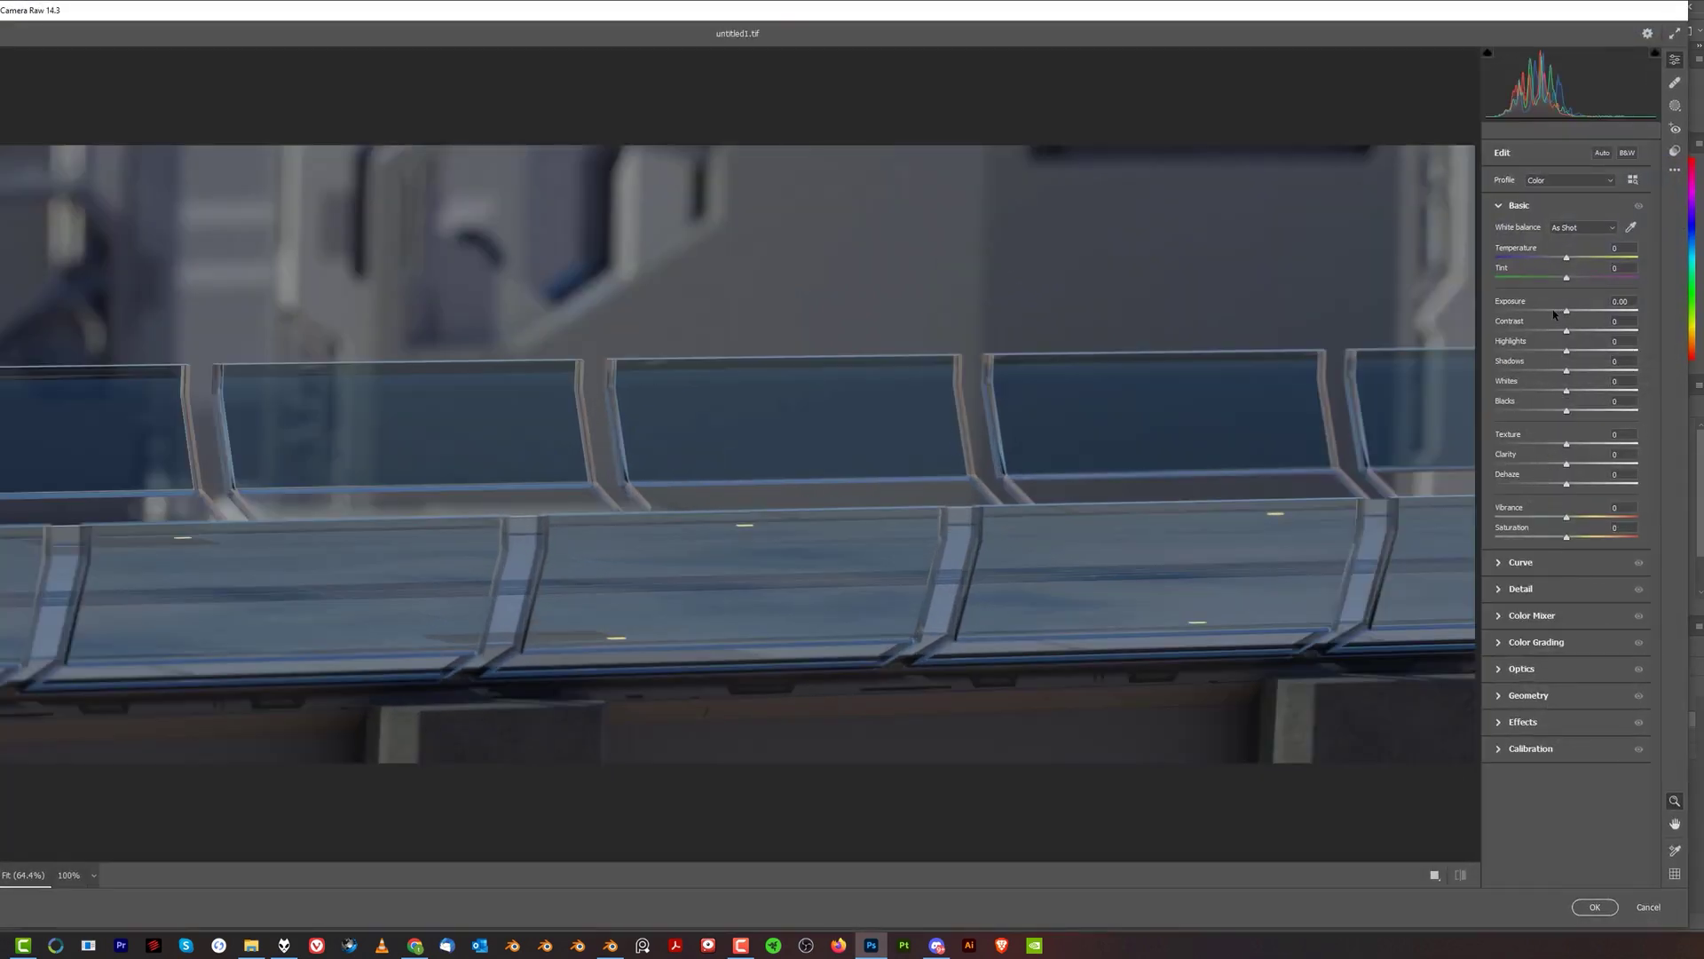
{"action": "mouse_move", "coordinate": [1568, 317]}
{"action": "left_mouse_down"}
{"action": "mouse_move", "coordinate": [1581, 325]}
{"action": "mouse_move", "coordinate": [1557, 324]}
{"action": "mouse_move", "coordinate": [1585, 309]}
{"action": "mouse_move", "coordinate": [1571, 309]}
{"action": "left_mouse_up"}
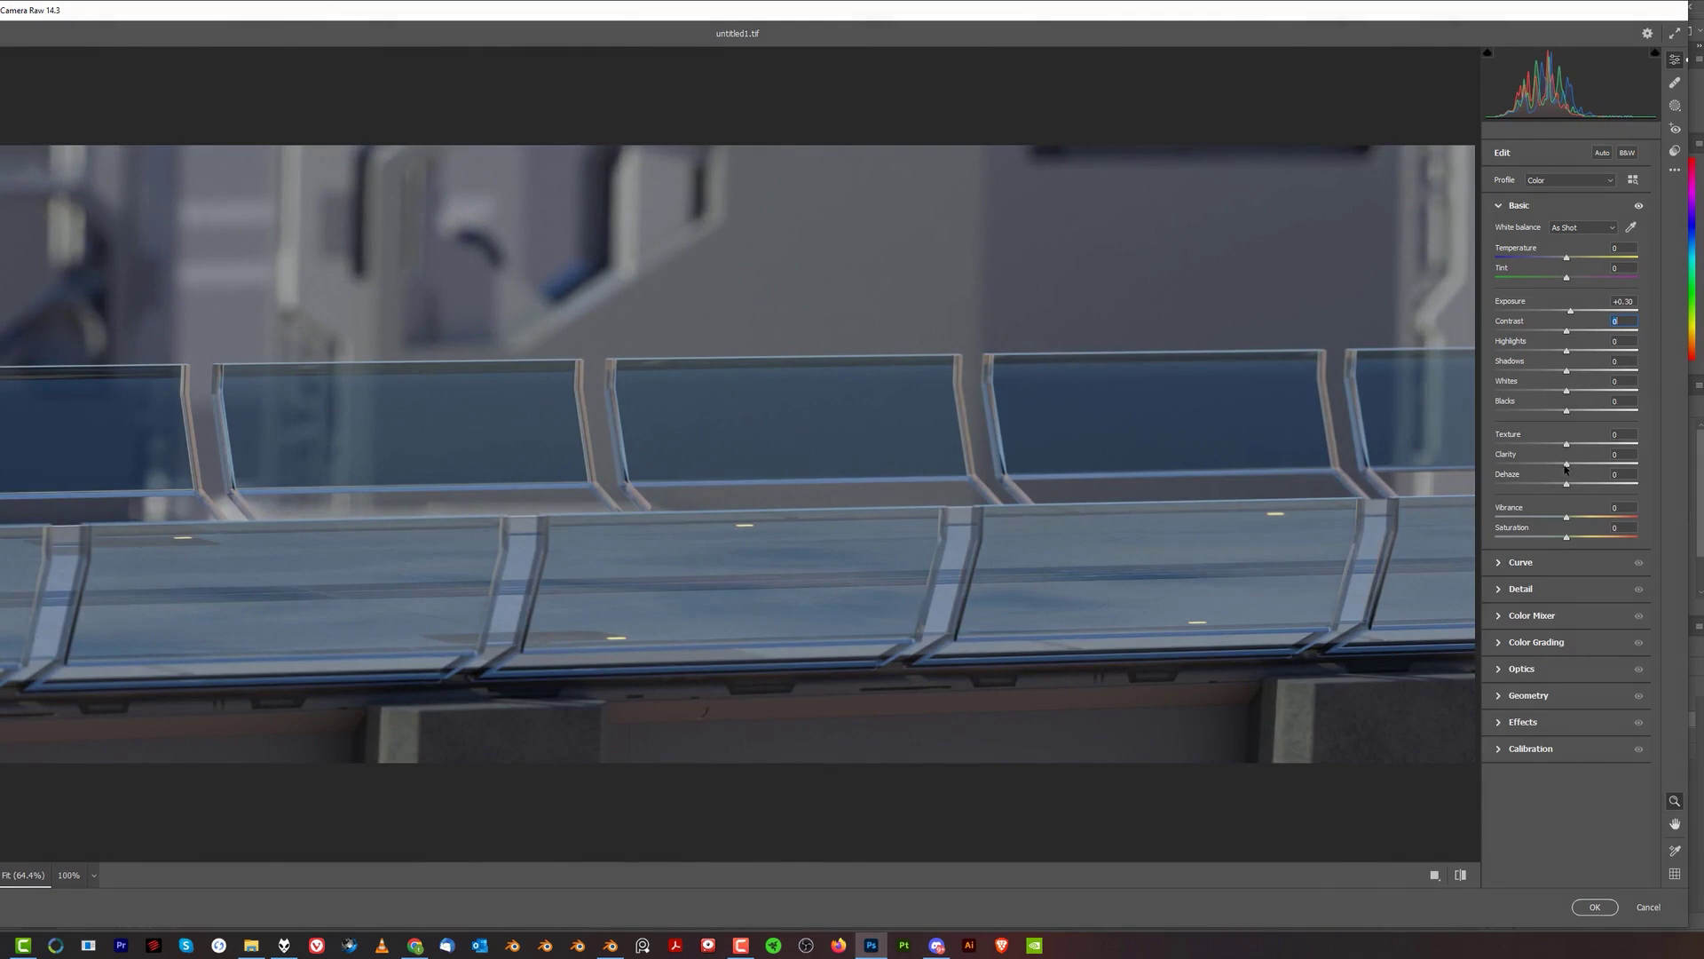
{"action": "left_click_drag", "start_coordinate": [1567, 461], "coordinate": [1571, 462]}
{"action": "left_click", "coordinate": [1595, 907]}
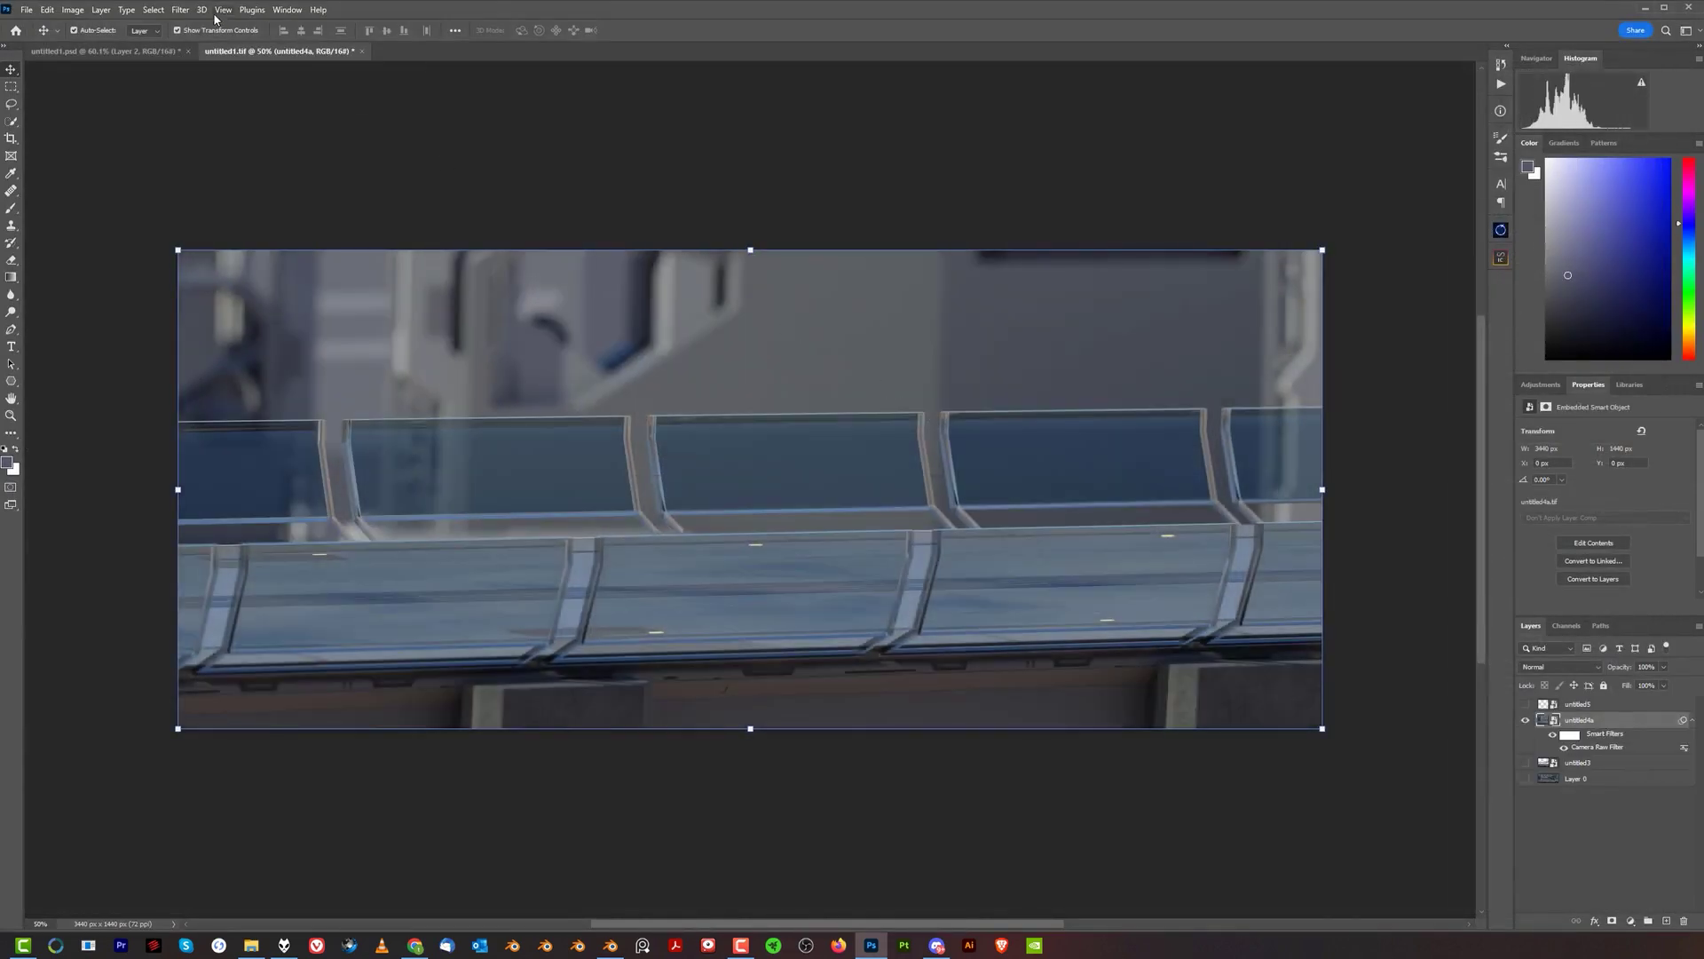
{"action": "left_click", "coordinate": [179, 10]}
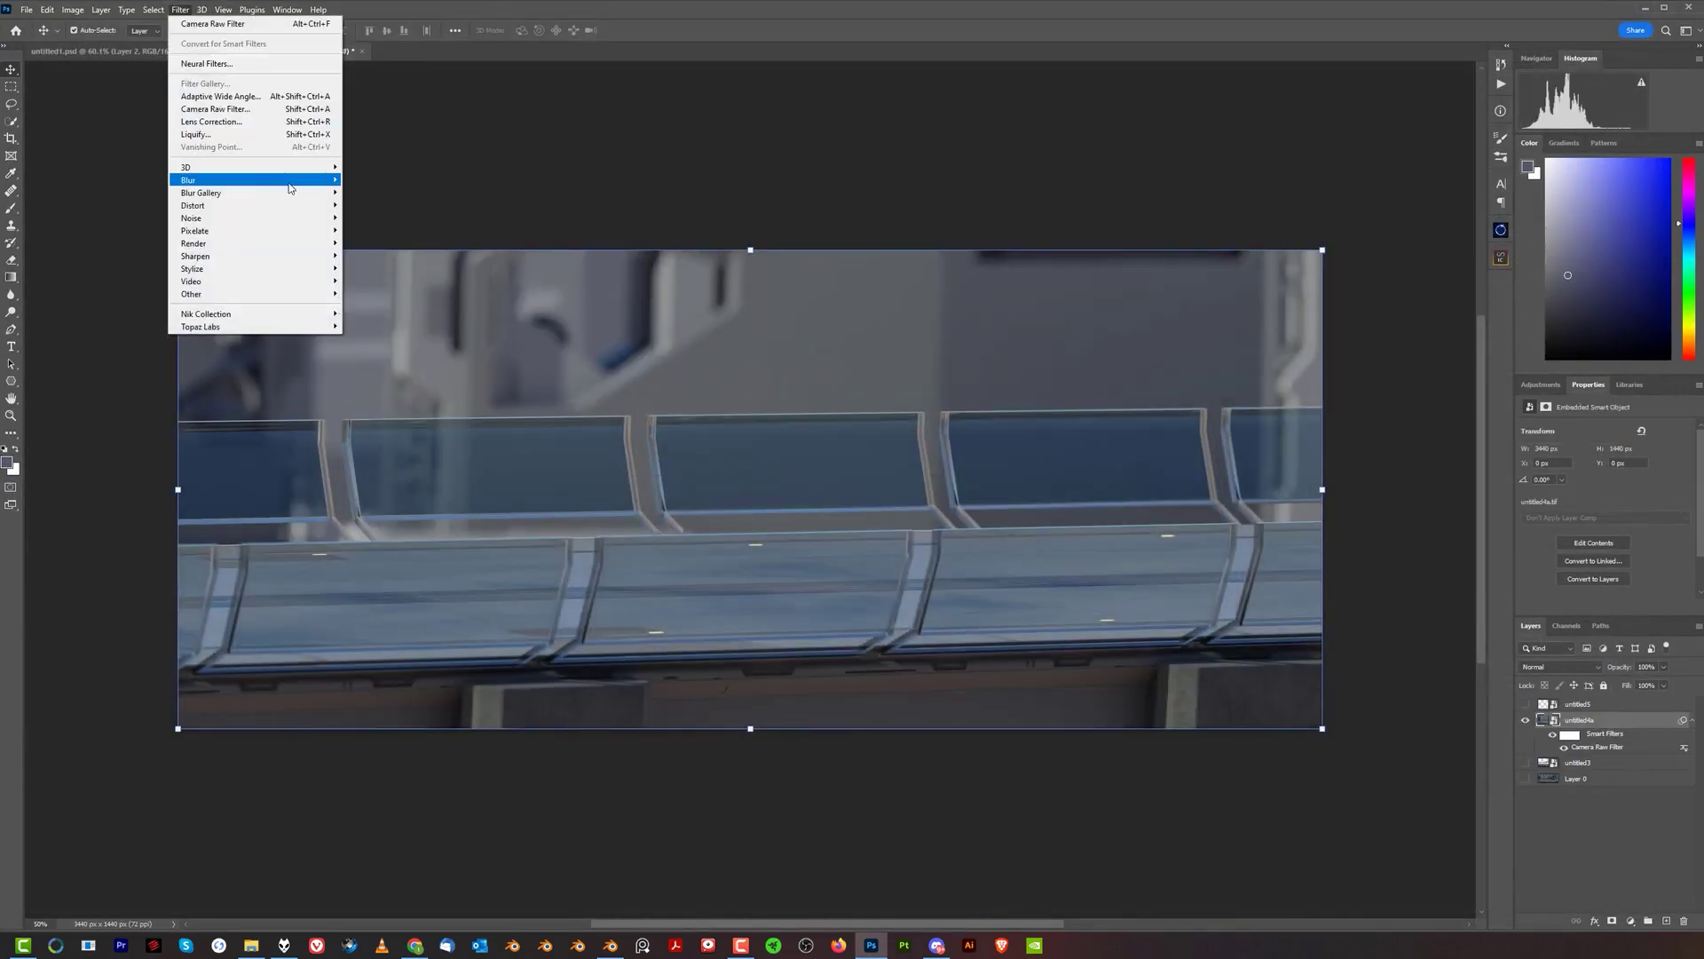
{"action": "mouse_move", "coordinate": [275, 180]}
{"action": "left_click", "coordinate": [376, 256]}
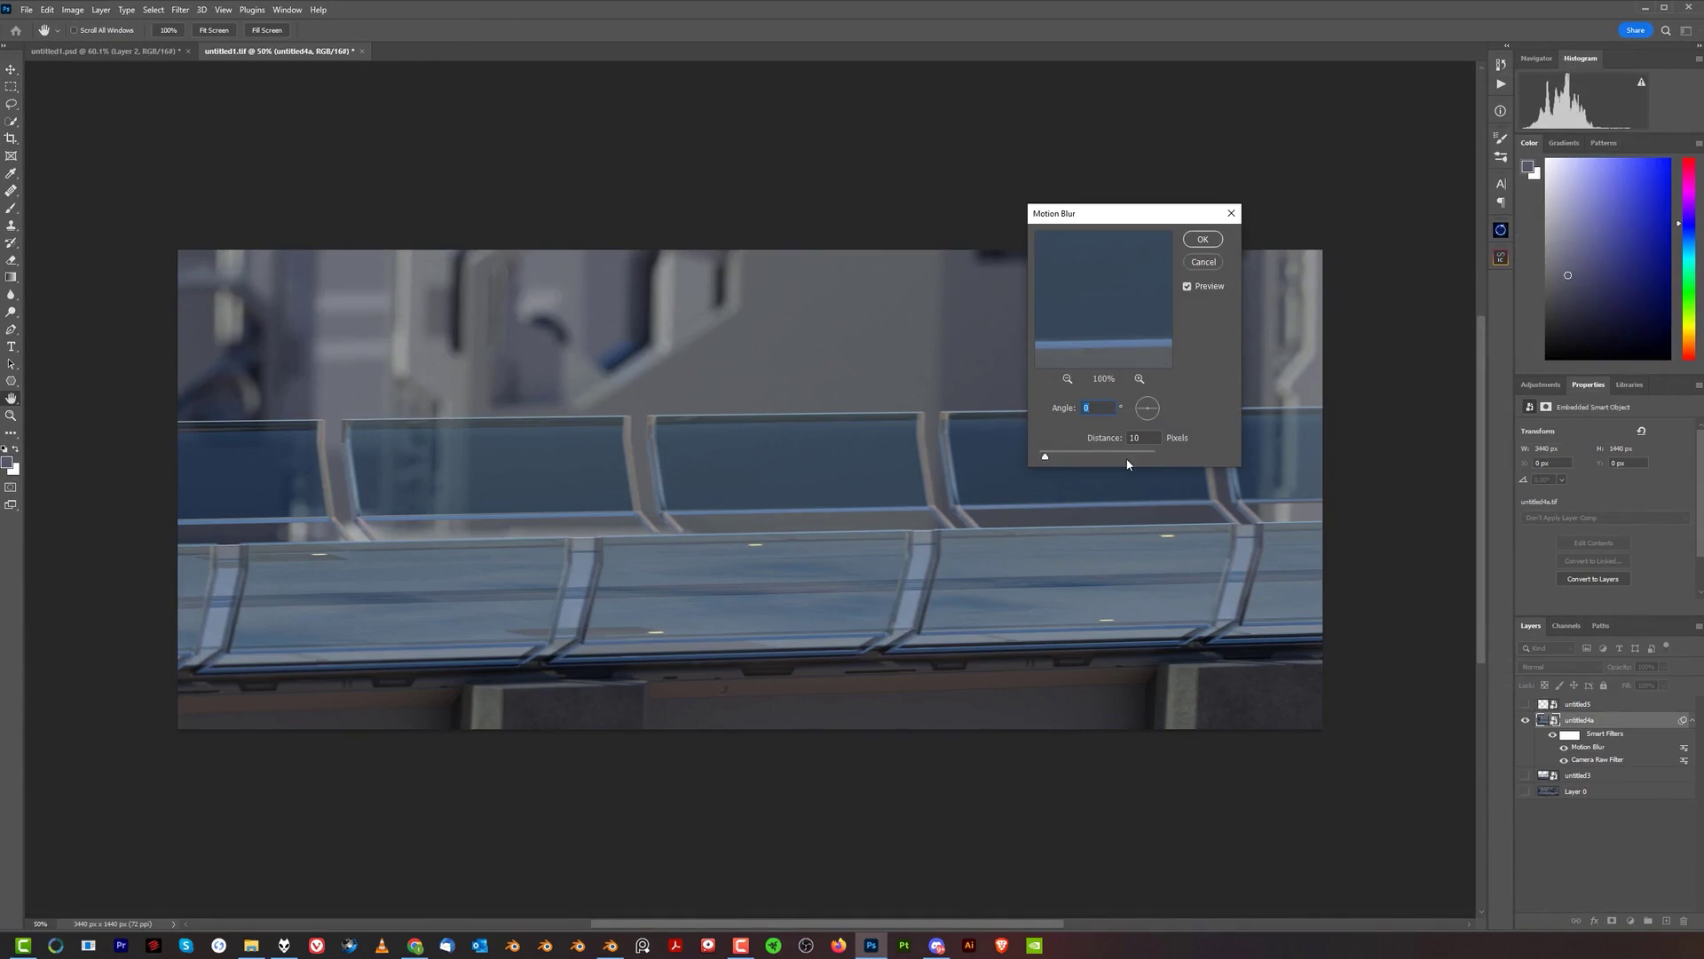
{"action": "left_click_drag", "start_coordinate": [1059, 457], "coordinate": [1083, 459]}
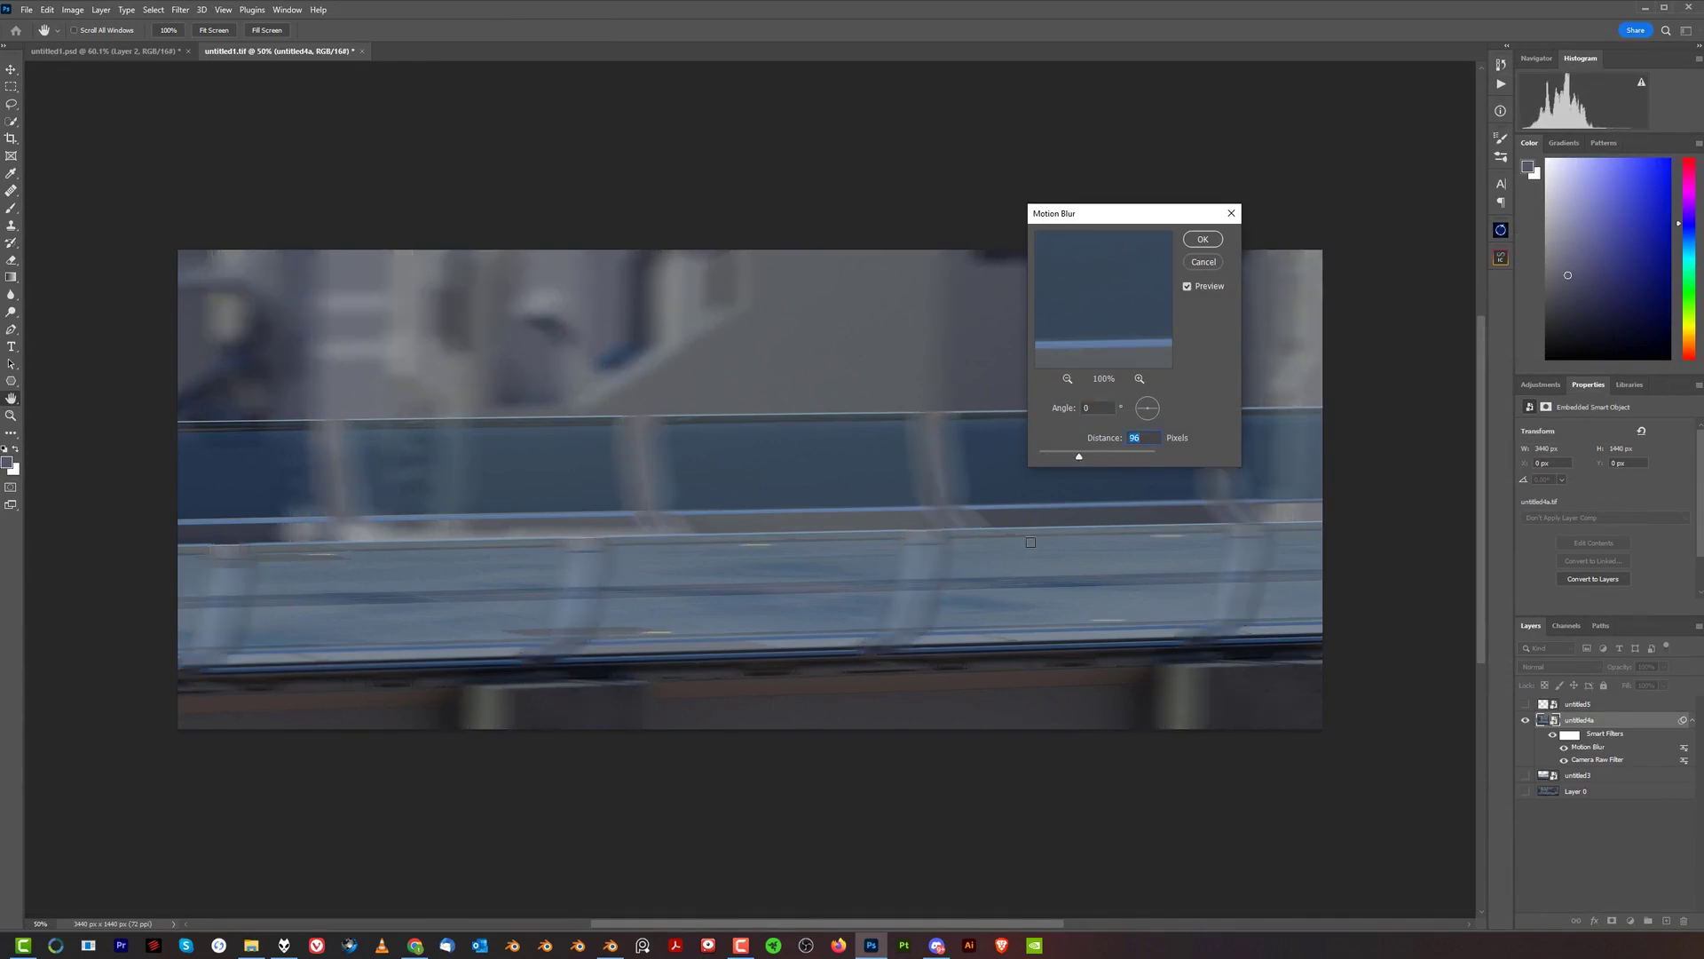
{"action": "left_click", "coordinate": [1211, 261]}
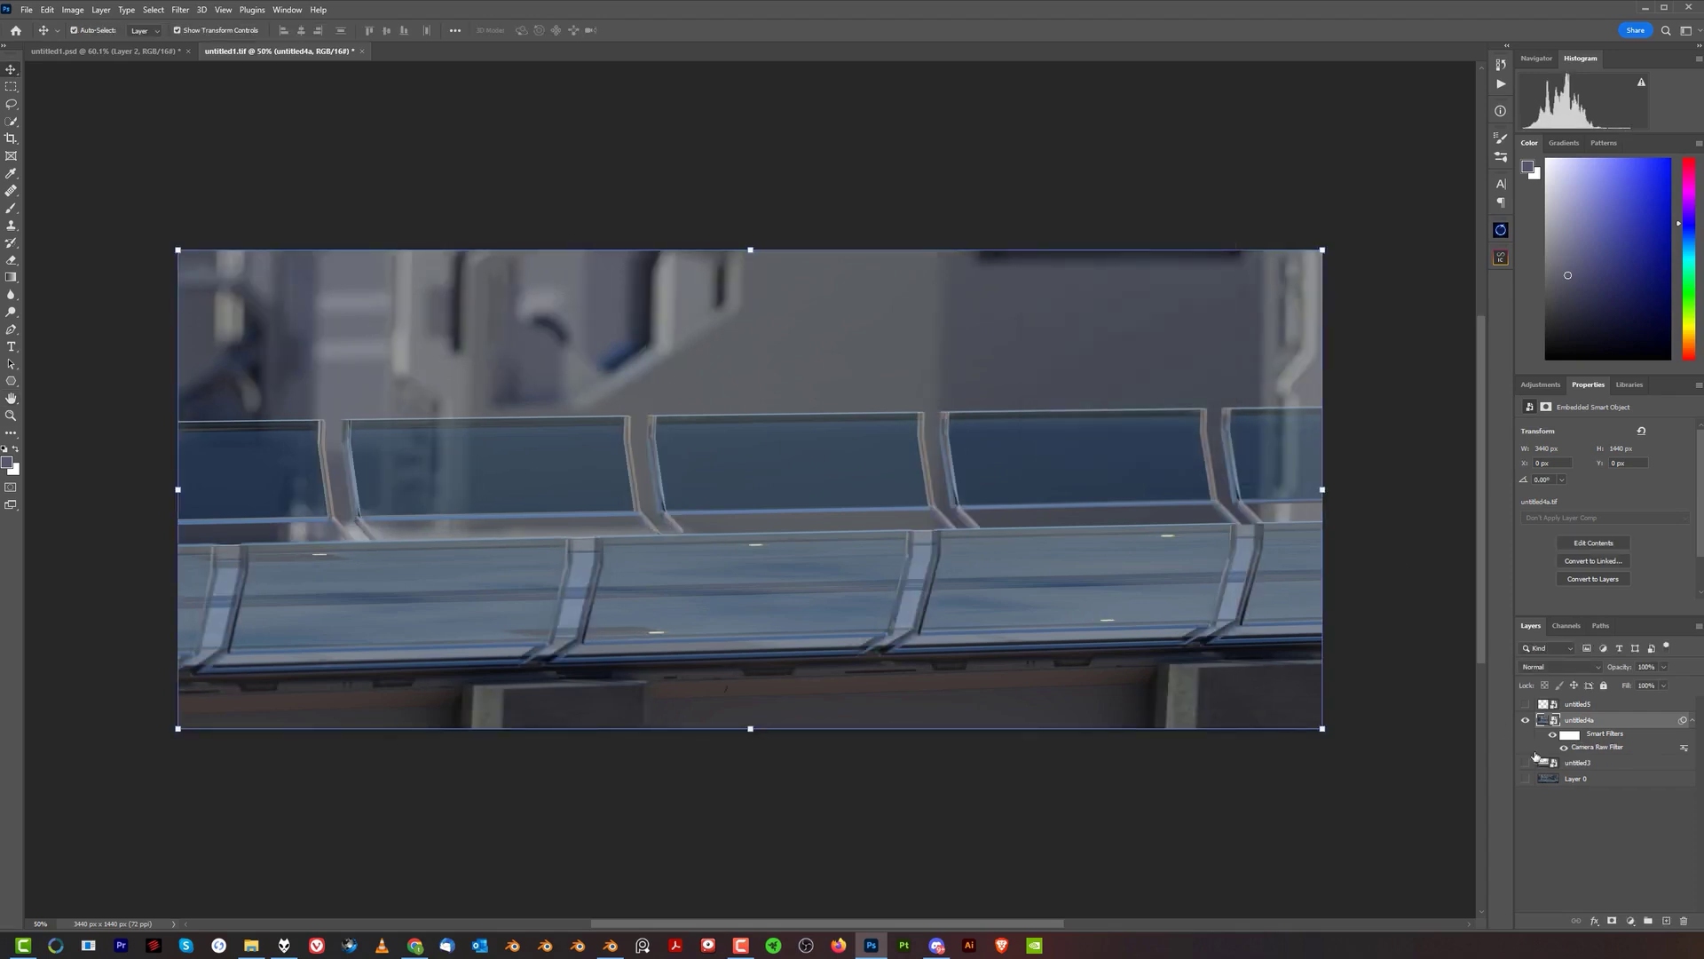
- Rasterize the untitled4a layer to bake in its filter and convert it back to a smart object
{"action": "right_click", "coordinate": [1648, 724]}
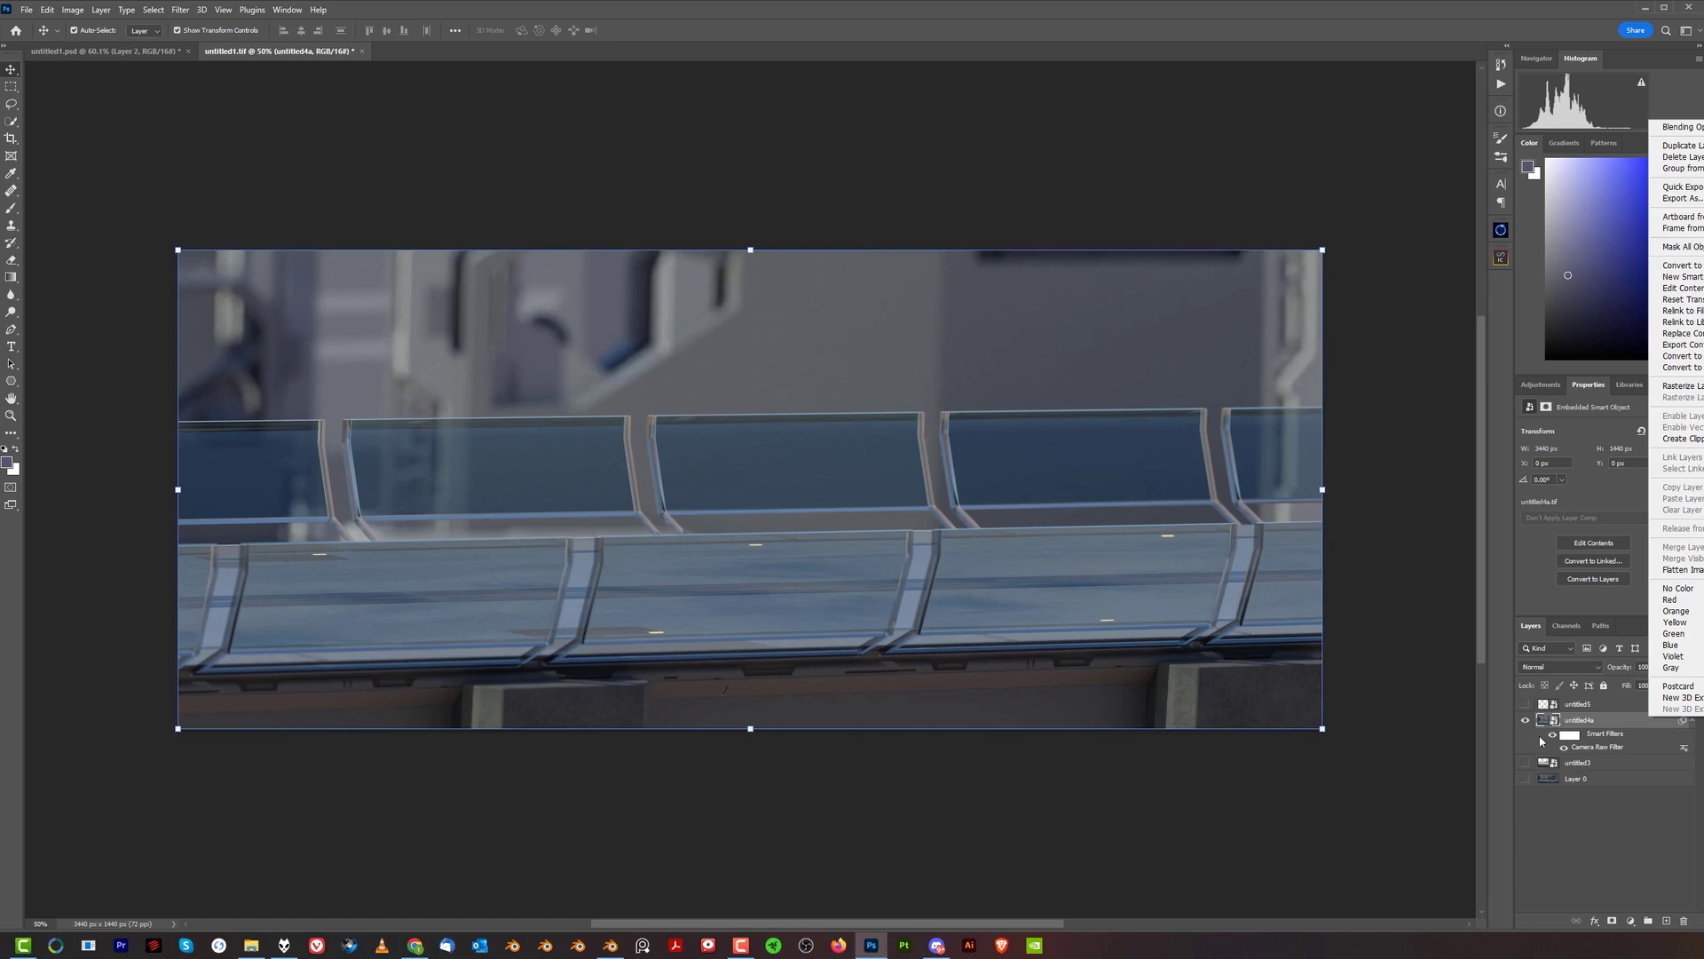
{"action": "left_click", "coordinate": [1682, 385]}
{"action": "right_click", "coordinate": [1593, 719]}
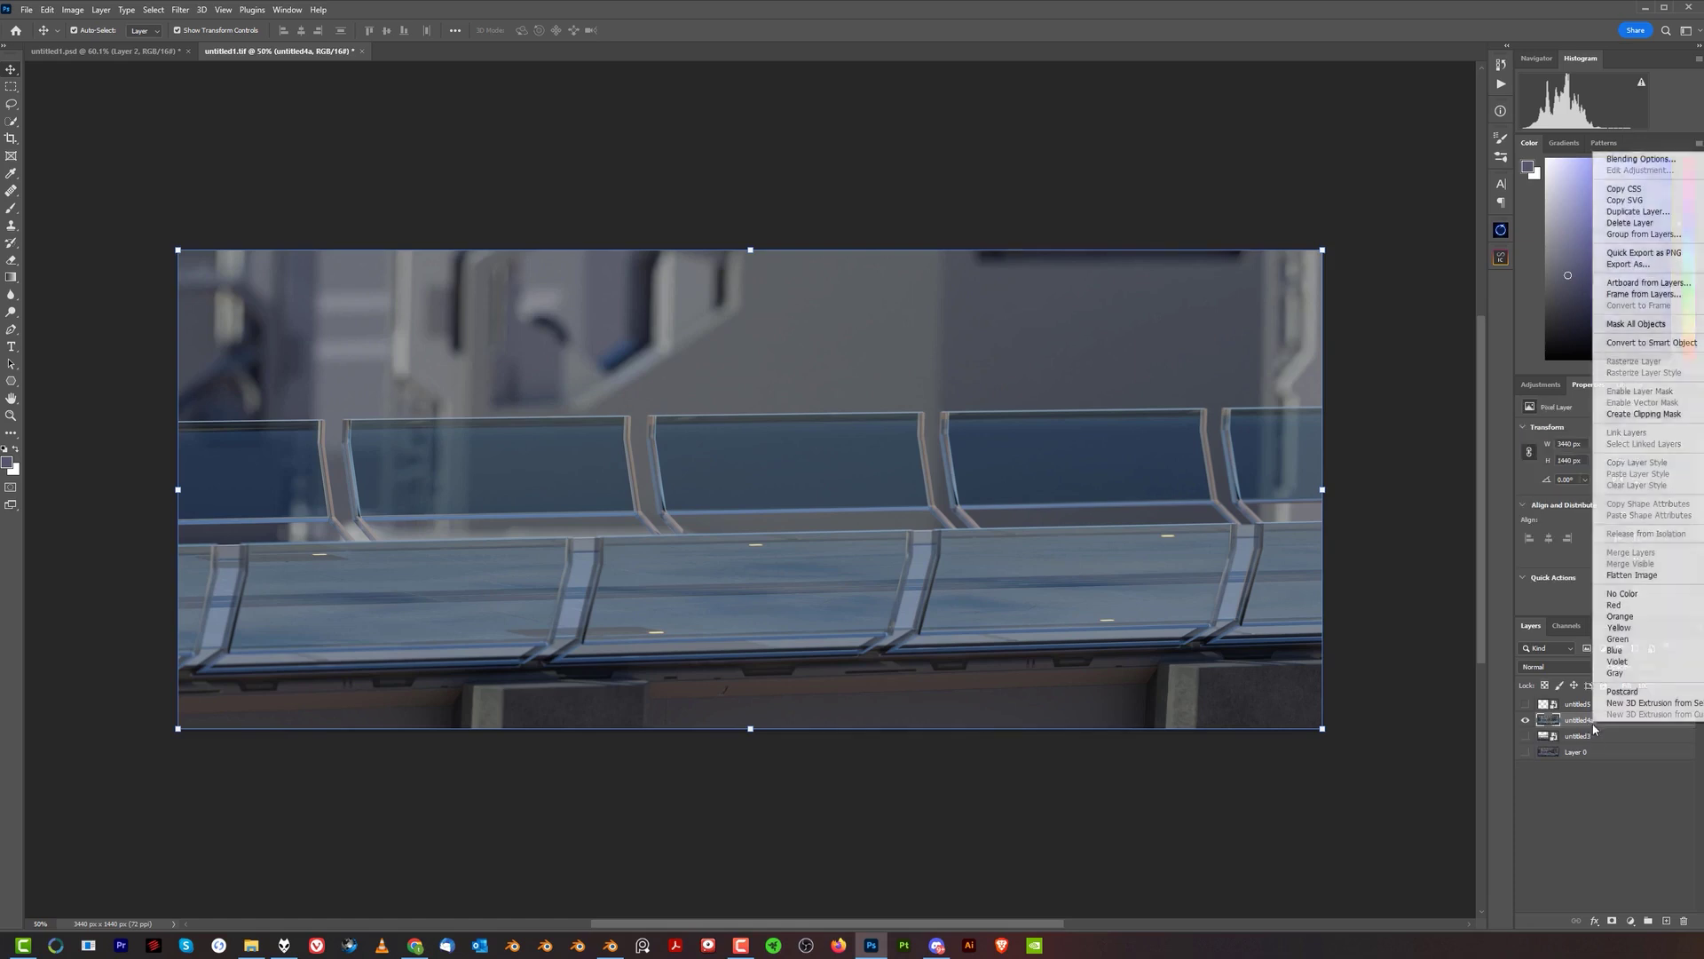
{"action": "left_click", "coordinate": [1649, 343]}
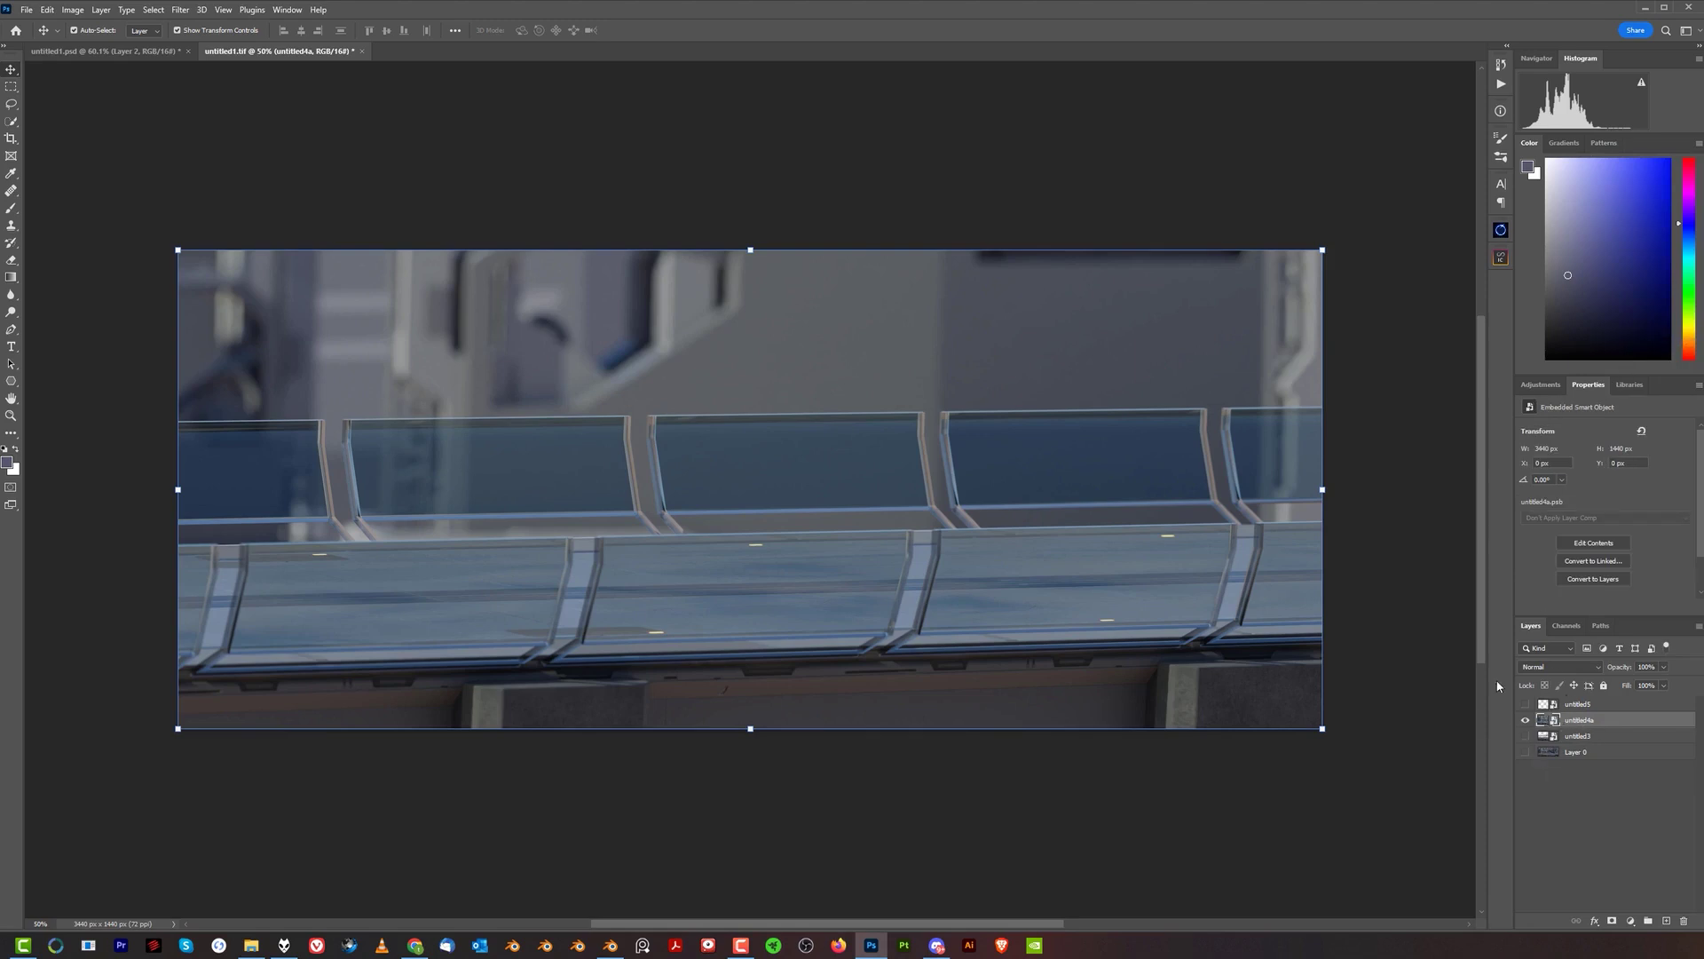
- Apply a Motion Blur smart filter to the untitled4a layer at 0° with a distance of 89 pixels
{"action": "left_click", "coordinate": [181, 9]}
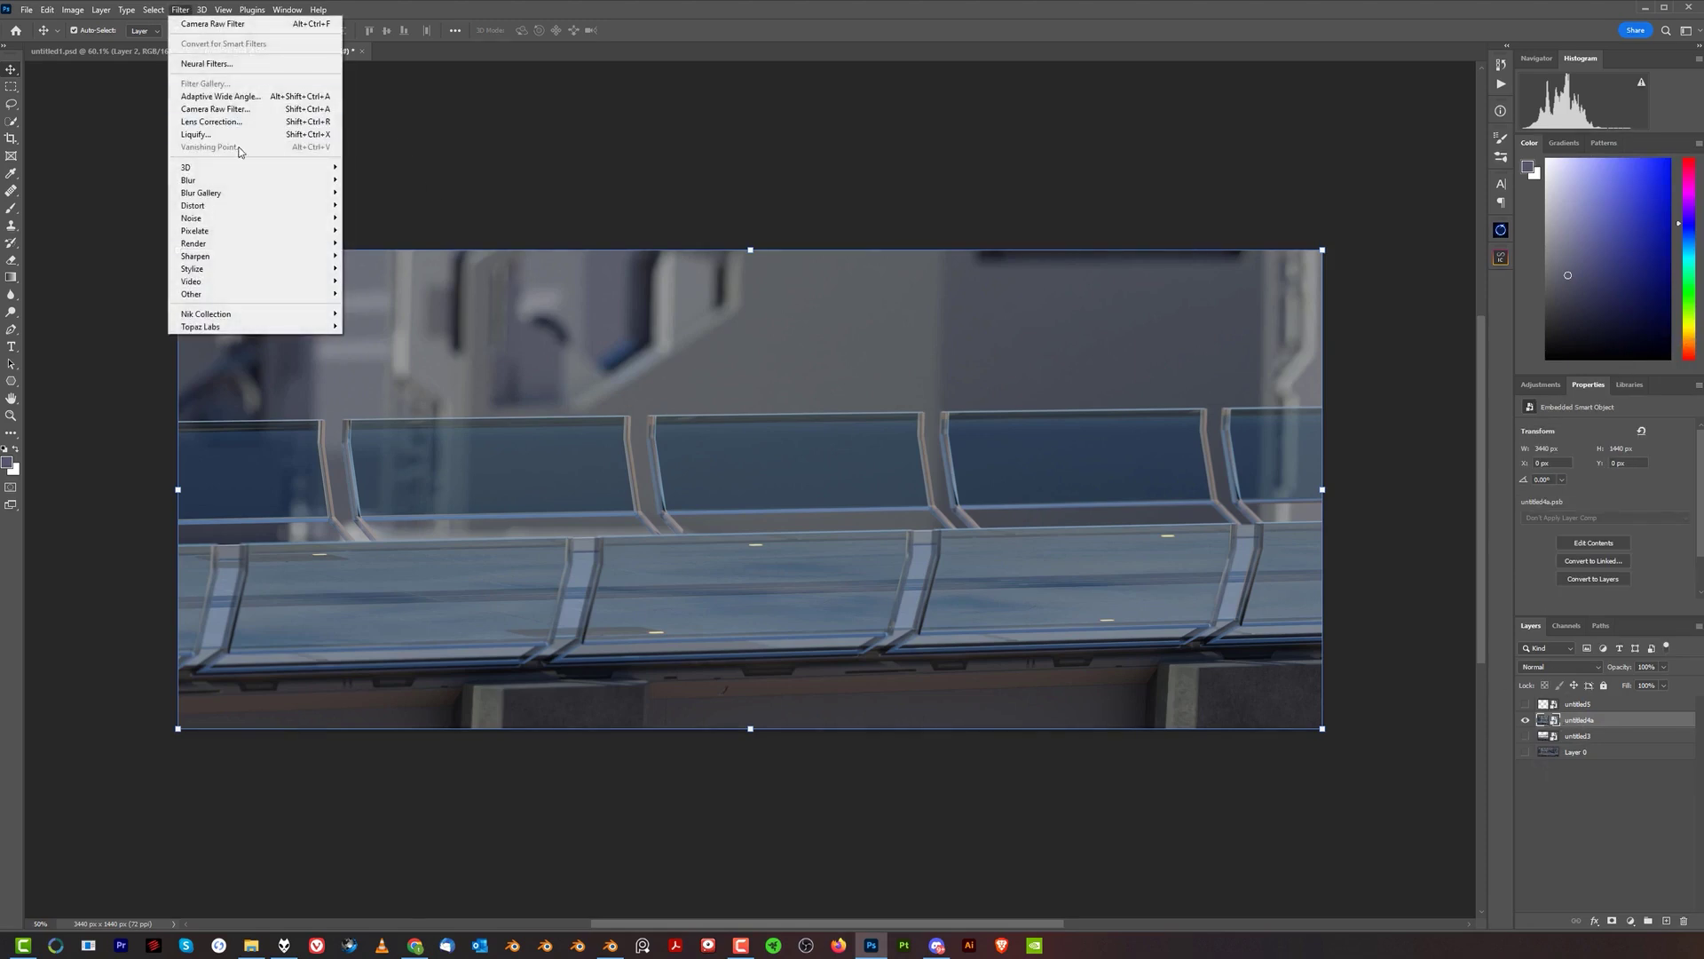
{"action": "mouse_move", "coordinate": [258, 180]}
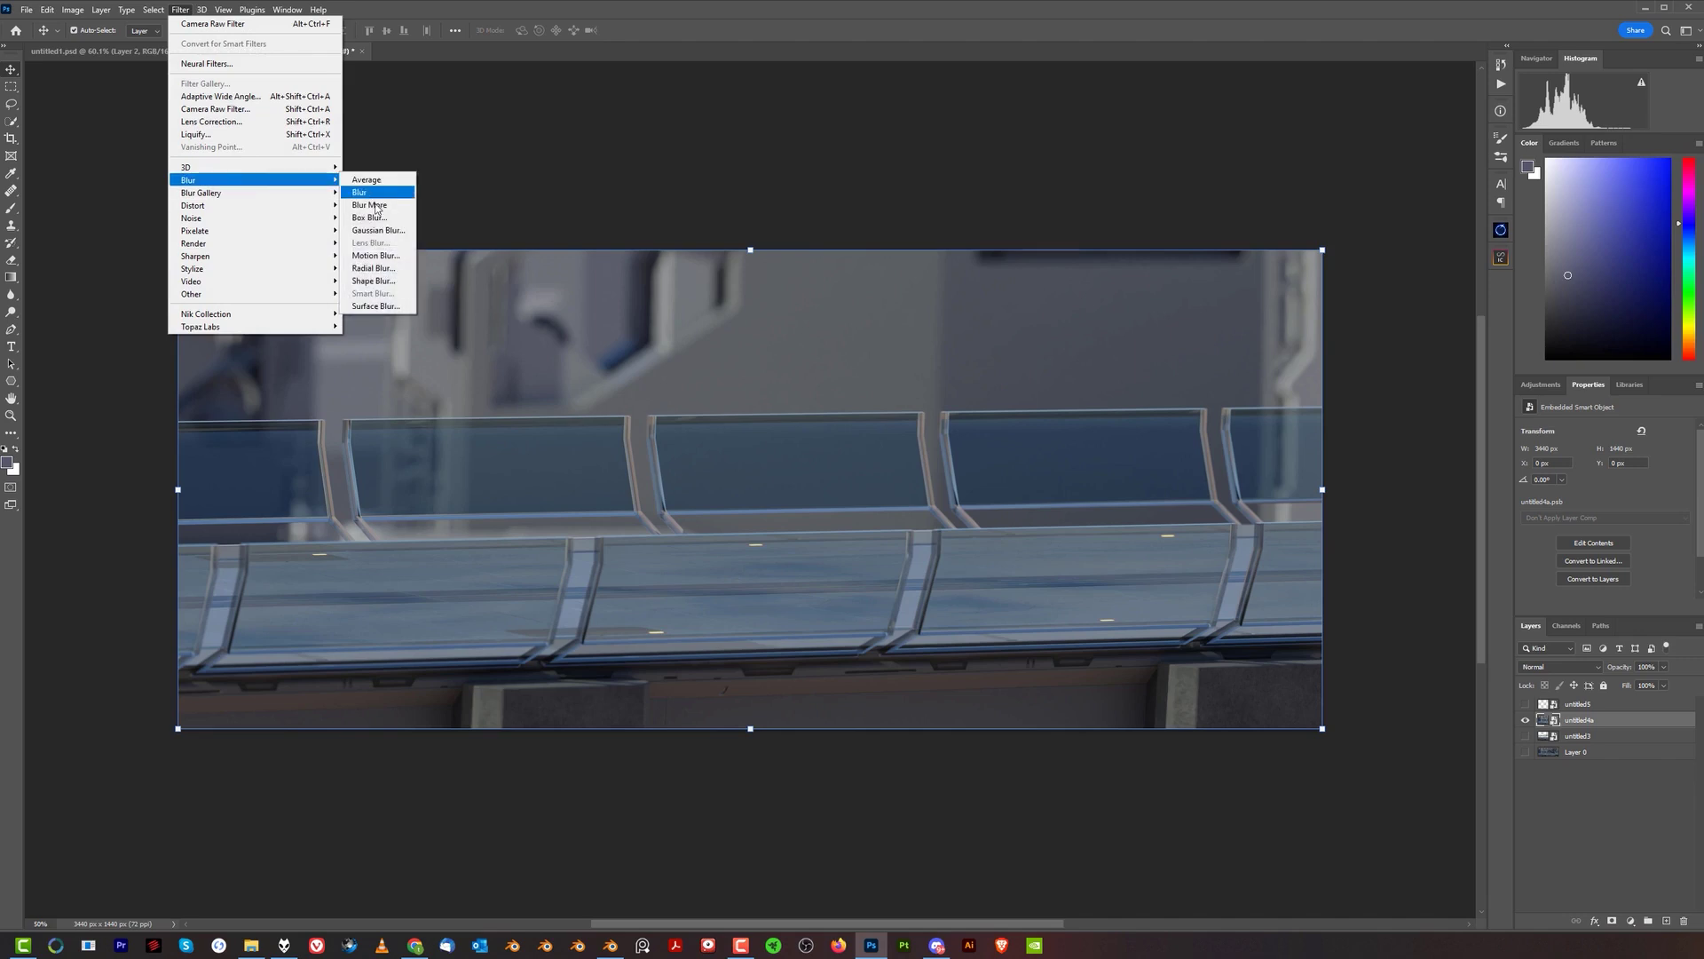
{"action": "left_click", "coordinate": [391, 257]}
{"action": "left_click", "coordinate": [1077, 456]}
{"action": "left_click_drag", "start_coordinate": [1078, 456], "coordinate": [1077, 456]}
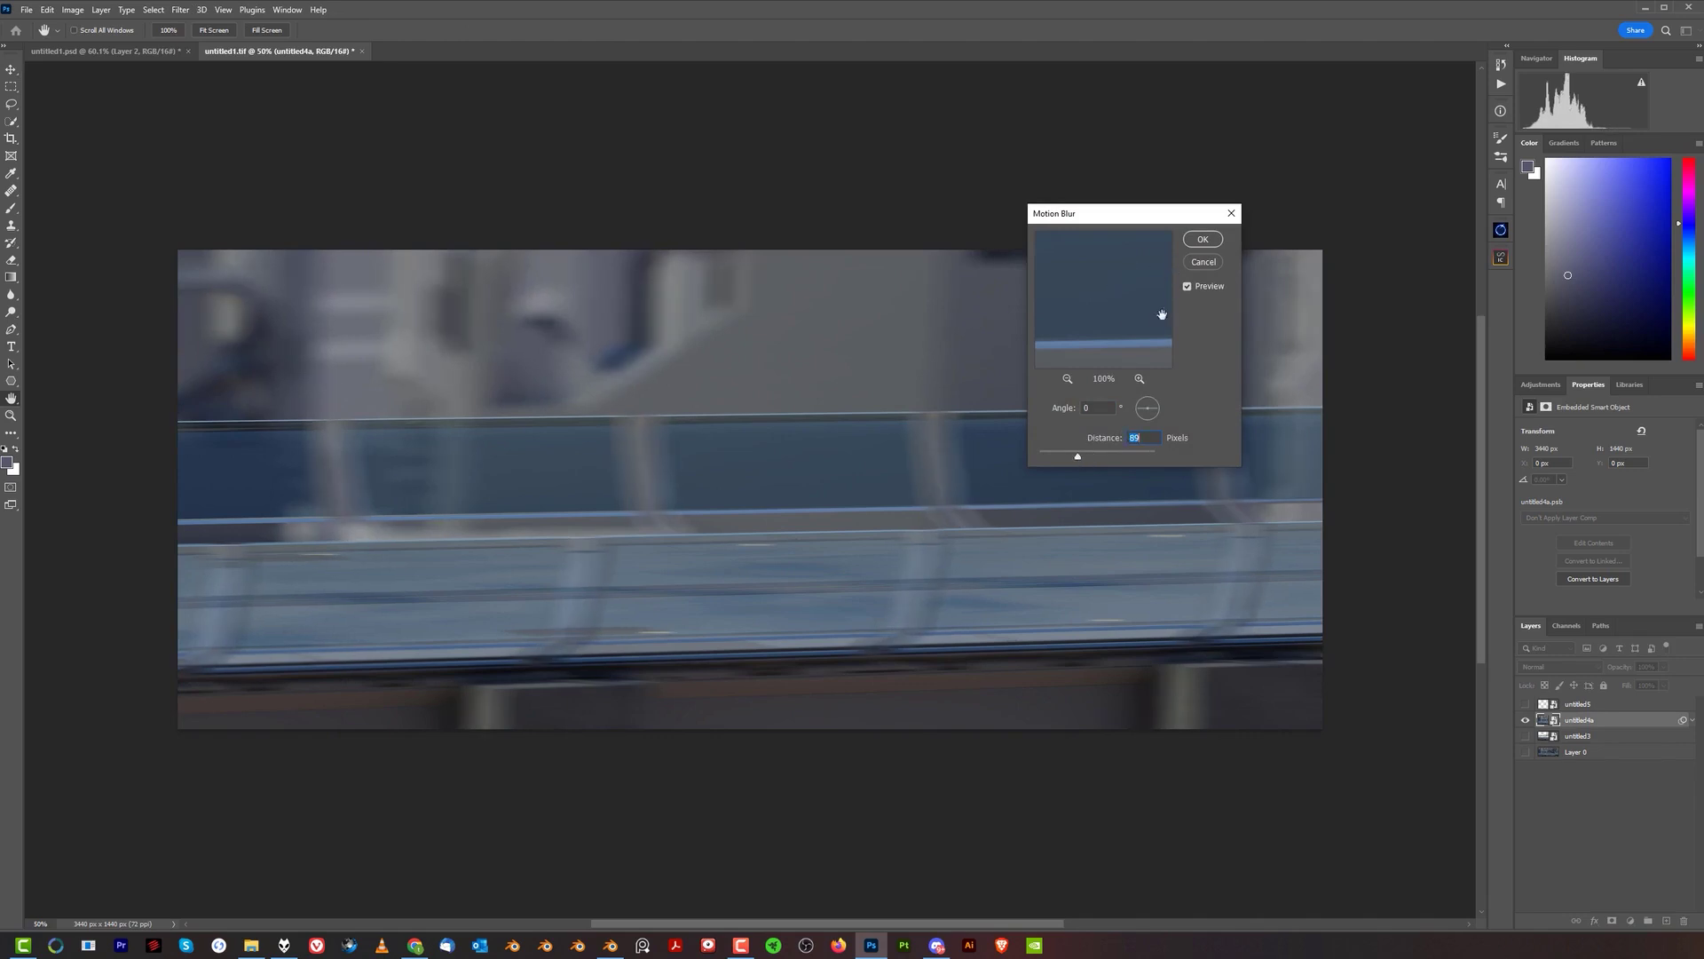
{"action": "left_click", "coordinate": [1201, 240]}
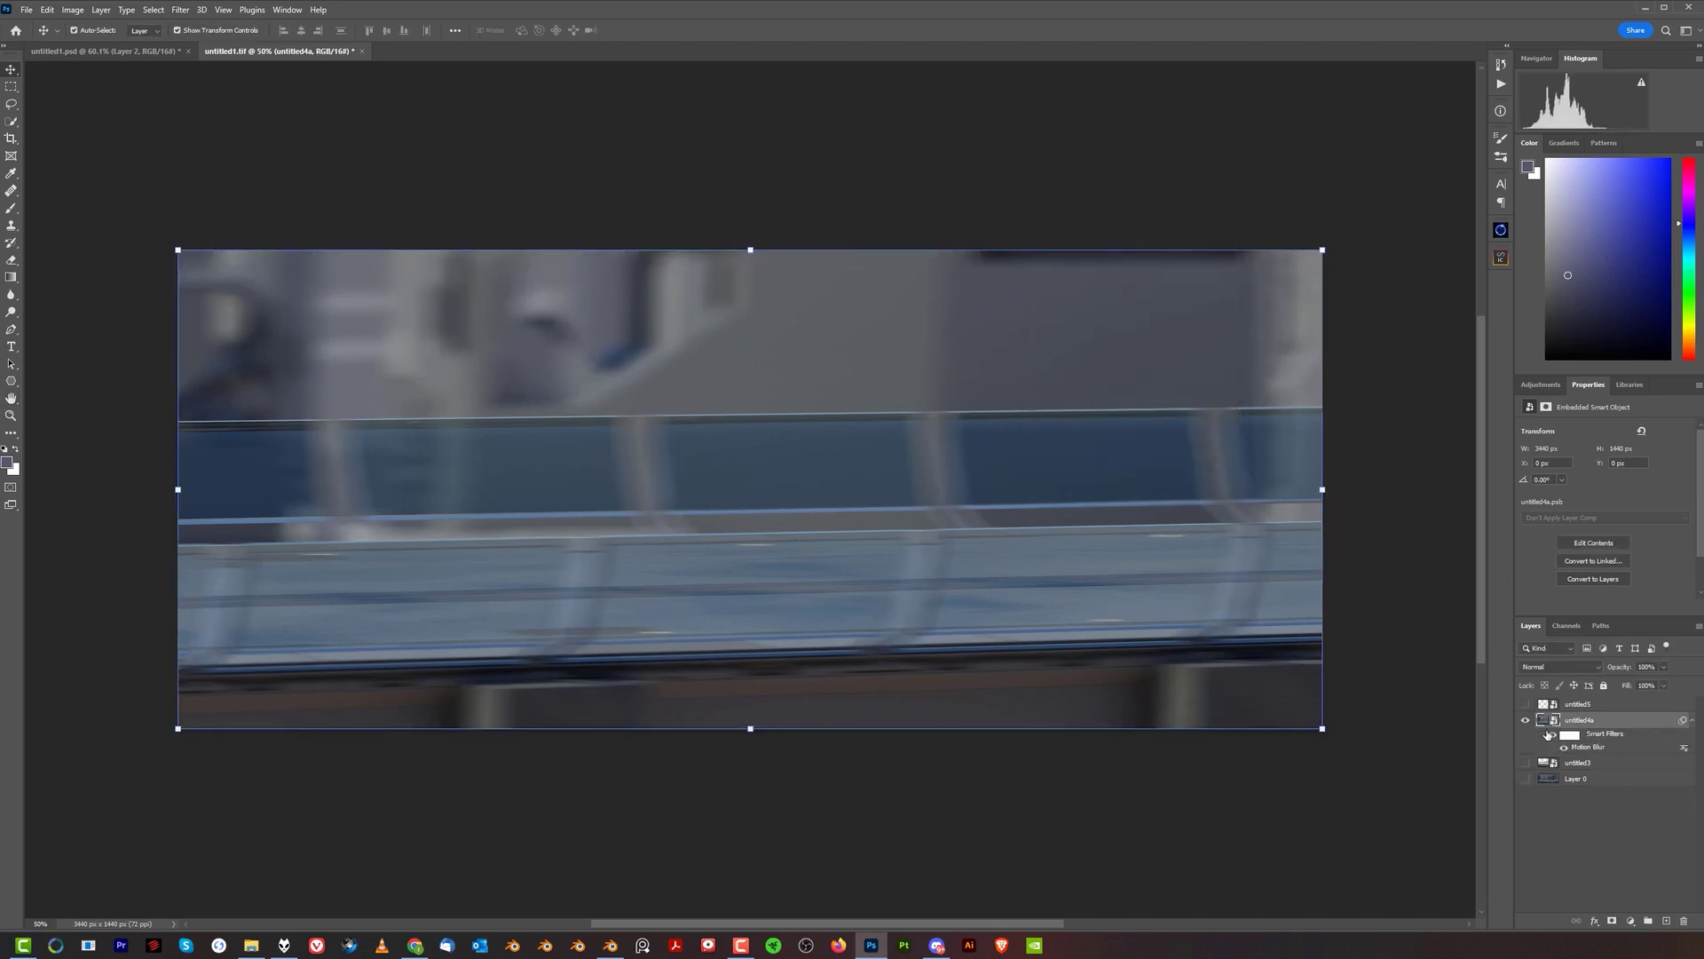
{"action": "double_click", "coordinate": [1604, 749]}
{"action": "left_click", "coordinate": [1231, 213]}
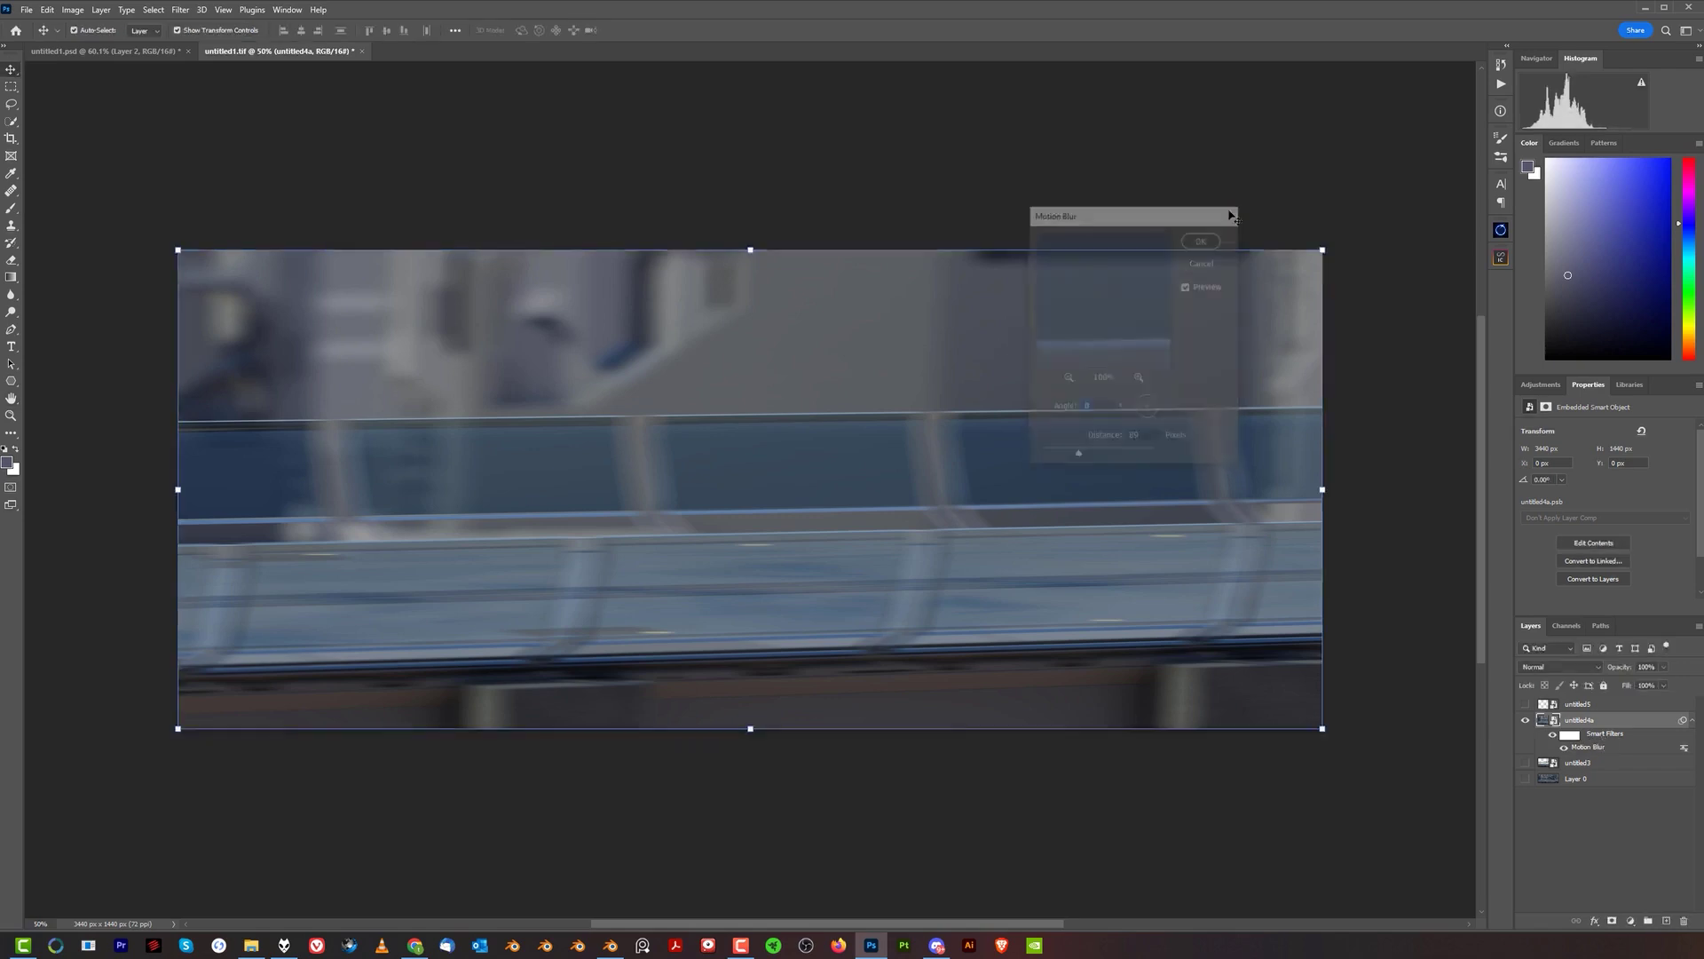
- In untitled1.psd, compare the bike cutouts in Layer 3 and Layer 1 over the motion-blurred bridge by toggling their visibility
{"action": "left_click", "coordinate": [119, 53]}
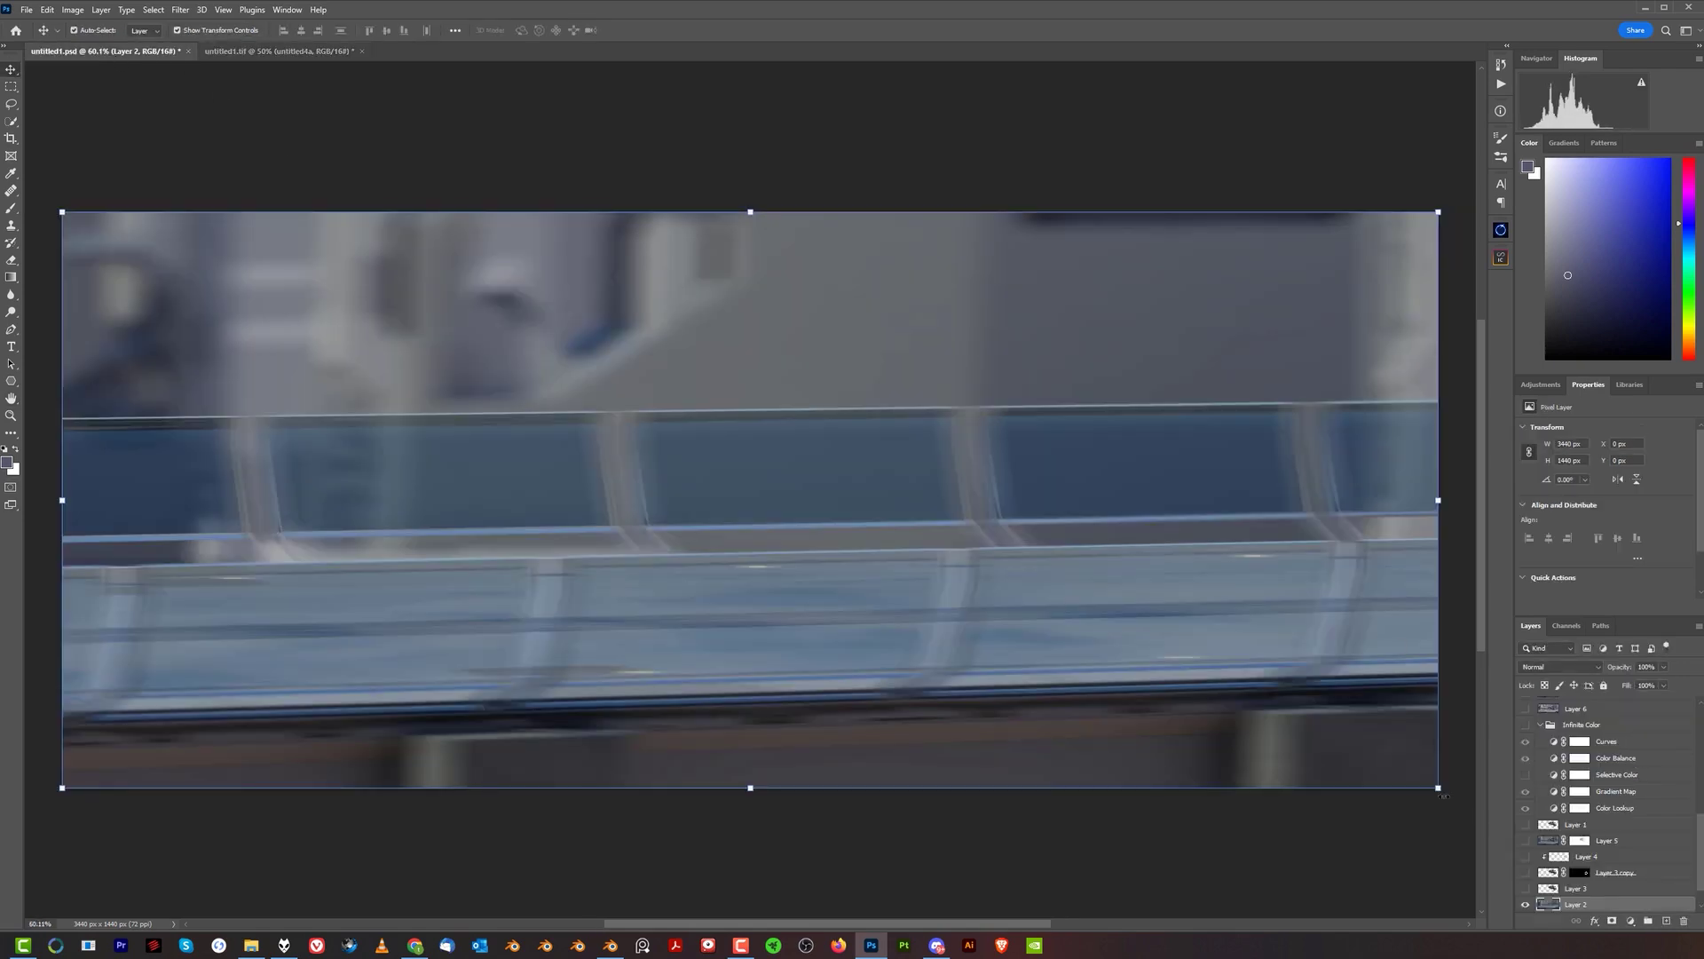
{"action": "left_click", "coordinate": [1525, 888]}
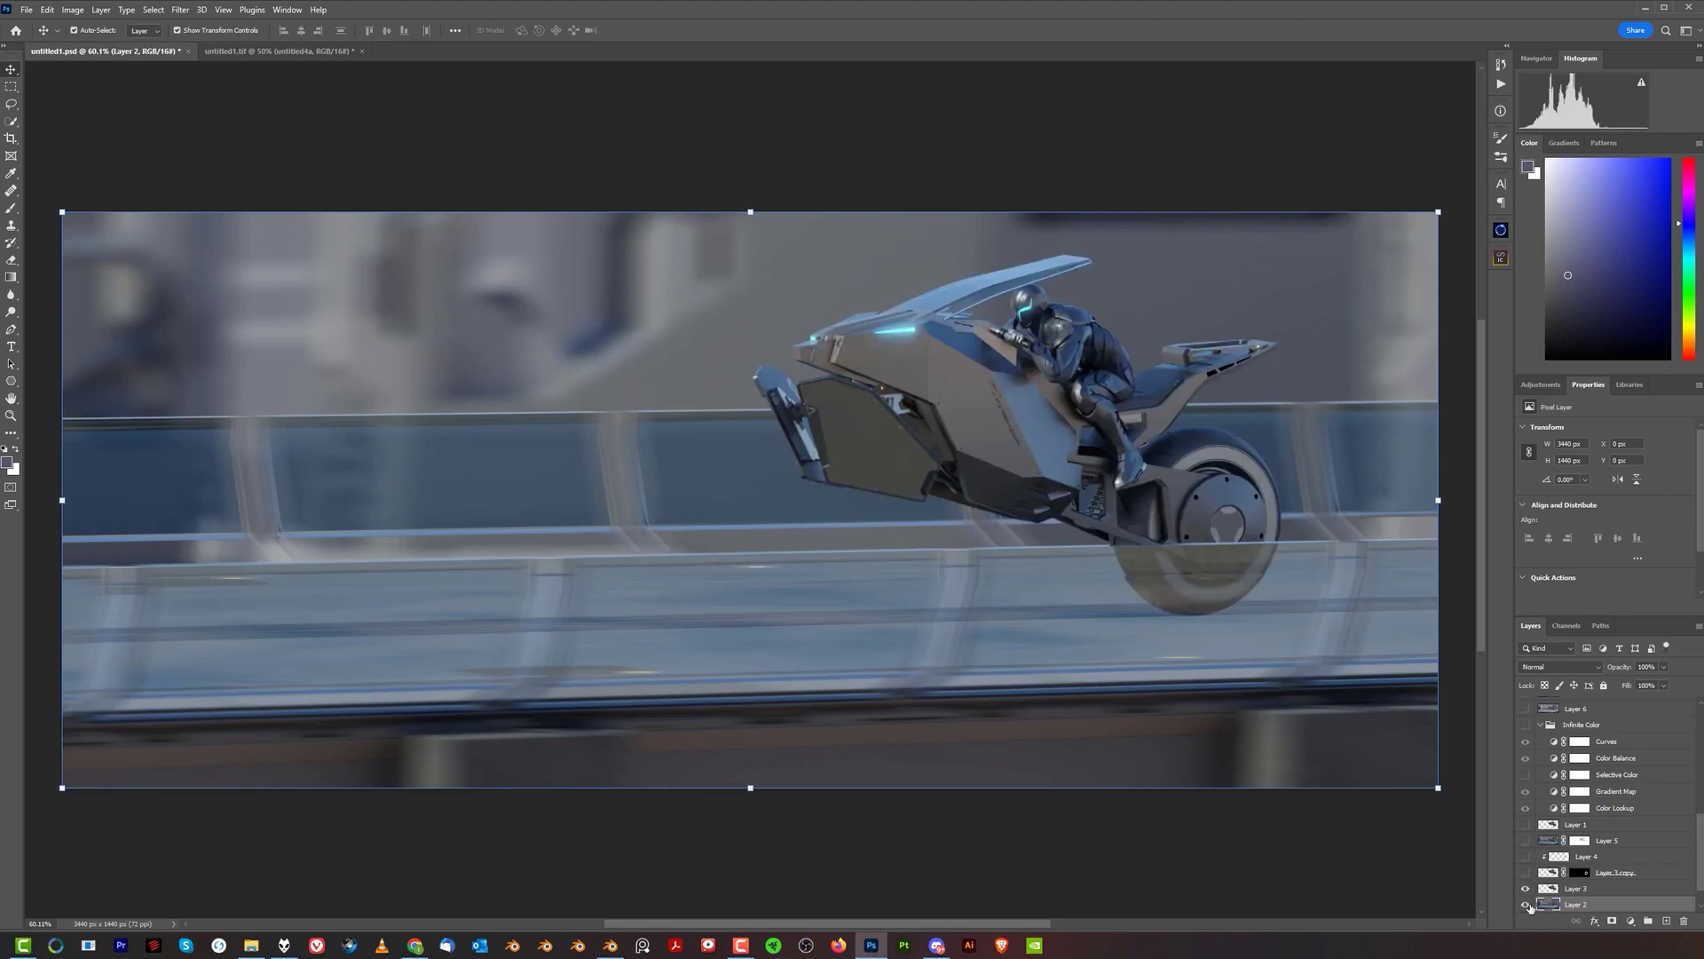
{"action": "scroll", "coordinate": [1540, 834], "scroll_direction": "down", "scroll_amount": 2}
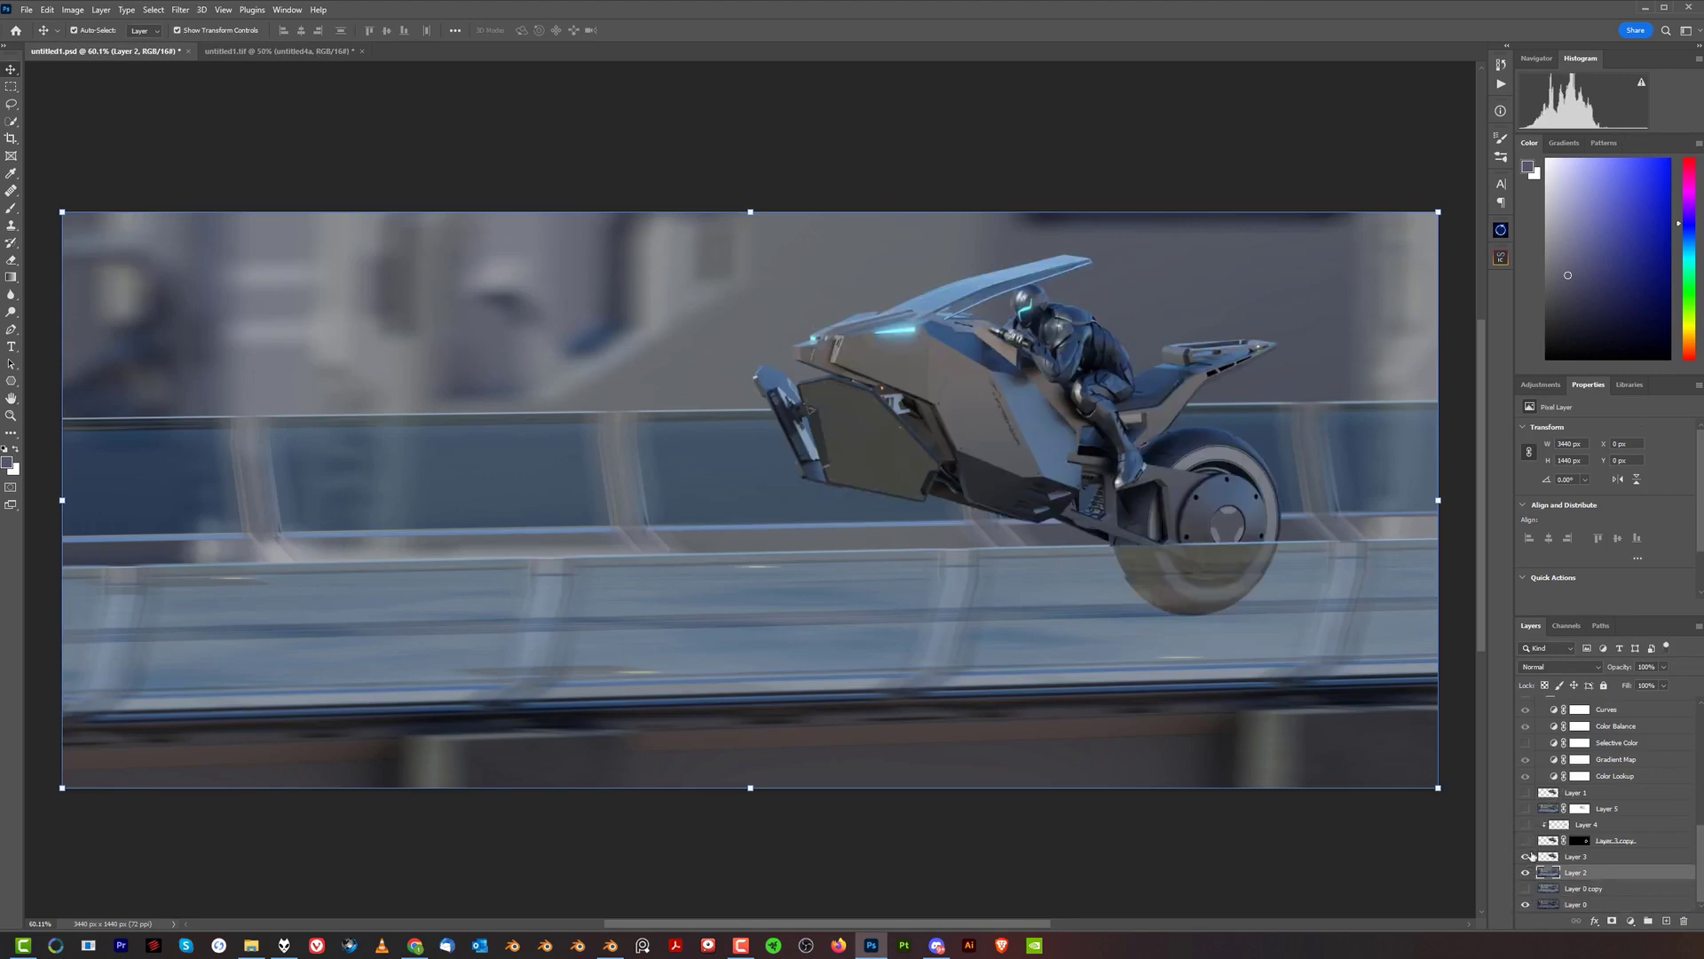
{"action": "left_click", "coordinate": [1526, 857]}
{"action": "left_click", "coordinate": [1525, 856]}
{"action": "left_click", "coordinate": [1526, 856]}
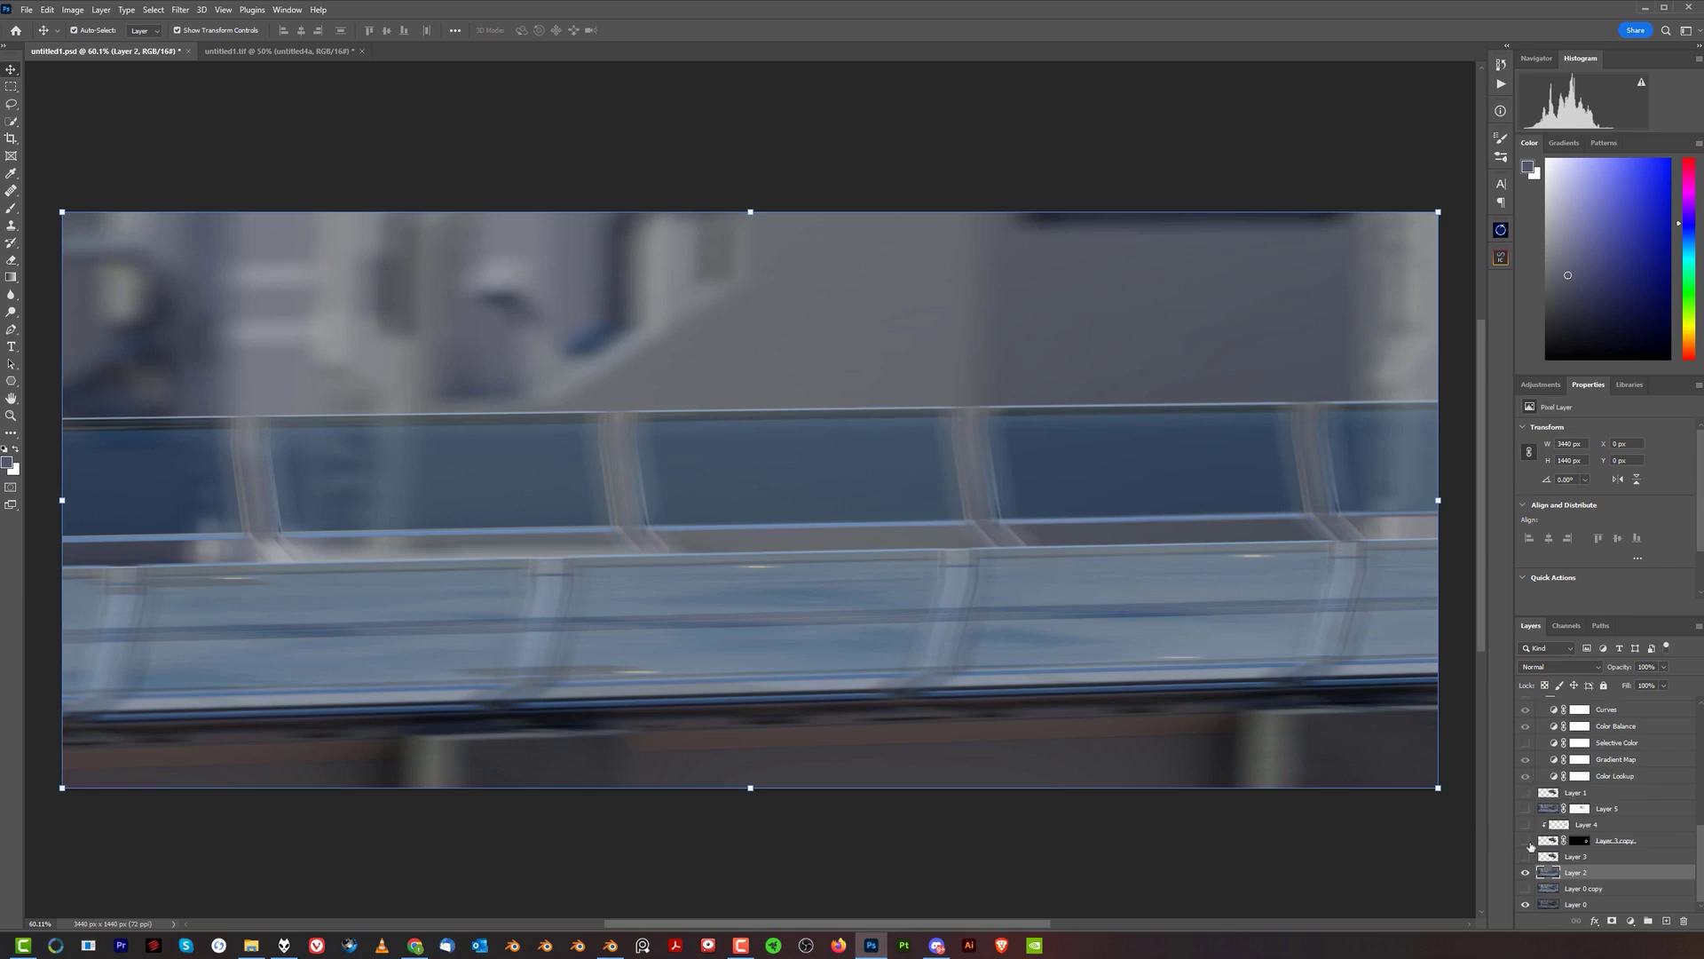
{"action": "left_click", "coordinate": [1526, 793]}
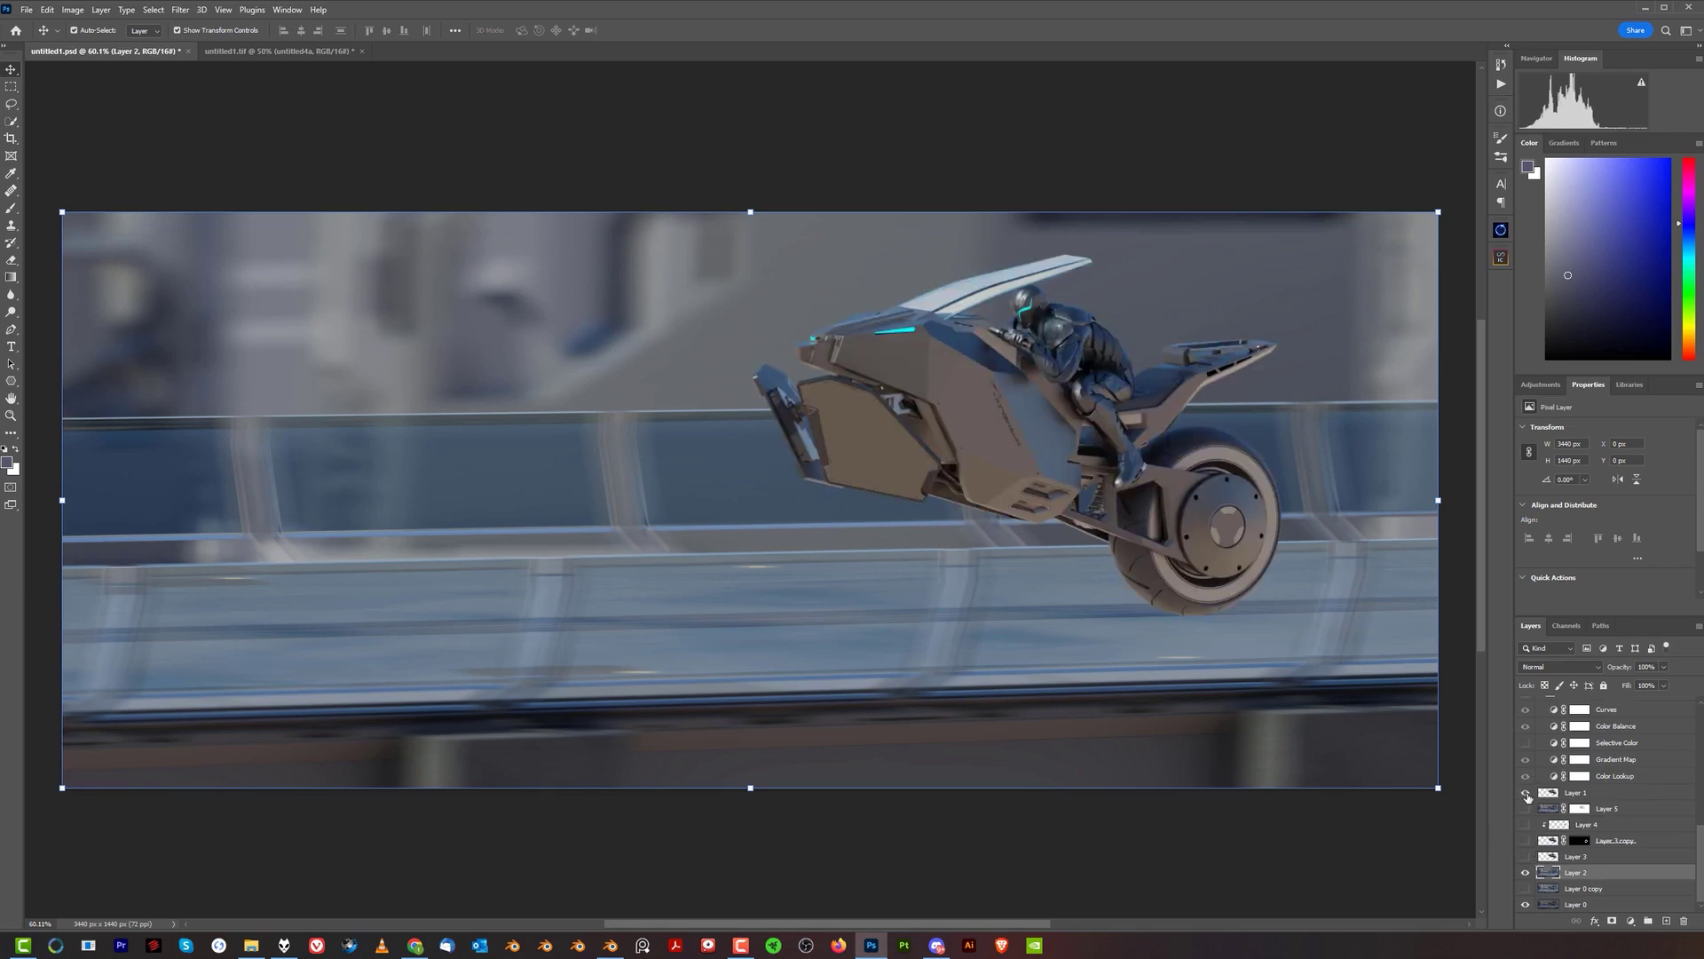
{"action": "left_click", "coordinate": [1526, 792]}
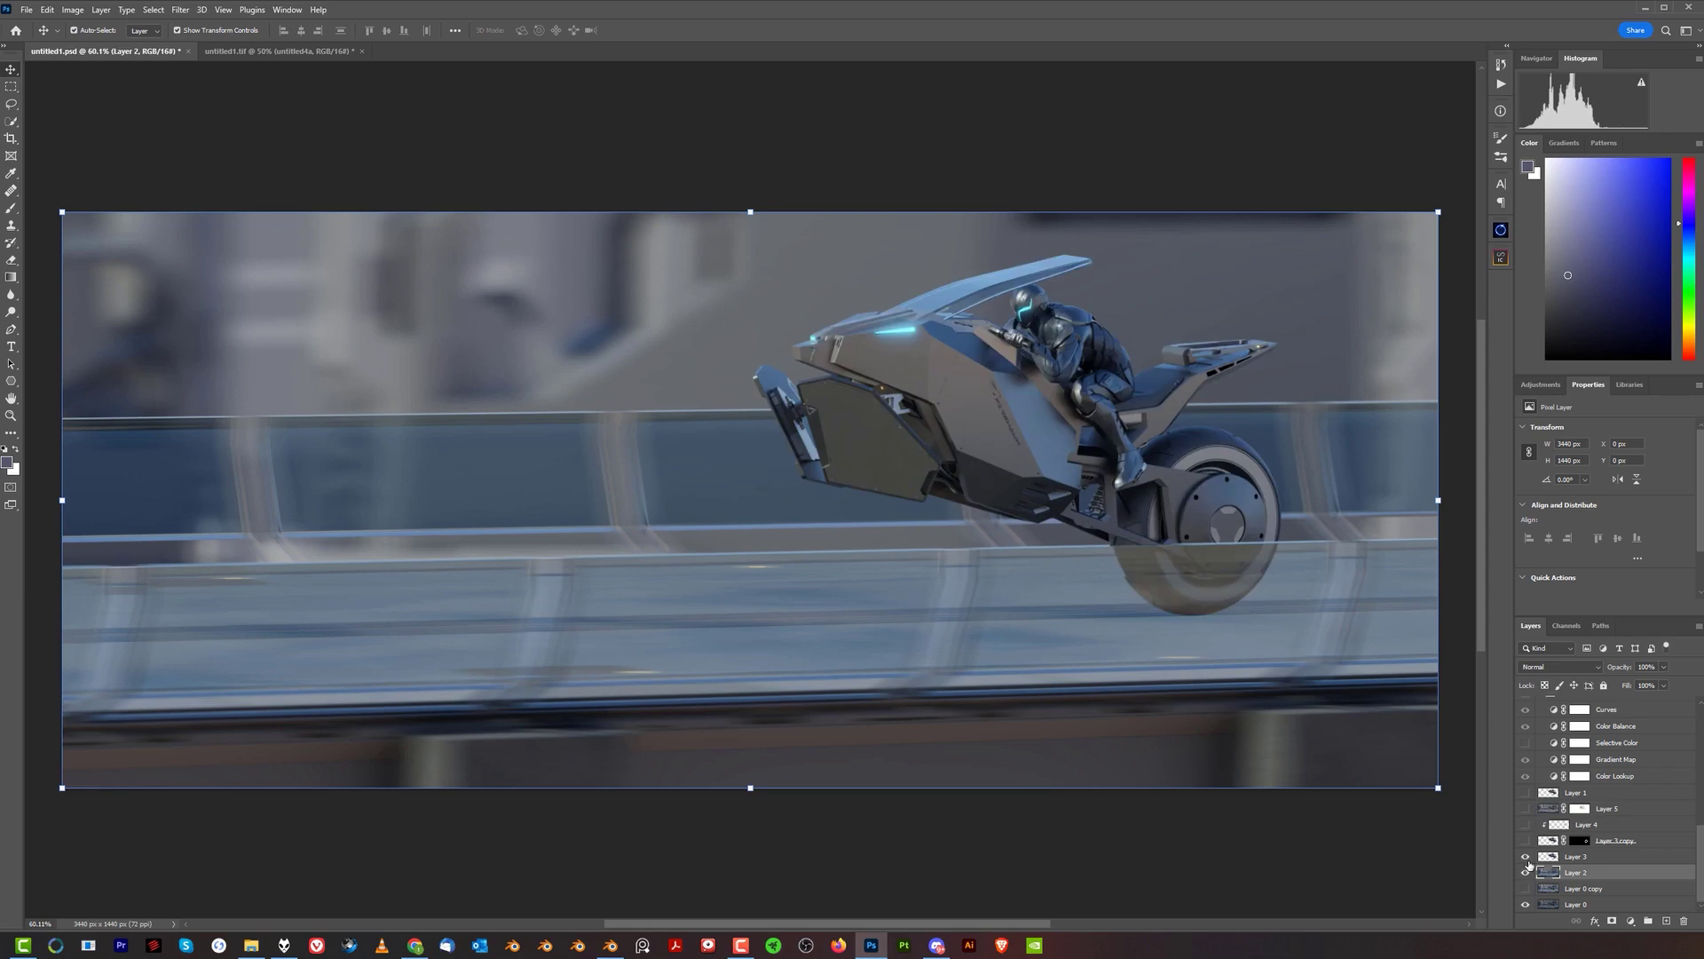
{"action": "left_click", "coordinate": [1526, 857]}
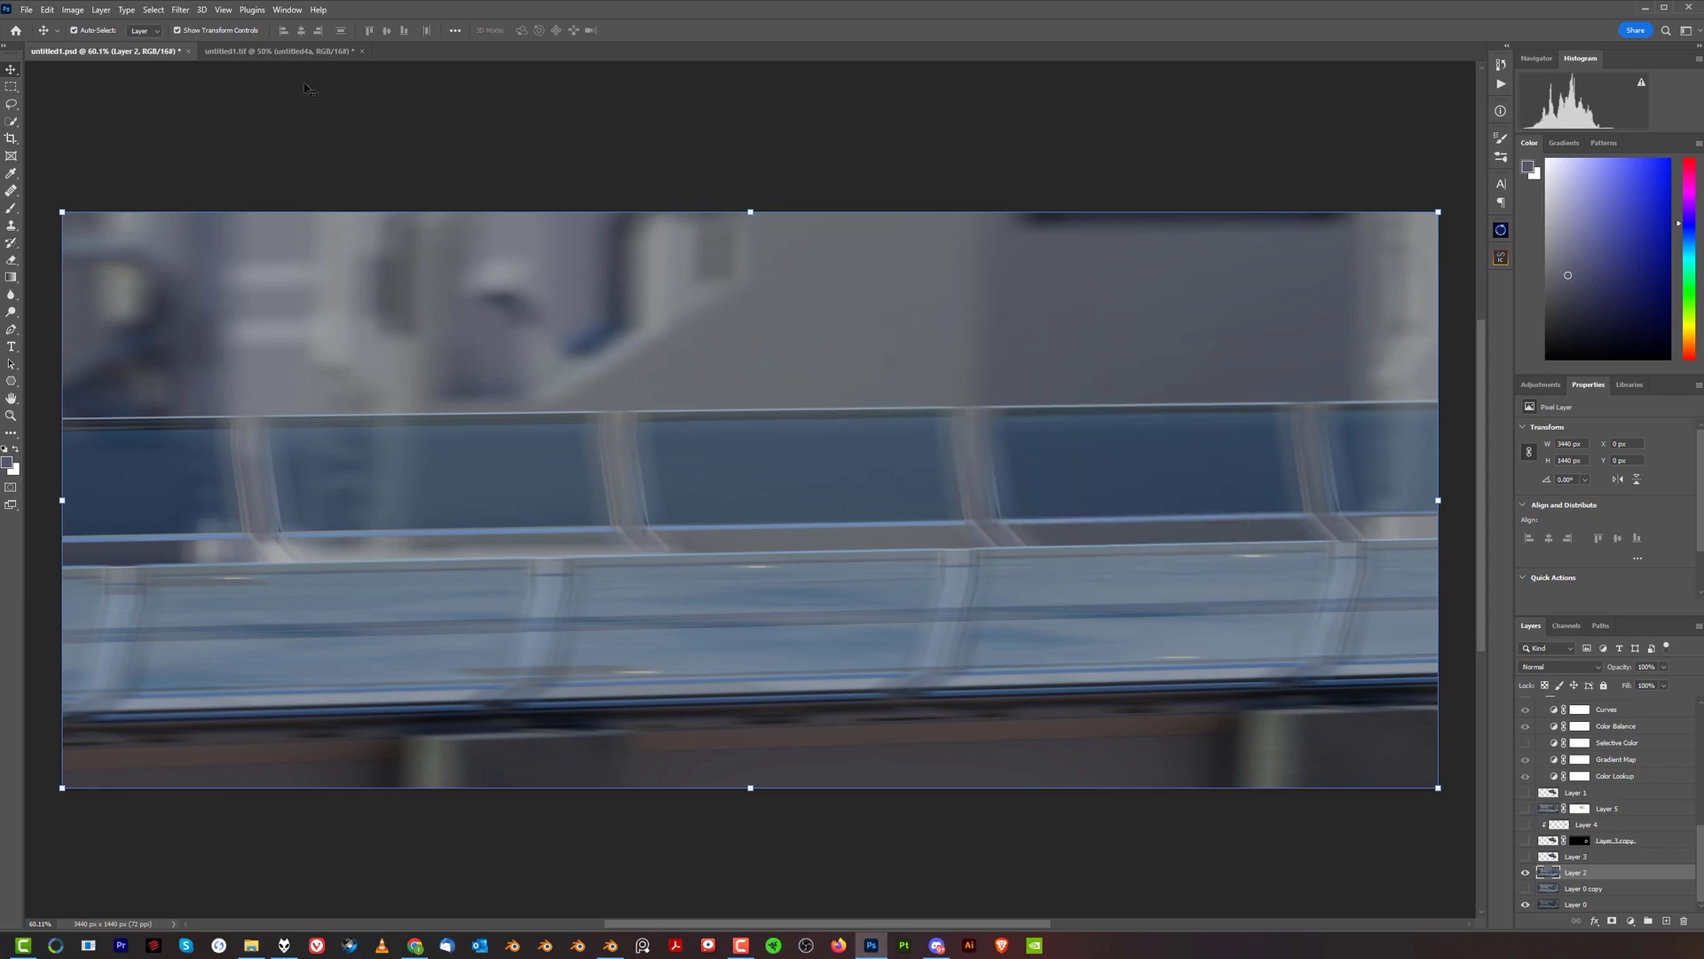
- Return to untitled1.tif, hide the blurred untitled4a layer and show Layer 0 with the original render
{"action": "left_click", "coordinate": [283, 51]}
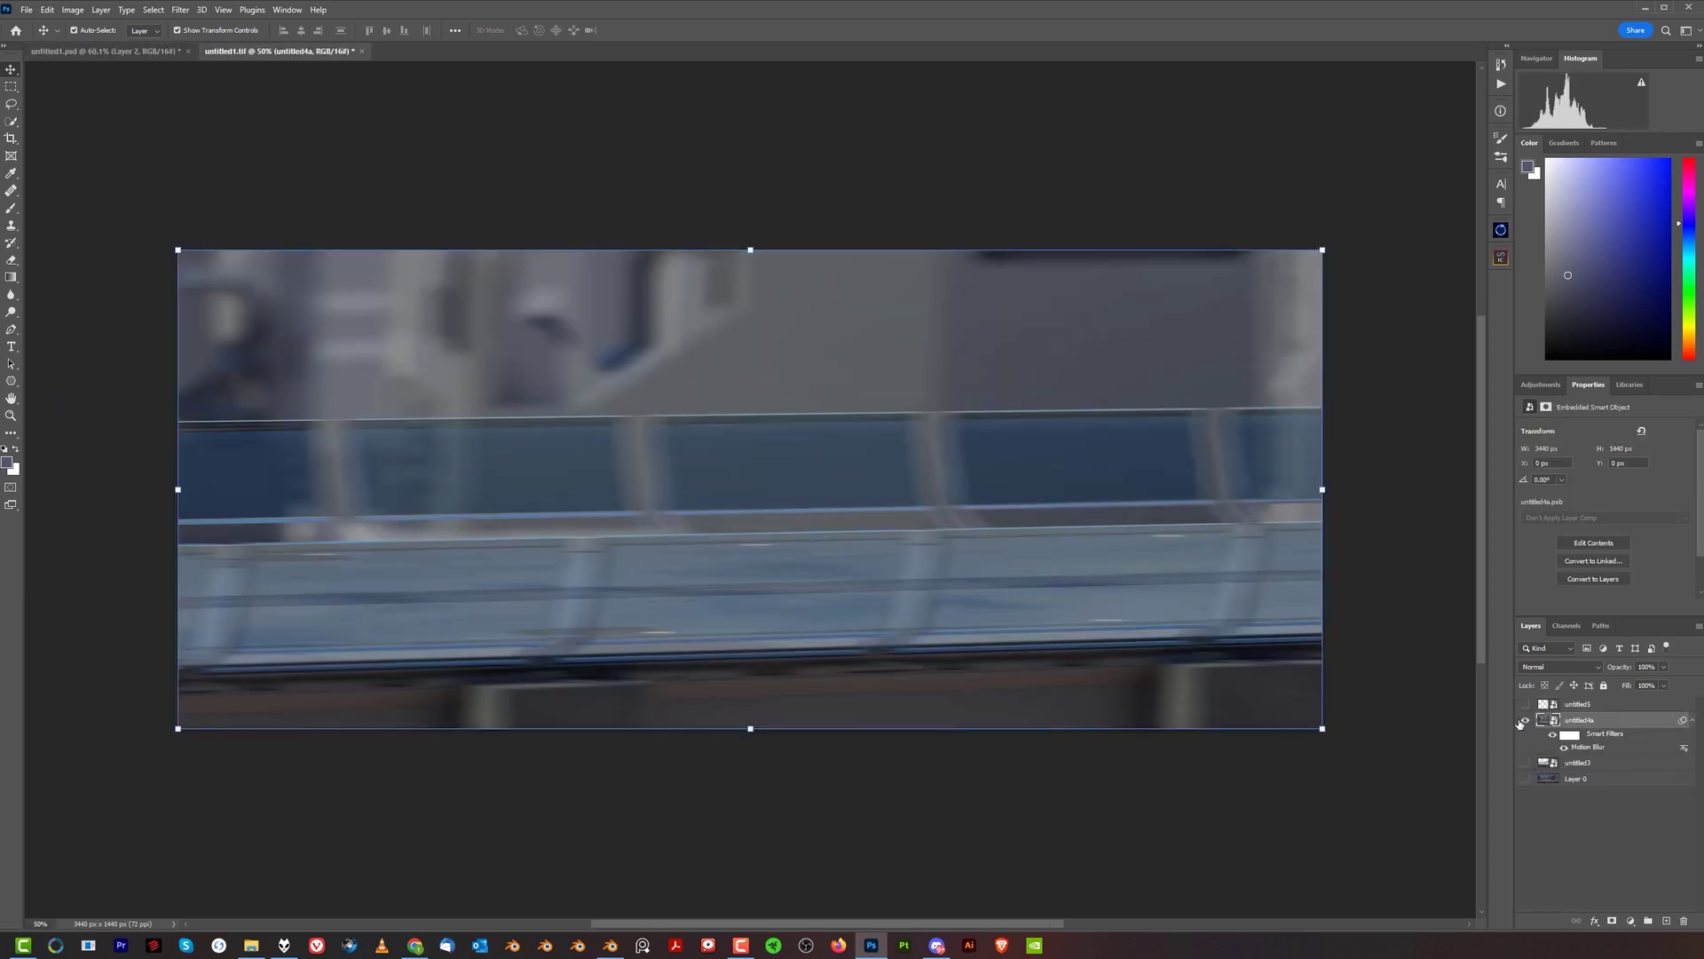
{"action": "left_click", "coordinate": [1523, 720]}
{"action": "left_click", "coordinate": [1526, 779]}
{"action": "left_click", "coordinate": [1528, 779]}
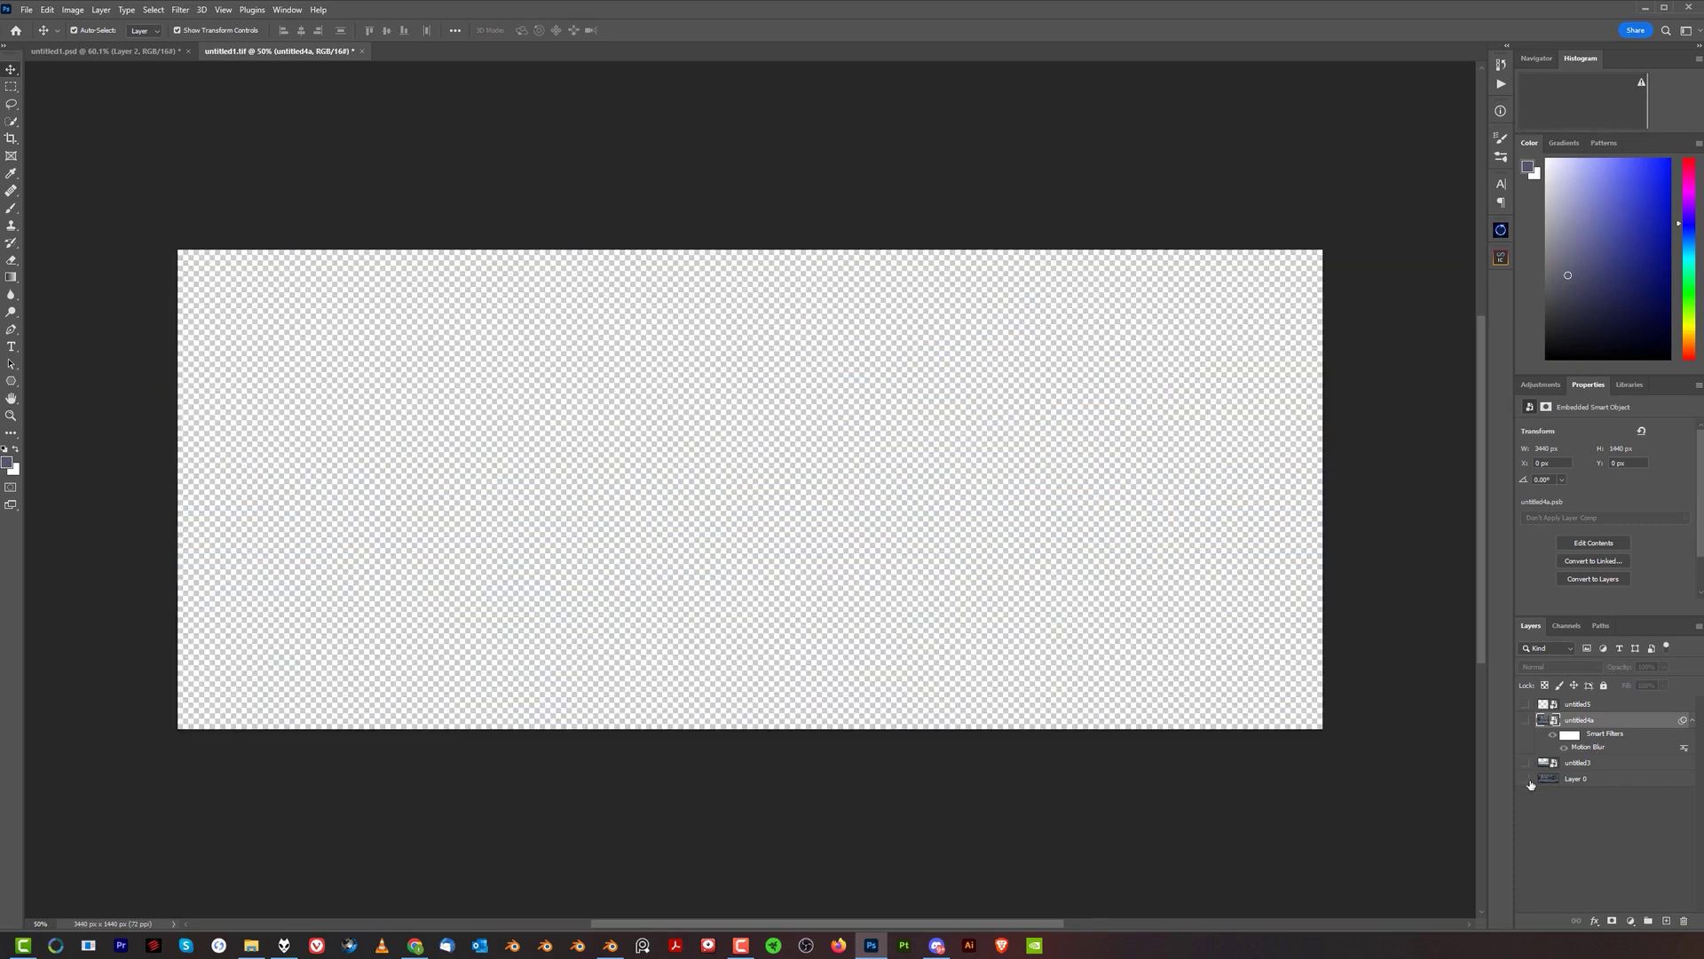
{"action": "left_click", "coordinate": [1526, 779]}
- Load the bike-only layer's outline as a selection and copy that area of Layer 0 to a new layer
{"action": "left_click", "coordinate": [1587, 782]}
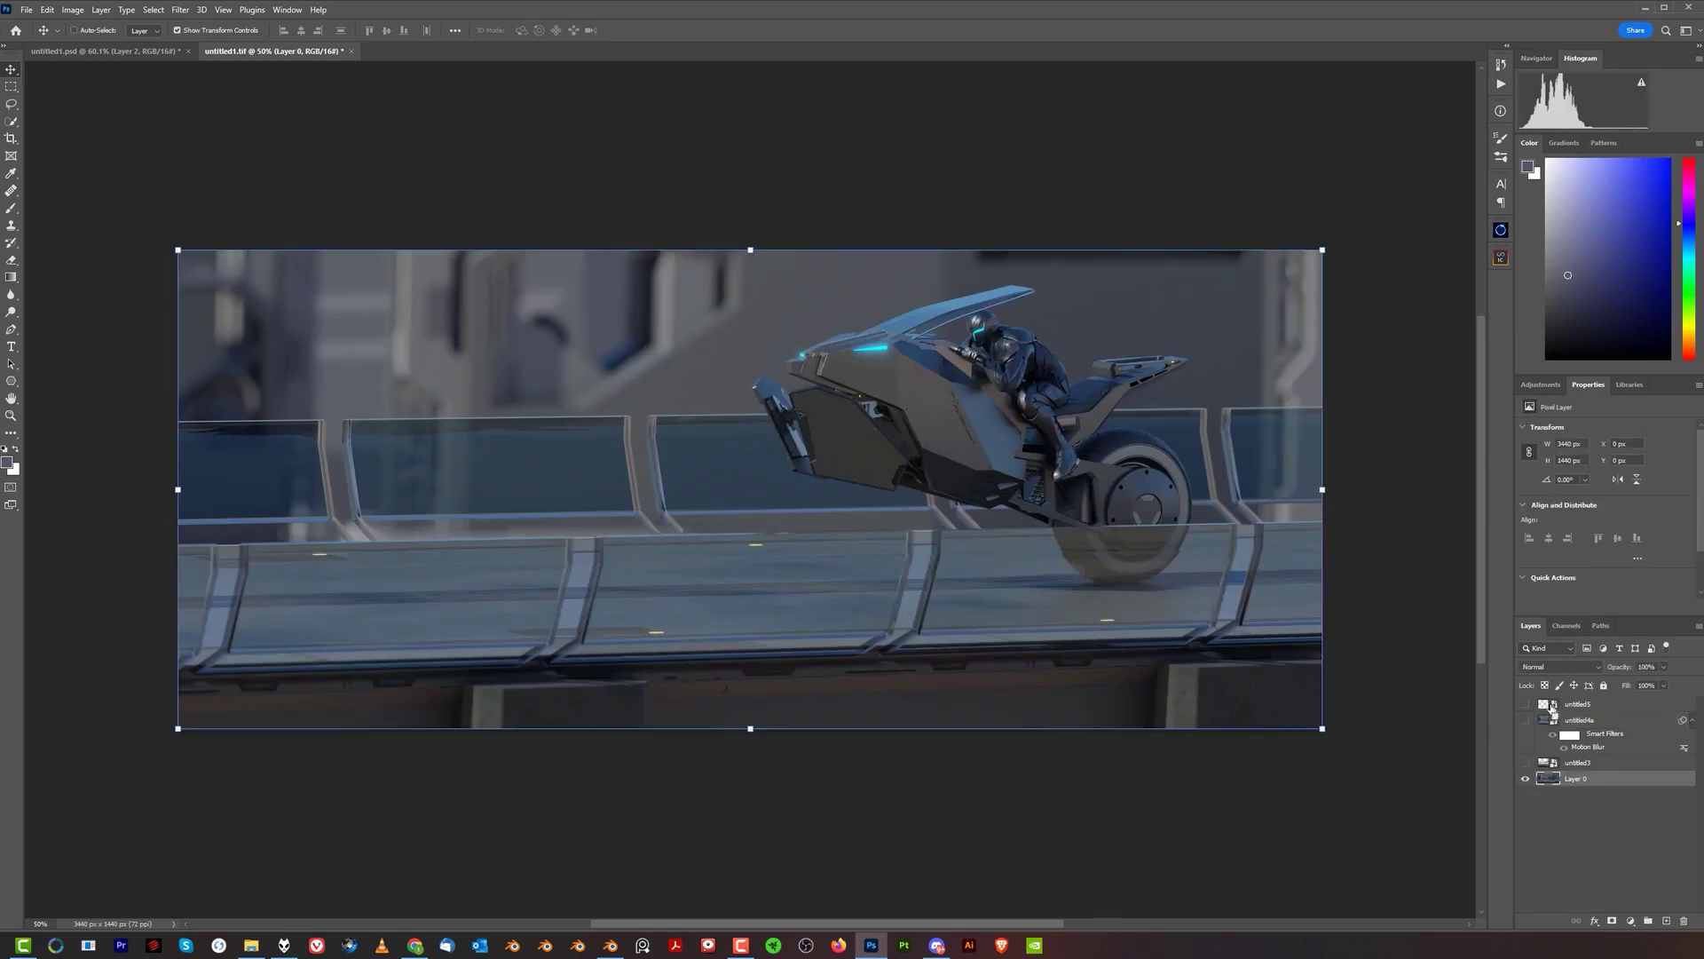
{"action": "left_click", "coordinate": [1547, 705], "text": "ctrl"}
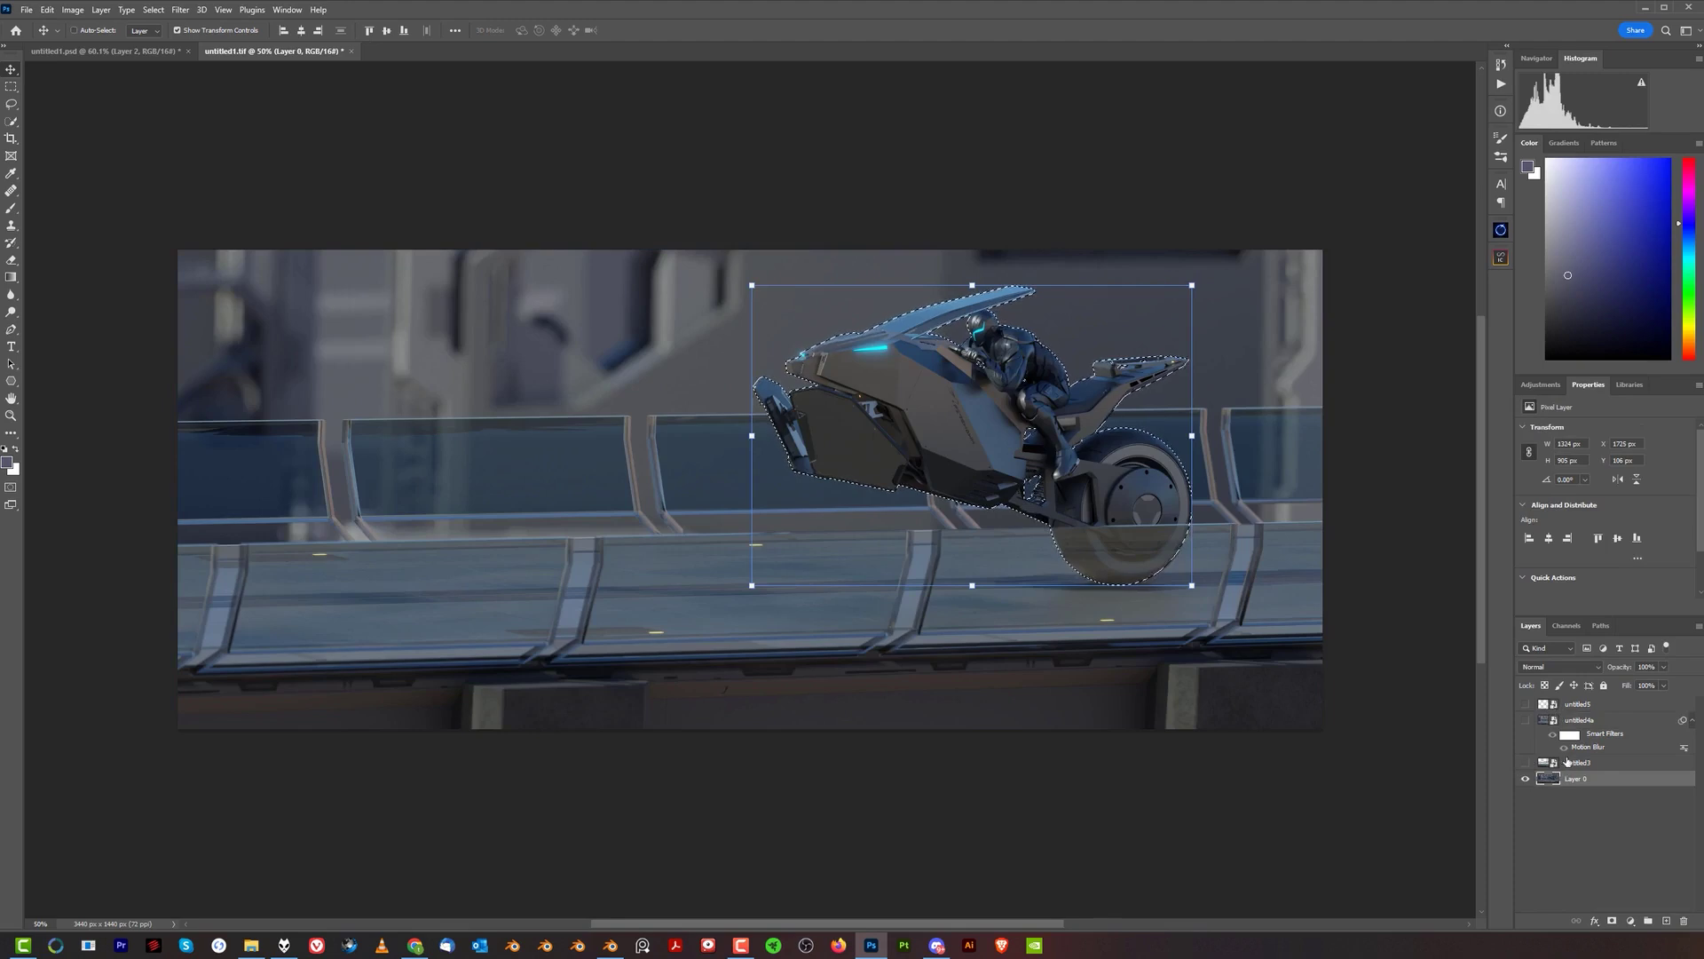
{"action": "key", "text": "ctrl+j"}
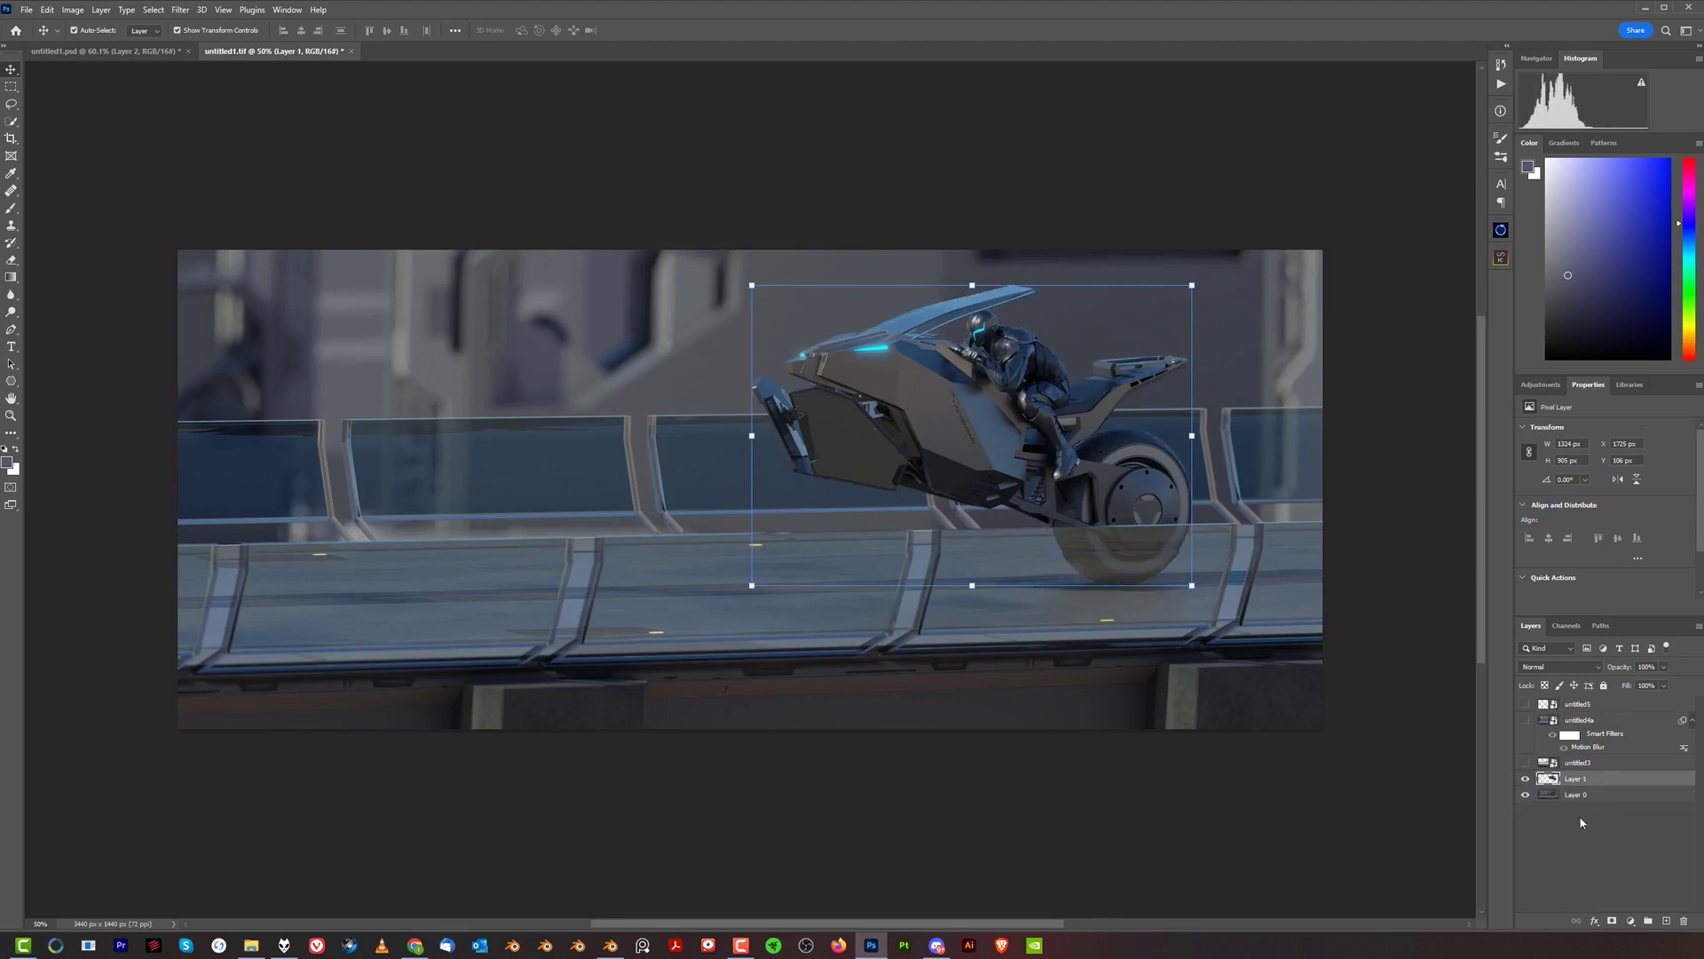
- Hide Layer 0, move the bike cutout in Layer 1 above the blurred untitled4a layer, and show that background
{"action": "left_click", "coordinate": [1525, 794]}
{"action": "left_click", "coordinate": [1525, 779]}
{"action": "left_click", "coordinate": [1525, 779]}
{"action": "left_click_drag", "start_coordinate": [1598, 777], "coordinate": [1581, 735]}
{"action": "left_click", "coordinate": [1525, 736]}
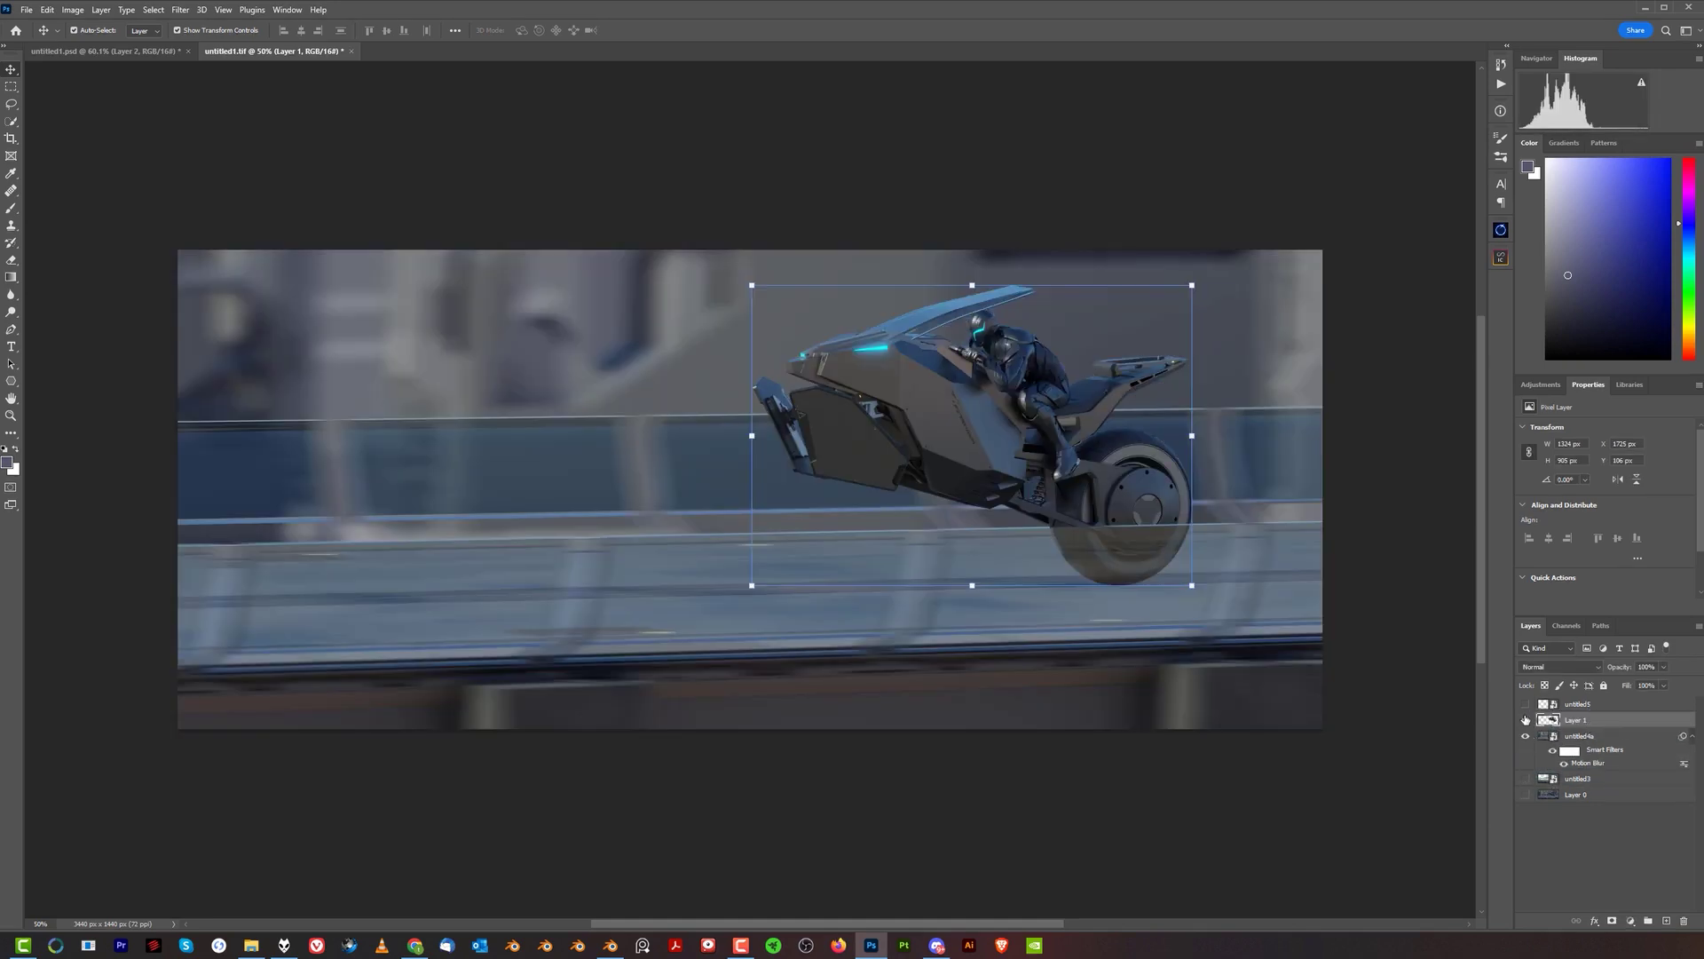
- Check the bike cutout against the blurred bridge by toggling Layer 1, and examine the rear wheel up close
{"action": "left_click", "coordinate": [1524, 720]}
{"action": "left_click", "coordinate": [1524, 722]}
{"action": "left_click", "coordinate": [1409, 546]}
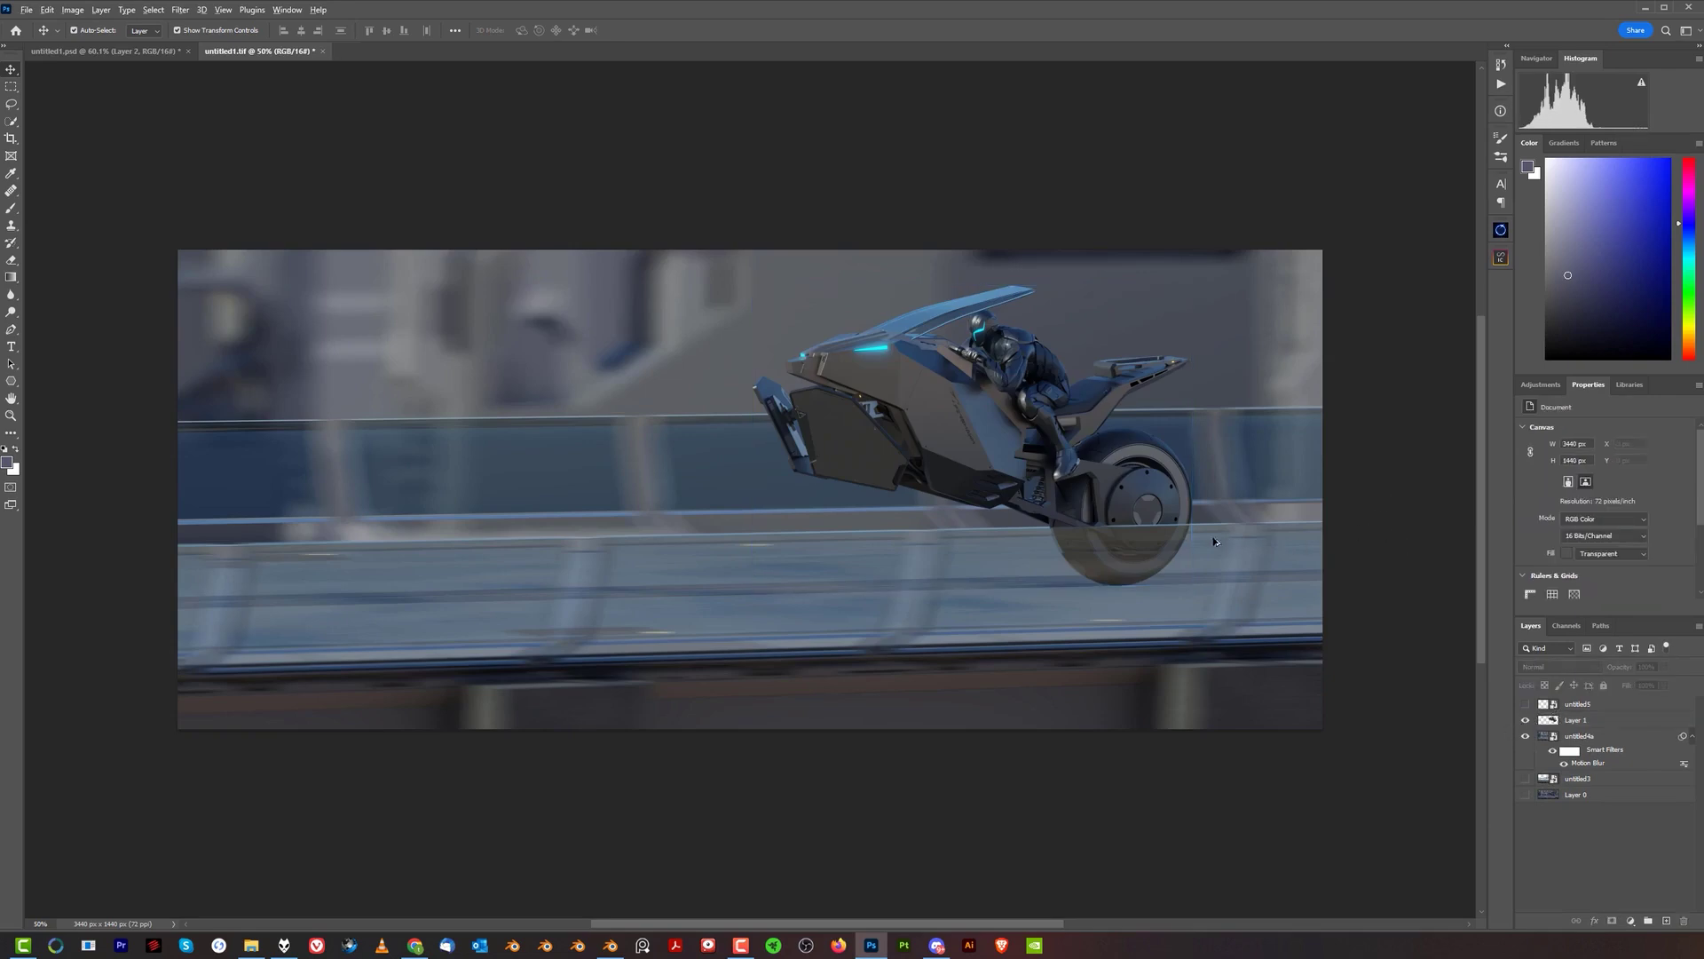
{"action": "scroll", "coordinate": [1174, 529], "scroll_direction": "up", "scroll_amount": 3, "text": "alt"}
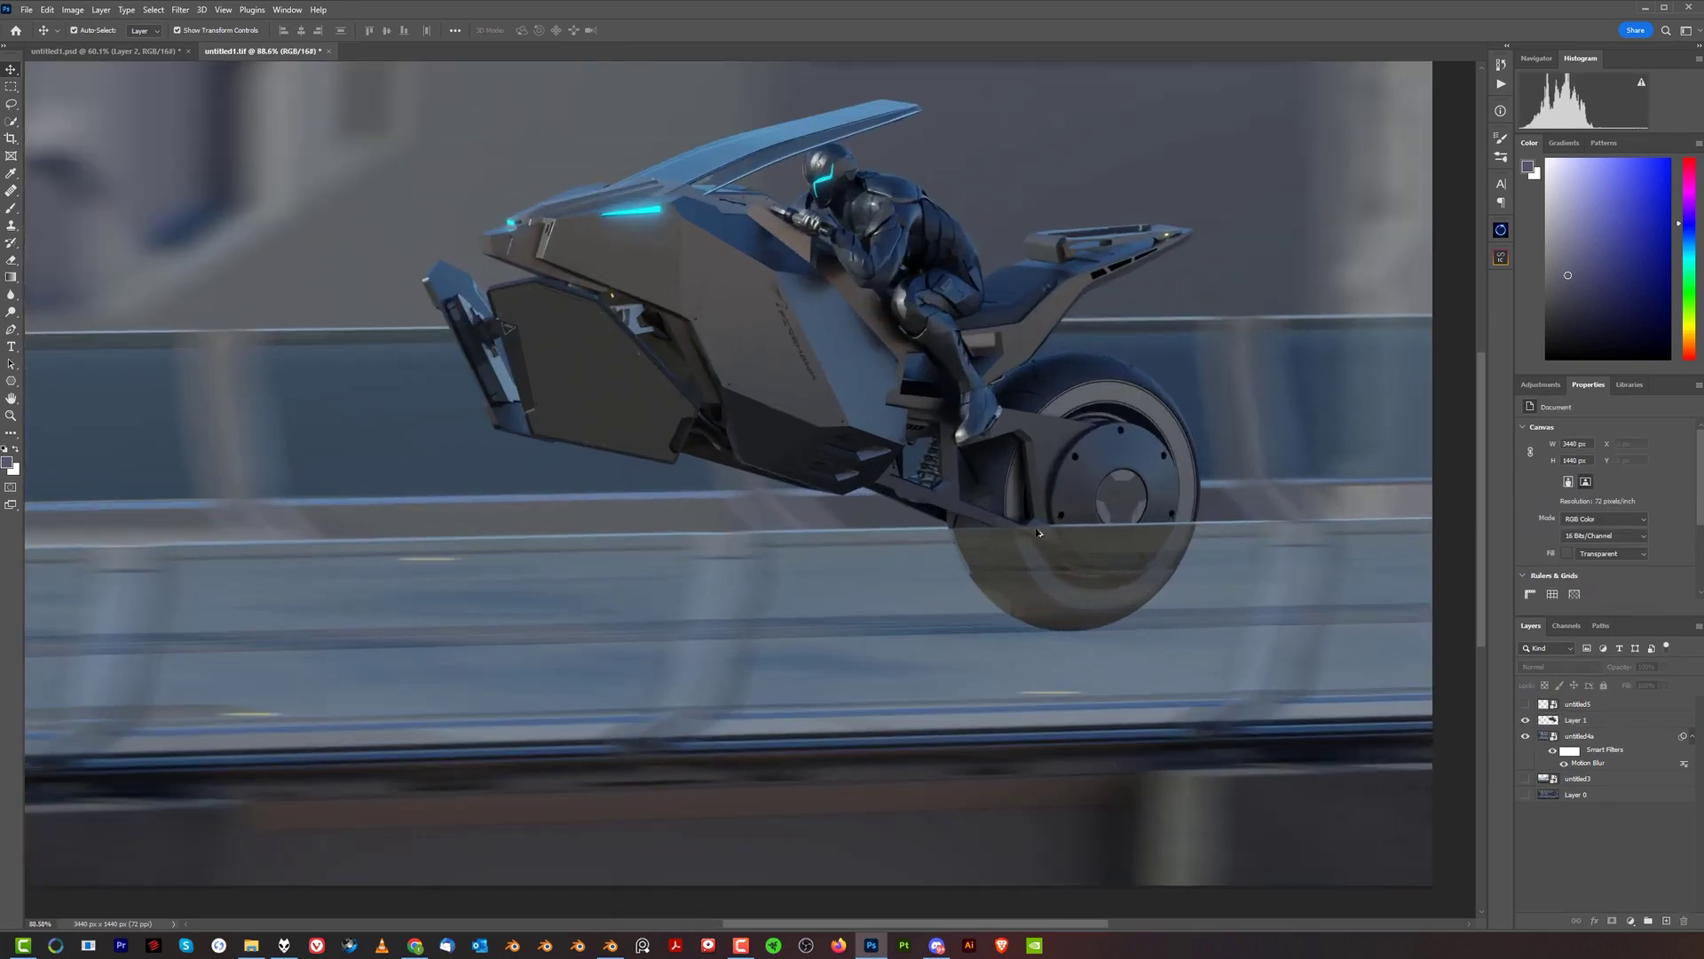
{"action": "scroll", "coordinate": [1091, 532], "scroll_direction": "up", "scroll_amount": 2, "text": "alt"}
{"action": "left_click_drag", "start_coordinate": [1131, 423], "coordinate": [1069, 392]}
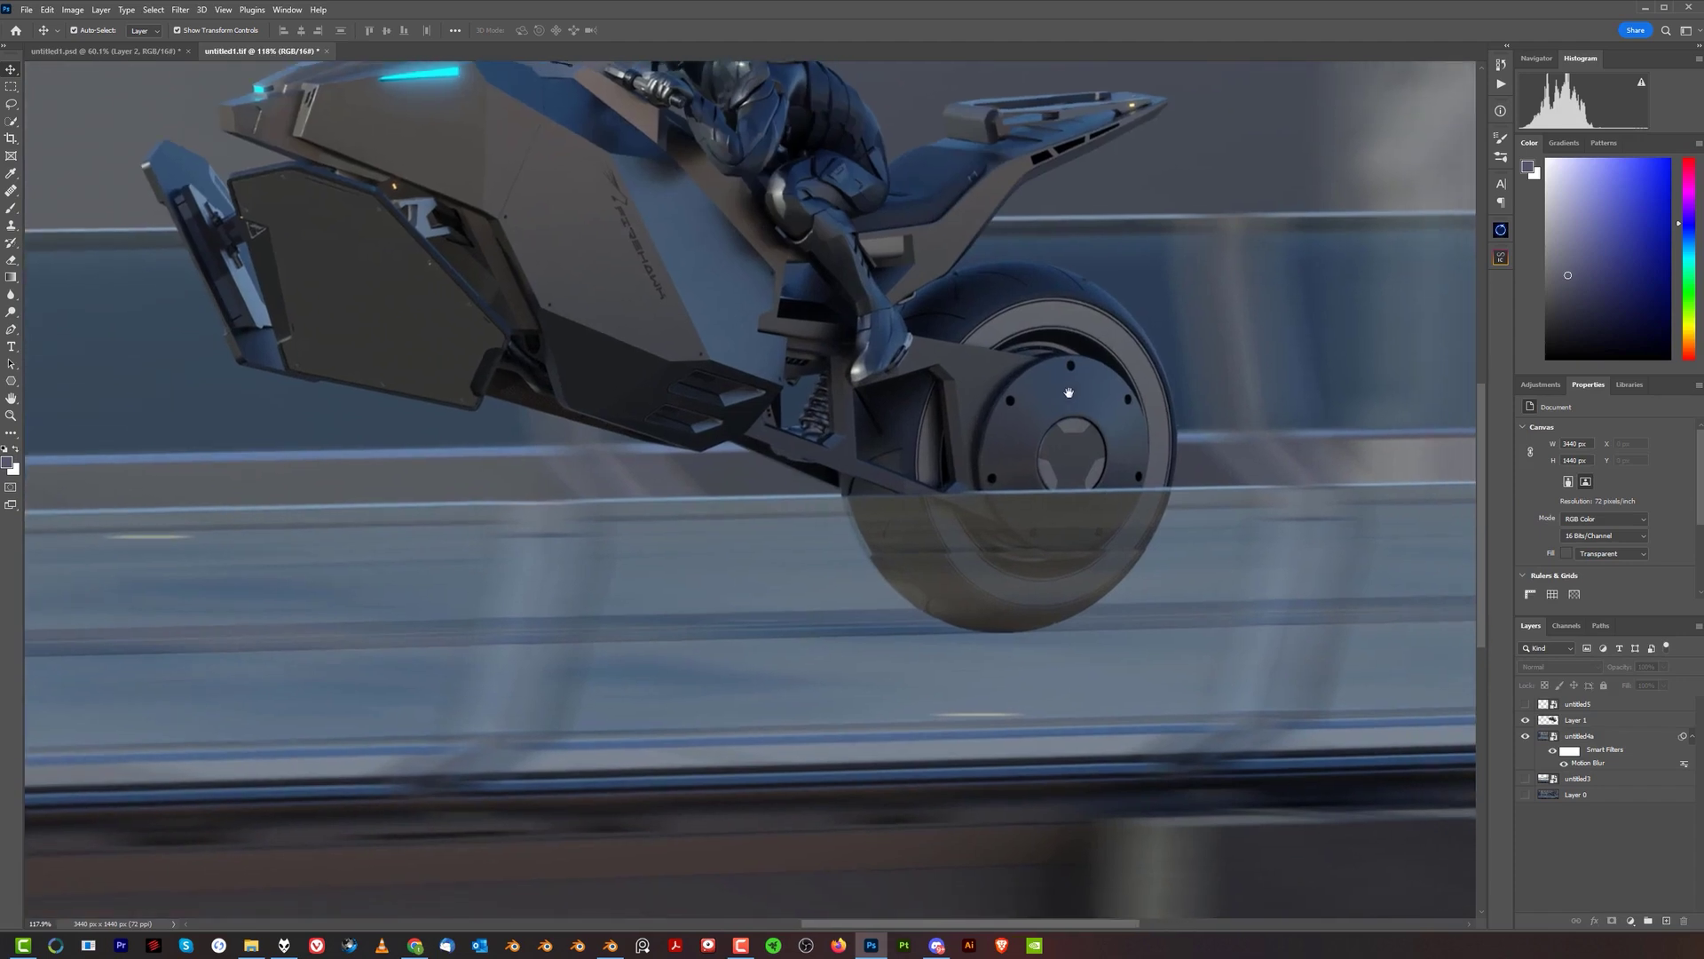
{"action": "scroll", "coordinate": [1136, 448], "scroll_direction": "up", "scroll_amount": 1, "text": "alt"}
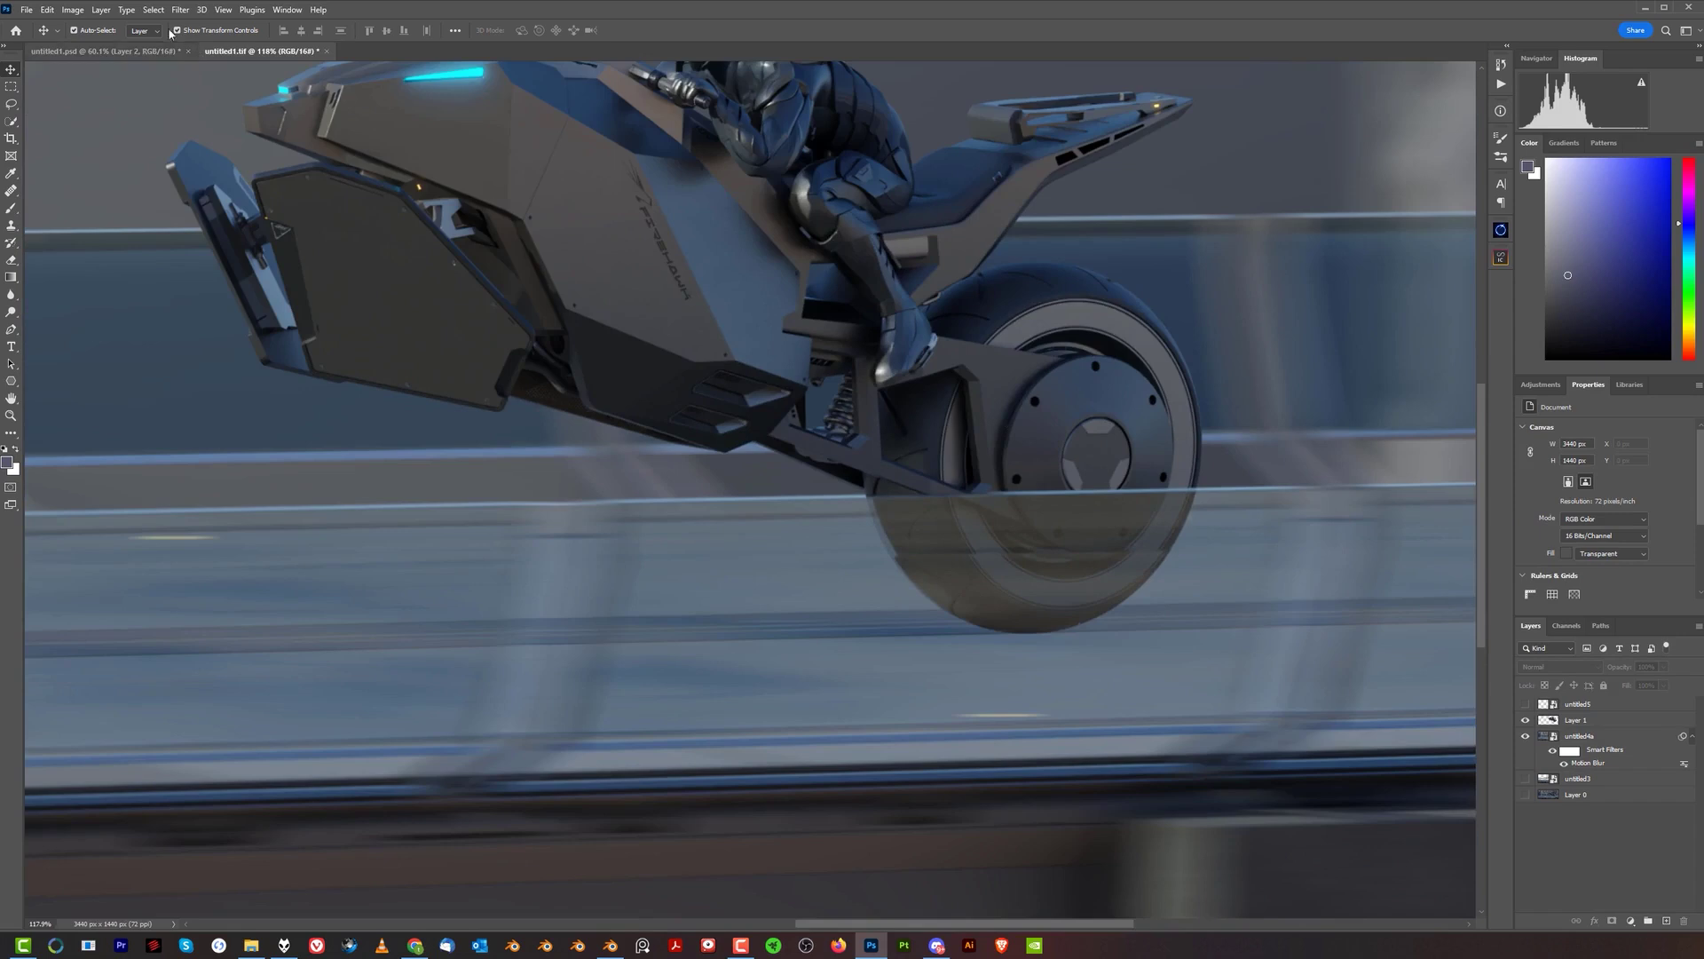
- In untitled1.psd, show Layer 3 and Layer 3 copy over the motion-blurred bridge, leaving Layer 4 and Layer 5 hidden
{"action": "left_click", "coordinate": [86, 51]}
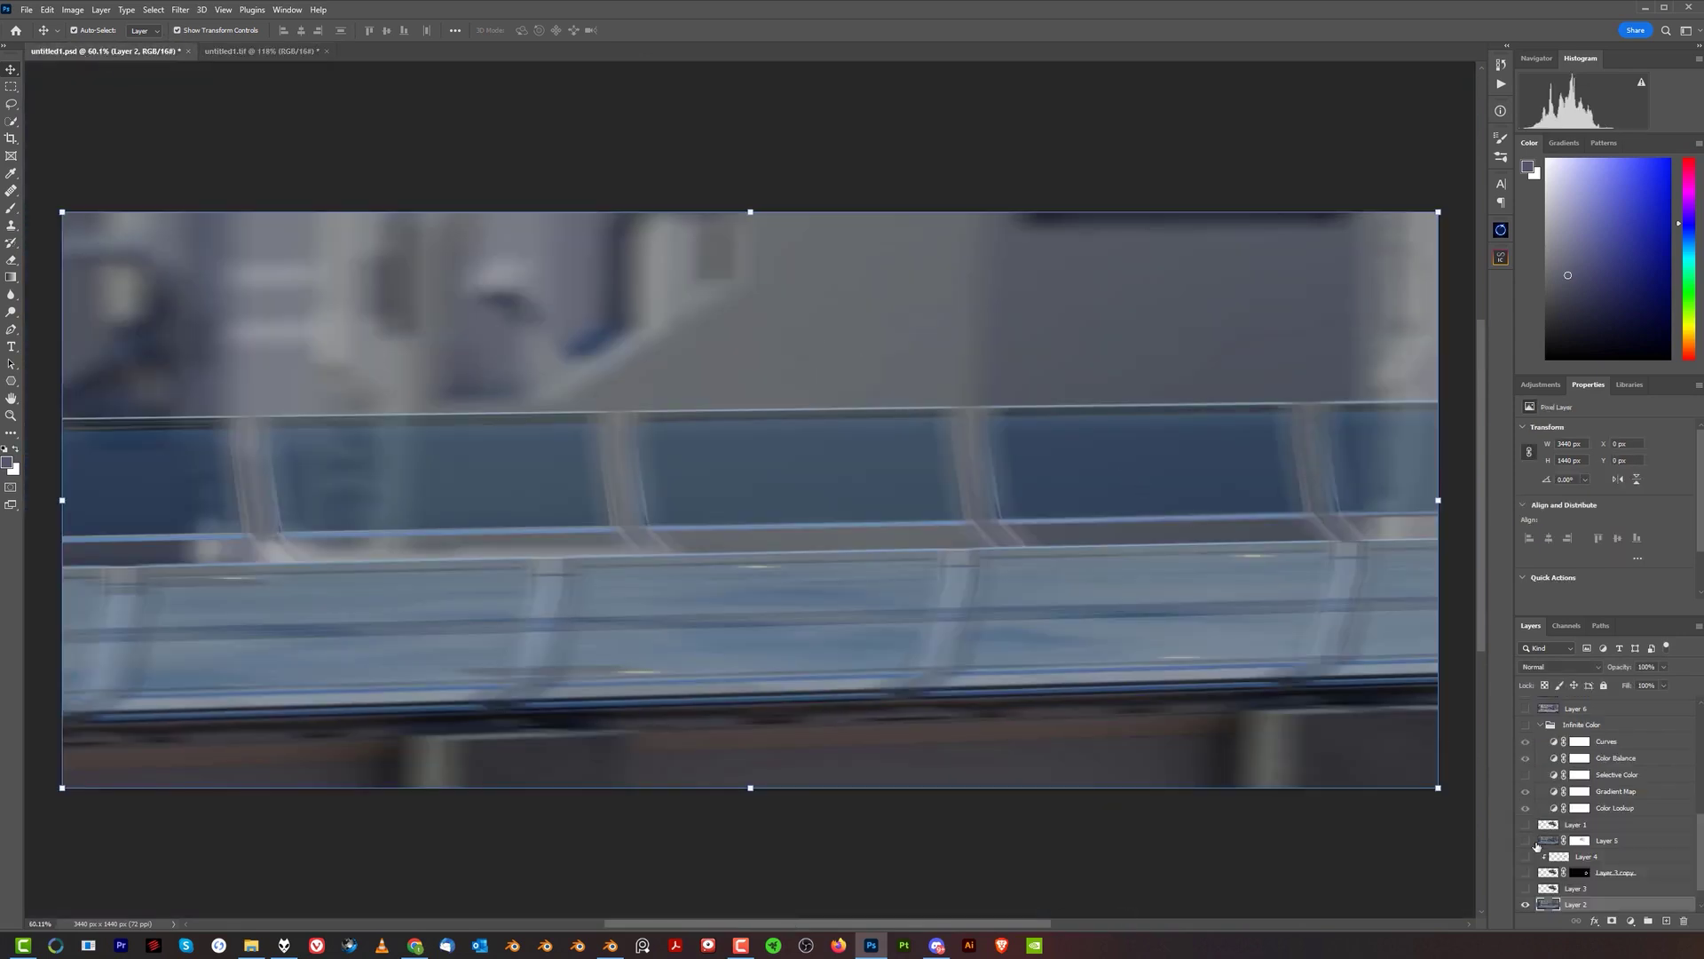
{"action": "left_click", "coordinate": [1525, 889]}
{"action": "left_click", "coordinate": [1526, 872]}
{"action": "left_click", "coordinate": [1526, 857]}
{"action": "left_click", "coordinate": [1526, 857]}
{"action": "left_click", "coordinate": [1526, 840]}
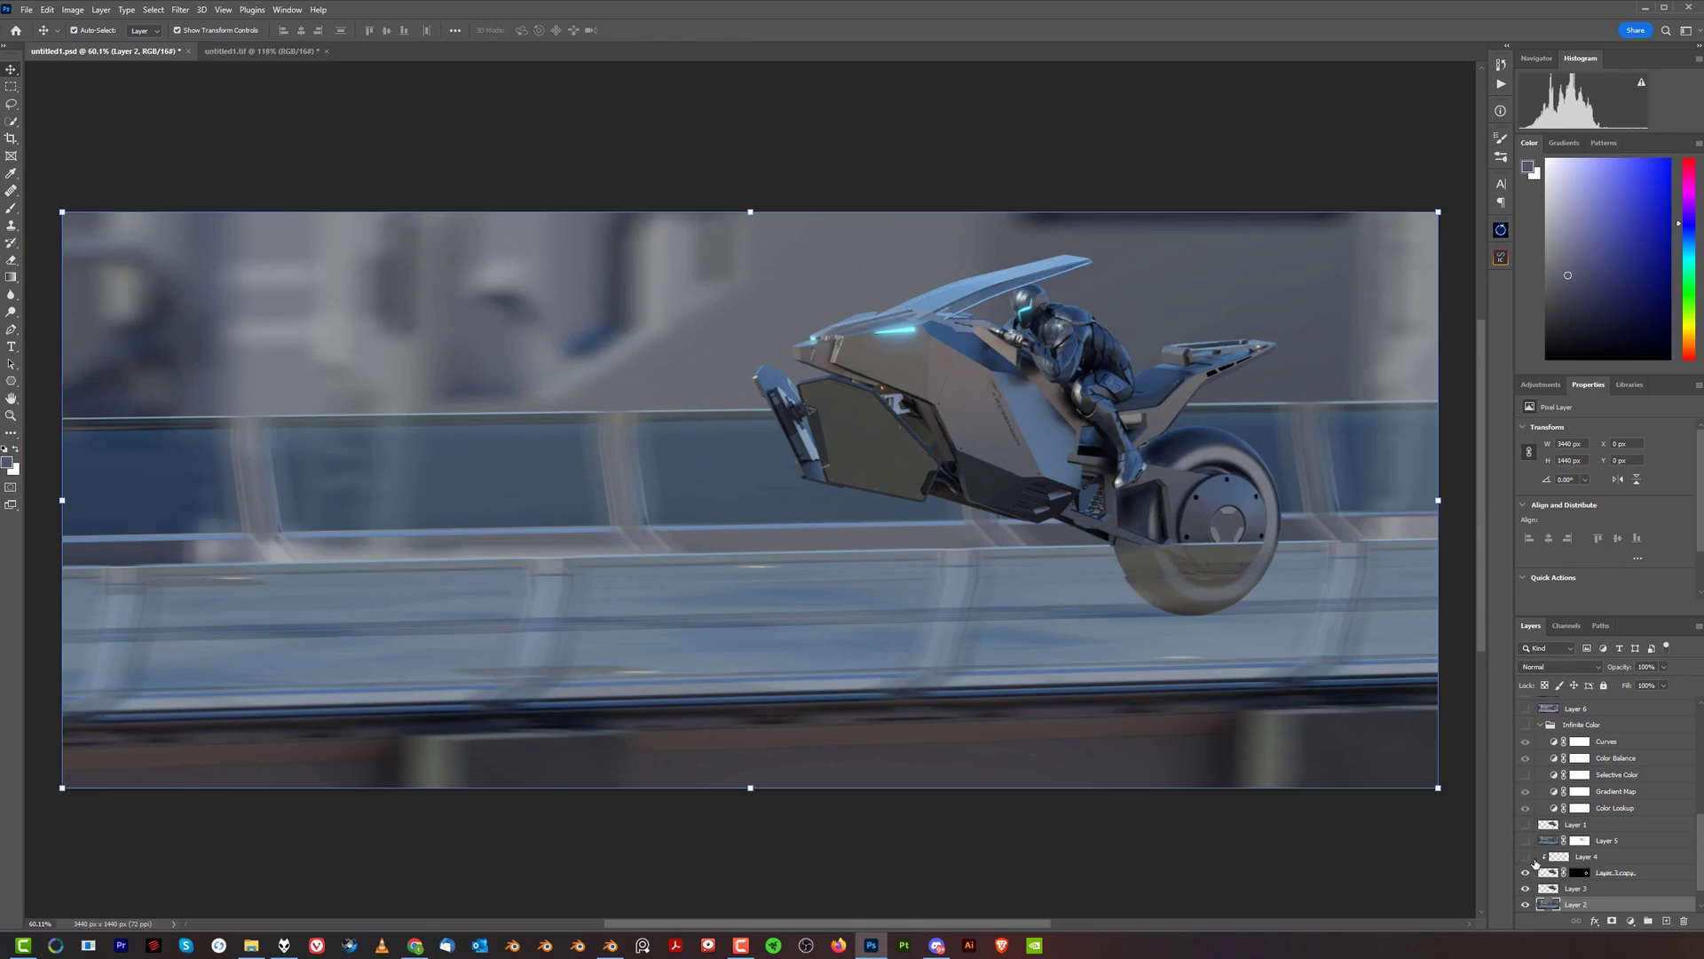
- Compare the rear wheel with and without the blurred Layer 3 copy by toggling that layer's visibility
{"action": "left_click", "coordinate": [1527, 873]}
{"action": "left_click", "coordinate": [1527, 873]}
{"action": "scroll", "coordinate": [1267, 515], "scroll_direction": "up", "scroll_amount": 4, "text": "alt"}
{"action": "left_click_drag", "start_coordinate": [1171, 484], "coordinate": [1097, 473]}
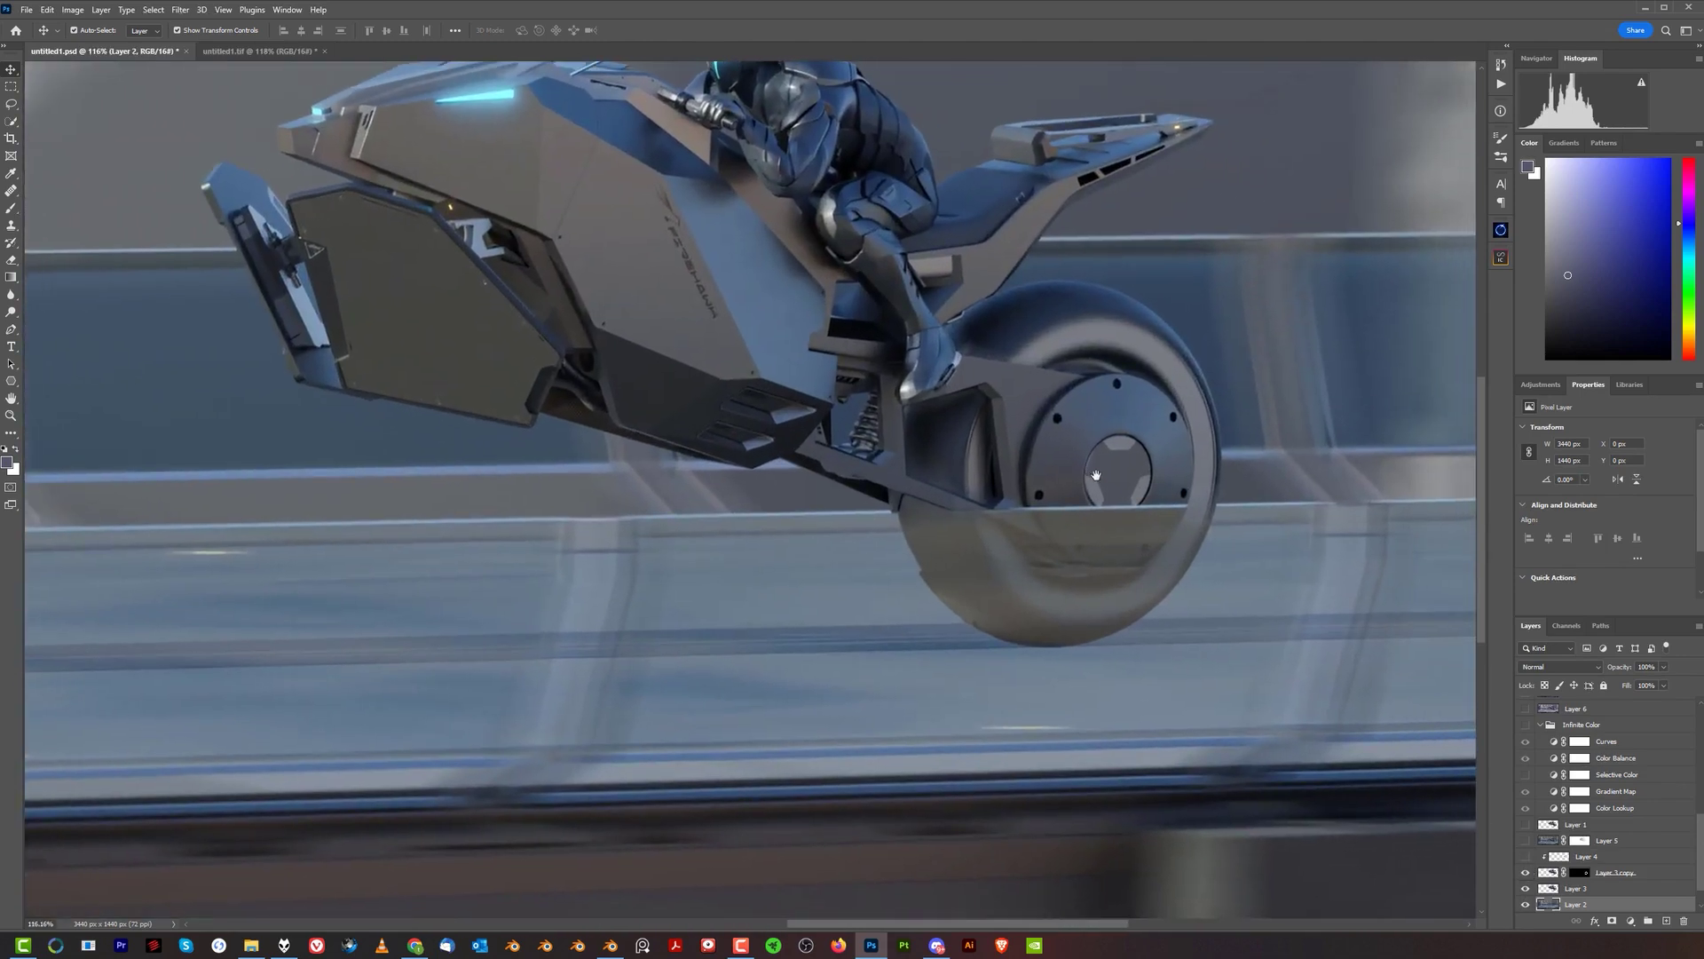
{"action": "left_click", "coordinate": [1525, 872]}
{"action": "left_click", "coordinate": [1527, 872]}
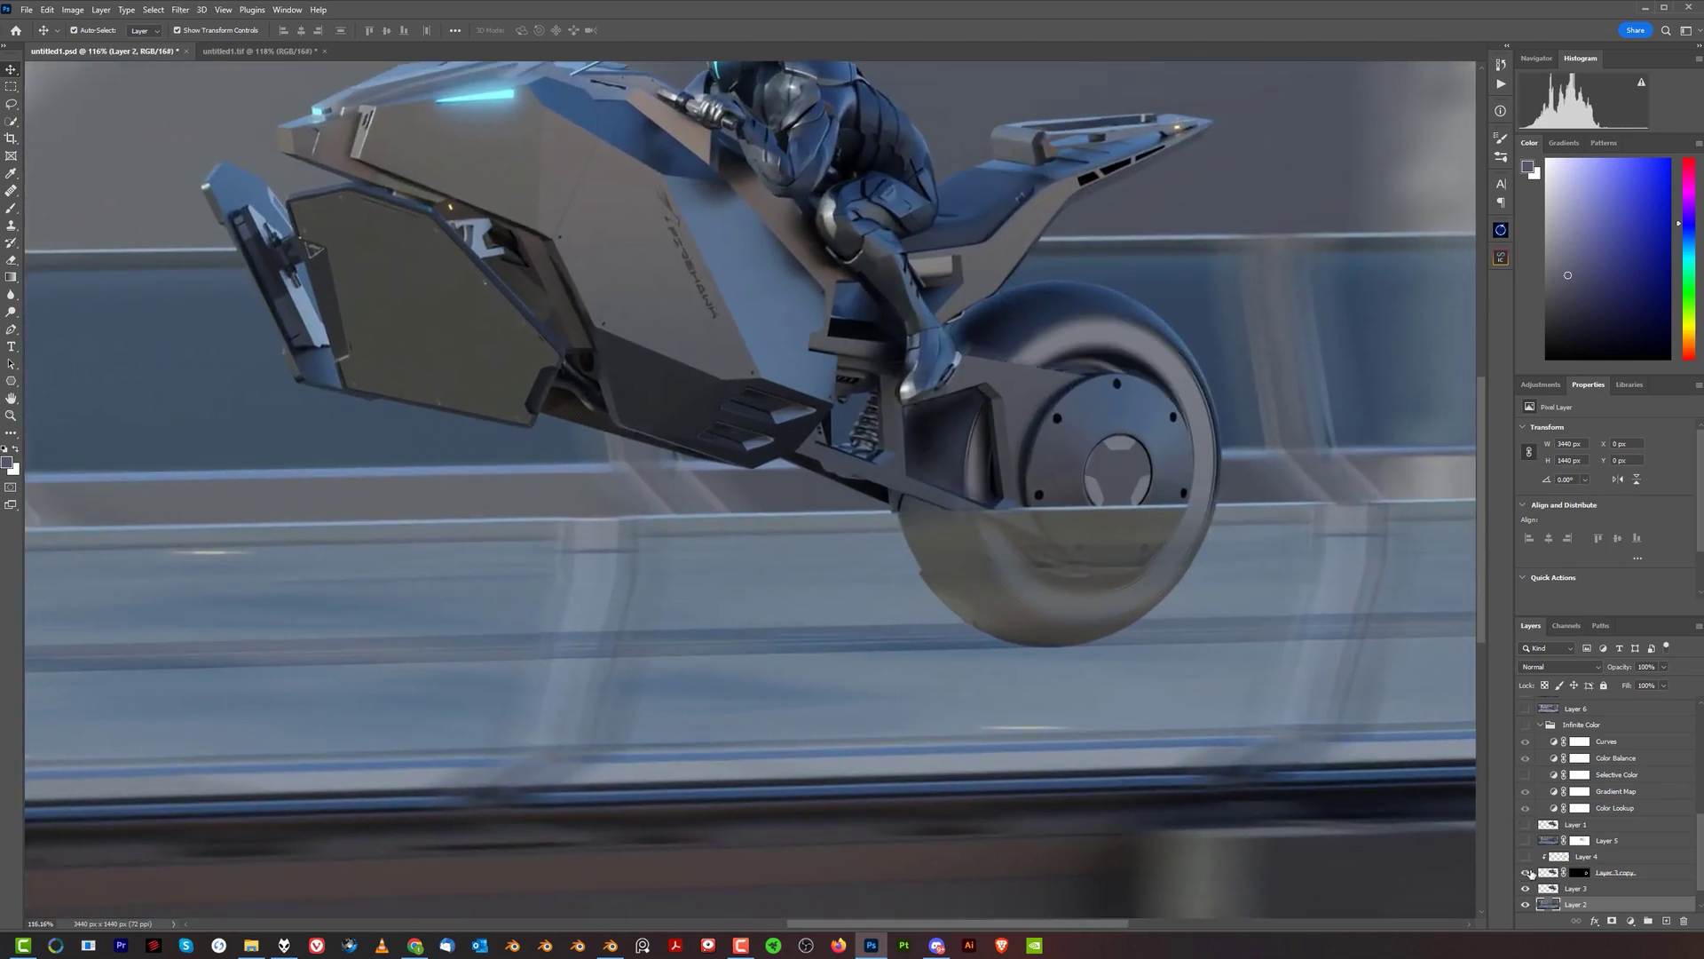
- Disable and re-enable the mask on Layer 3 copy to examine which parts of the spin blur it hides
{"action": "left_click", "coordinate": [1581, 874], "text": "shift"}
{"action": "left_click", "coordinate": [1581, 873], "text": "shift"}
{"action": "left_click", "coordinate": [1581, 874], "text": "shift"}
{"action": "left_click_drag", "start_coordinate": [1581, 874], "coordinate": [1581, 857]}
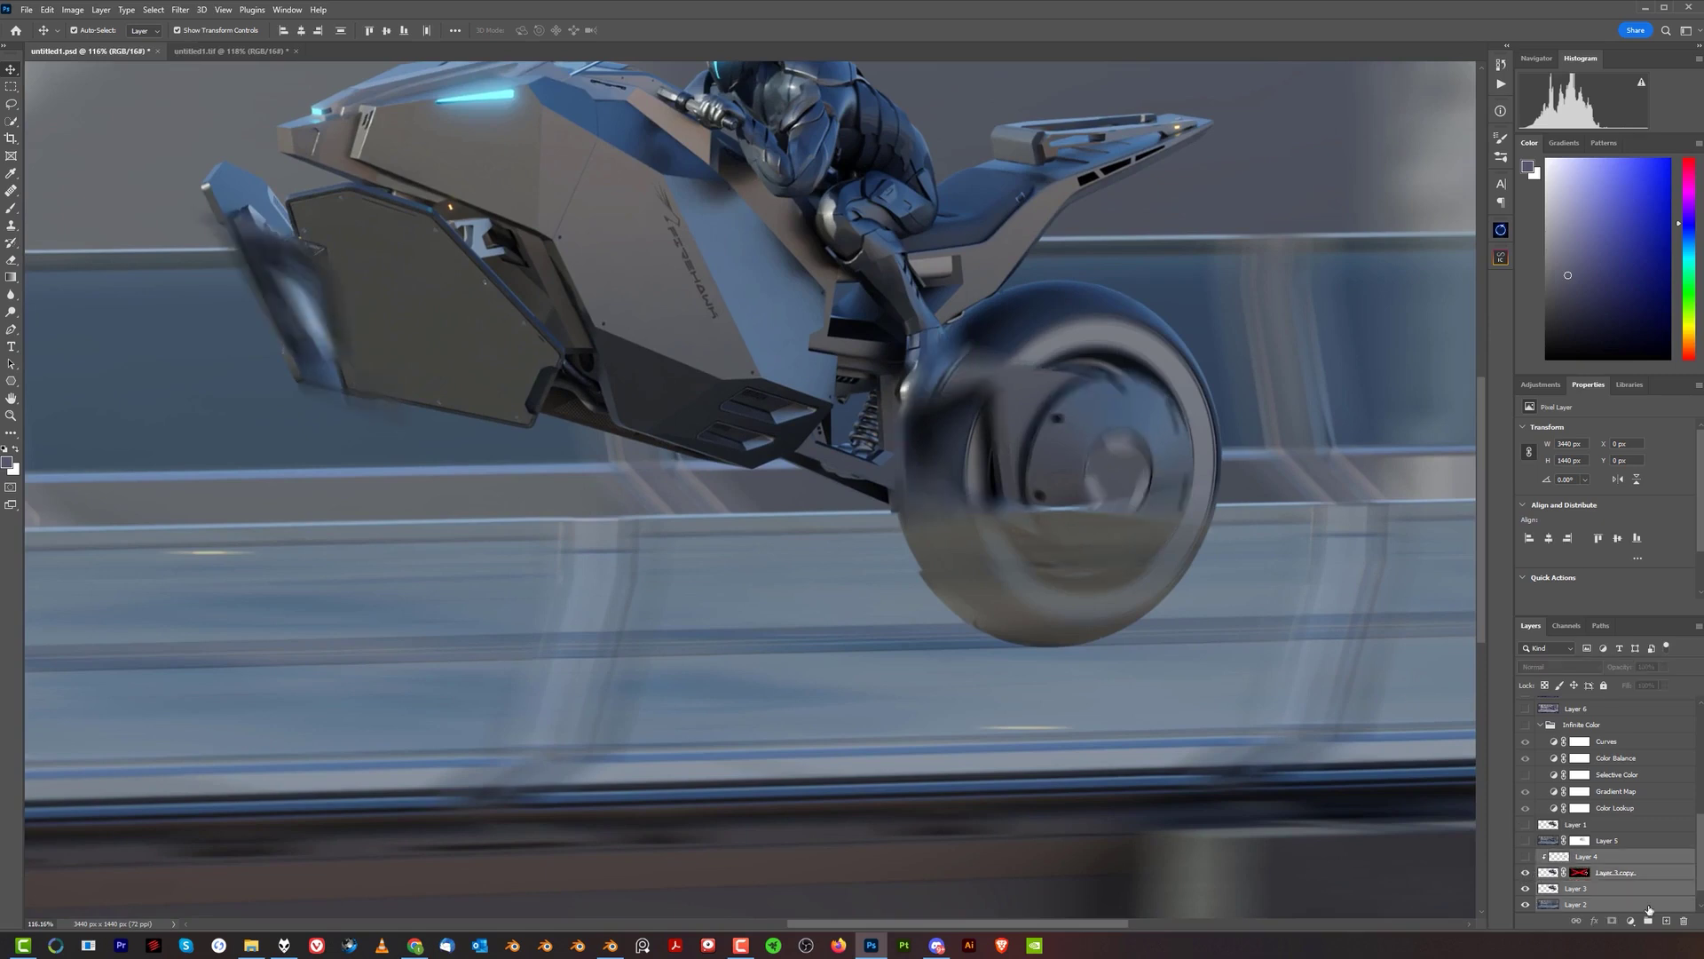
{"action": "left_click", "coordinate": [1580, 873], "text": "shift"}
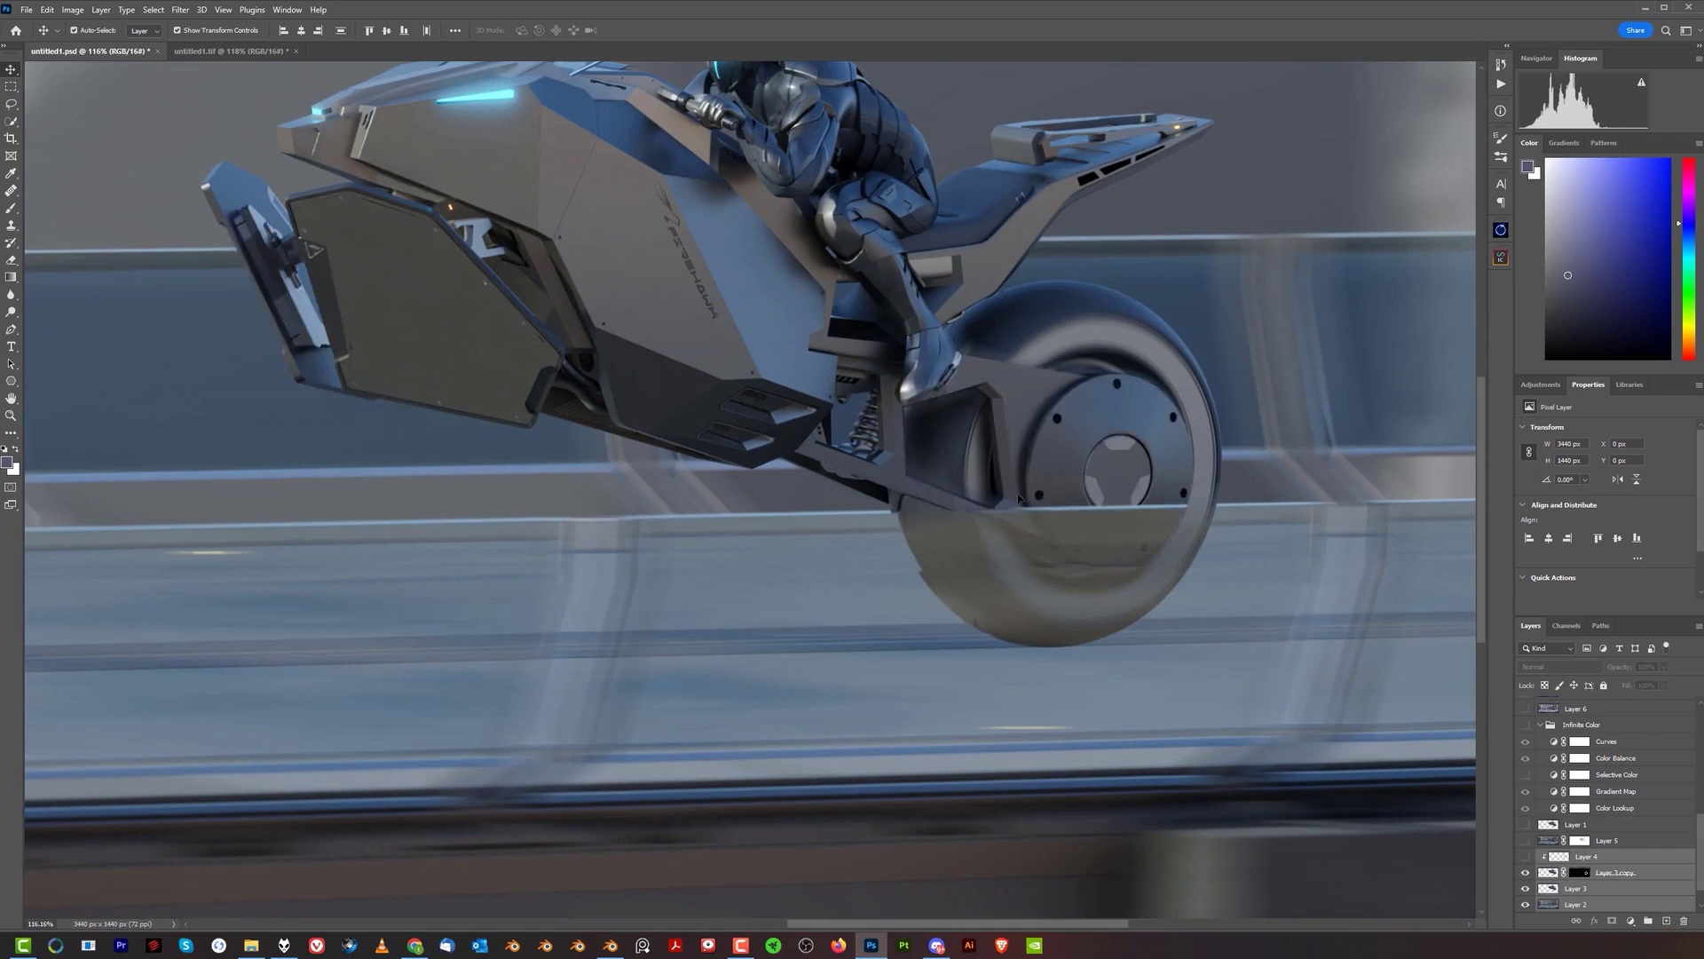
- Return to untitled1.tif, select Layer 1, start a Spin Blur and centre its blur area on the rear wheel
{"action": "left_click", "coordinate": [232, 51]}
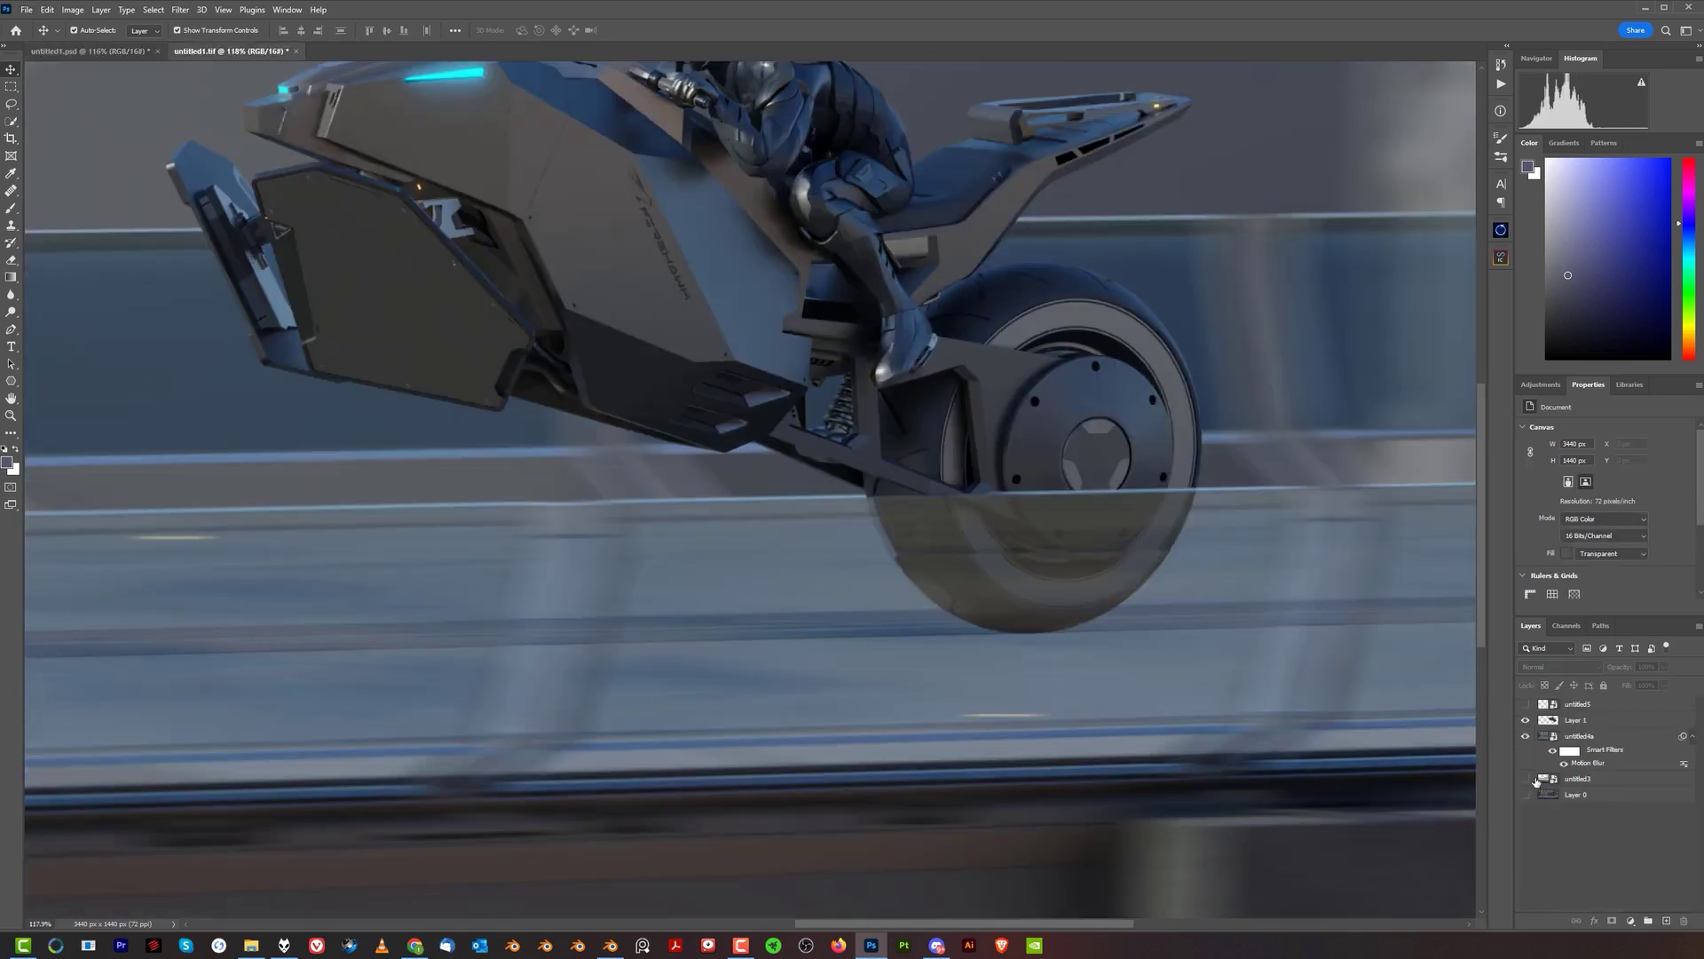
{"action": "left_click", "coordinate": [1544, 720]}
{"action": "left_click", "coordinate": [1526, 720]}
{"action": "left_click", "coordinate": [1526, 720]}
{"action": "left_click", "coordinate": [181, 9]}
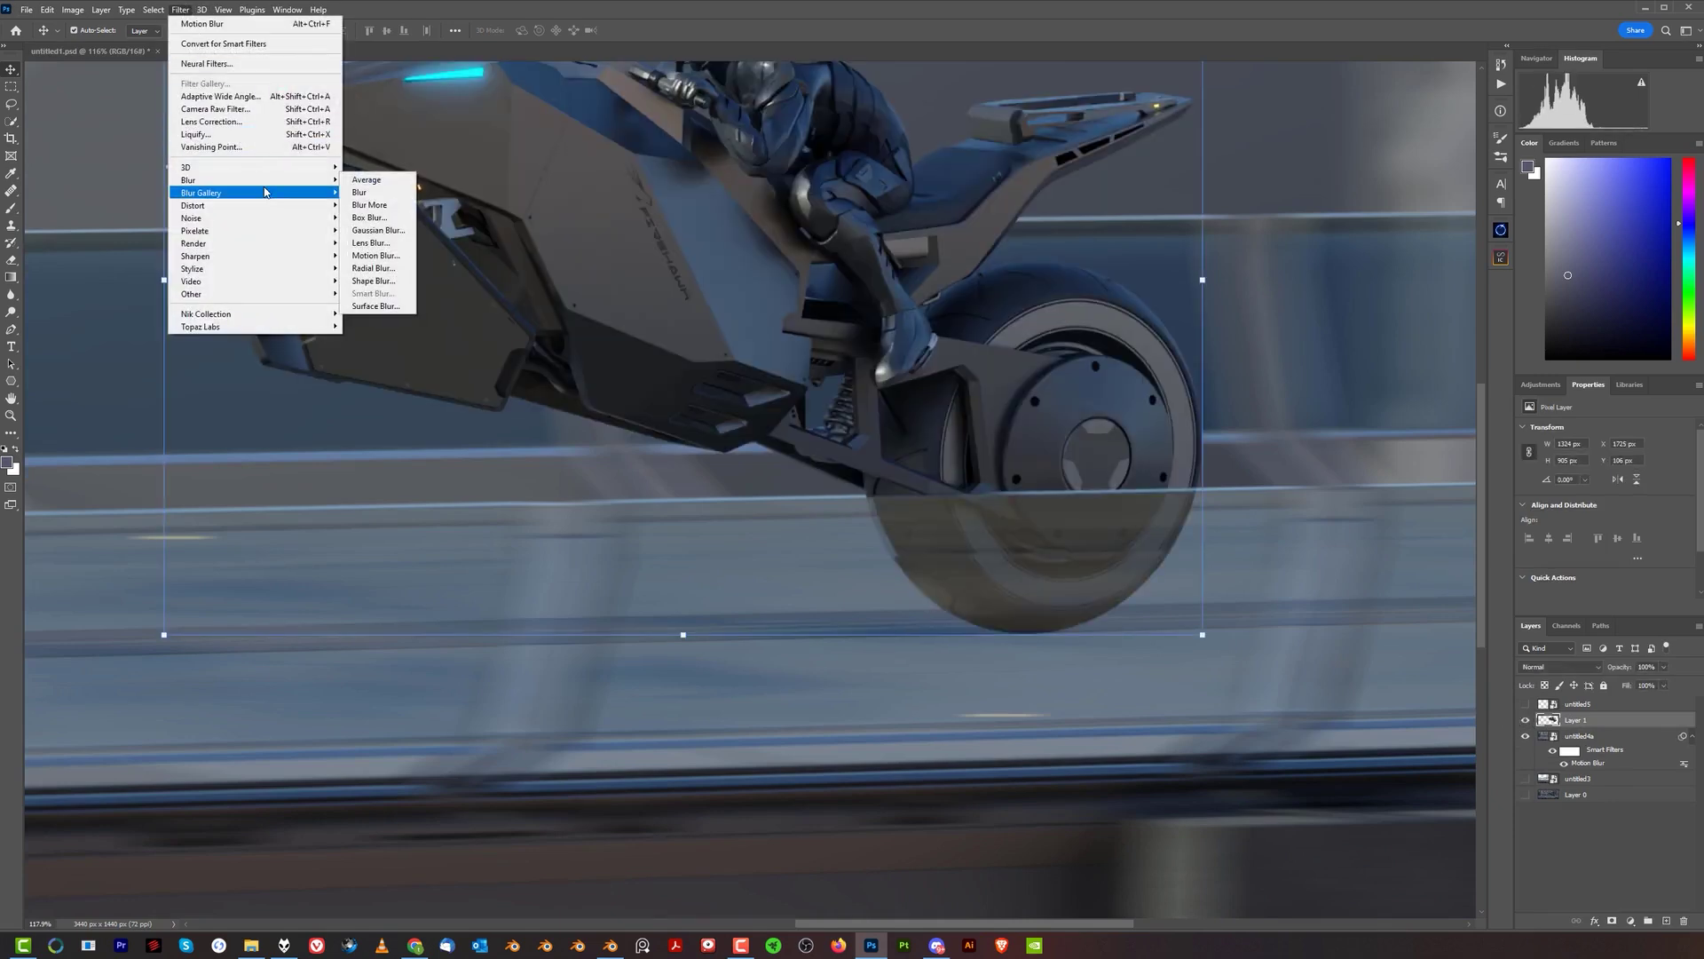
{"action": "left_click", "coordinate": [392, 242]}
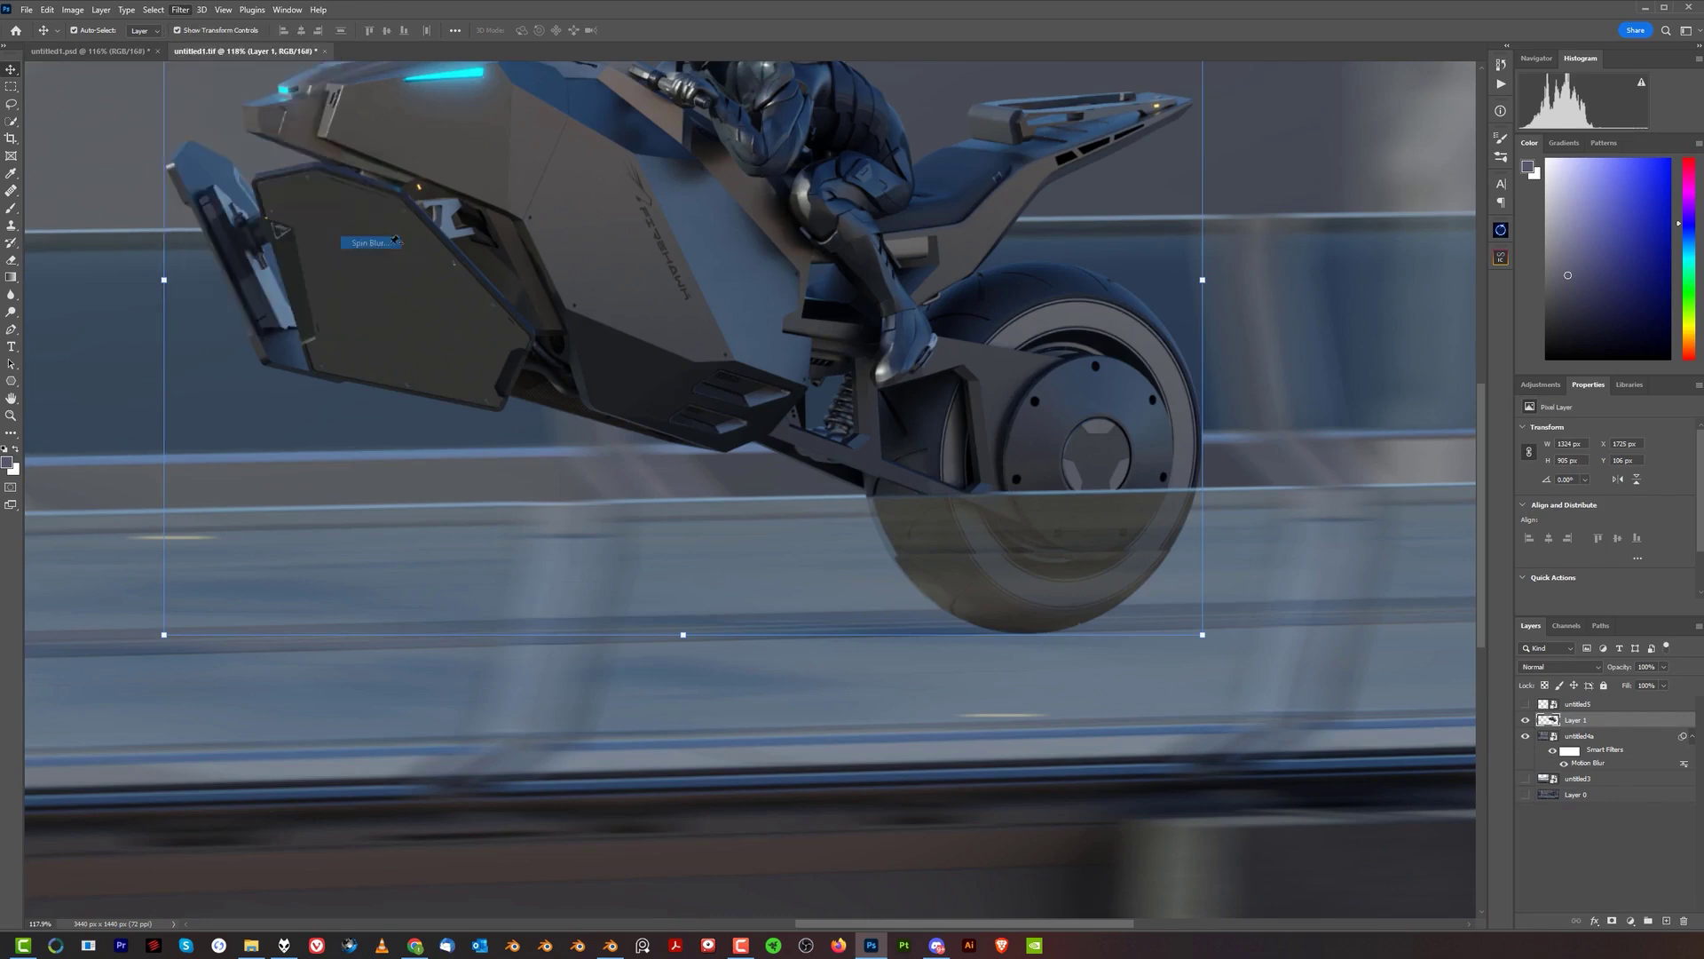
{"action": "left_click_drag", "start_coordinate": [133, 399], "coordinate": [1013, 439]}
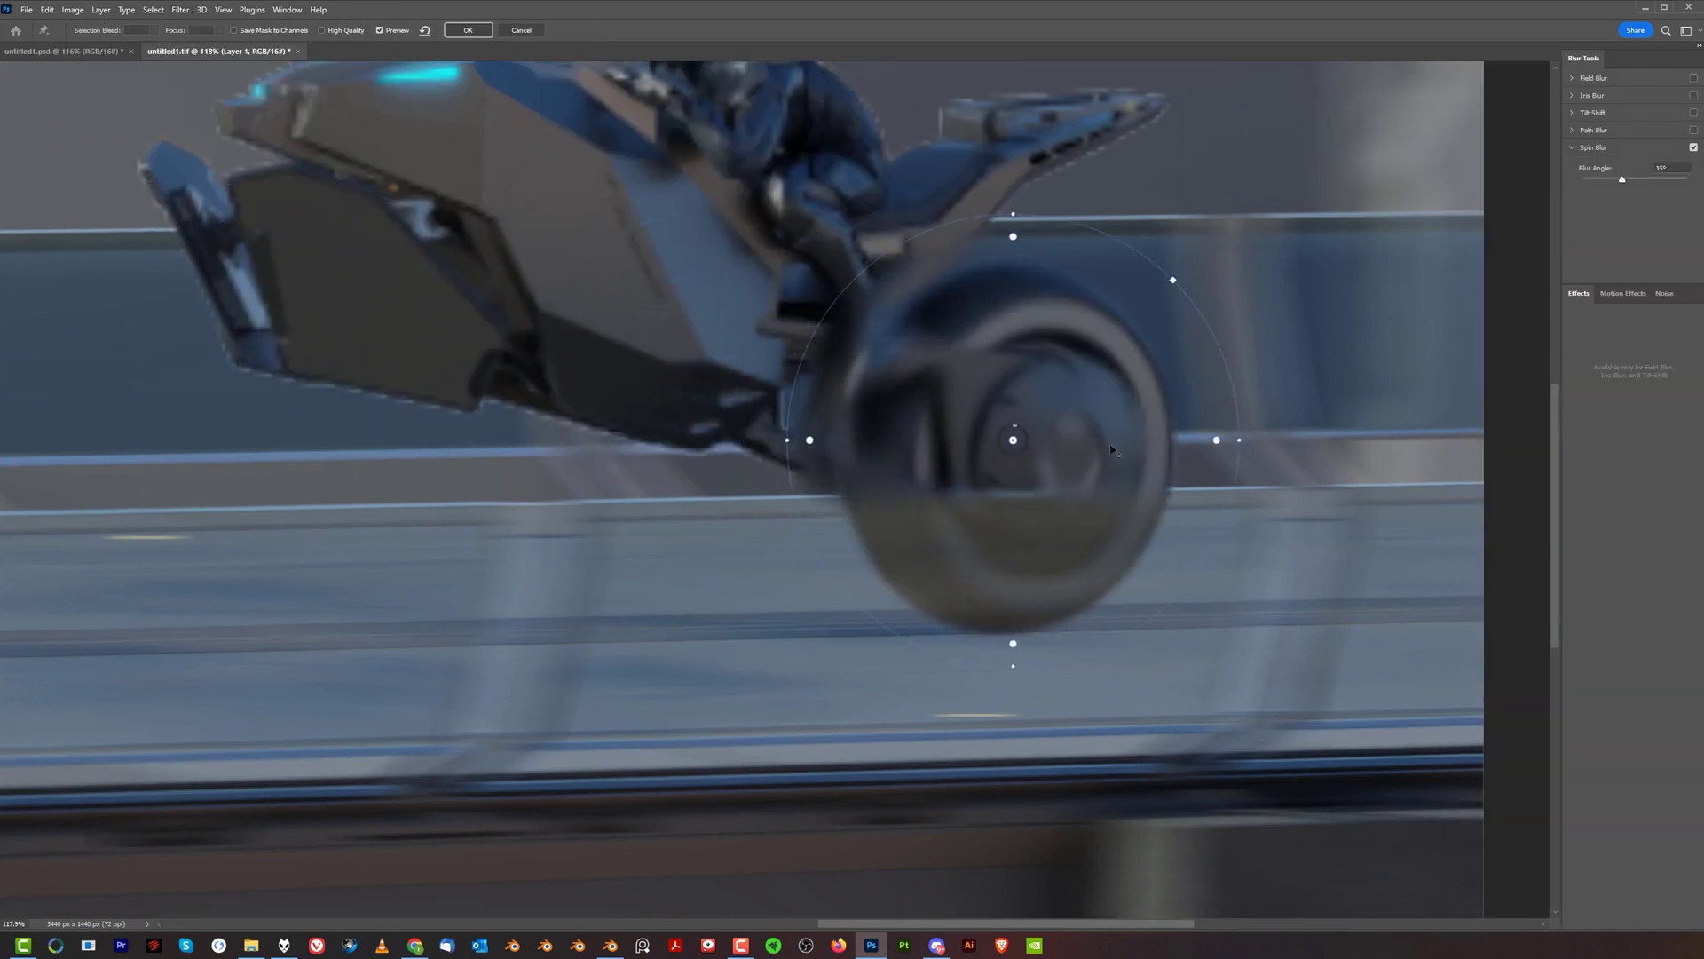
- Shrink and rotate the spin blur ellipse to match the rear tyre's outline, keeping the blur angle at 15°
{"action": "left_click_drag", "start_coordinate": [1240, 440], "coordinate": [1197, 438]}
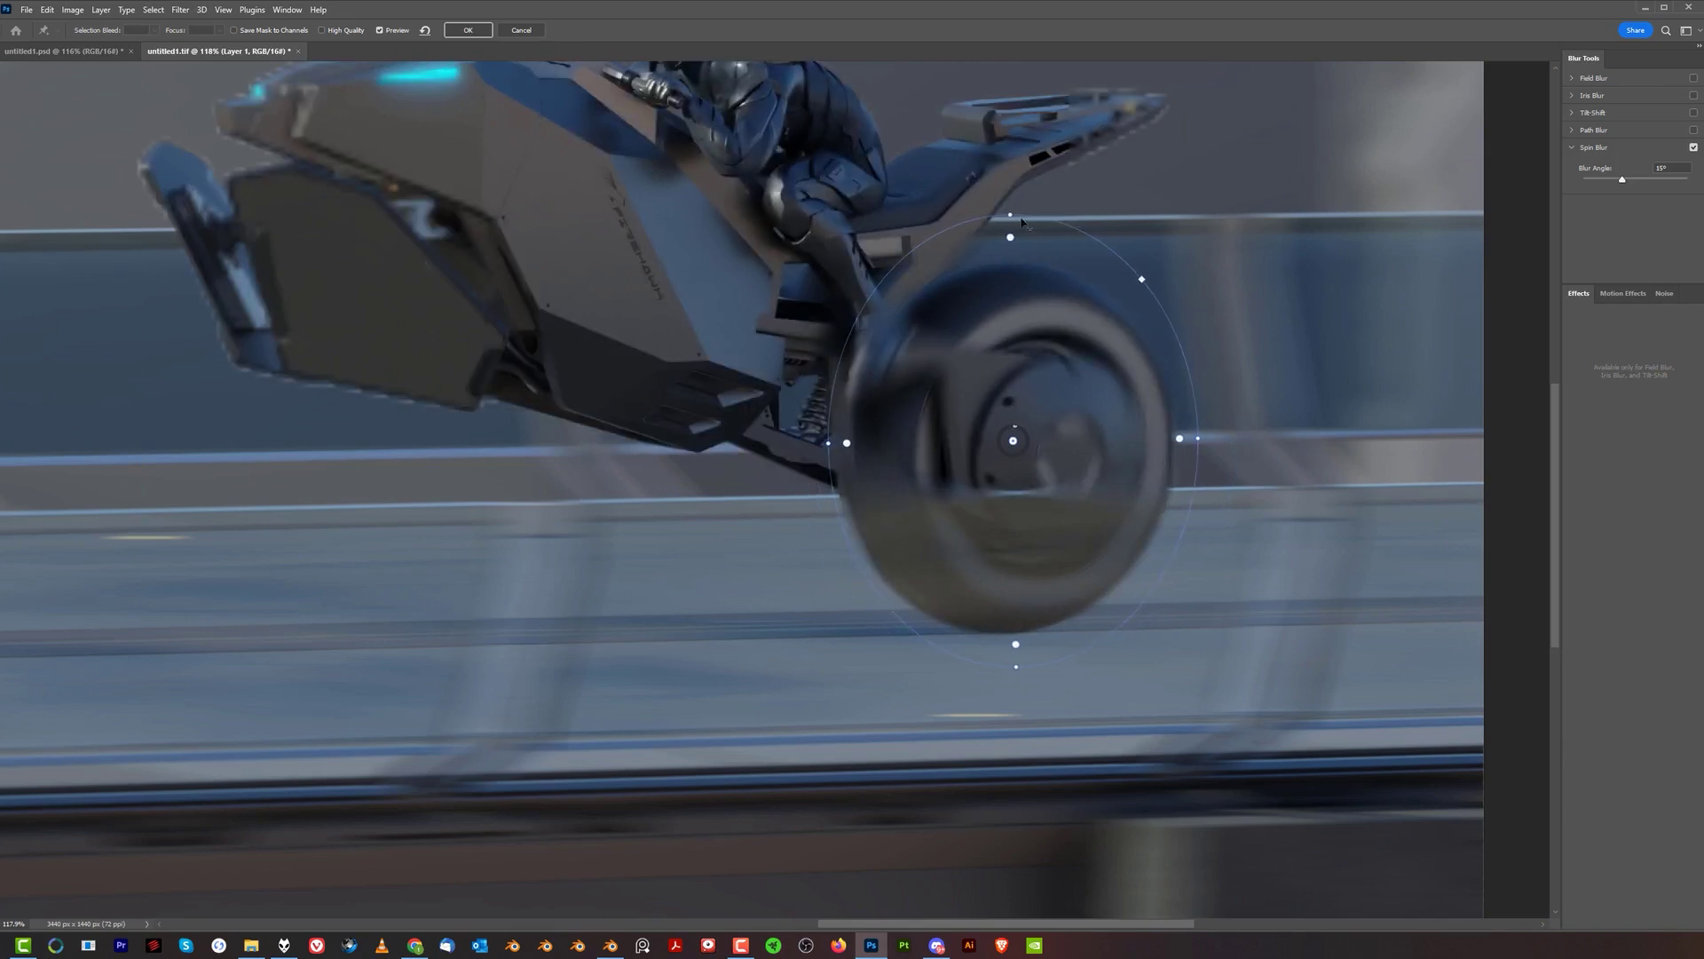
{"action": "left_click_drag", "start_coordinate": [1011, 214], "coordinate": [1011, 247]}
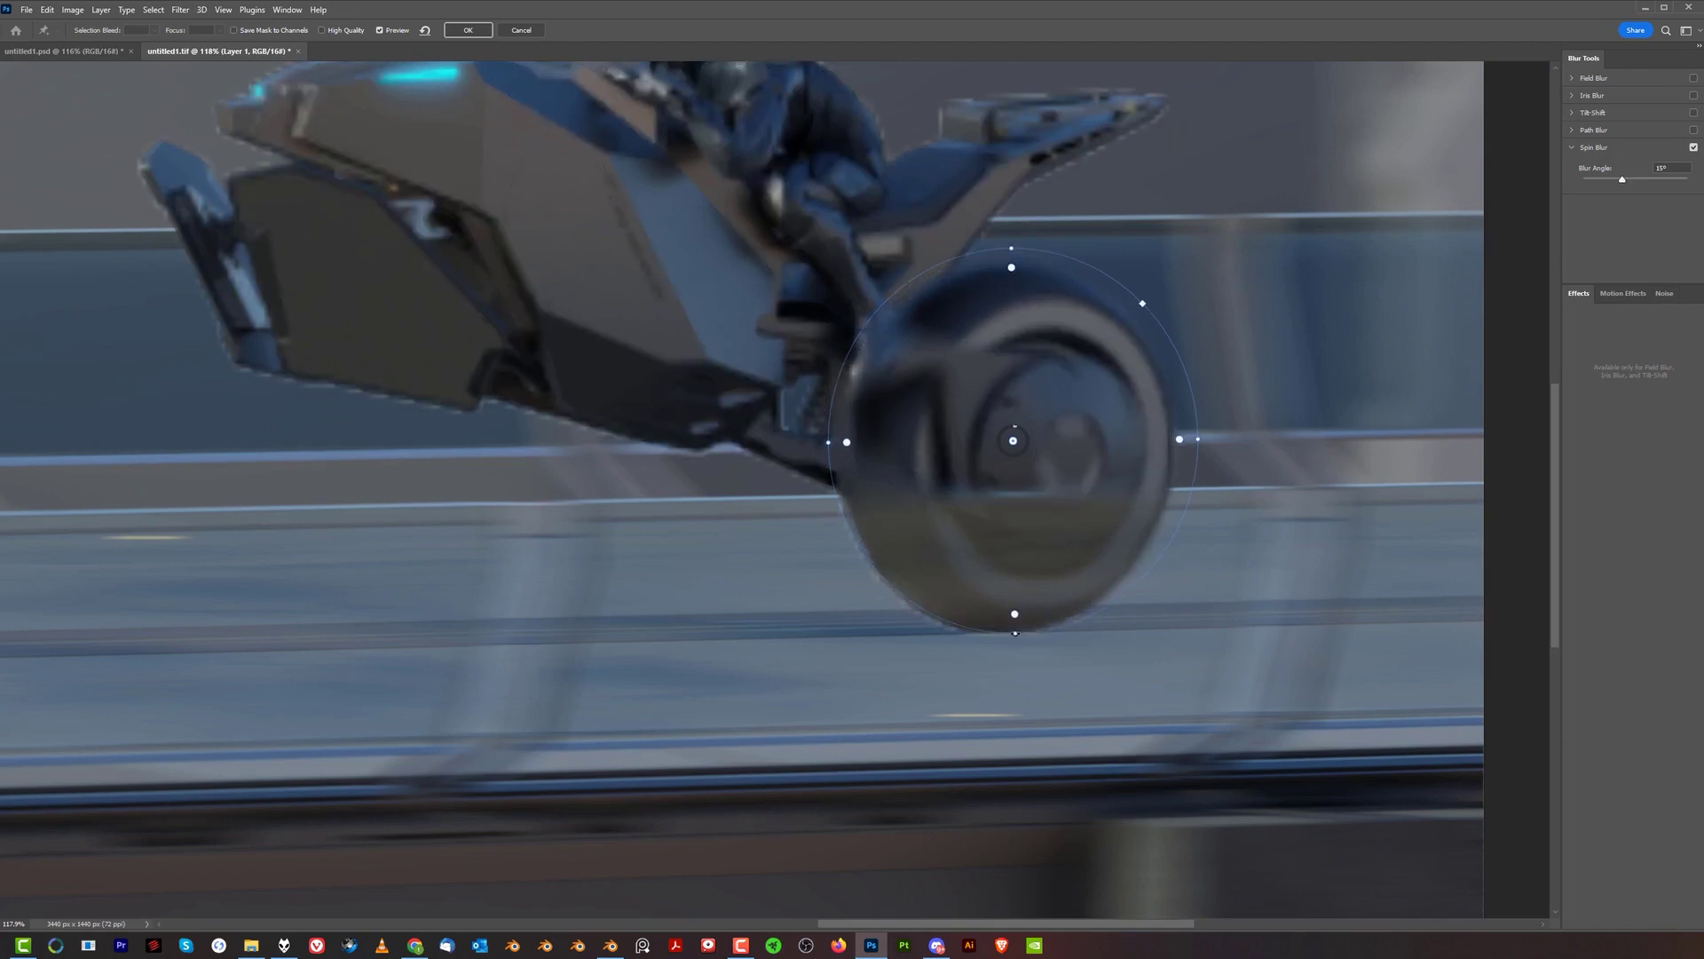
{"action": "left_click_drag", "start_coordinate": [1198, 439], "coordinate": [1183, 439]}
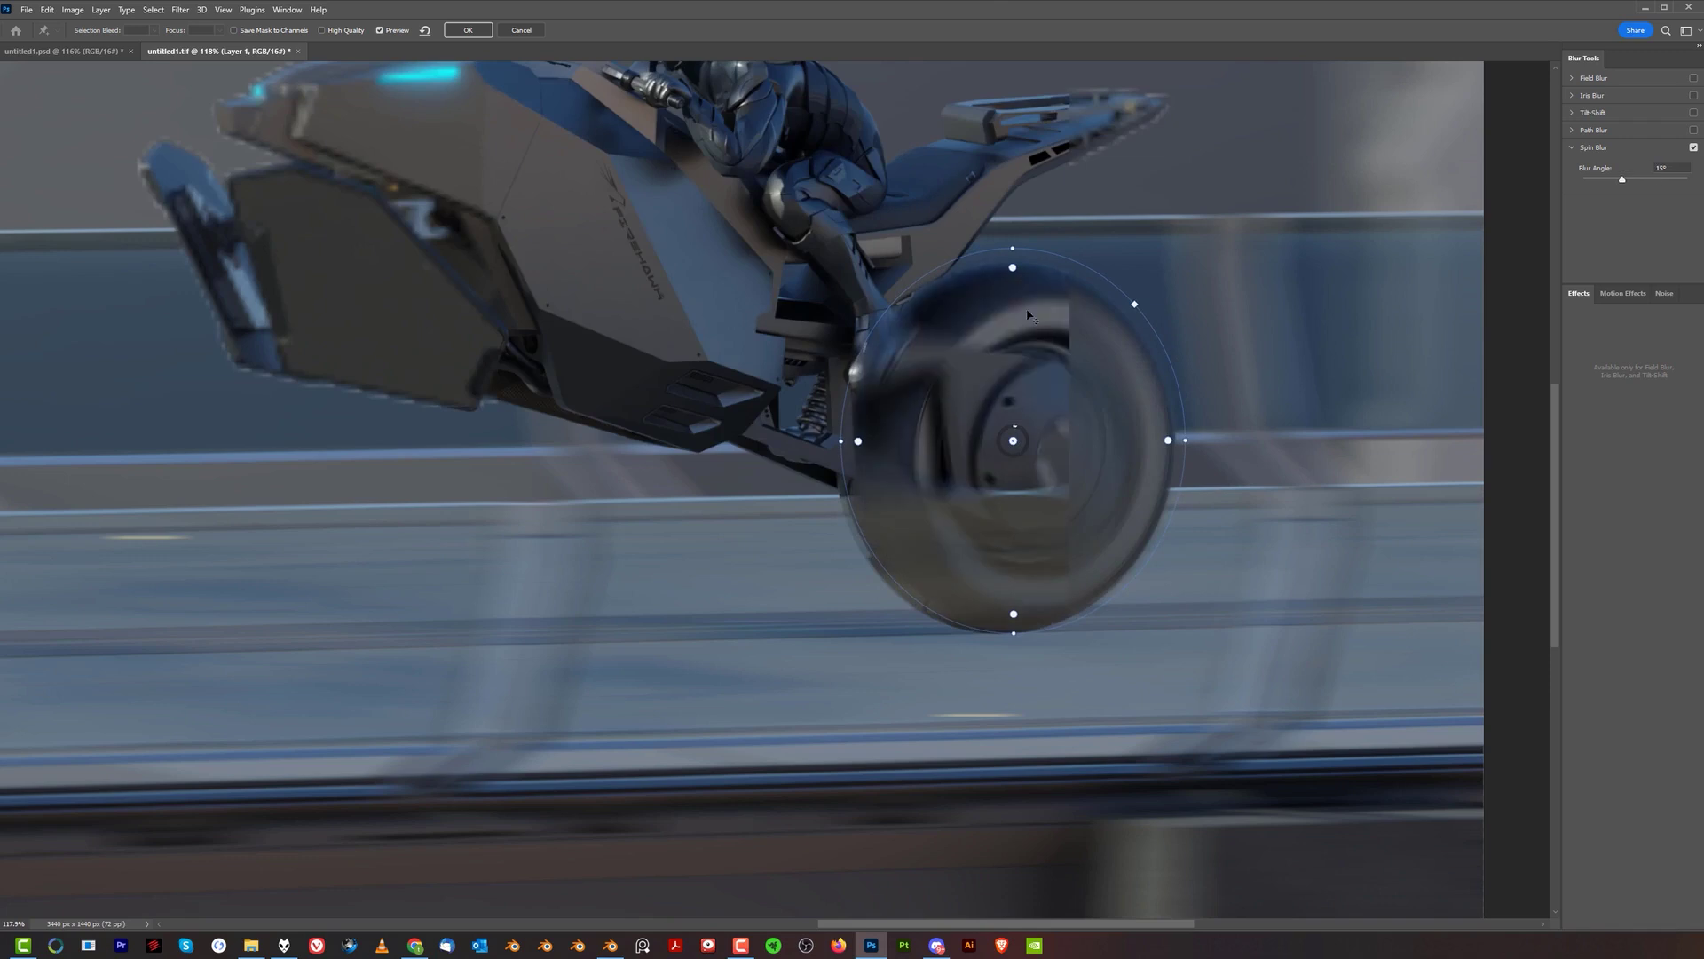
{"action": "mouse_move", "coordinate": [1012, 267]}
{"action": "left_mouse_down"}
{"action": "mouse_move", "coordinate": [1012, 335]}
{"action": "mouse_move", "coordinate": [1013, 255]}
{"action": "left_mouse_up"}
{"action": "left_click_drag", "start_coordinate": [1013, 627], "coordinate": [1001, 621]}
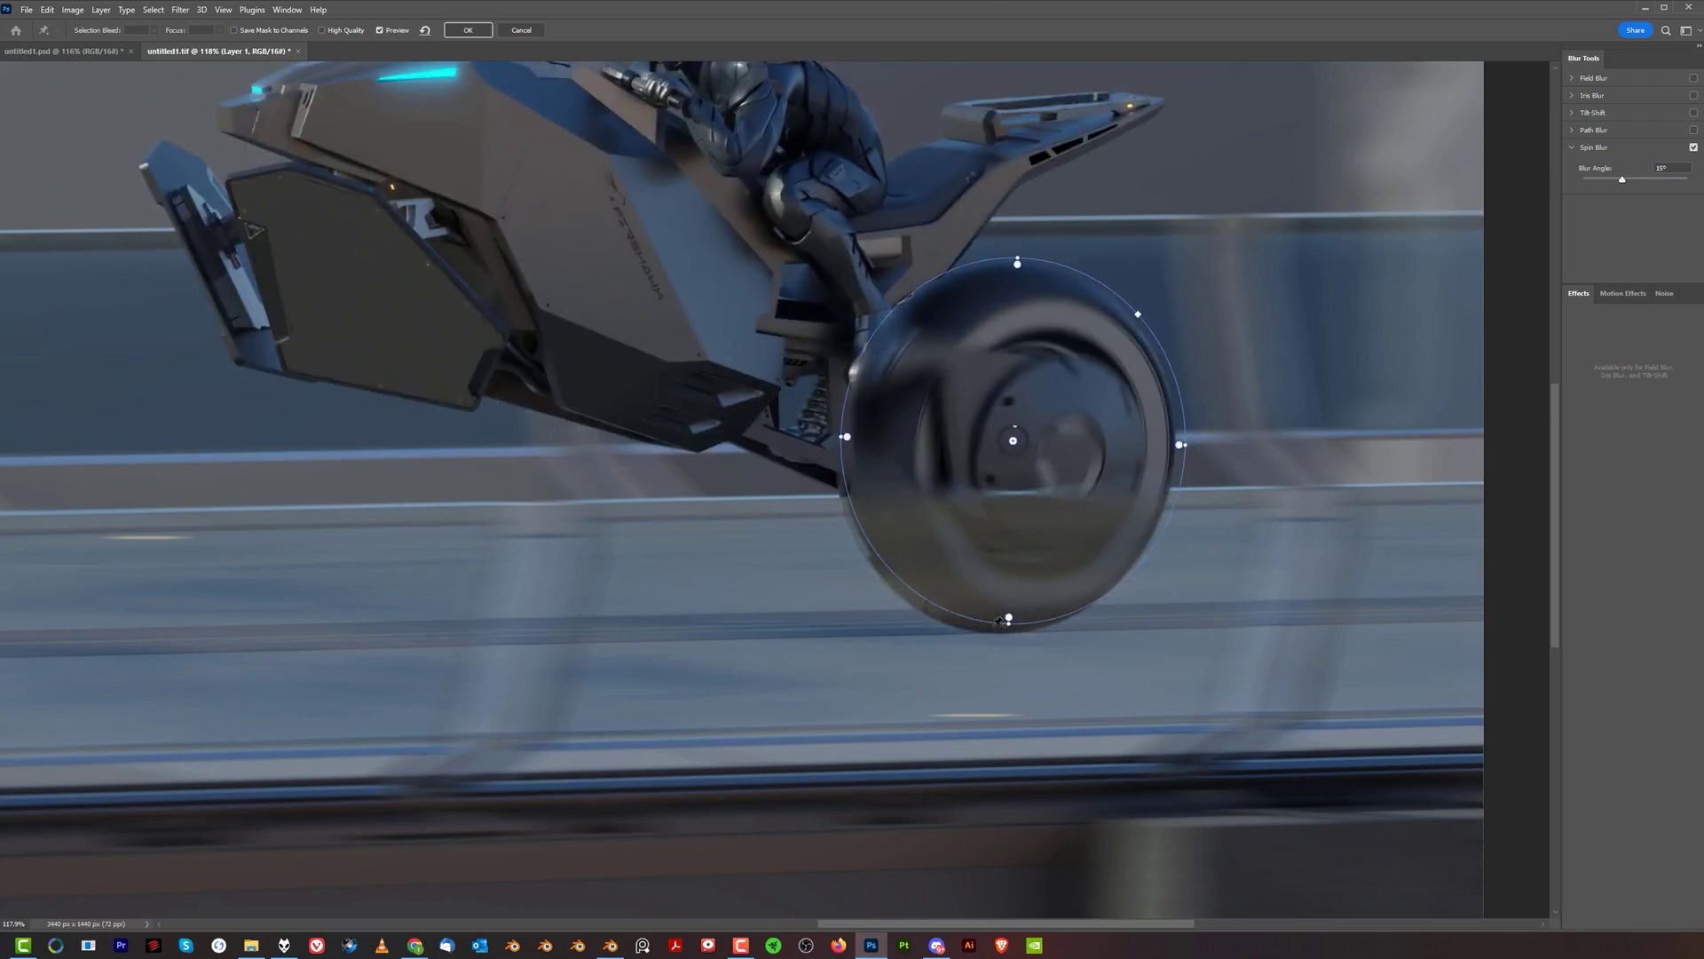
{"action": "left_click_drag", "start_coordinate": [1024, 623], "coordinate": [1023, 630]}
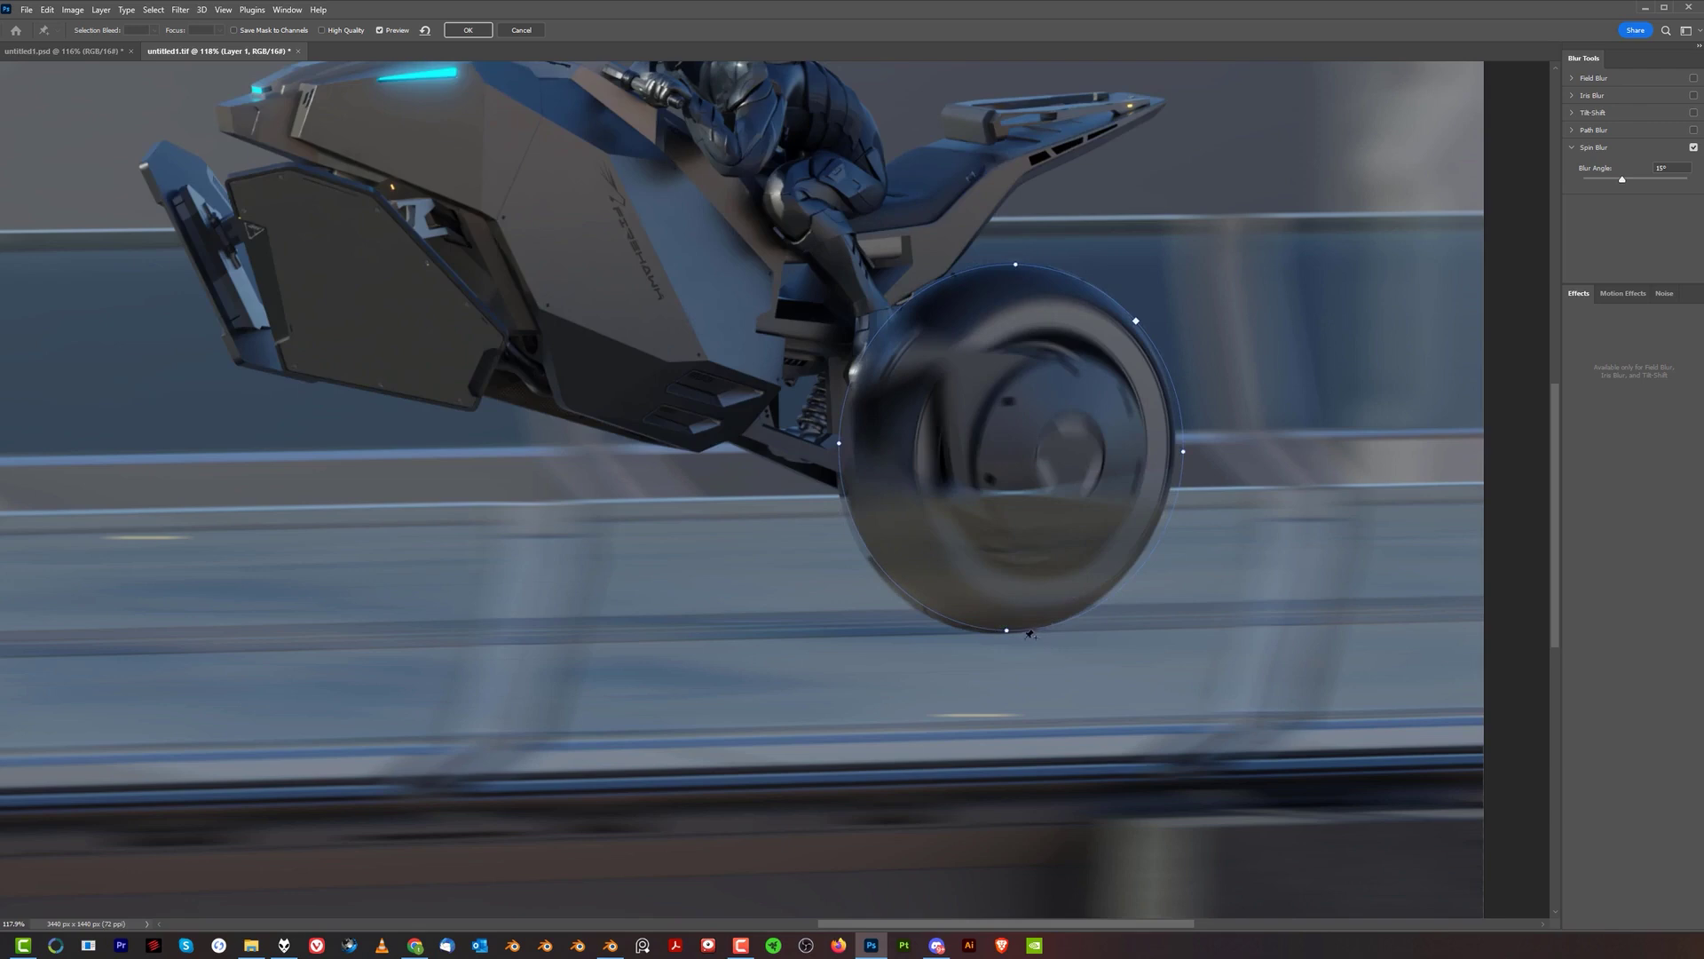
{"action": "left_click_drag", "start_coordinate": [1179, 451], "coordinate": [1170, 462]}
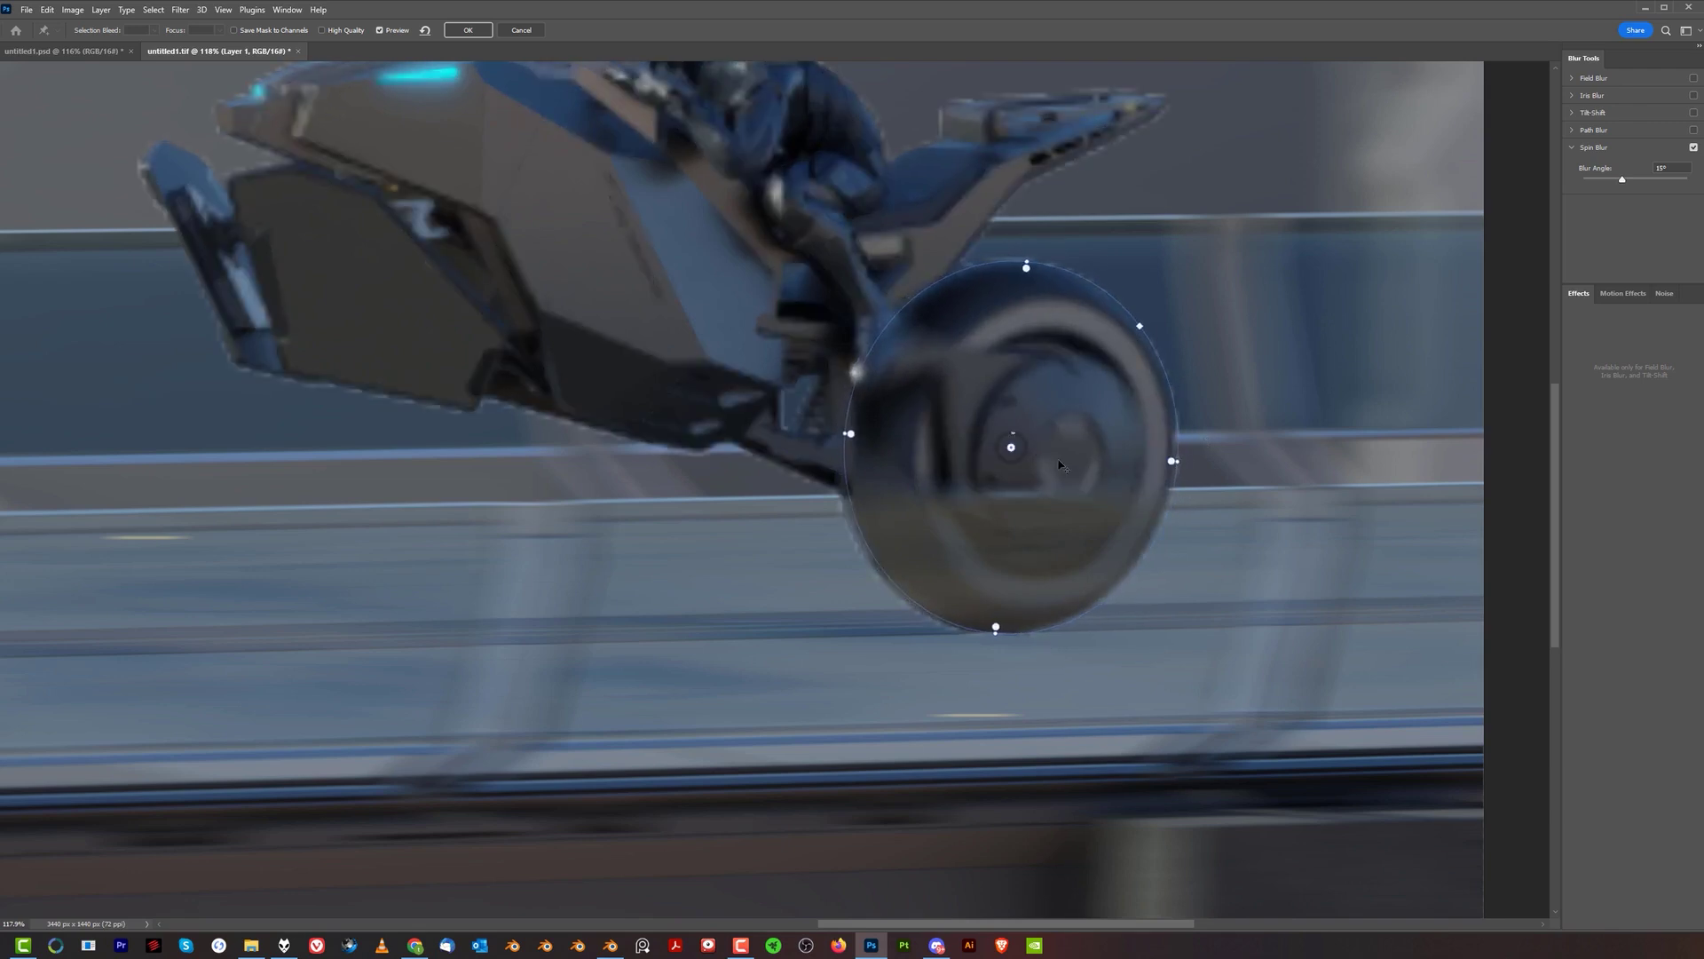
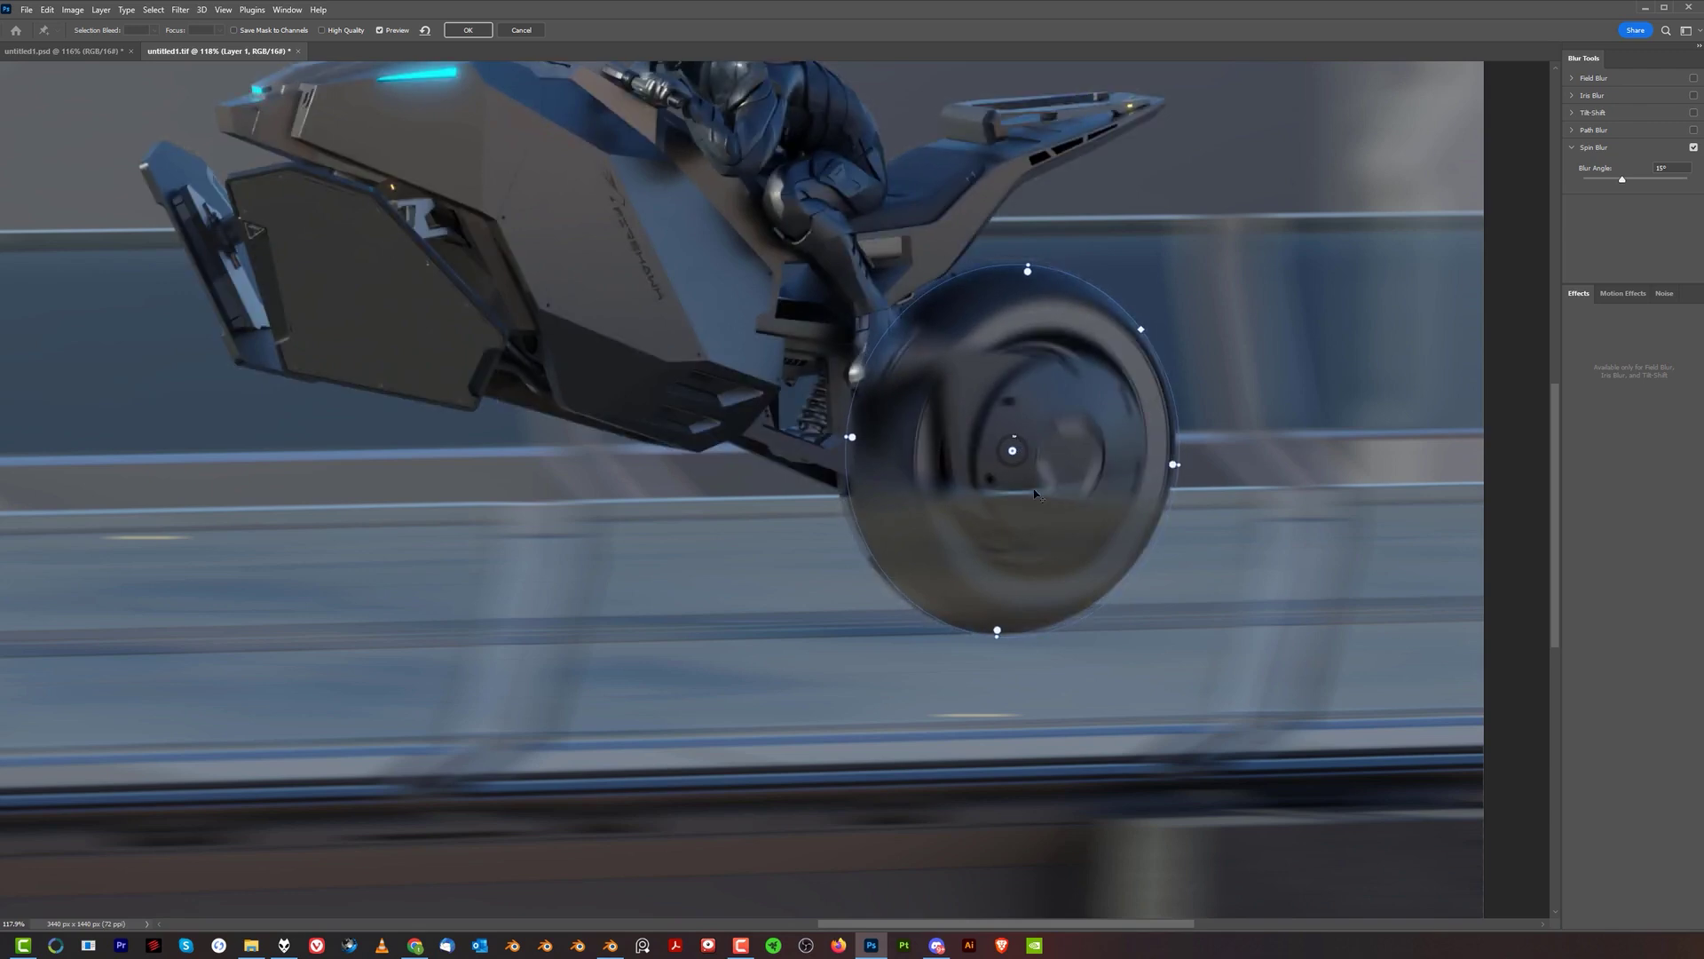
{"action": "left_click_drag", "start_coordinate": [1031, 451], "coordinate": [1020, 448]}
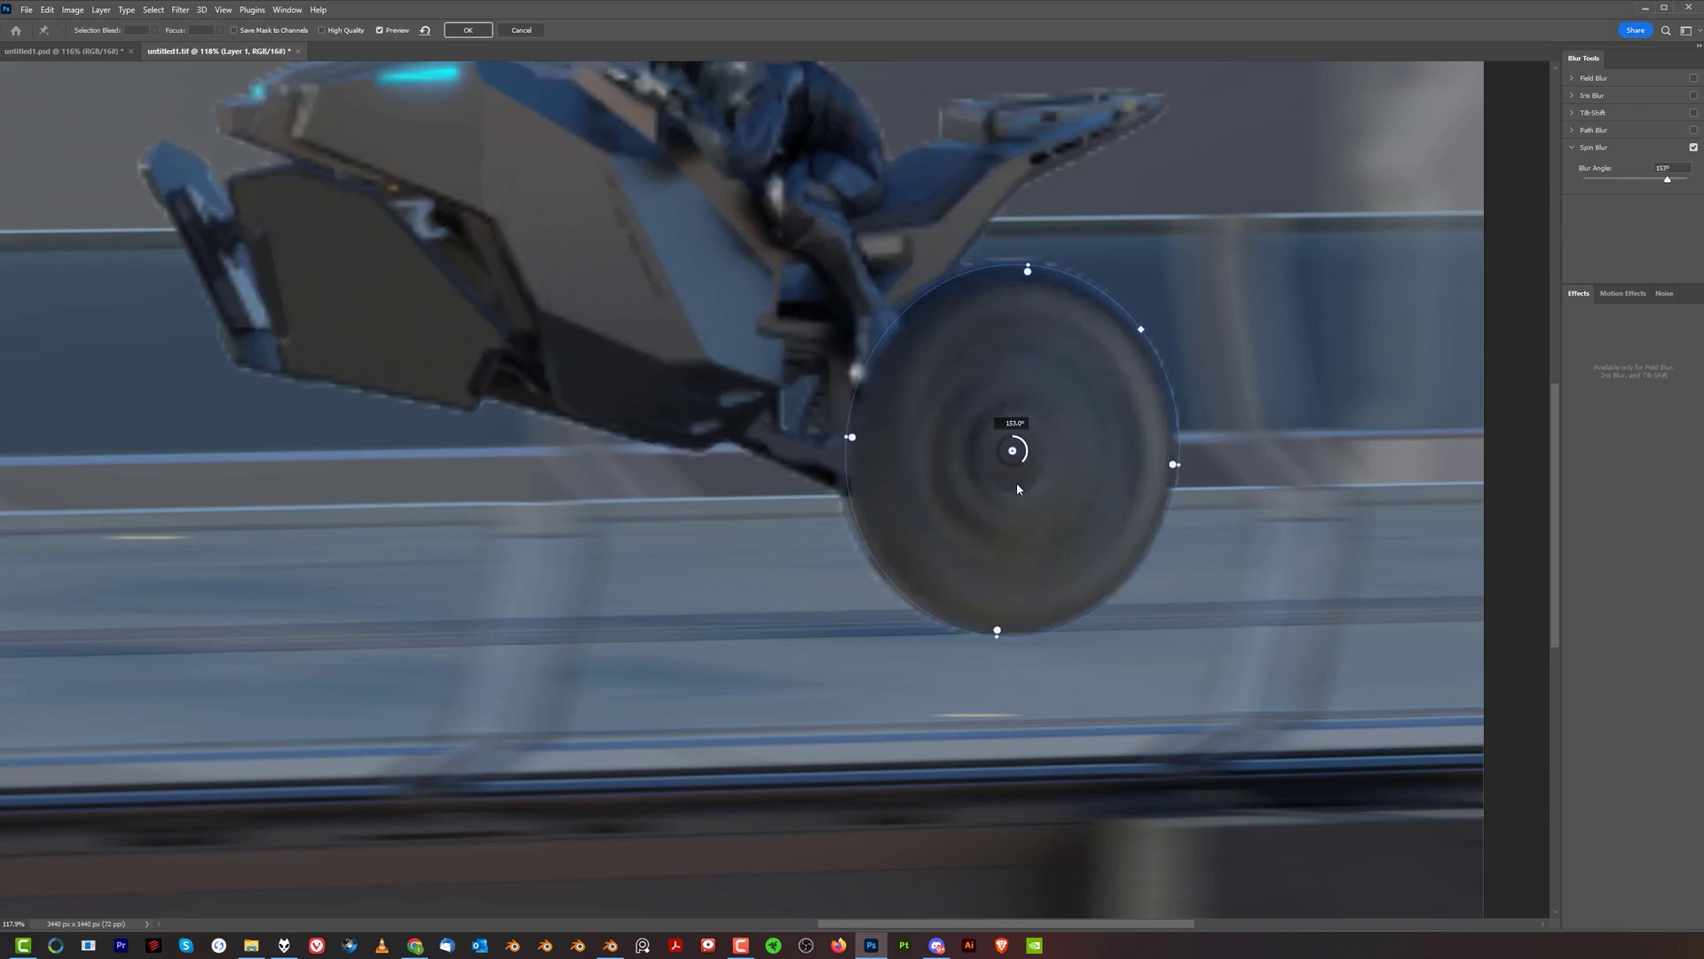
{"action": "key", "text": "ctrl+z"}
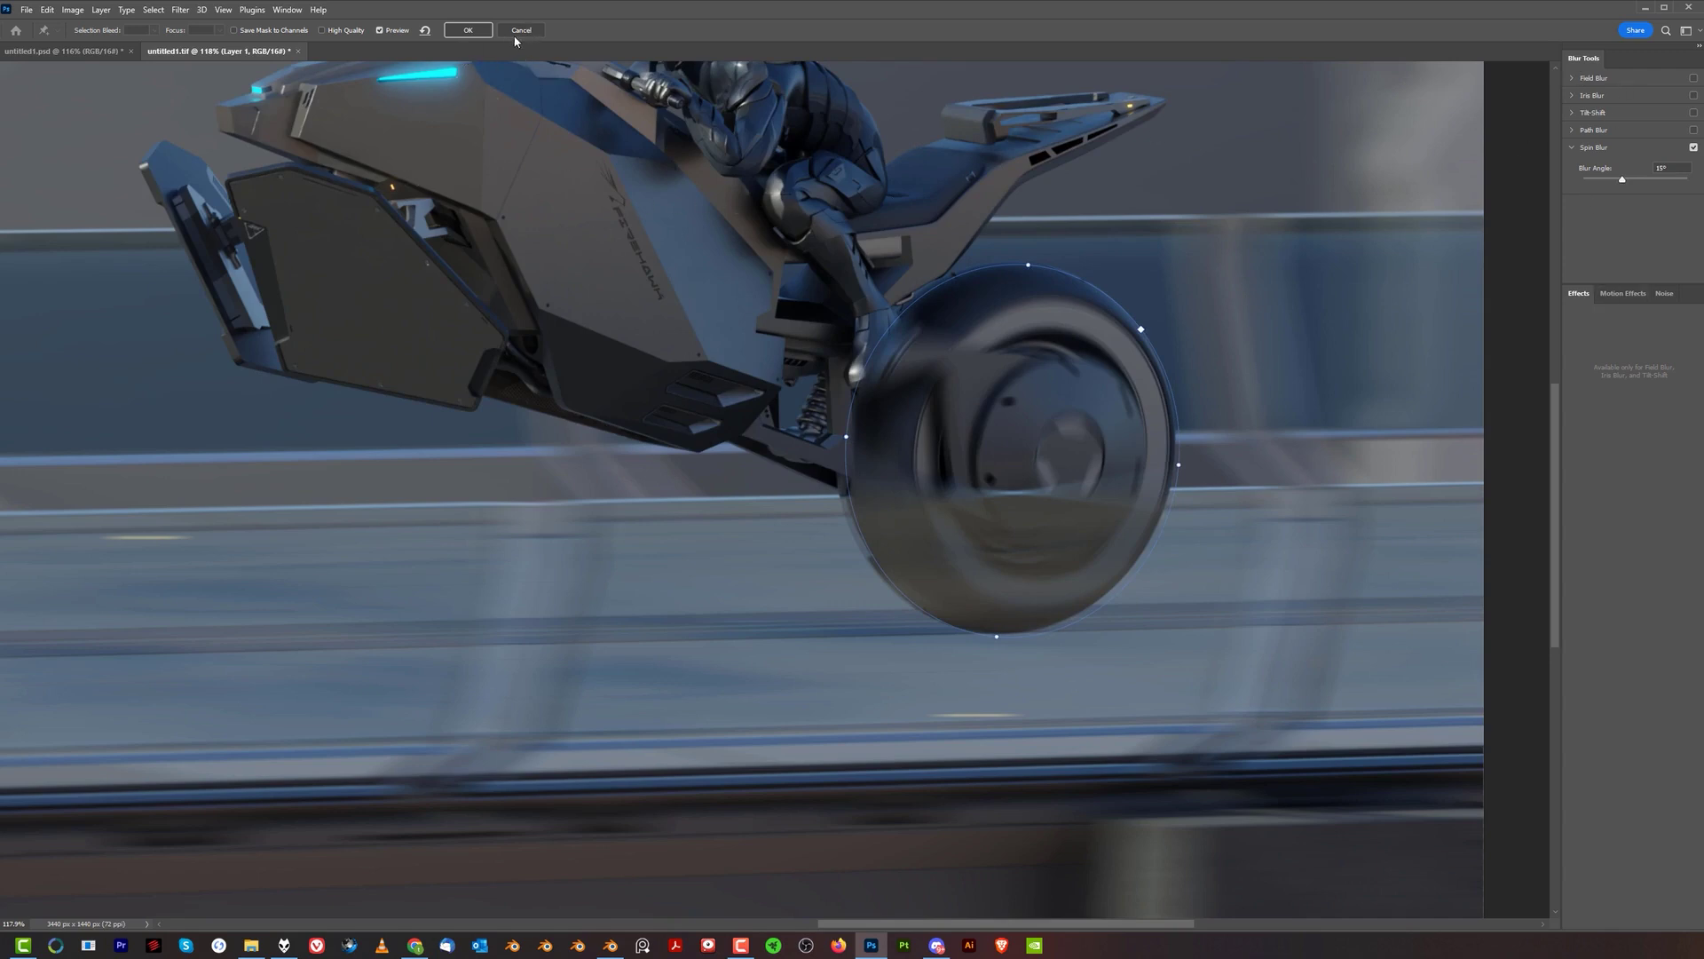
- Apply the Spin Blur to Layer 1, undo it, duplicate the layer and reapply the same blur to the copy
{"action": "left_click", "coordinate": [485, 31]}
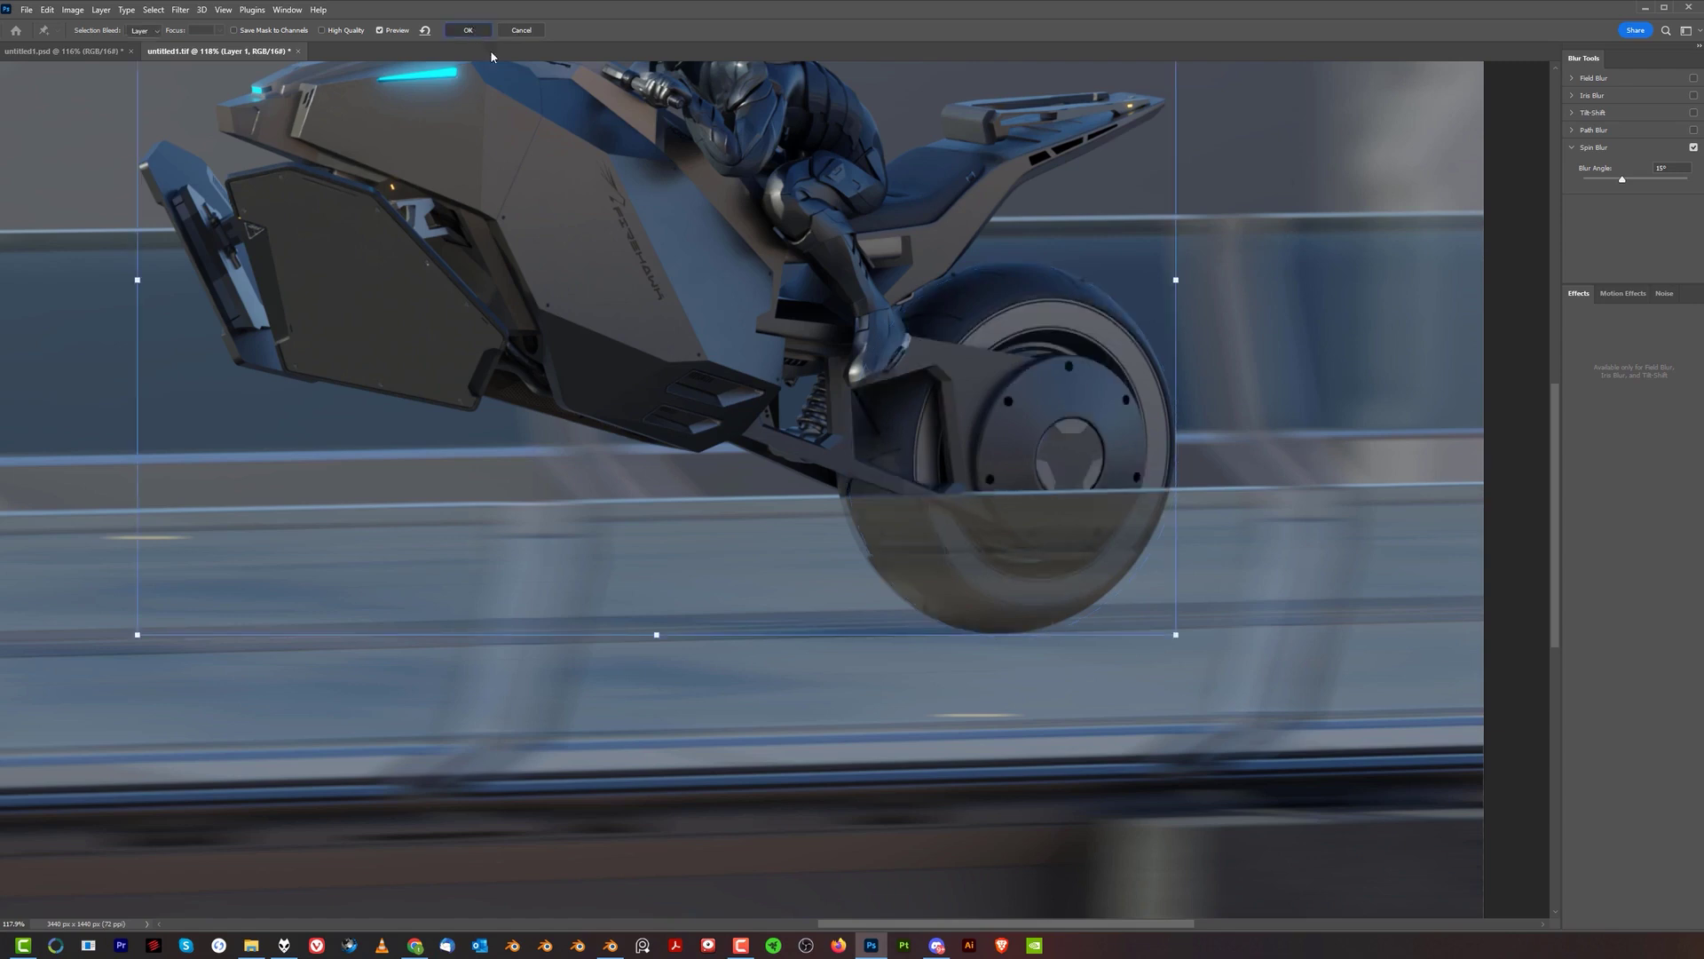
{"action": "key", "text": "ctrl+z"}
{"action": "key", "text": "ctrl+j"}
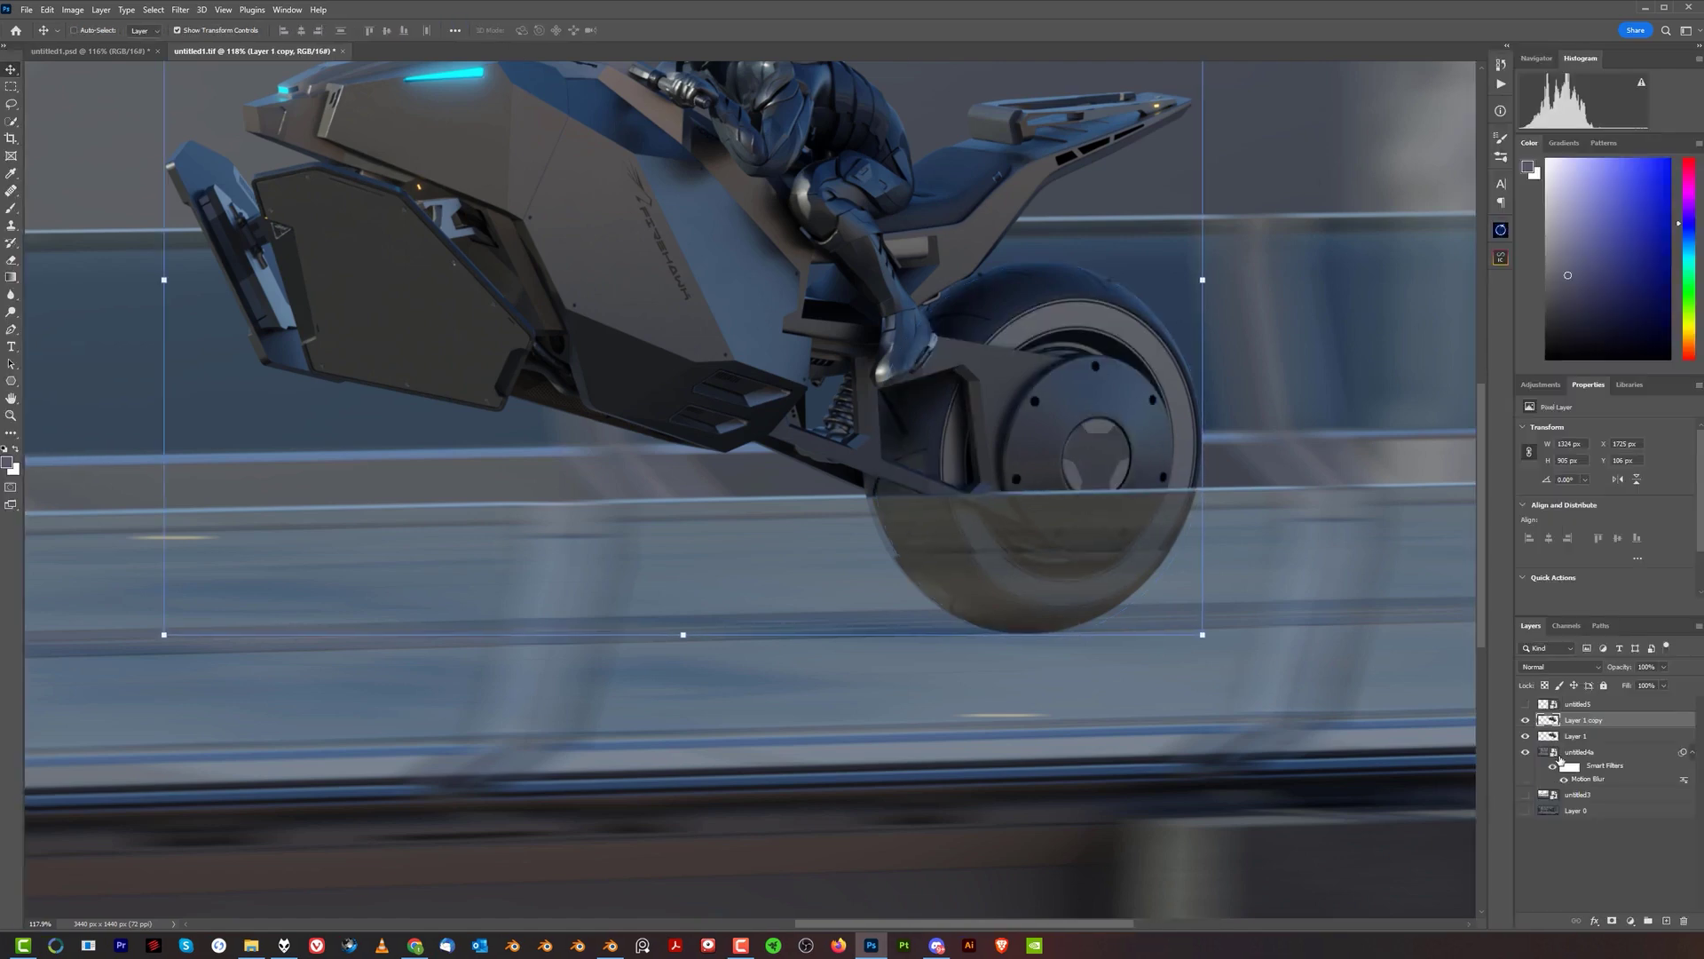
{"action": "key", "text": "ctrl+alt+f"}
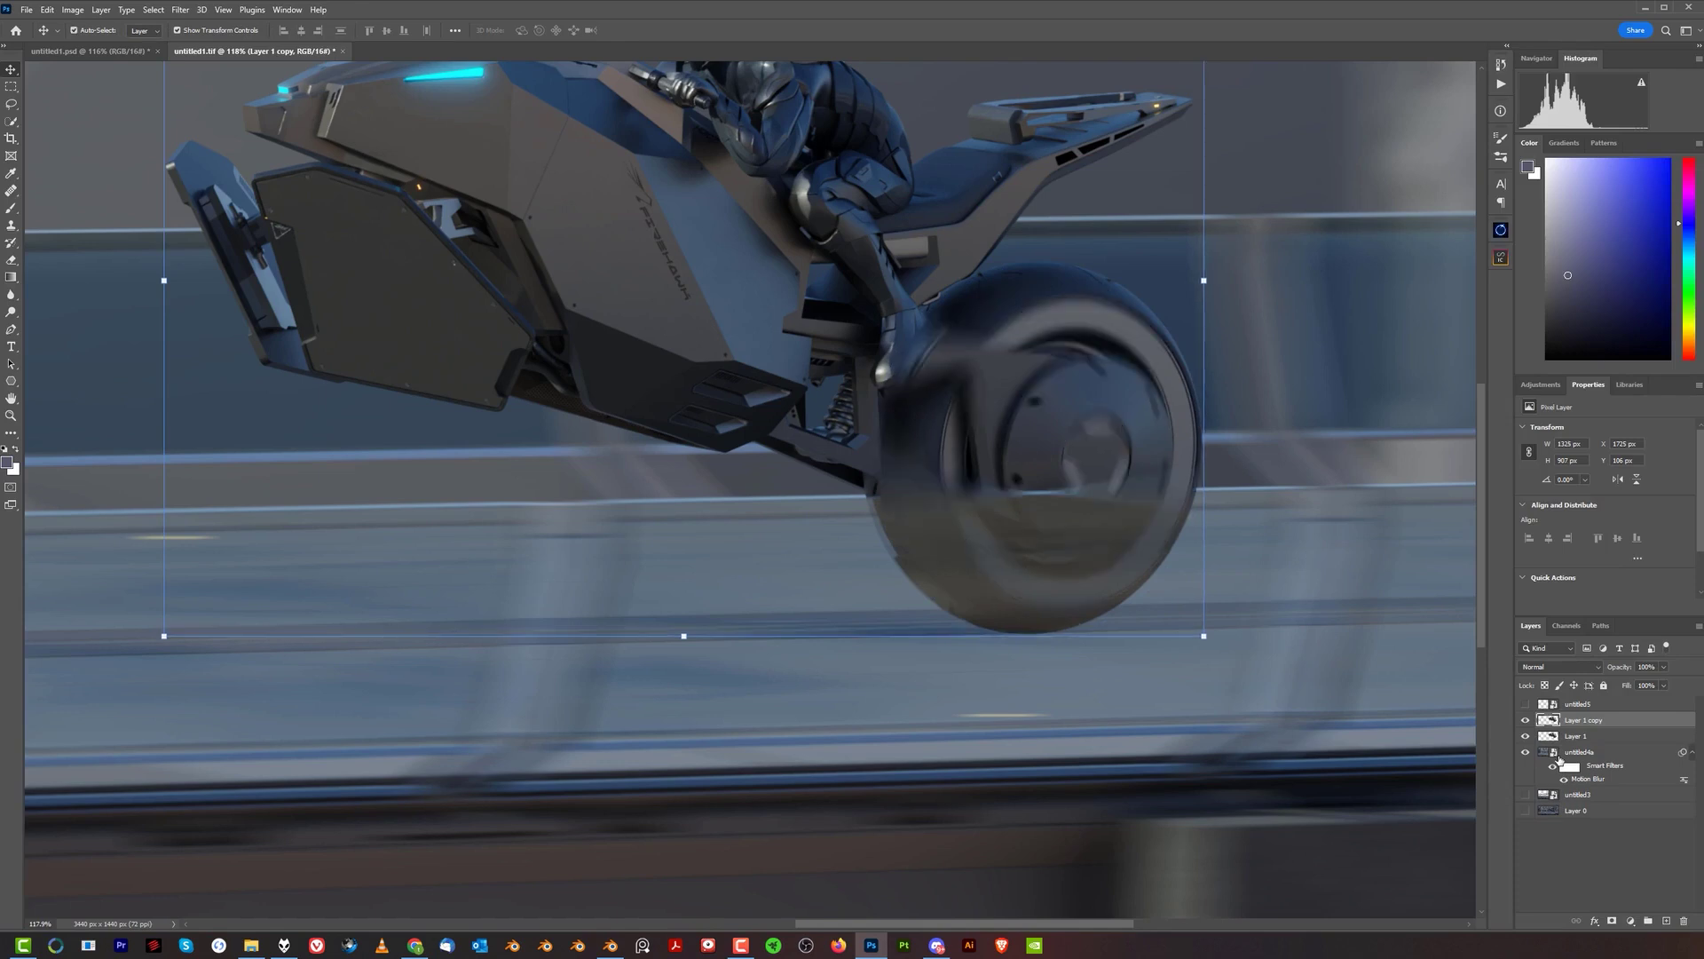
- Compare the sharp and spin-blurred wheel by toggling Layer 1 copy, and leave the copy hidden
{"action": "left_click", "coordinate": [1526, 720]}
{"action": "left_click", "coordinate": [1528, 721]}
{"action": "left_click", "coordinate": [1527, 720]}
{"action": "left_click", "coordinate": [1527, 720]}
{"action": "left_click", "coordinate": [1527, 720]}
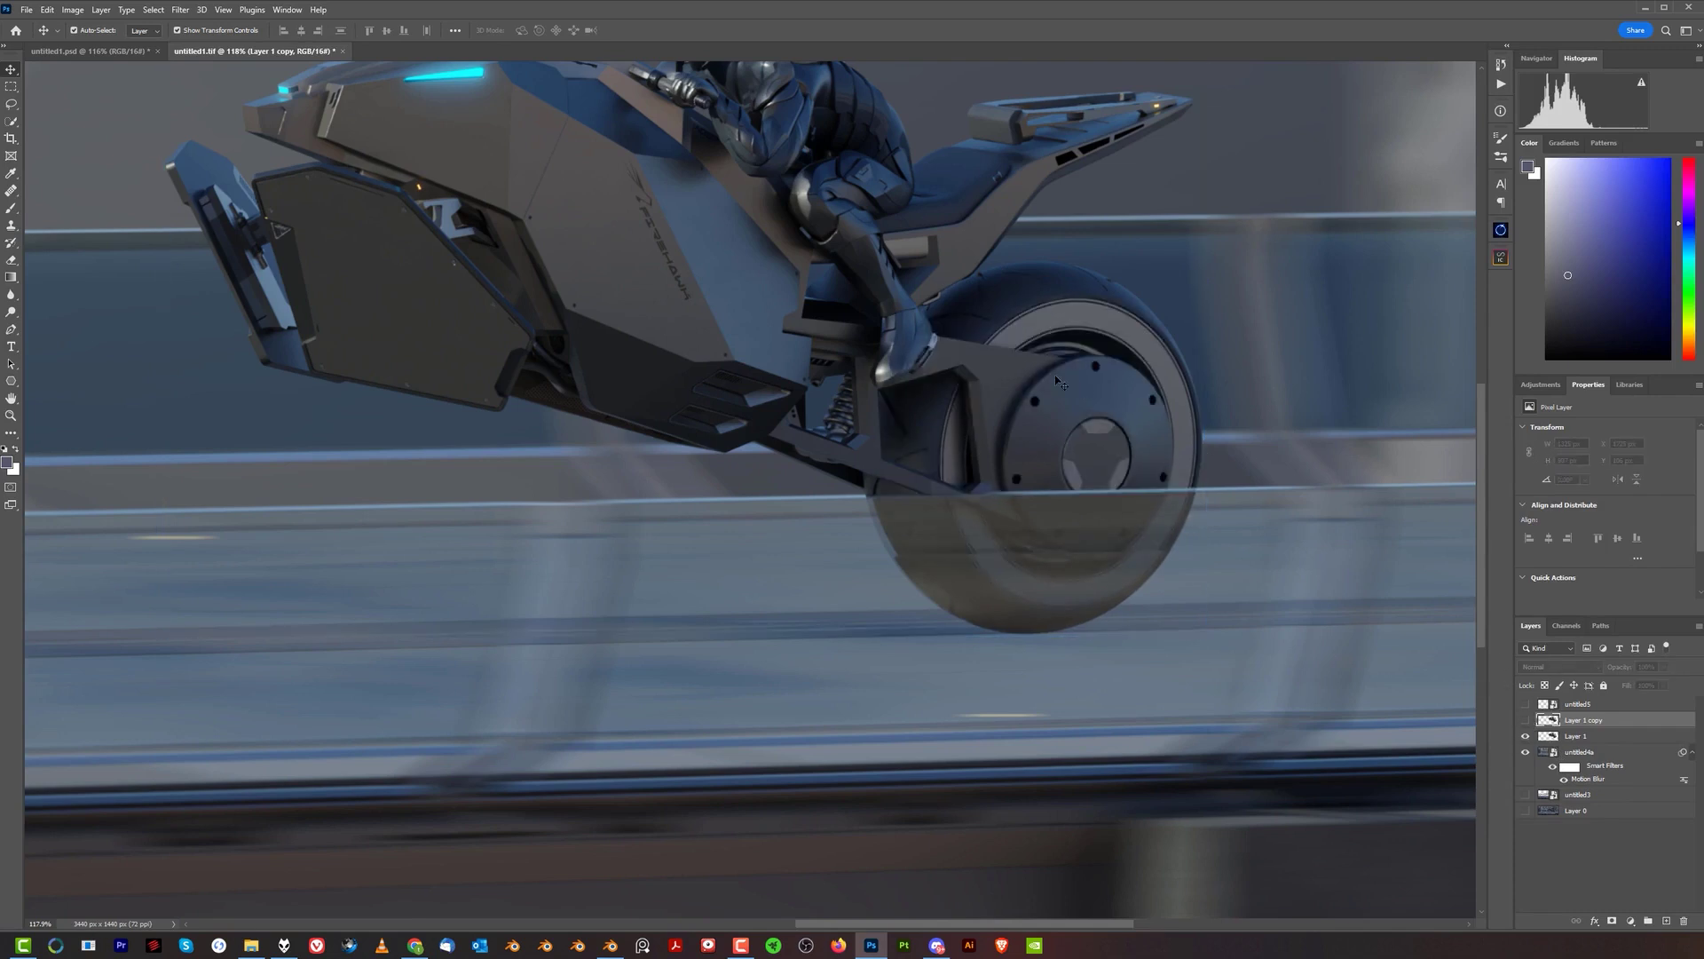
- With the Pen tool, trace a path from the rider's boot along the swingarm's upper edge and around the wheel hub's rim
{"action": "scroll", "coordinate": [1054, 377], "scroll_direction": "up", "scroll_amount": 6, "text": "alt"}
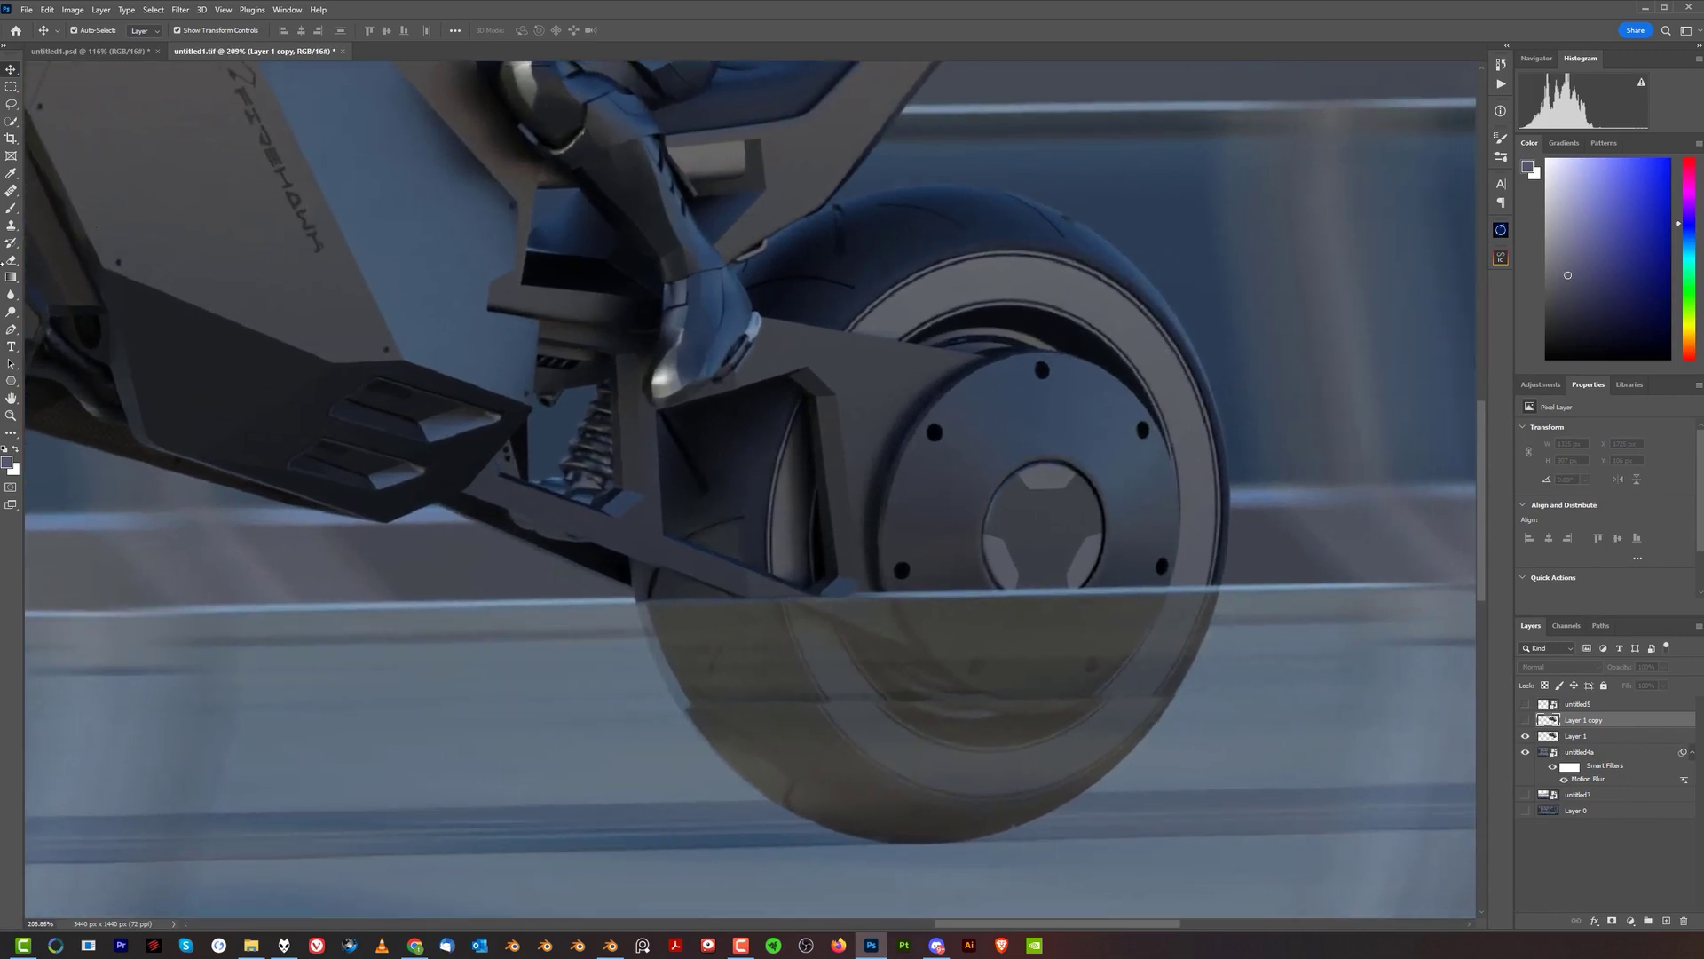
{"action": "left_click", "coordinate": [12, 329]}
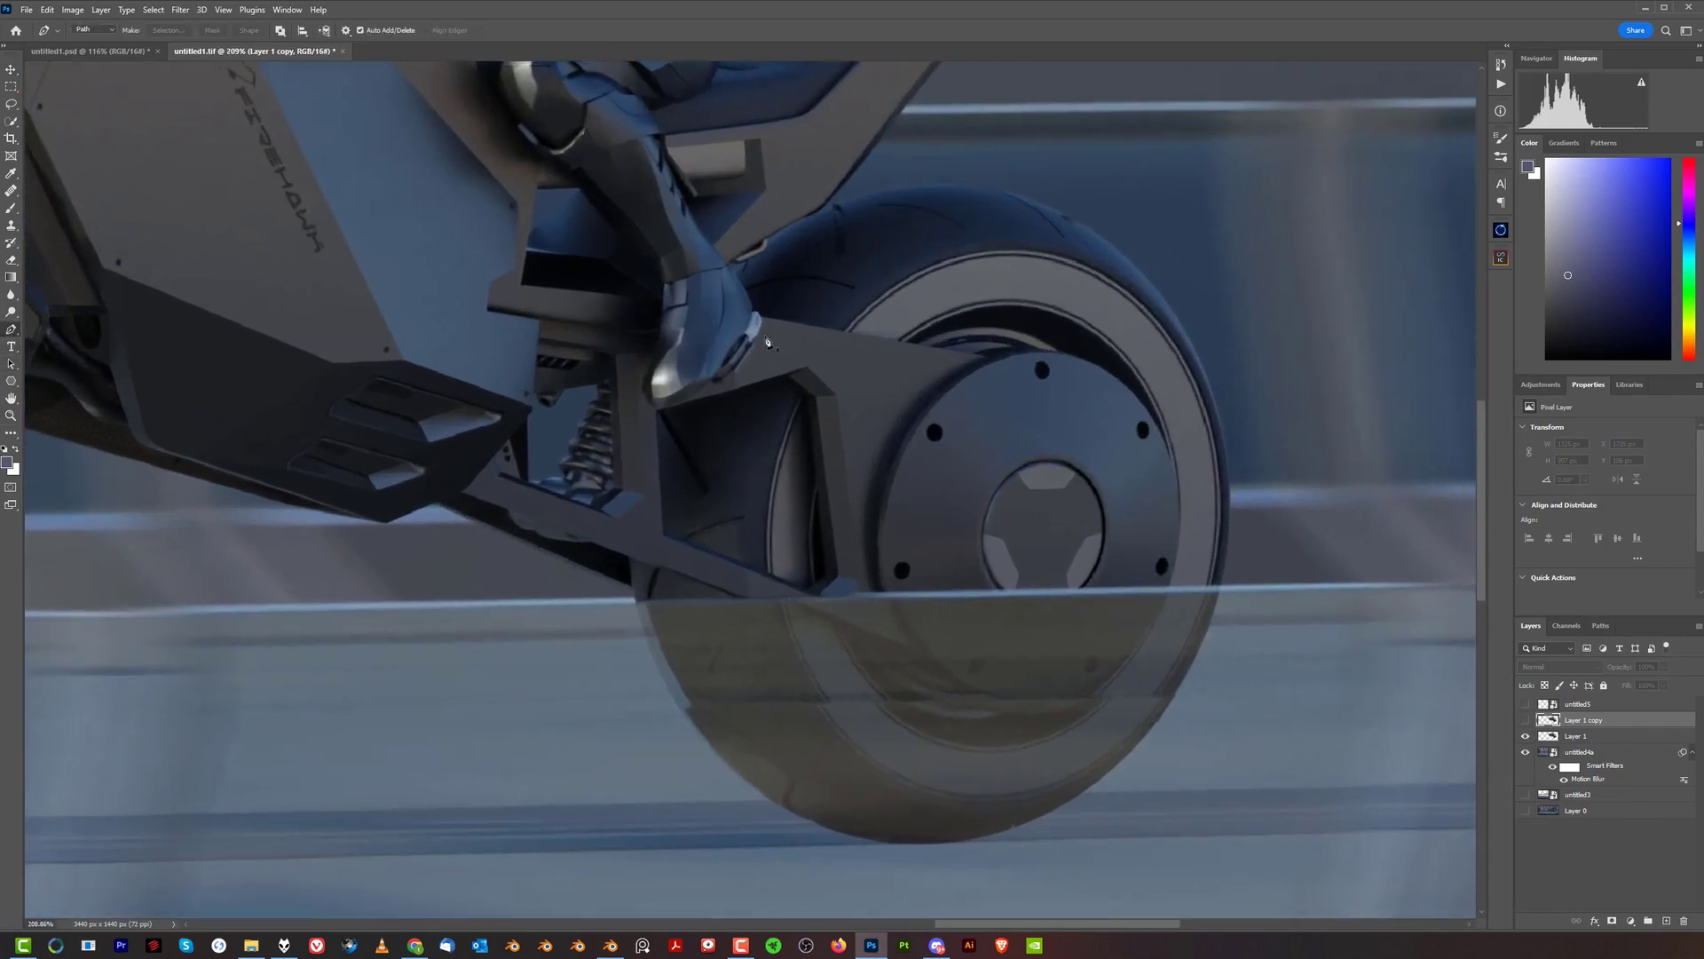
{"action": "scroll", "coordinate": [759, 318], "scroll_direction": "up", "scroll_amount": 5, "text": "alt"}
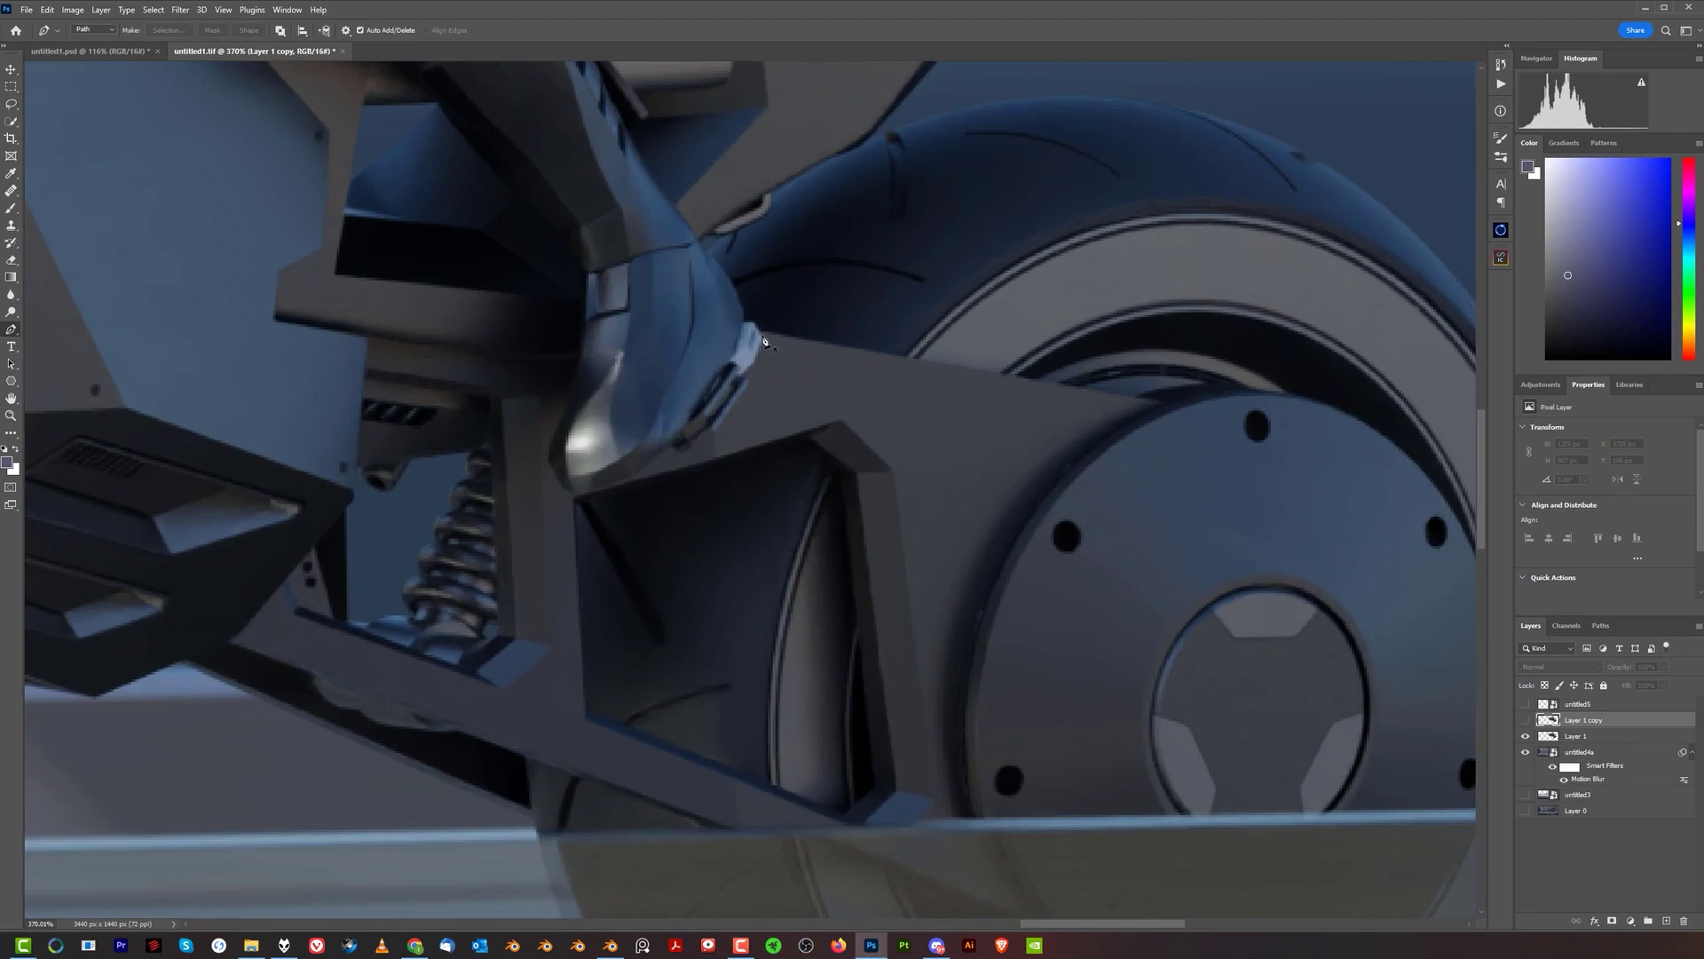
{"action": "left_click", "coordinate": [766, 339]}
{"action": "left_click", "coordinate": [1135, 398]}
{"action": "left_click_drag", "start_coordinate": [1206, 474], "coordinate": [946, 333]}
{"action": "left_click_drag", "start_coordinate": [1148, 401], "coordinate": [1224, 636]}
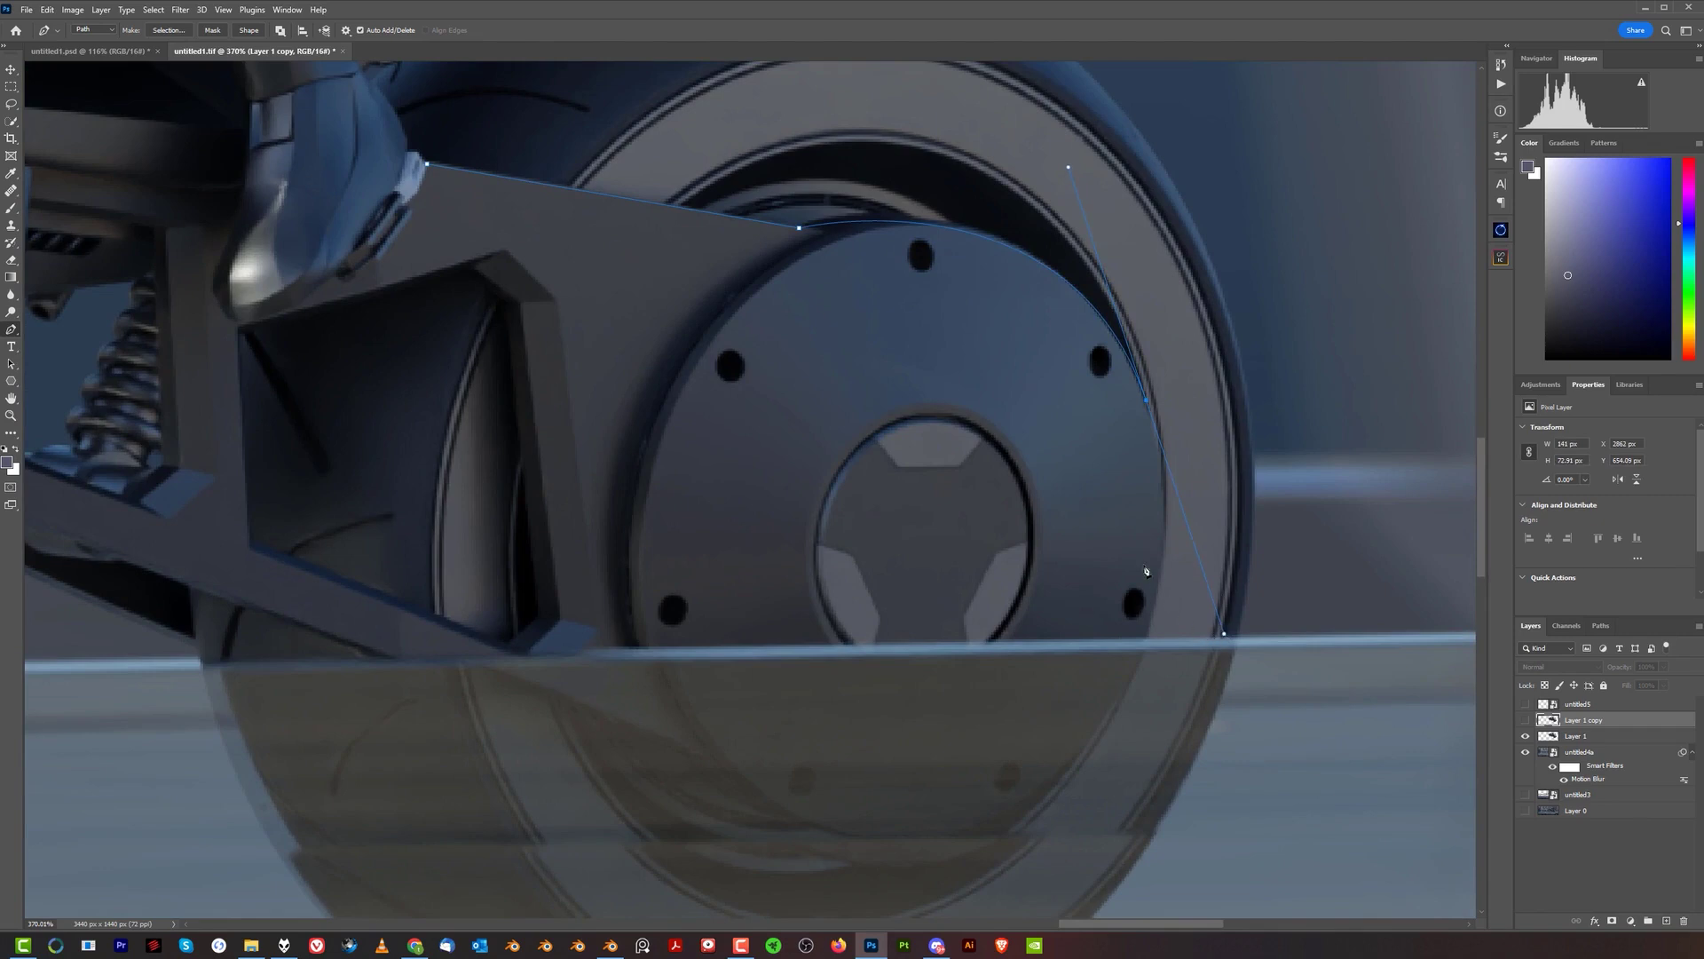
{"action": "scroll", "coordinate": [1112, 536], "scroll_direction": "down", "scroll_amount": 5, "text": "alt"}
{"action": "left_click_drag", "start_coordinate": [896, 508], "coordinate": [981, 396]}
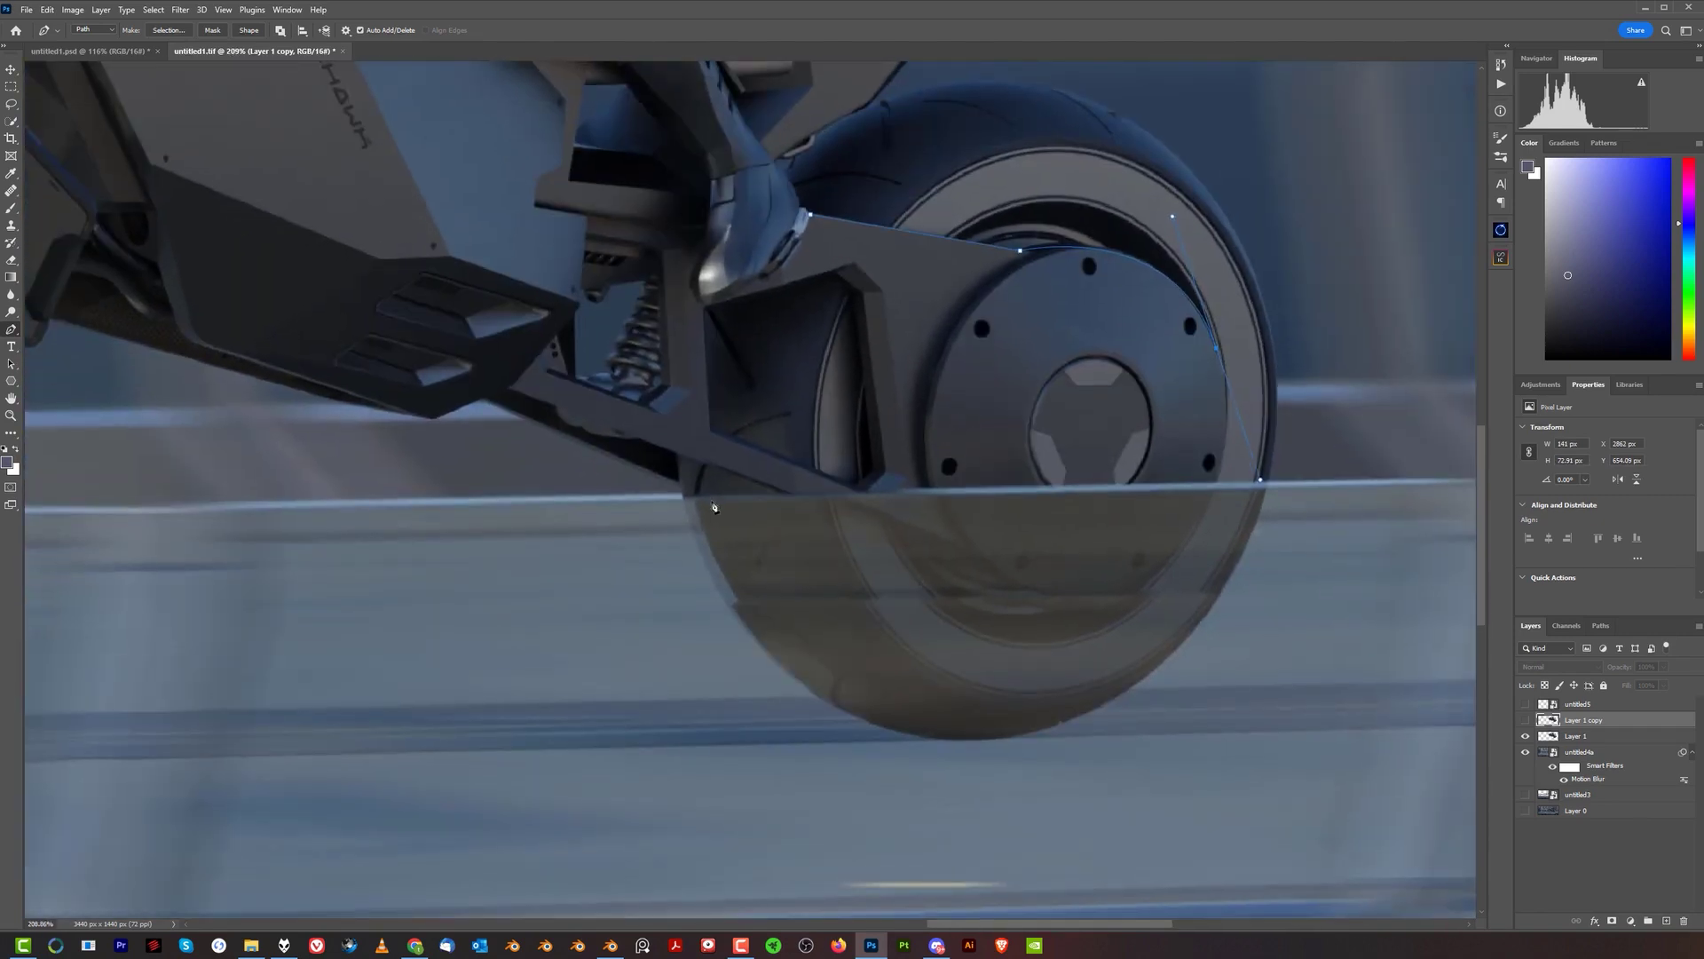
{"action": "scroll", "coordinate": [1153, 552], "scroll_direction": "down", "scroll_amount": 3, "text": "alt"}
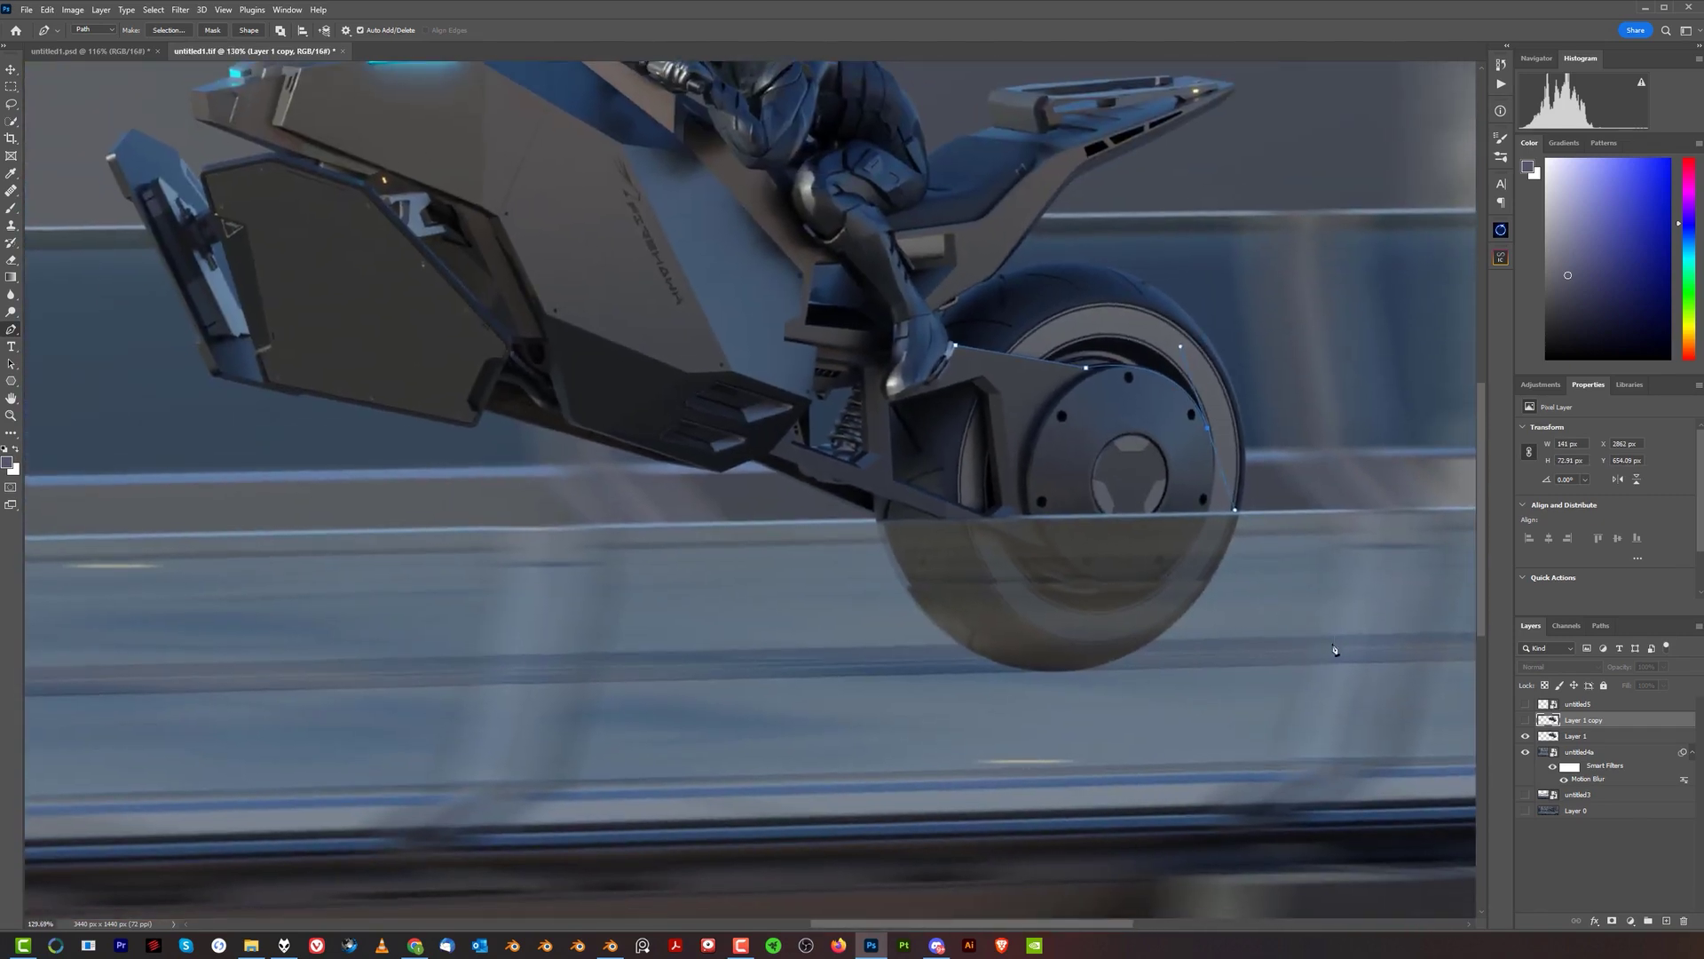
- Switch to untitled1.psd and examine the blurred rear wheel's masked outline by loading its layer mask as a selection
{"action": "left_click", "coordinate": [124, 50]}
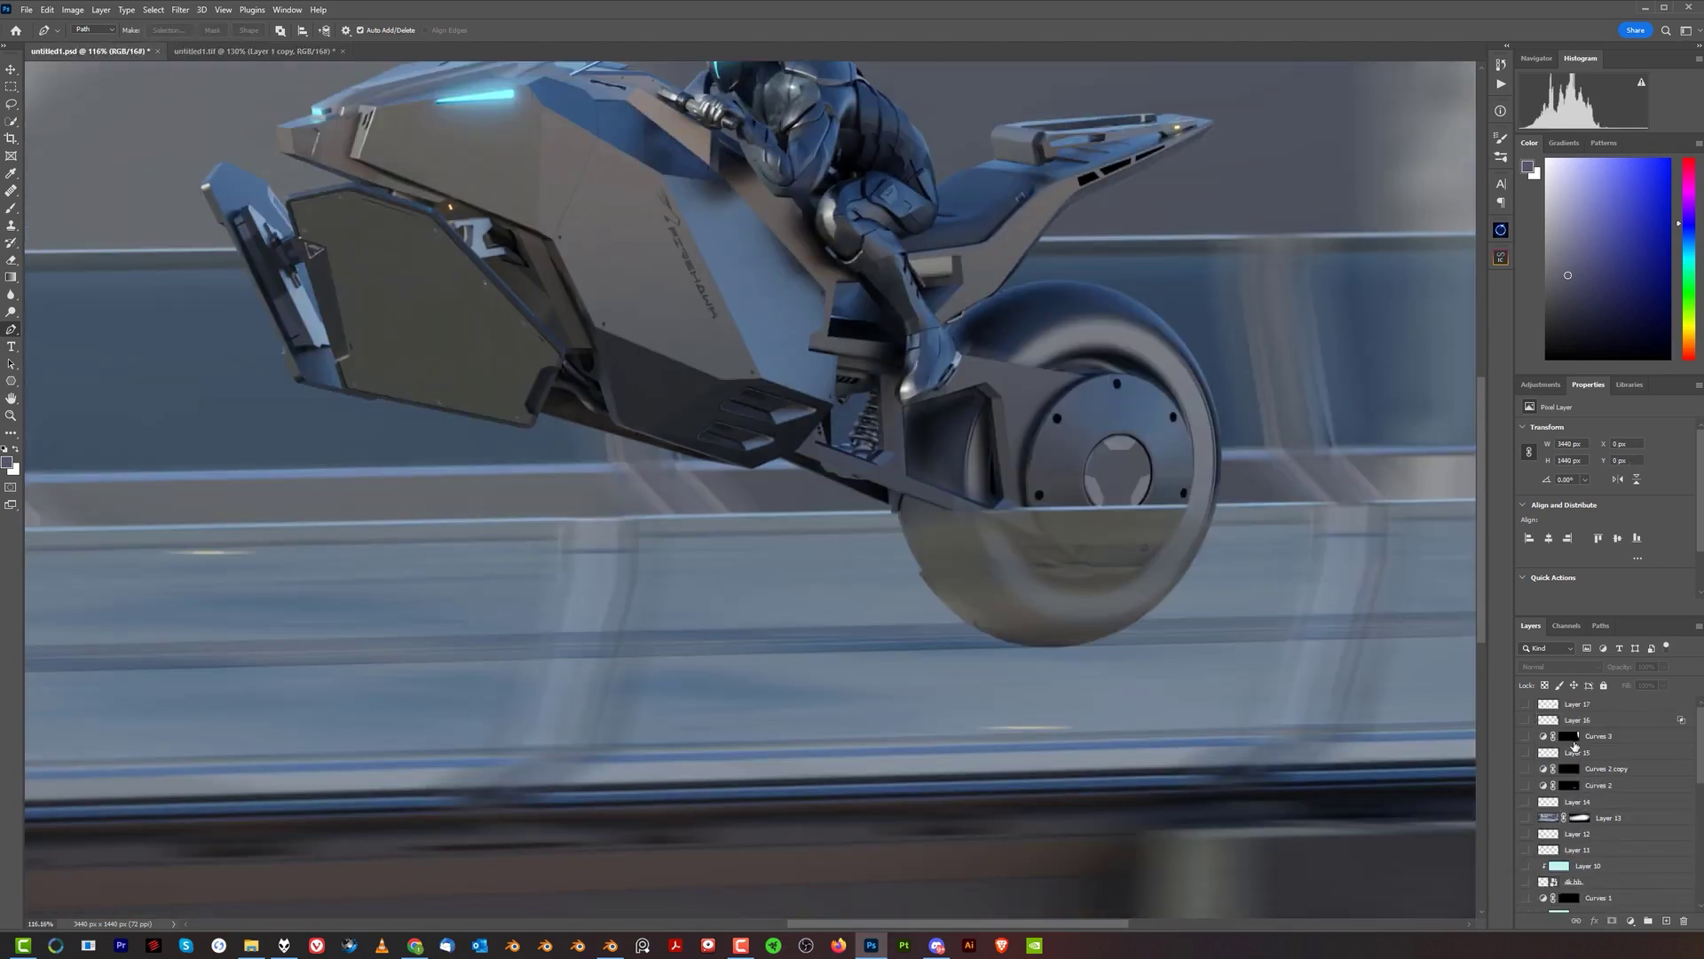
{"action": "scroll", "coordinate": [1583, 861], "scroll_direction": "down", "scroll_amount": 8}
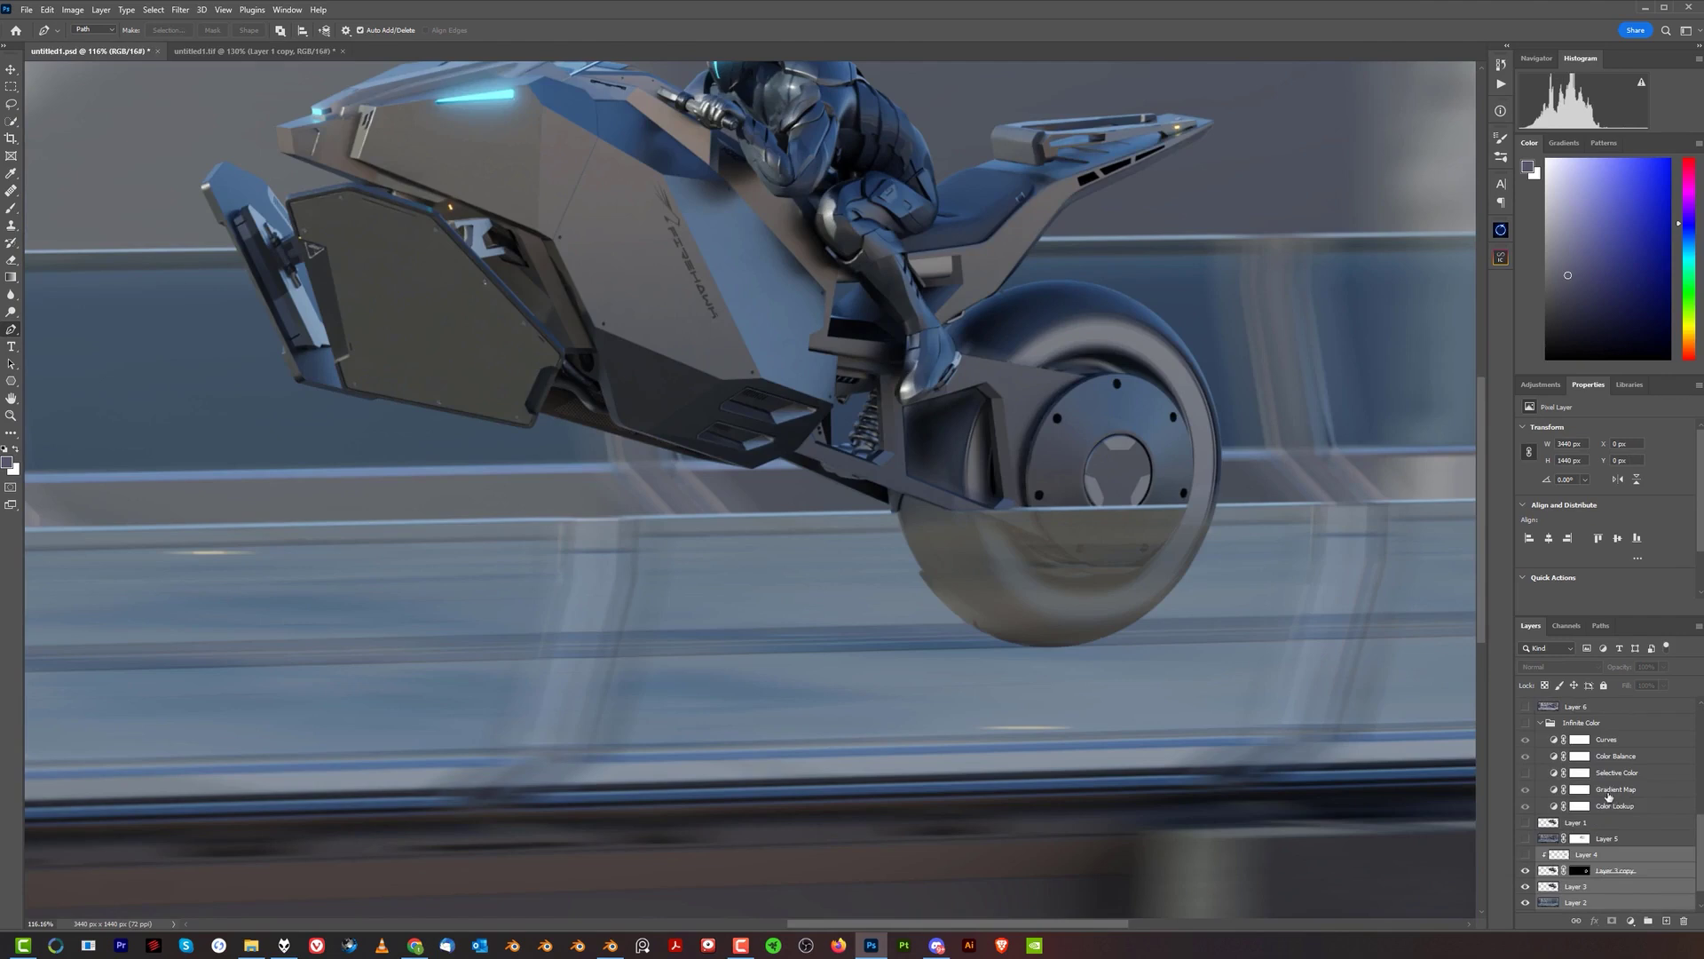
{"action": "left_click", "coordinate": [1575, 872], "text": "ctrl"}
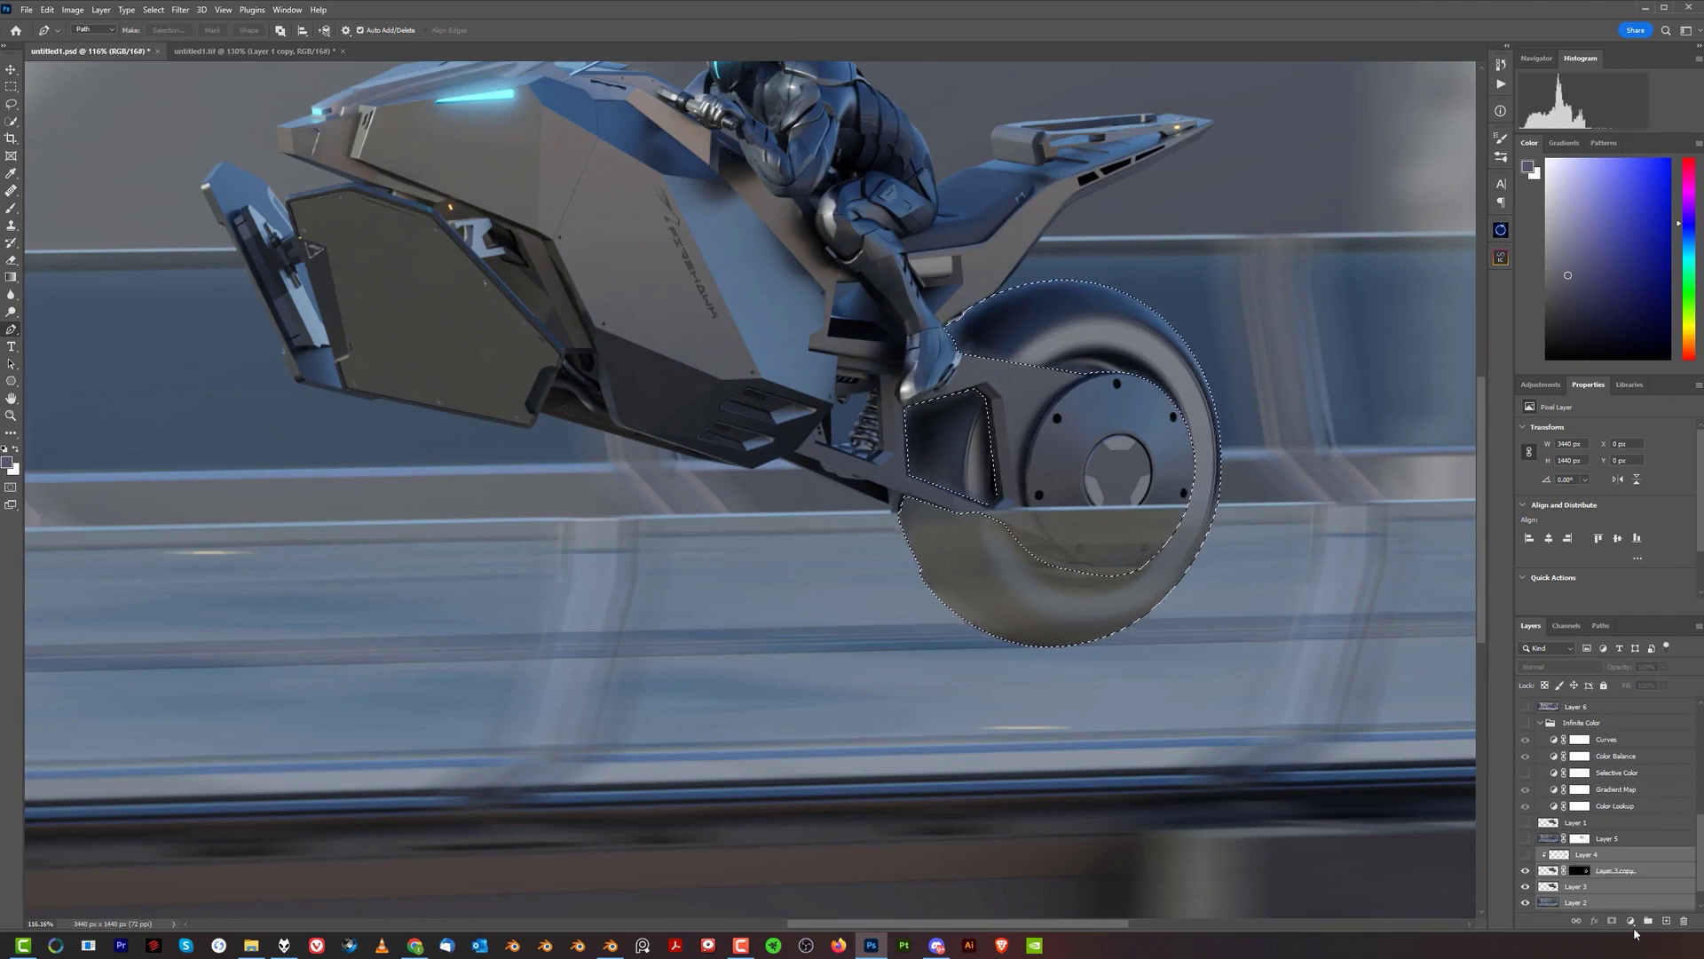
{"action": "scroll", "coordinate": [1172, 451], "scroll_direction": "up", "scroll_amount": 3, "text": "alt"}
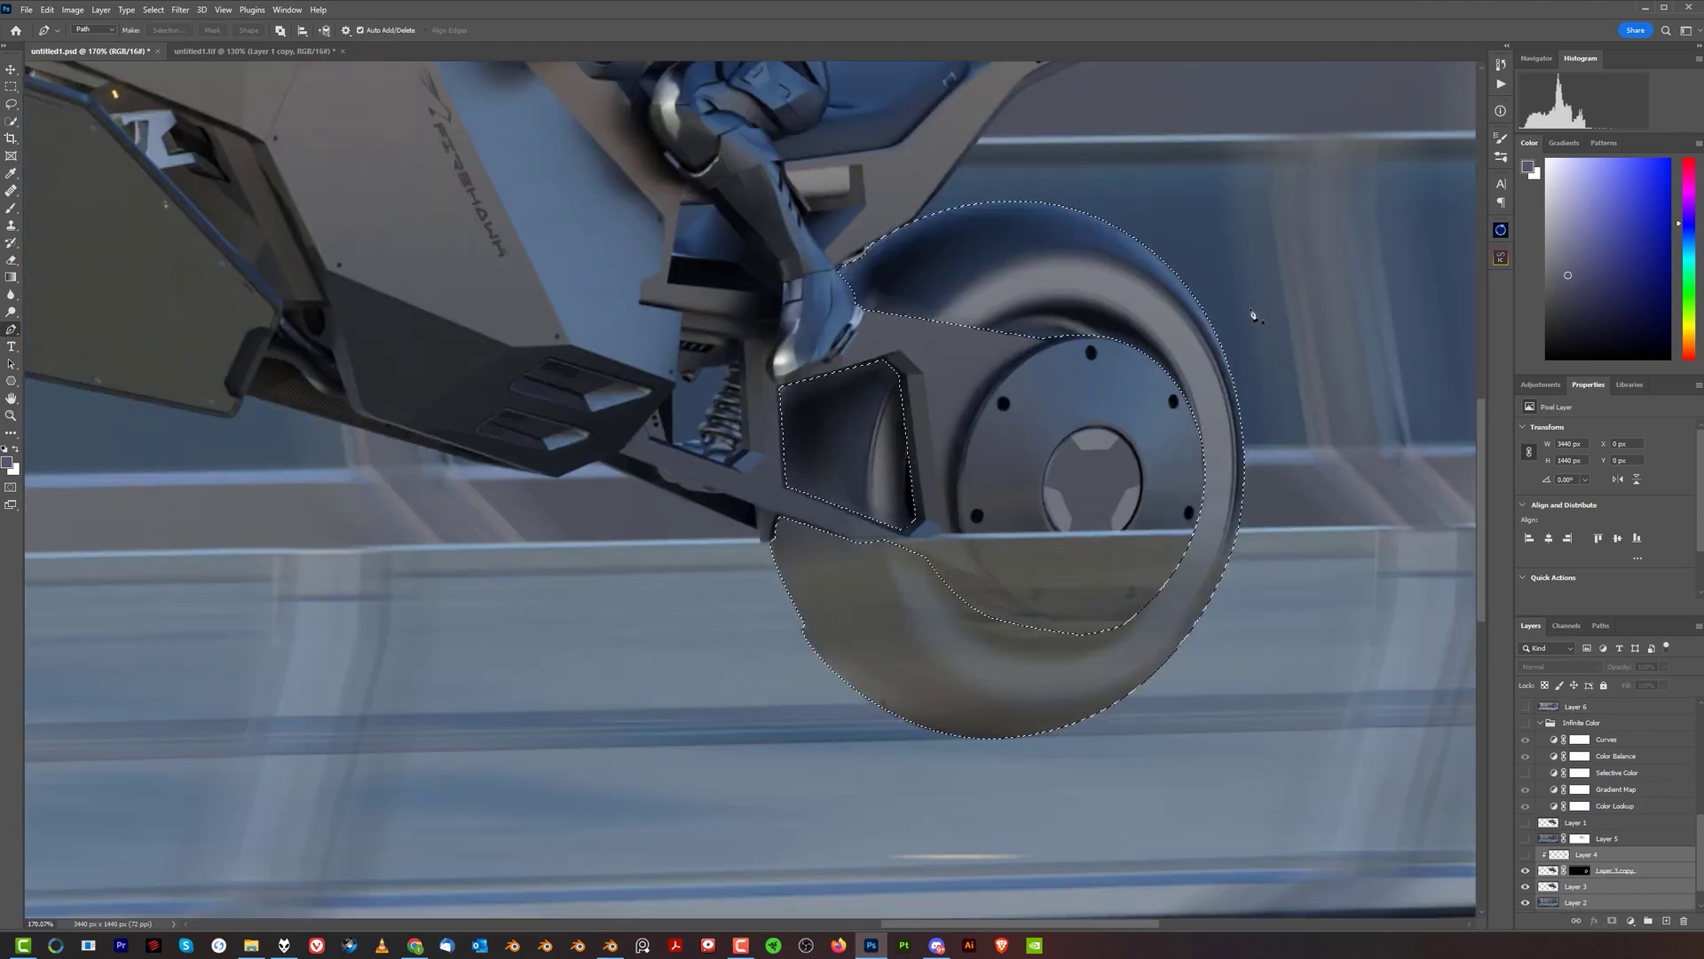
{"action": "scroll", "coordinate": [1139, 463], "scroll_direction": "up", "scroll_amount": 2, "text": "alt"}
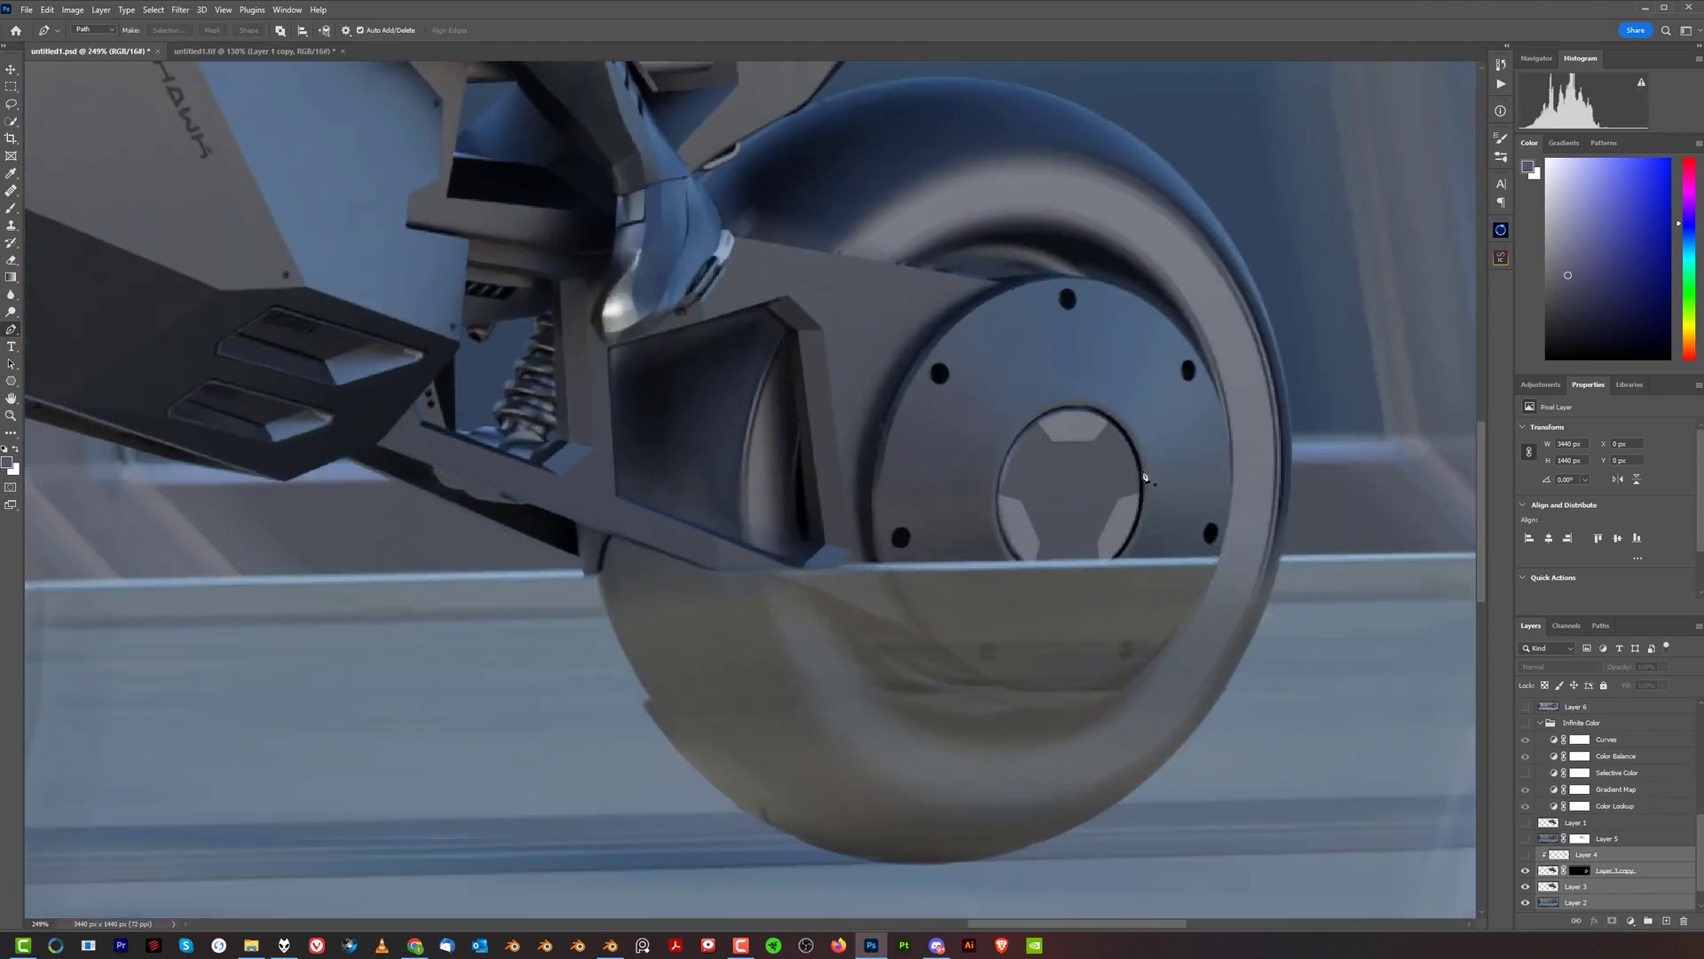
{"action": "left_click_drag", "start_coordinate": [1166, 512], "coordinate": [1118, 458]}
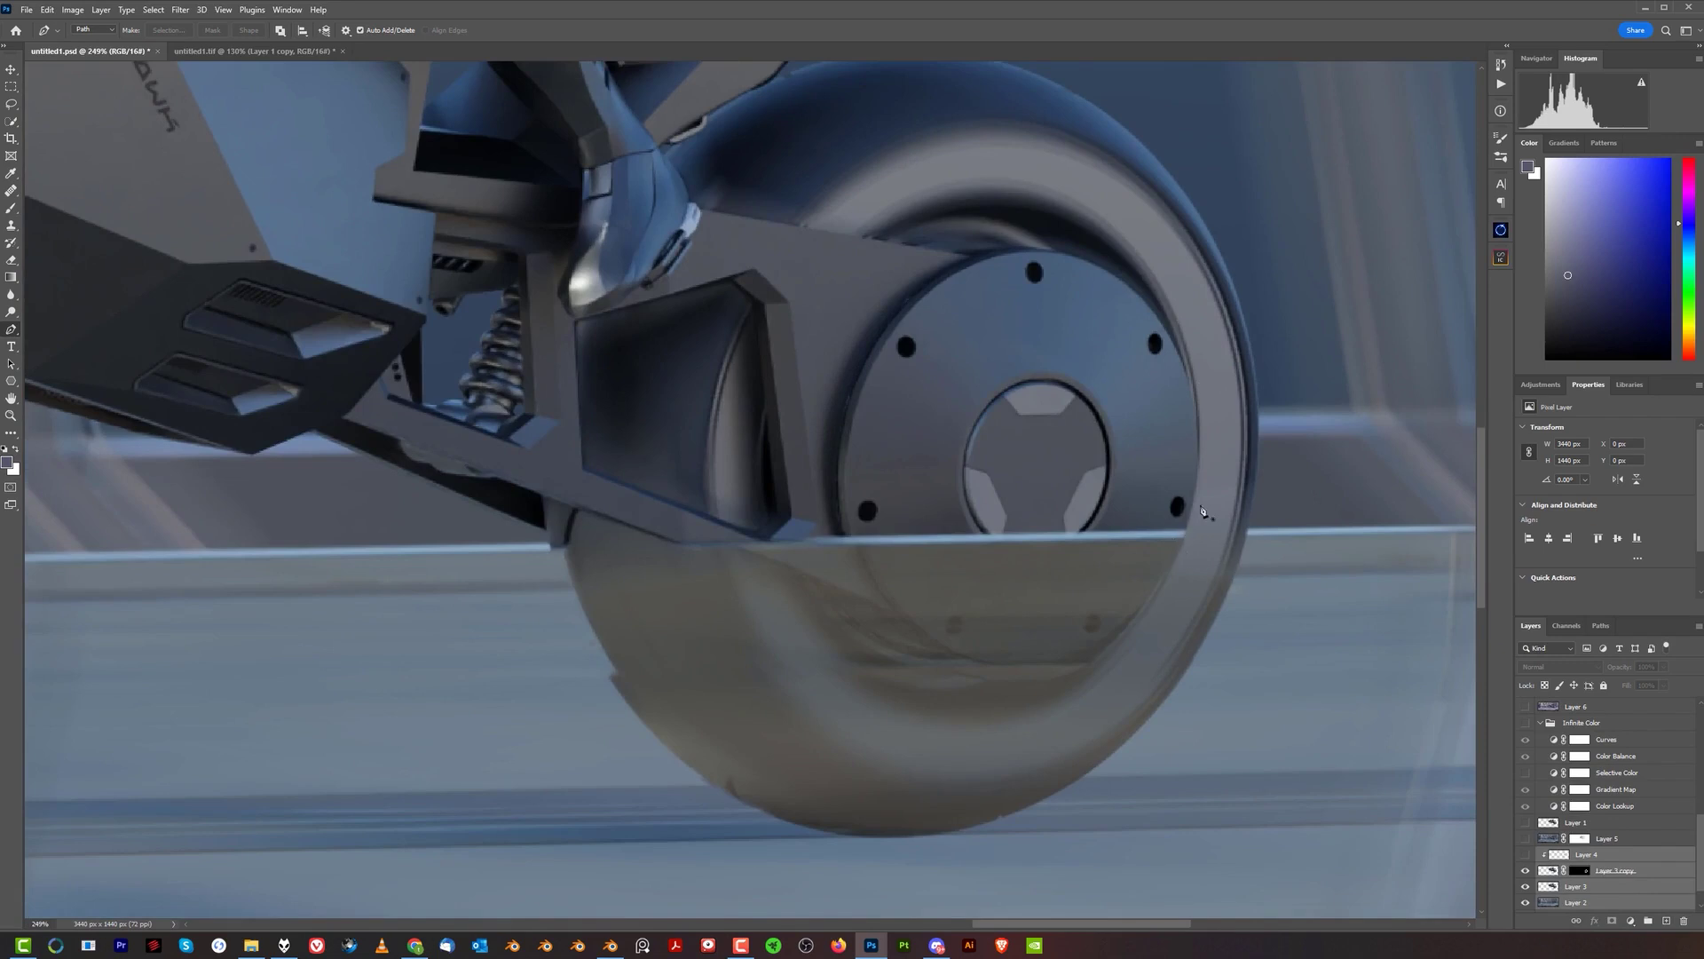
{"action": "left_click_drag", "start_coordinate": [1121, 569], "coordinate": [1072, 588]}
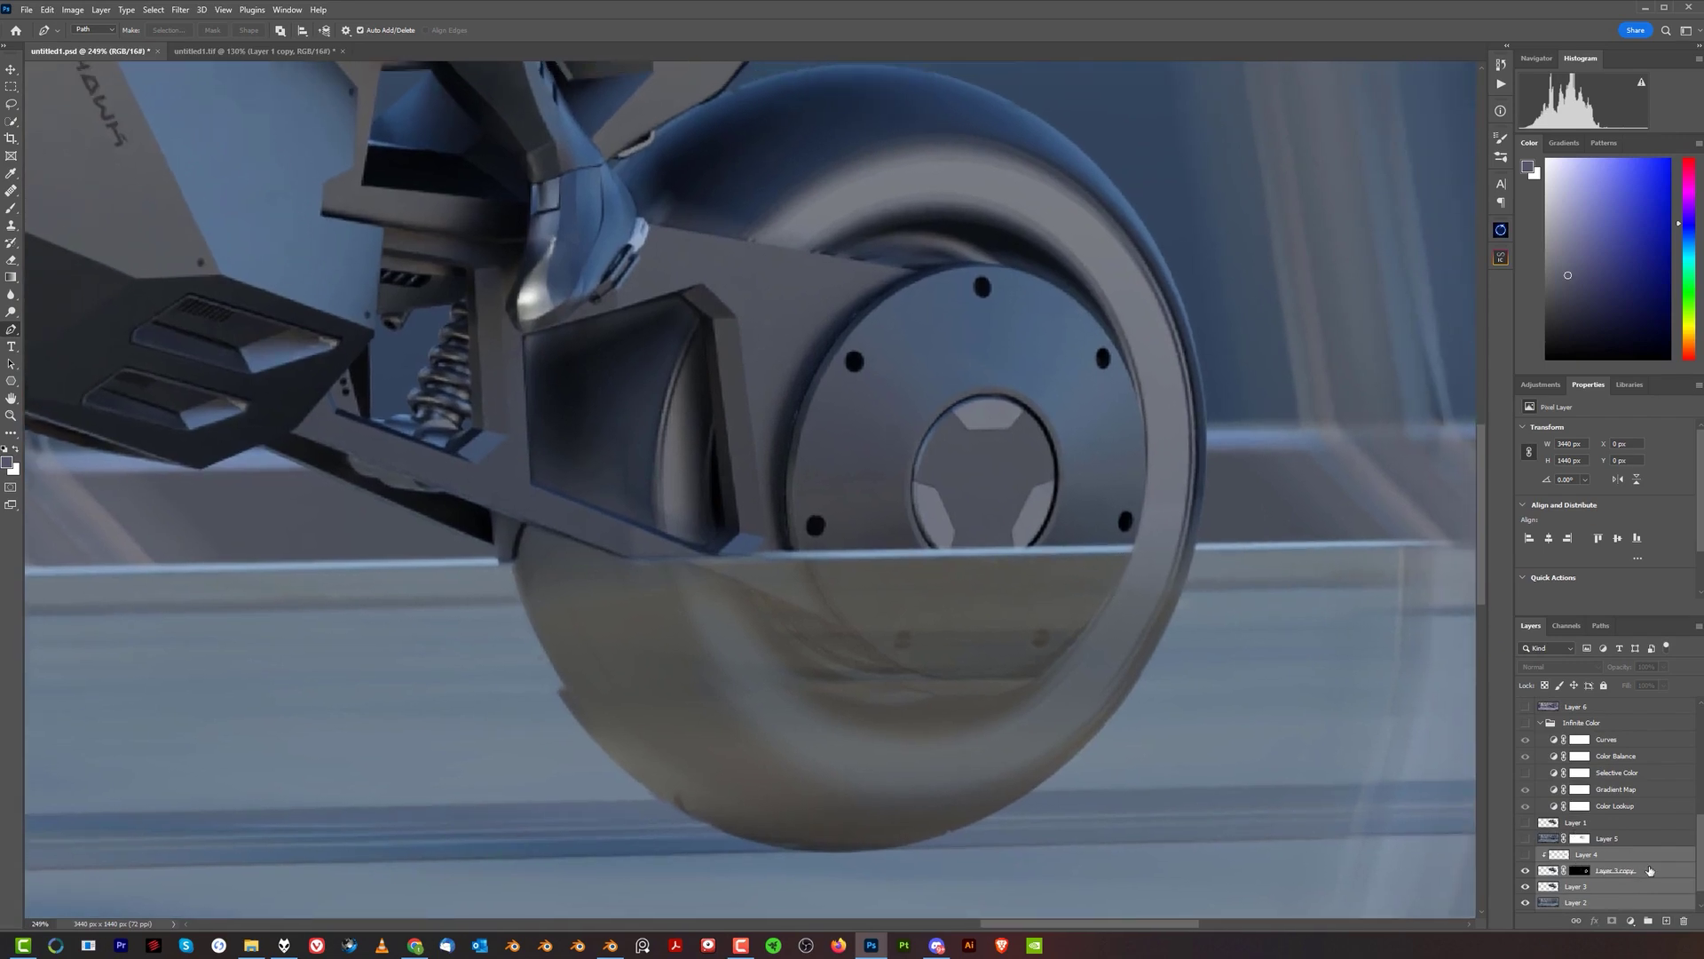
- Add a new layer and trace a narrow Pen path along the bridge railing's bright upper edge across the rear wheel
{"action": "left_click", "coordinate": [1668, 919]}
{"action": "scroll", "coordinate": [1050, 552], "scroll_direction": "up", "scroll_amount": 4, "text": "alt"}
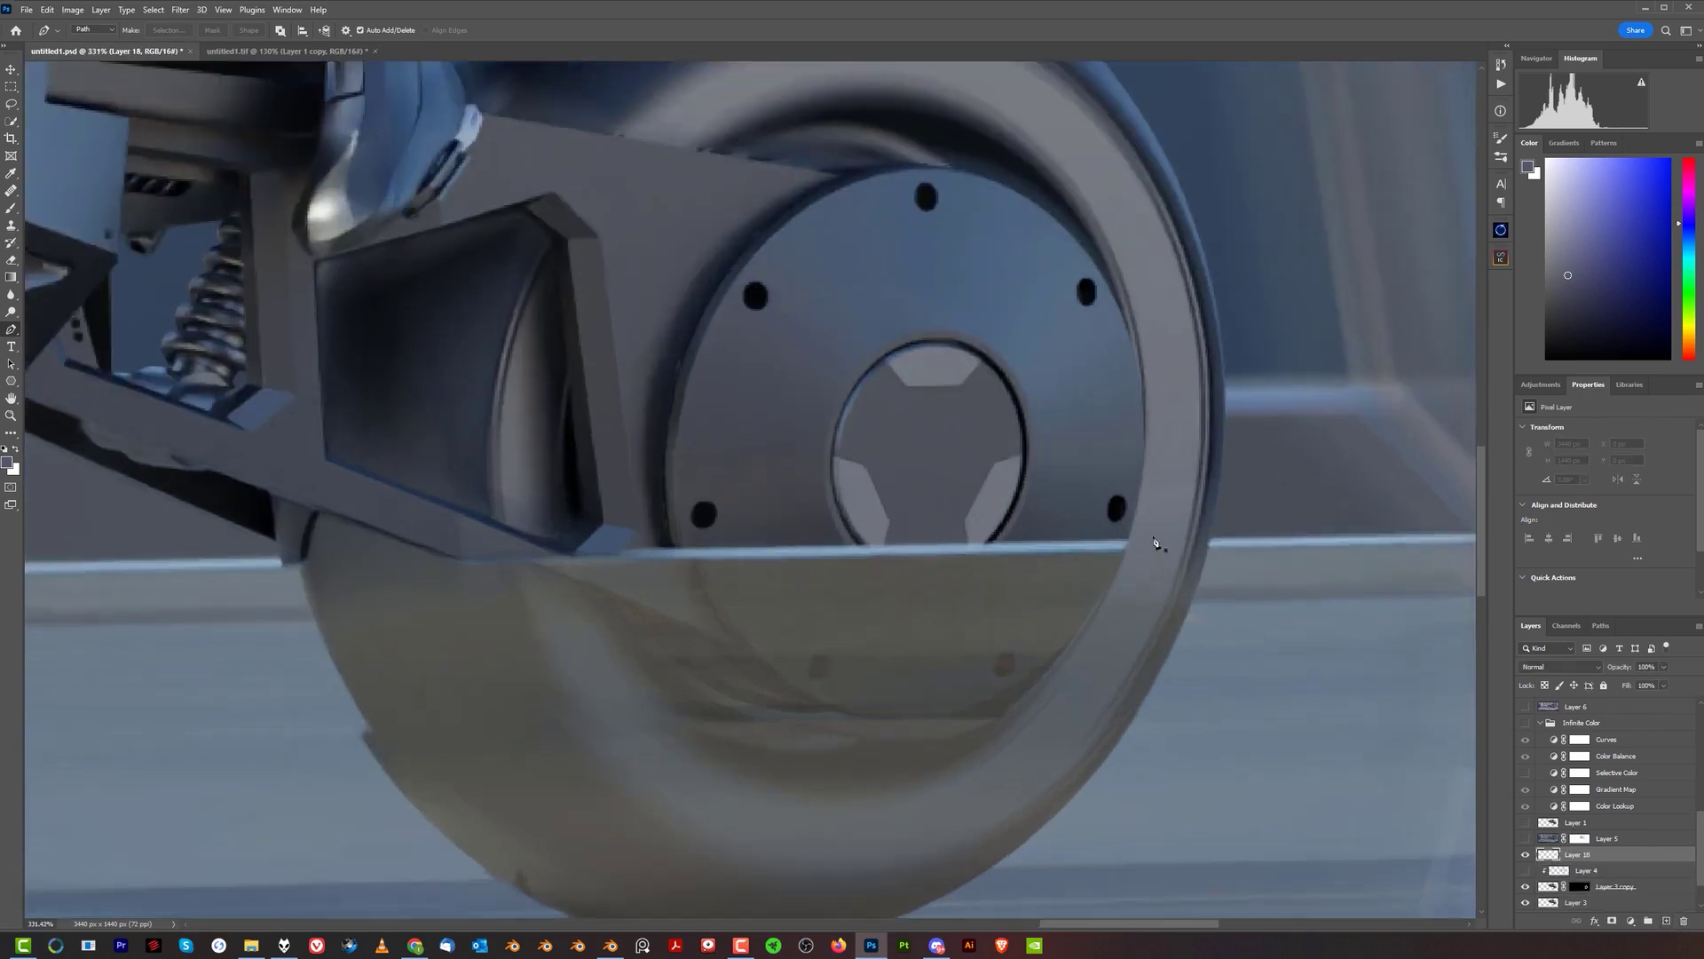
{"action": "scroll", "coordinate": [905, 544], "scroll_direction": "down", "scroll_amount": 2, "text": "alt"}
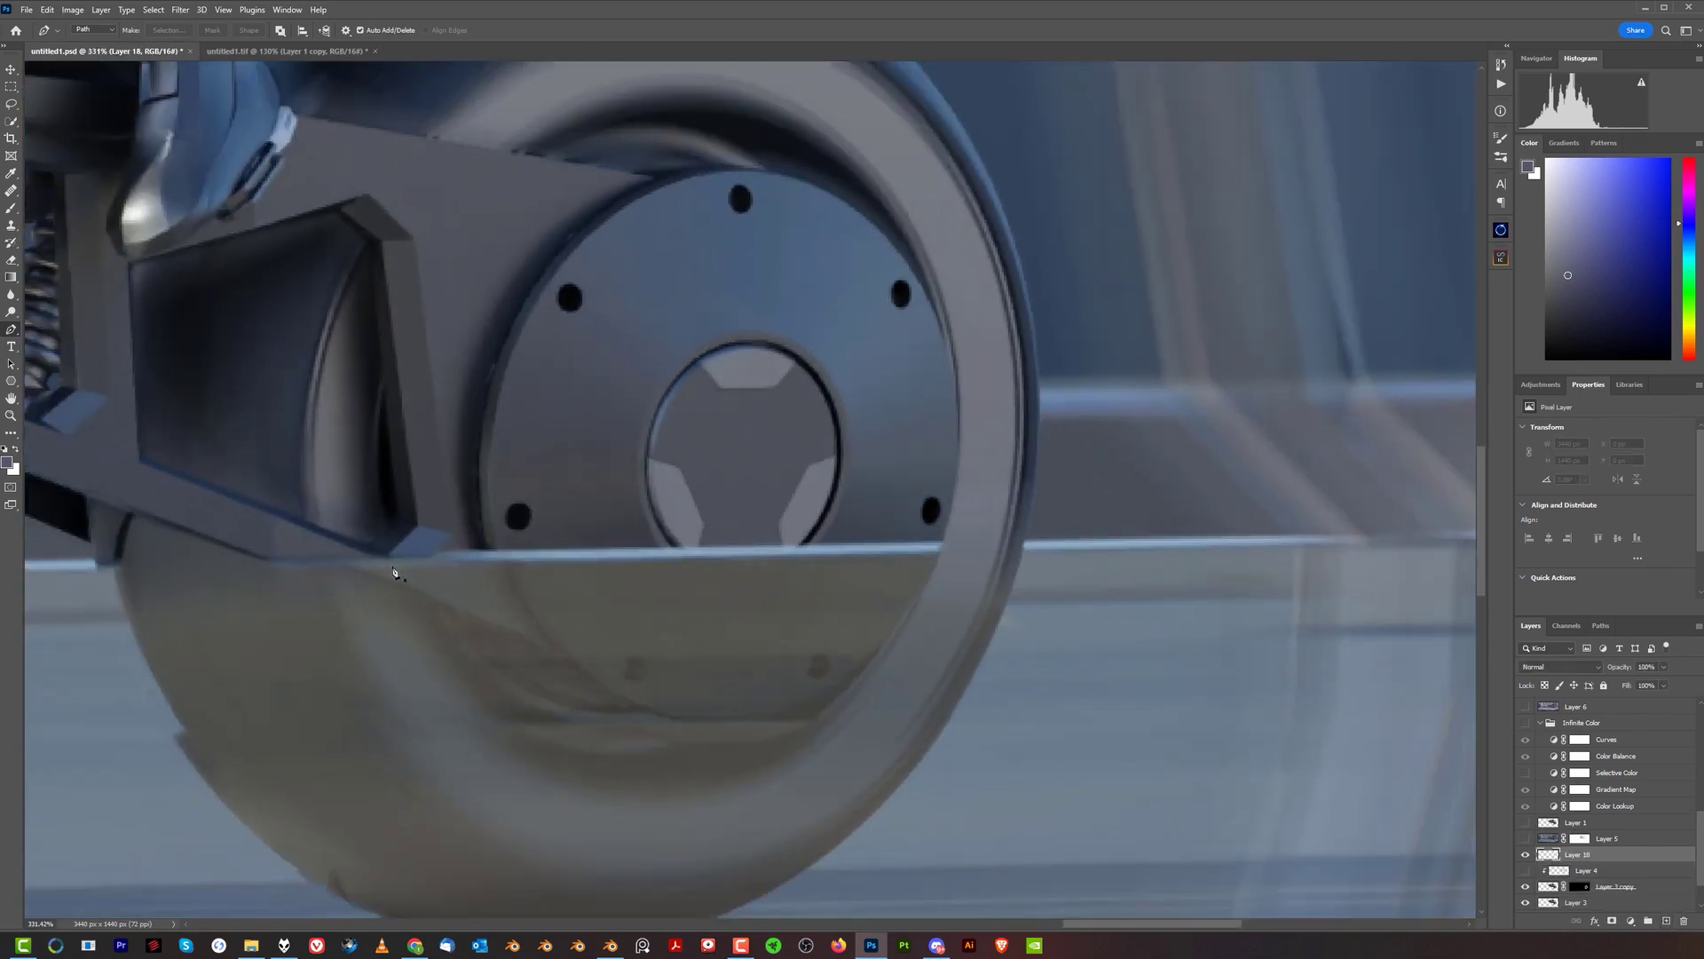
{"action": "left_click", "coordinate": [62, 559]}
{"action": "left_click", "coordinate": [1132, 537]}
{"action": "left_click", "coordinate": [62, 574]}
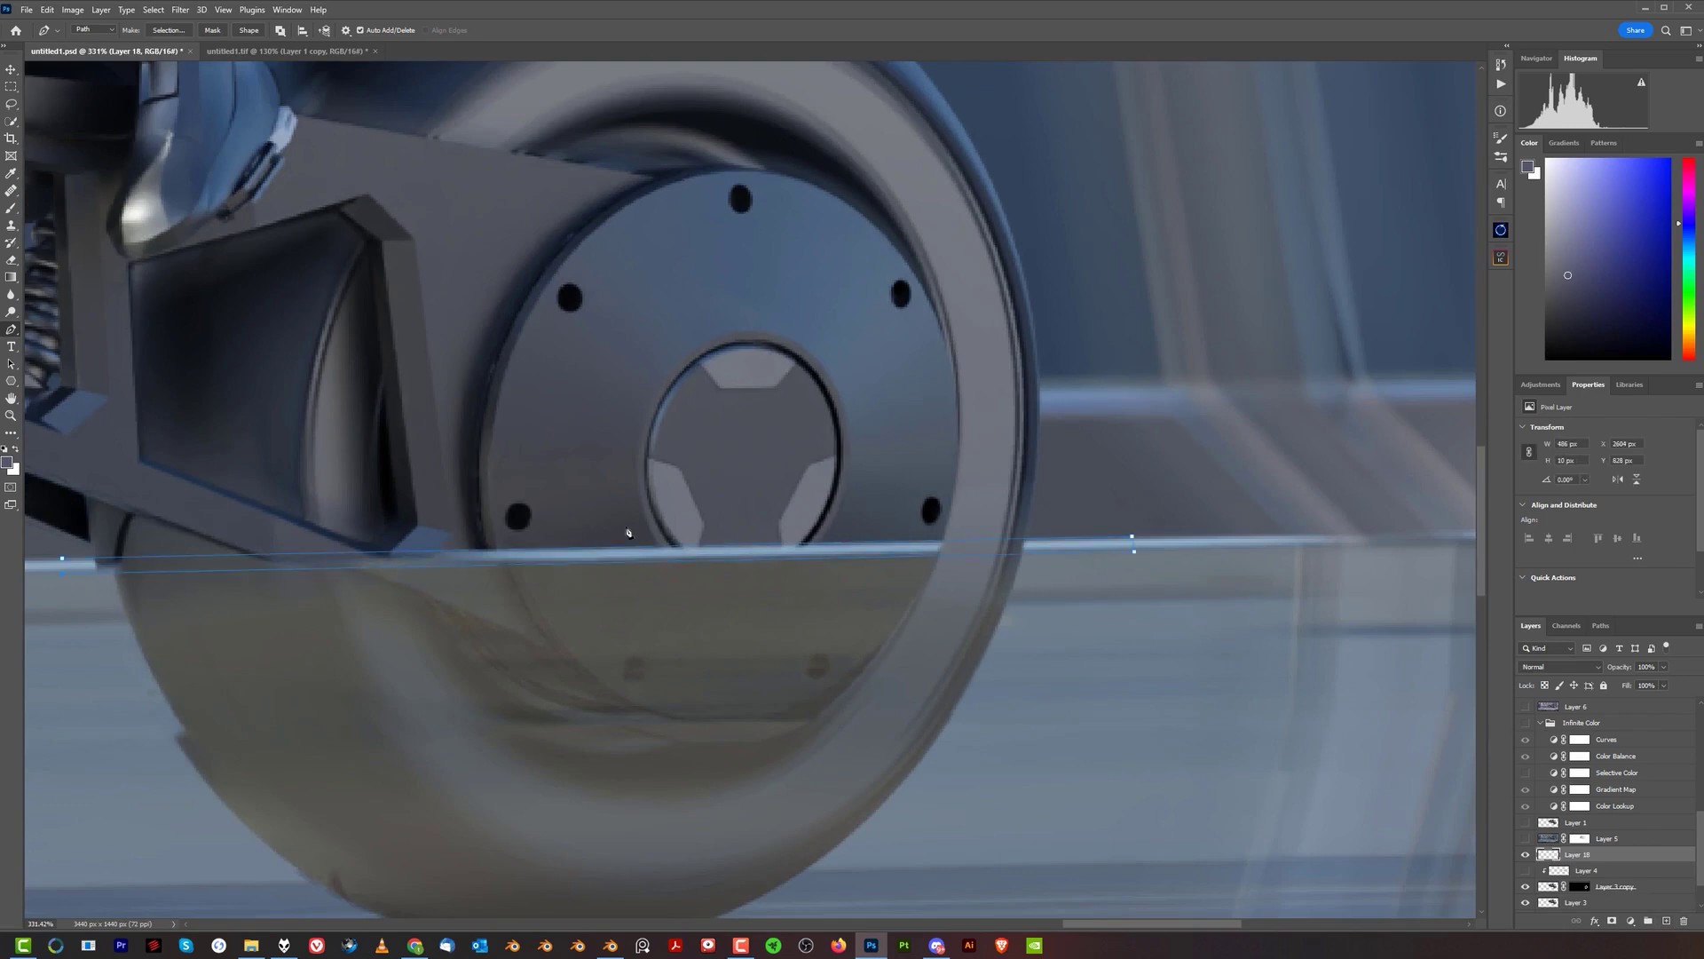
- Convert the railing path into a new anti-aliased selection and add another empty layer above
{"action": "right_click", "coordinate": [831, 495]}
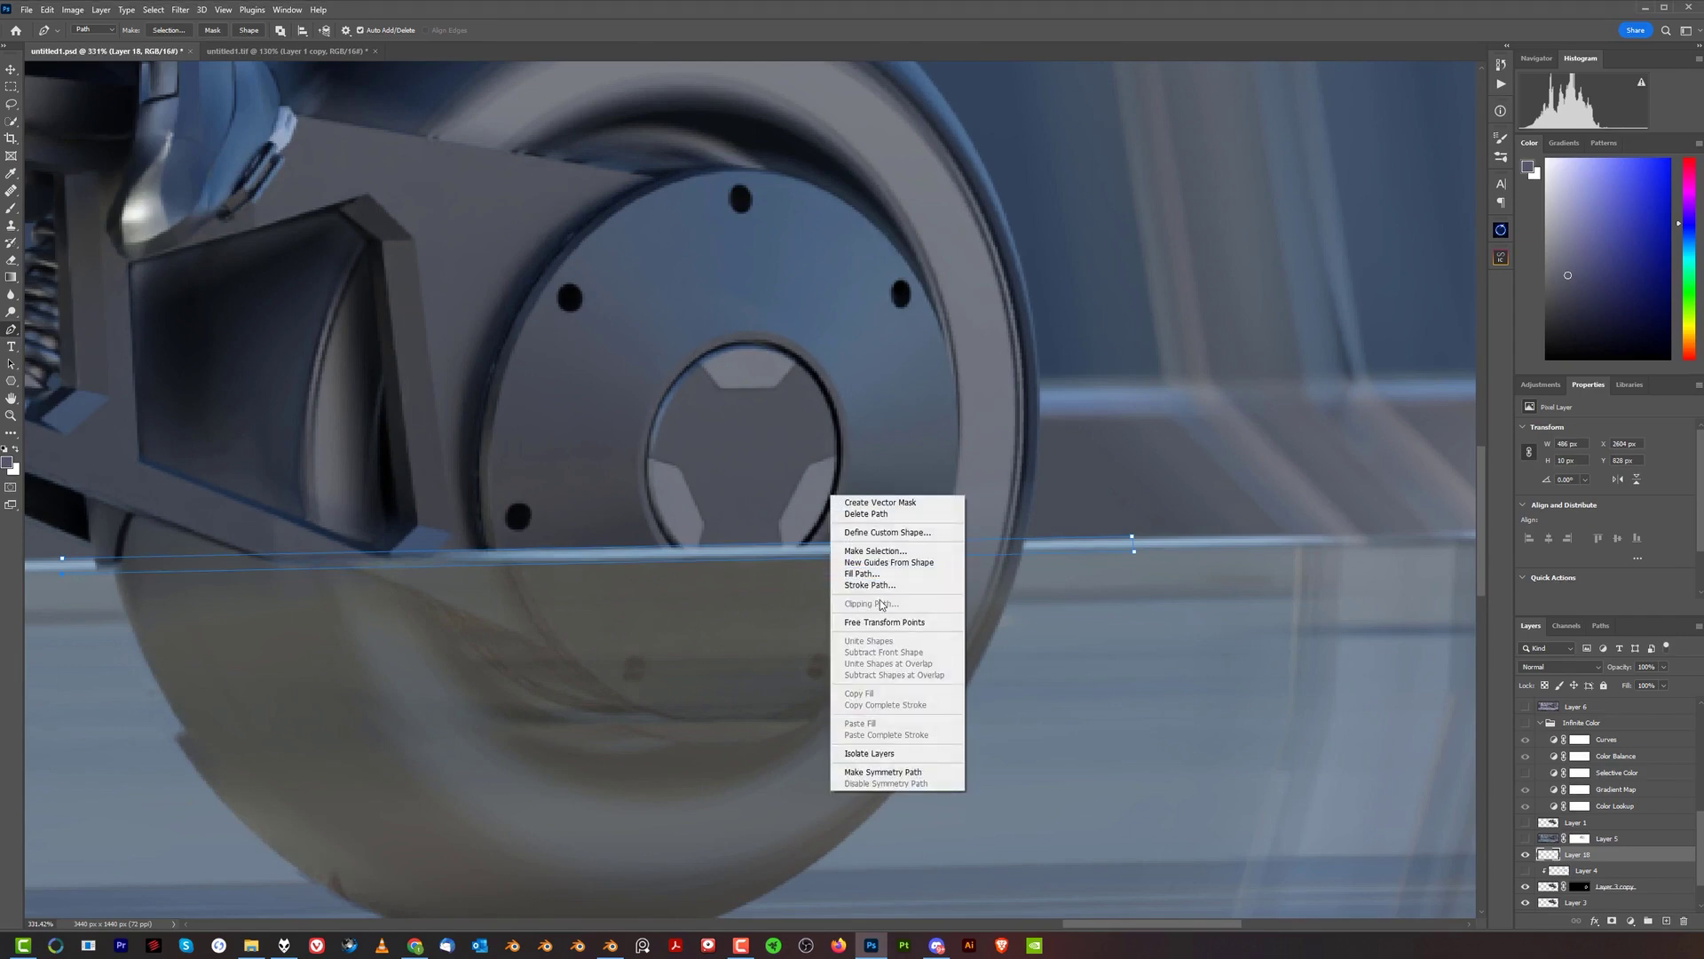
{"action": "left_click", "coordinate": [875, 551]}
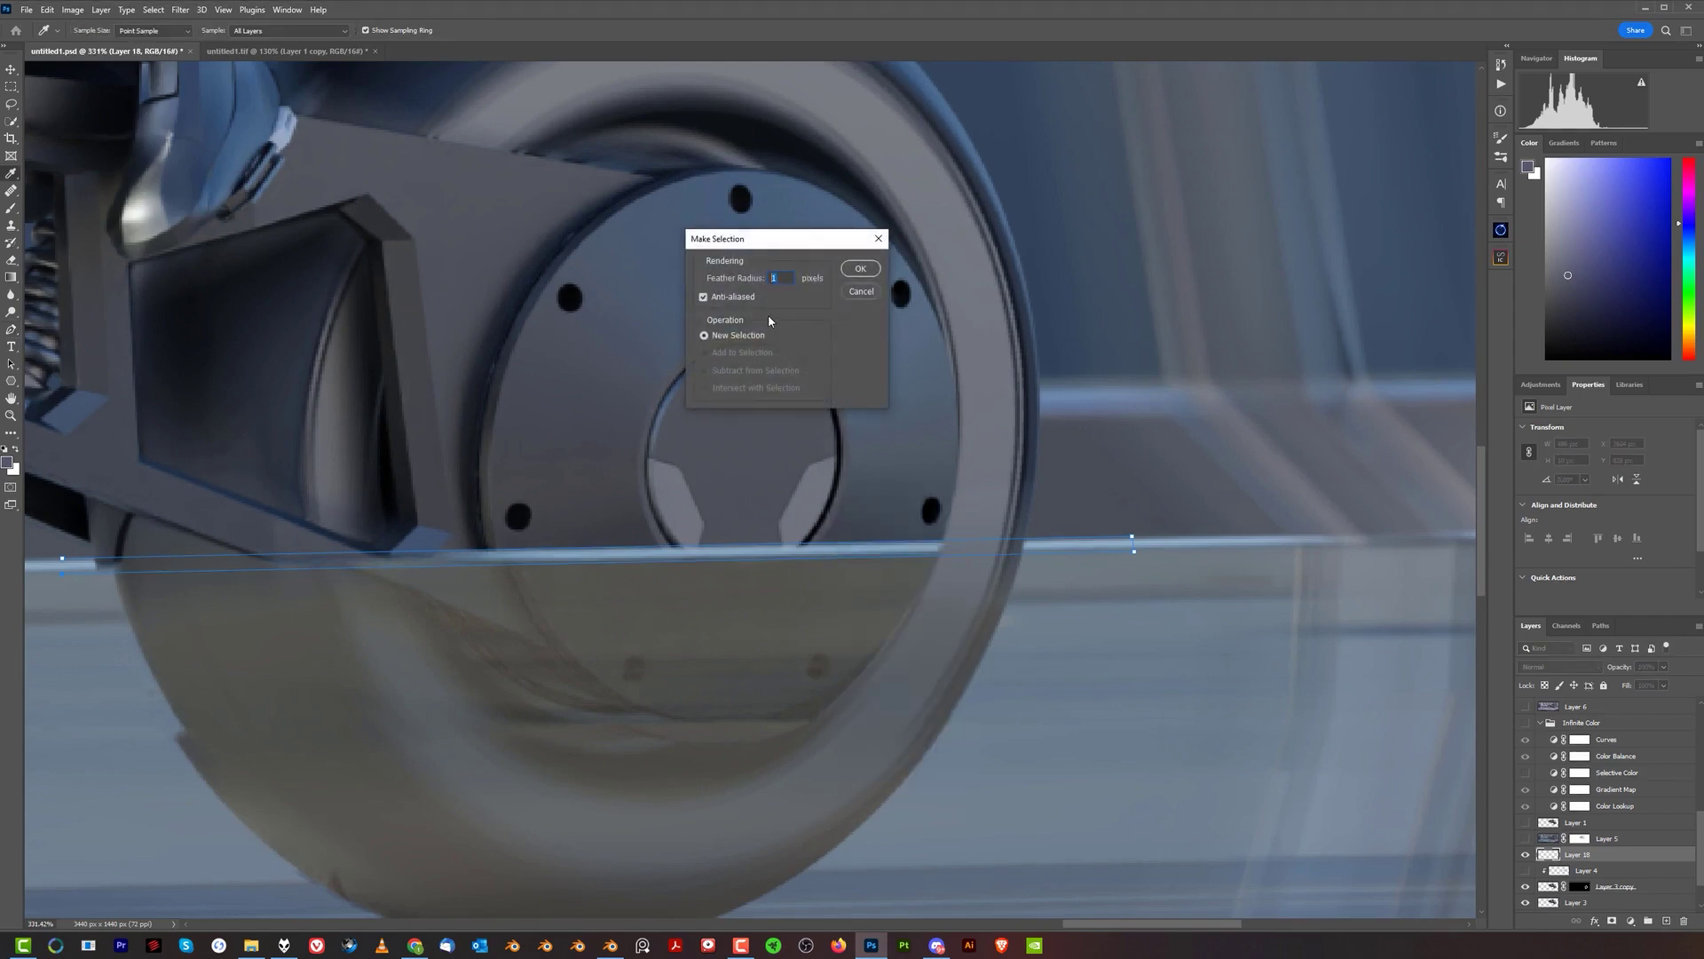
{"action": "left_click", "coordinate": [860, 269]}
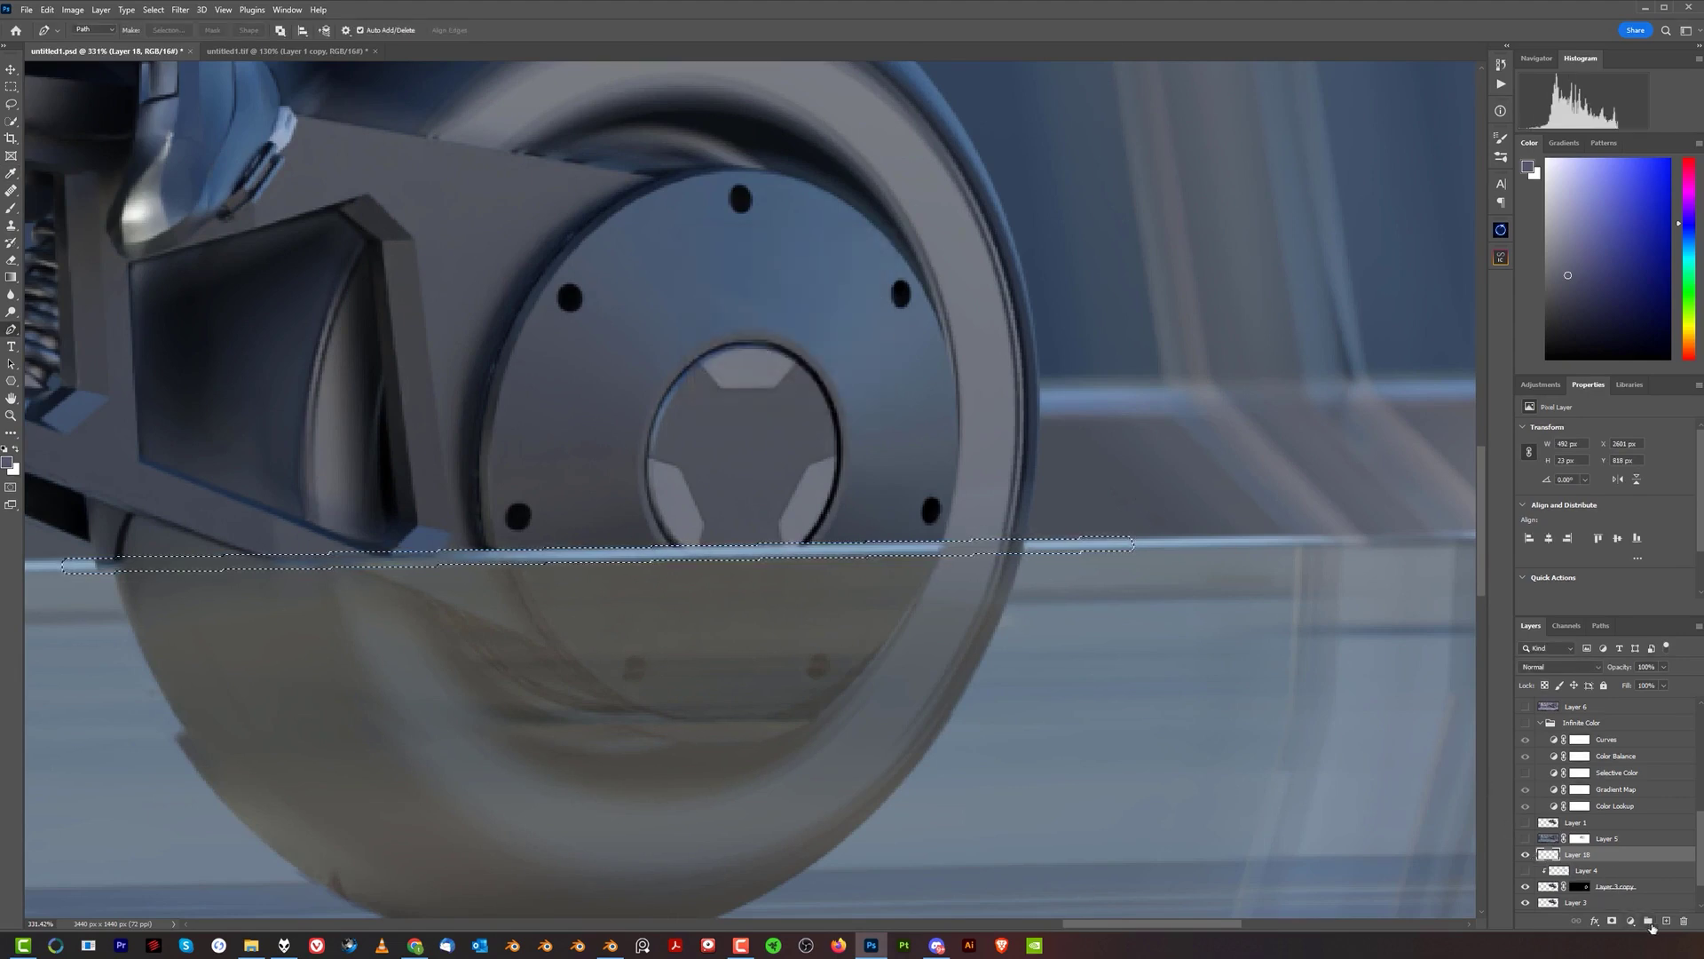
{"action": "key", "text": "ctrl+shift+alt+n"}
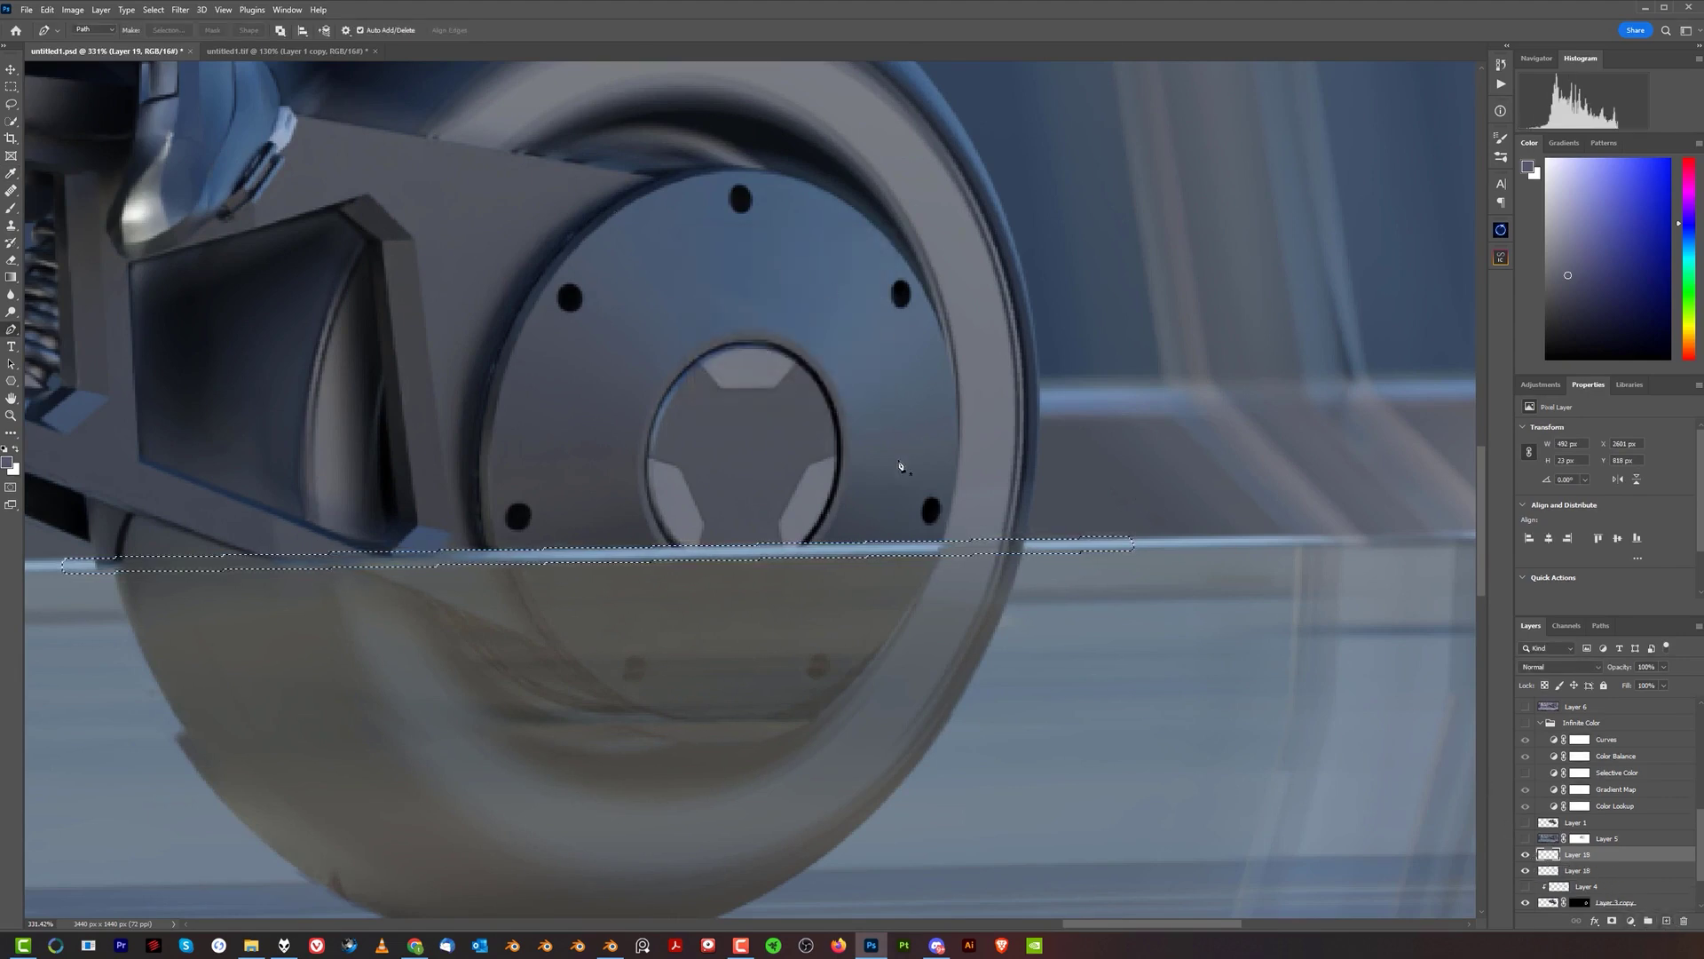
- Clone the bright railing edge over the rear tyre inside the selection with the Clone Stamp at 17% flow, then deselect
{"action": "scroll", "coordinate": [447, 375], "scroll_direction": "down", "scroll_amount": 1, "text": "alt"}
{"action": "scroll", "coordinate": [552, 403], "scroll_direction": "up", "scroll_amount": 2, "text": "alt"}
{"action": "key", "text": "s"}
{"action": "left_click", "coordinate": [1135, 512], "text": "alt"}
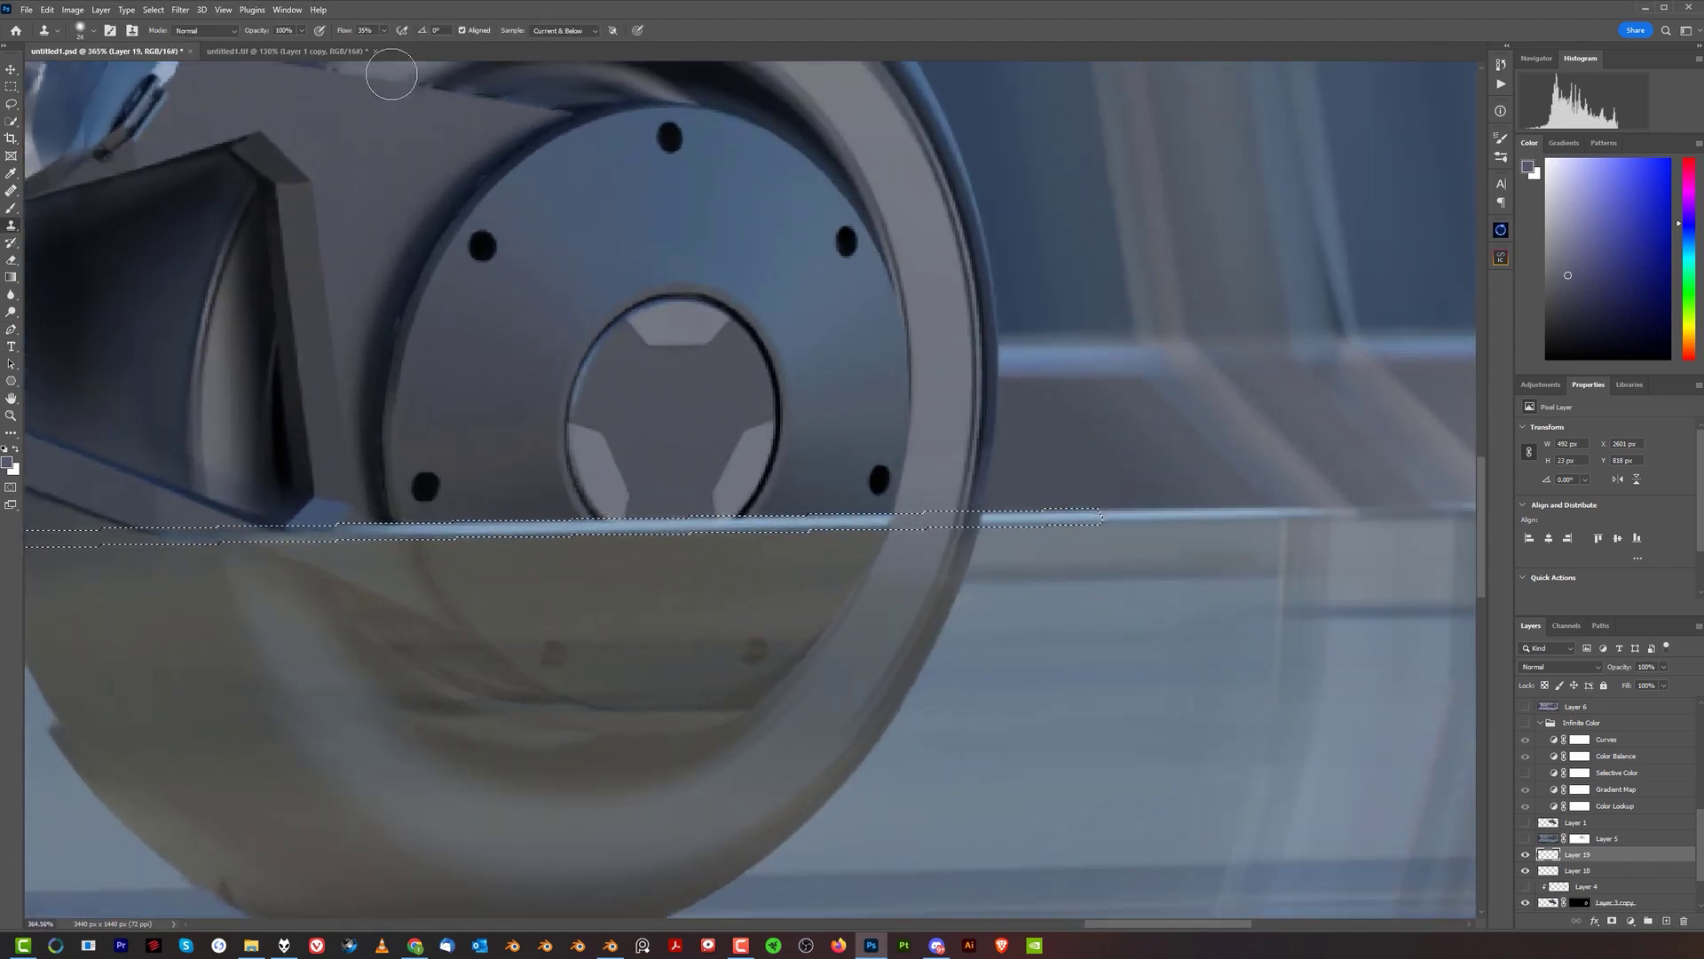
{"action": "left_click_drag", "start_coordinate": [343, 31], "coordinate": [333, 33]}
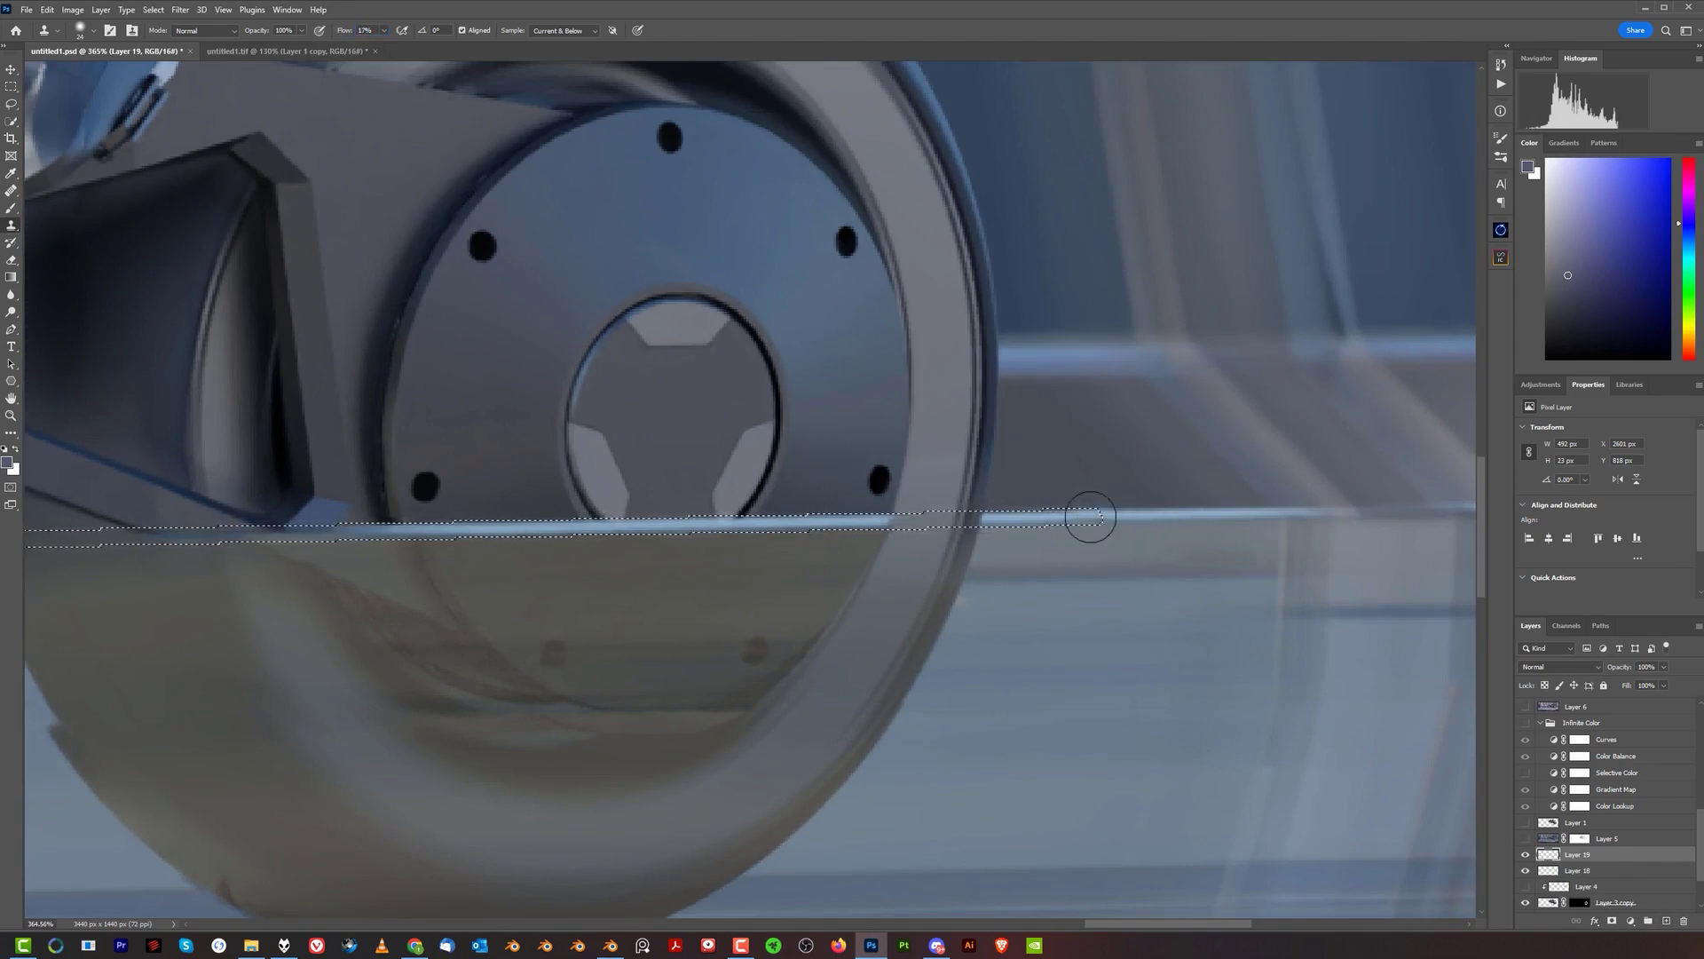
{"action": "mouse_move", "coordinate": [992, 517]}
{"action": "left_mouse_down"}
{"action": "mouse_move", "coordinate": [893, 521]}
{"action": "mouse_move", "coordinate": [955, 527]}
{"action": "left_mouse_up"}
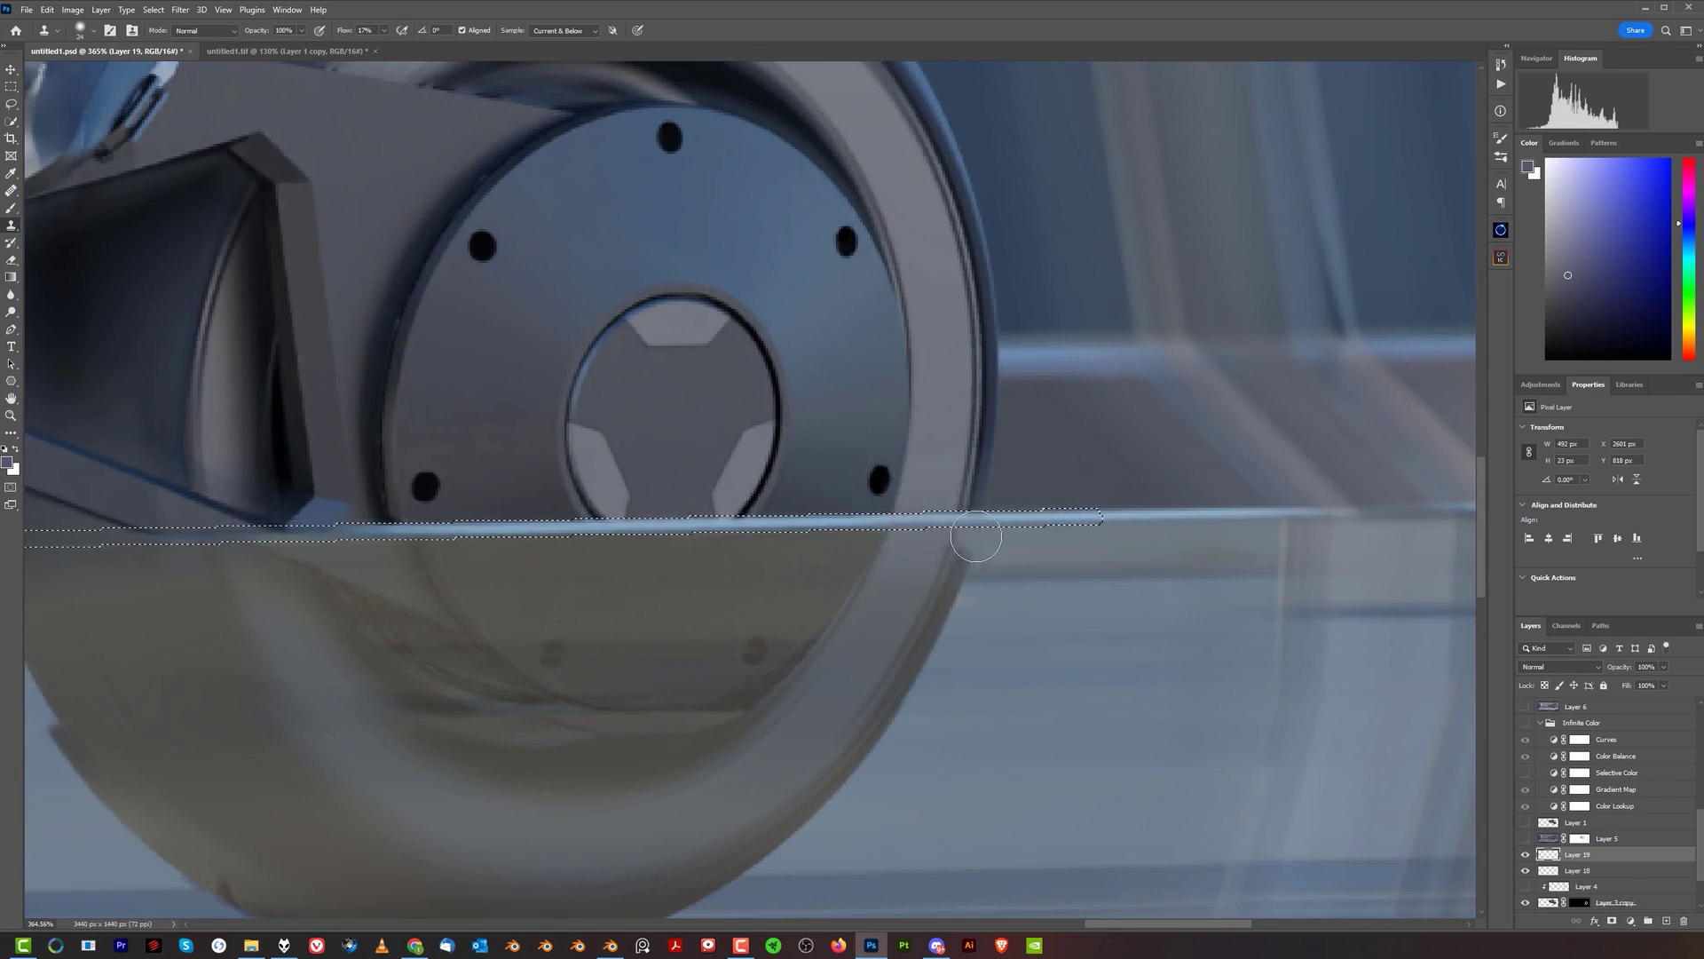
{"action": "left_click_drag", "start_coordinate": [963, 525], "coordinate": [996, 519]}
{"action": "scroll", "coordinate": [919, 607], "scroll_direction": "down", "scroll_amount": 3, "text": "alt"}
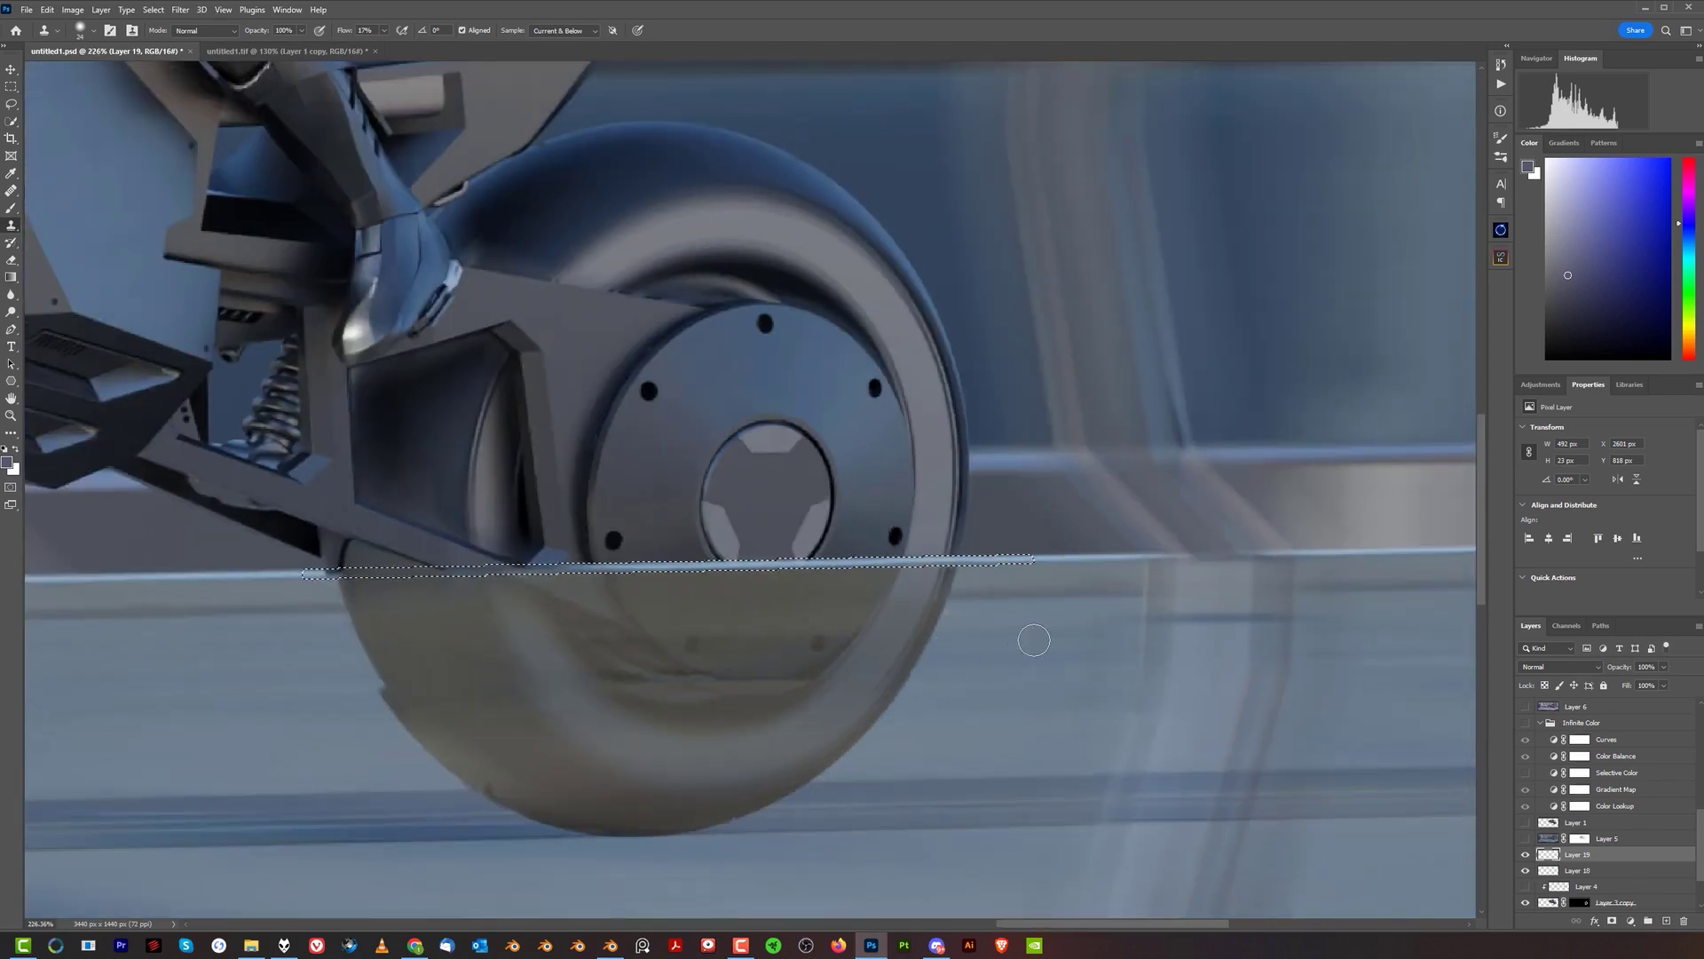
{"action": "key", "text": "ctrl+d"}
{"action": "scroll", "coordinate": [1028, 559], "scroll_direction": "down", "scroll_amount": 2, "text": "alt"}
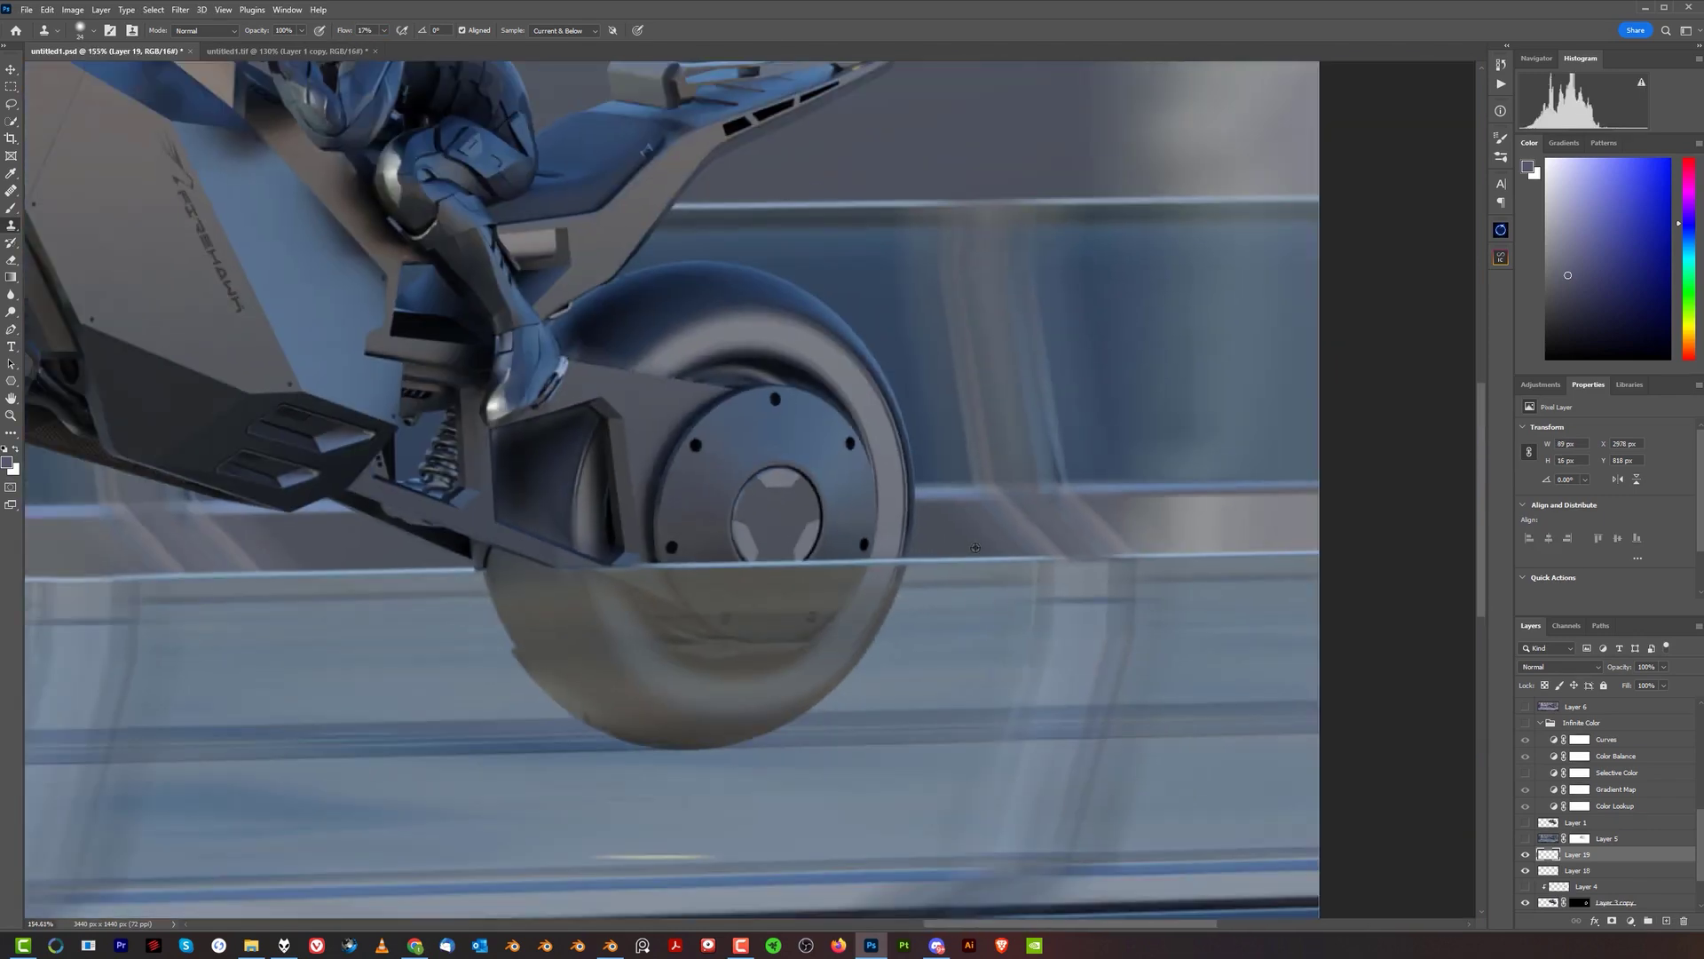
{"action": "scroll", "coordinate": [540, 589], "scroll_direction": "up", "scroll_amount": 2, "text": "alt"}
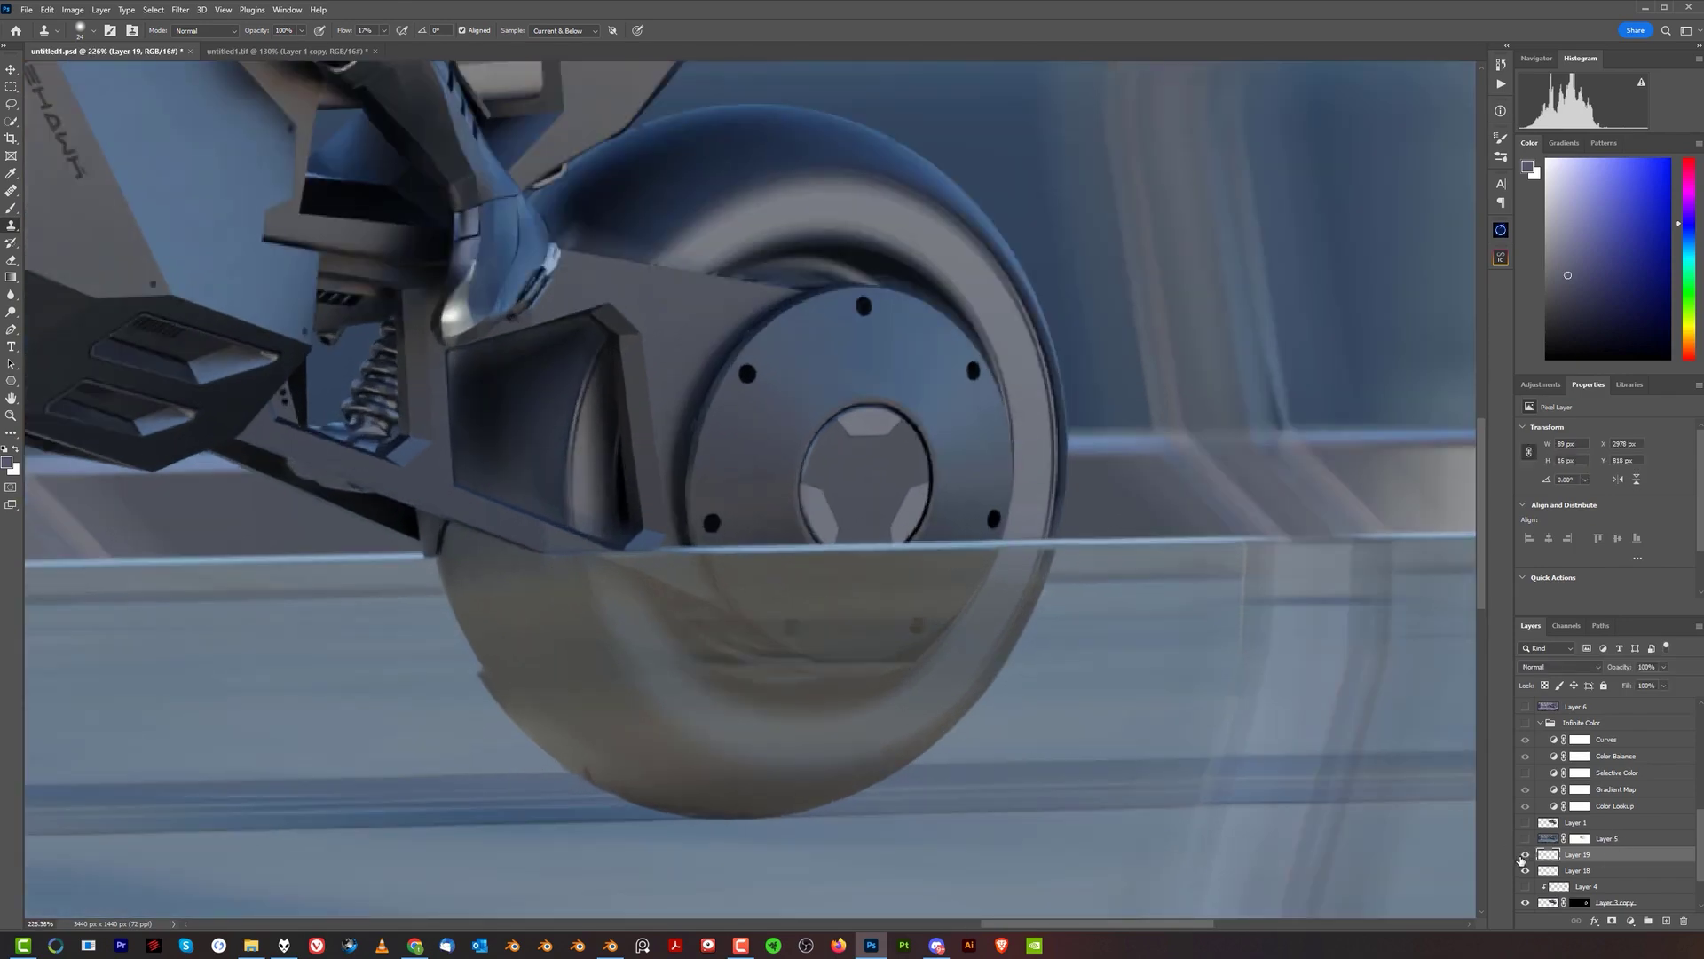
- Show the Infinite Color group, compare the whole image with and without it, and review the layer stack
{"action": "scroll", "coordinate": [1216, 550], "scroll_direction": "down", "scroll_amount": 8, "text": "alt"}
{"action": "left_click_drag", "start_coordinate": [1046, 415], "coordinate": [1038, 392]}
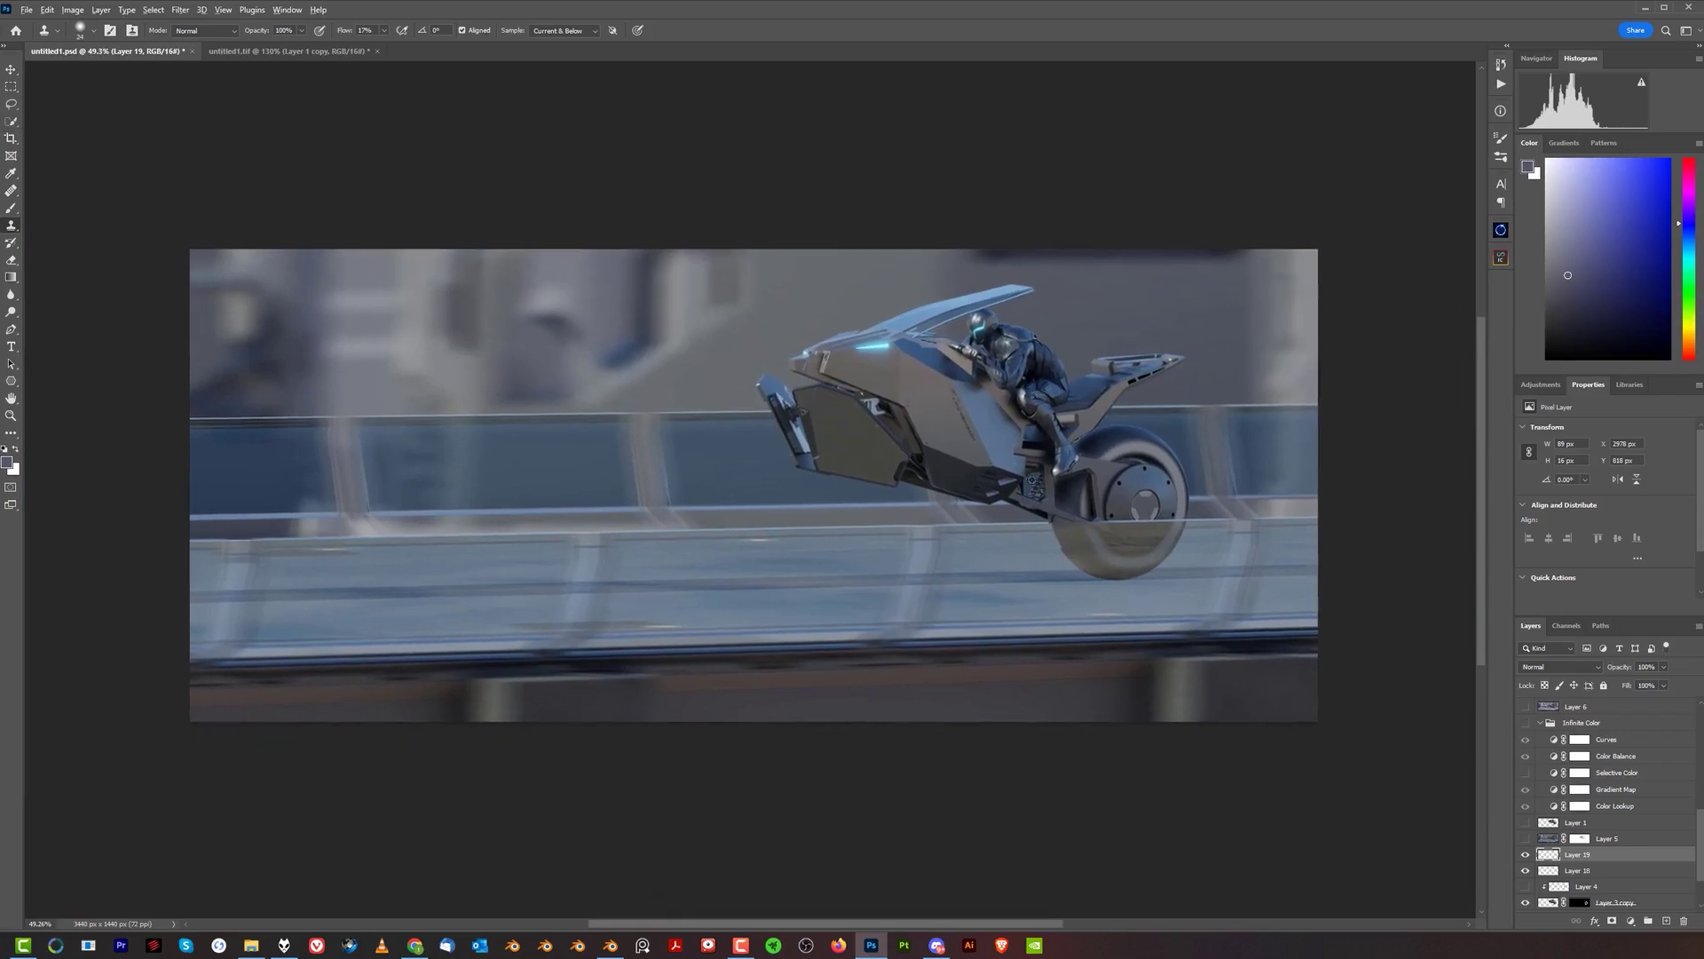
{"action": "scroll", "coordinate": [1578, 779], "scroll_direction": "up", "scroll_amount": 1}
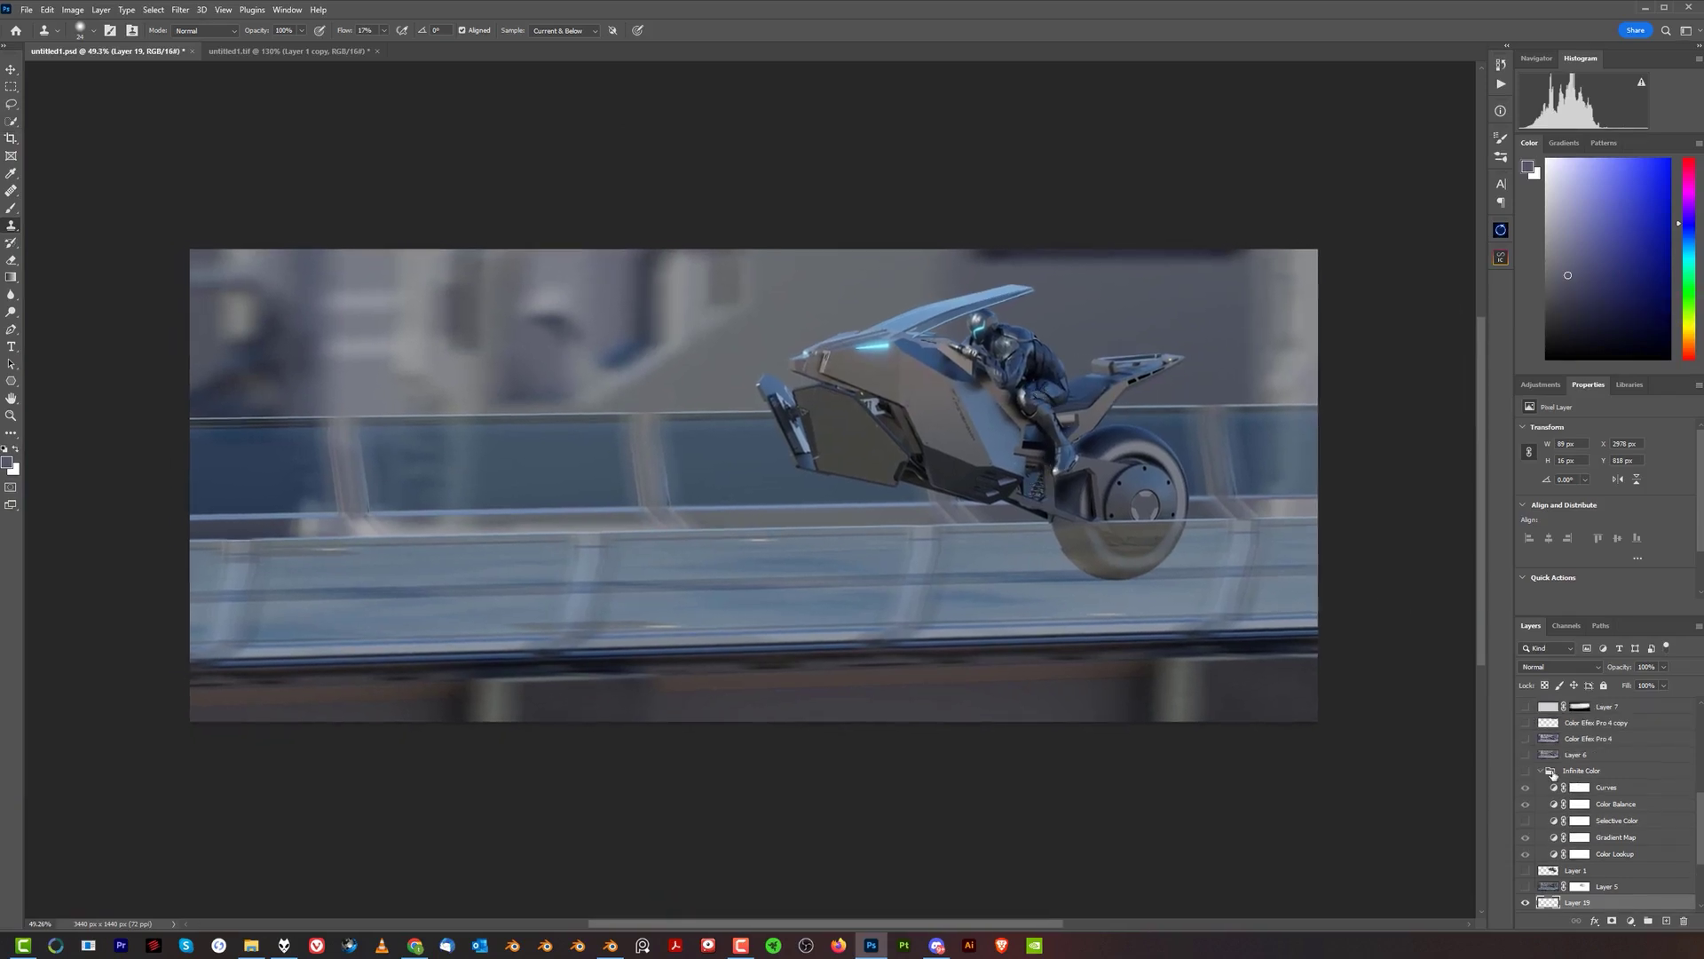
{"action": "left_click", "coordinate": [1526, 771]}
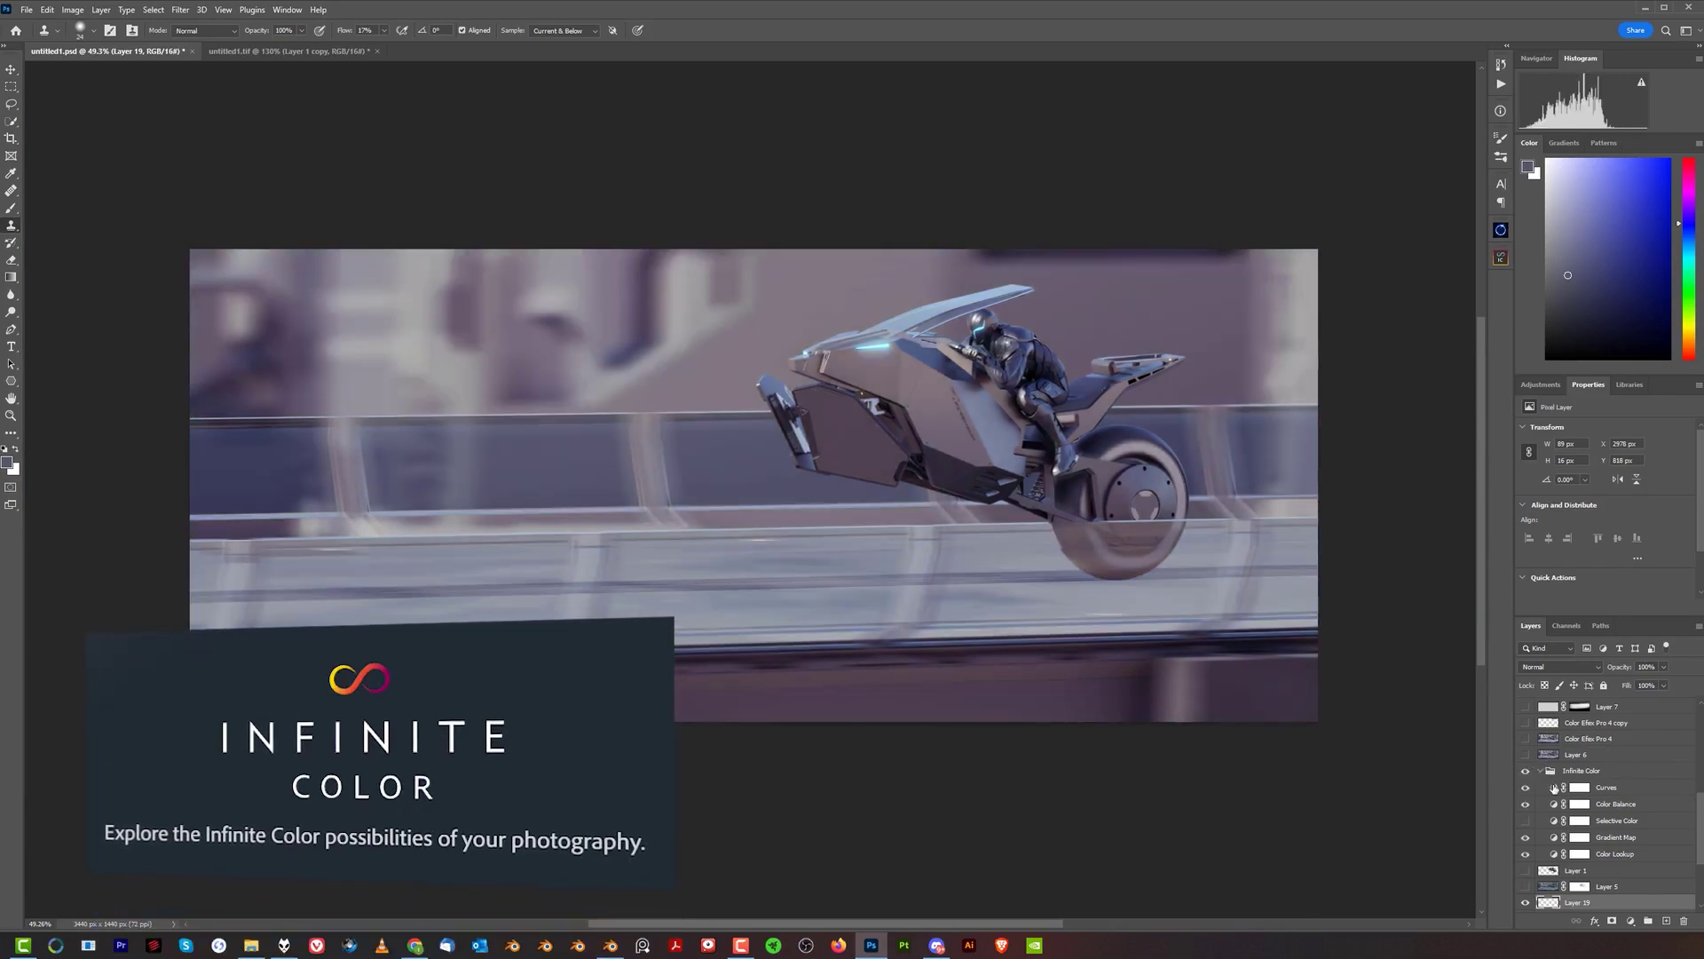
{"action": "left_click", "coordinate": [1526, 770]}
{"action": "left_click", "coordinate": [1526, 771]}
{"action": "scroll", "coordinate": [1580, 799], "scroll_direction": "up", "scroll_amount": 5}
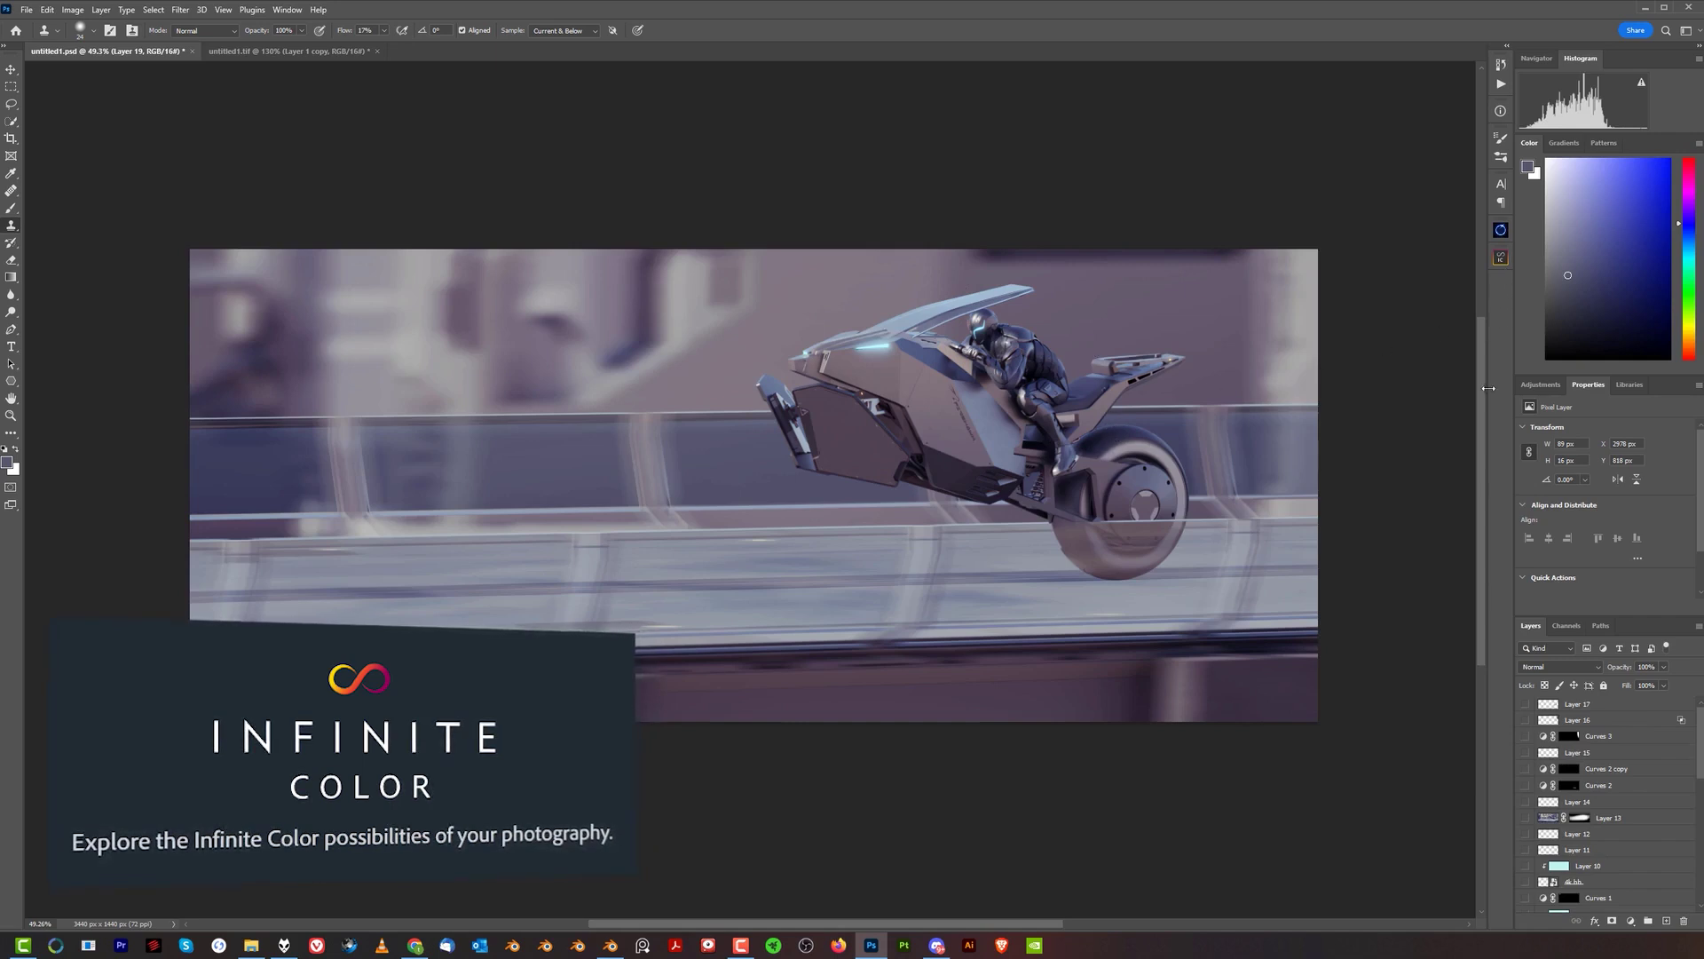
{"action": "scroll", "coordinate": [1587, 833], "scroll_direction": "down", "scroll_amount": 2}
{"action": "scroll", "coordinate": [1597, 821], "scroll_direction": "down", "scroll_amount": 5}
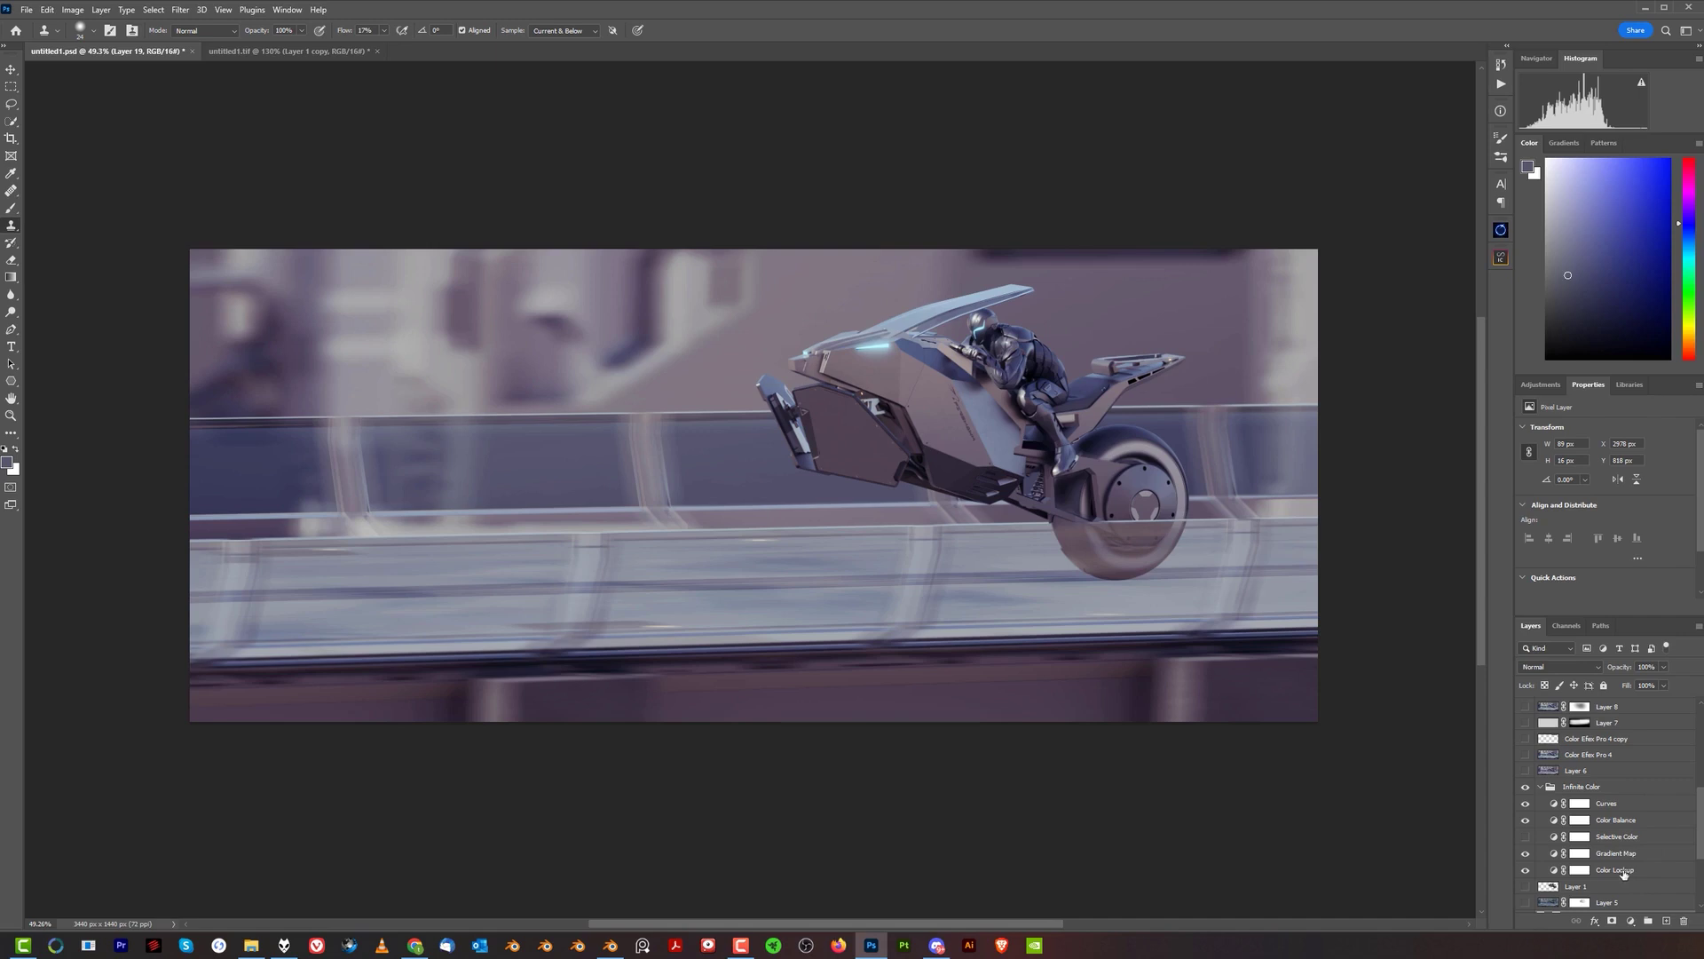
- Switch back to the .tif document and open the Infinite Color Suite plugin
{"action": "left_click", "coordinate": [267, 51]}
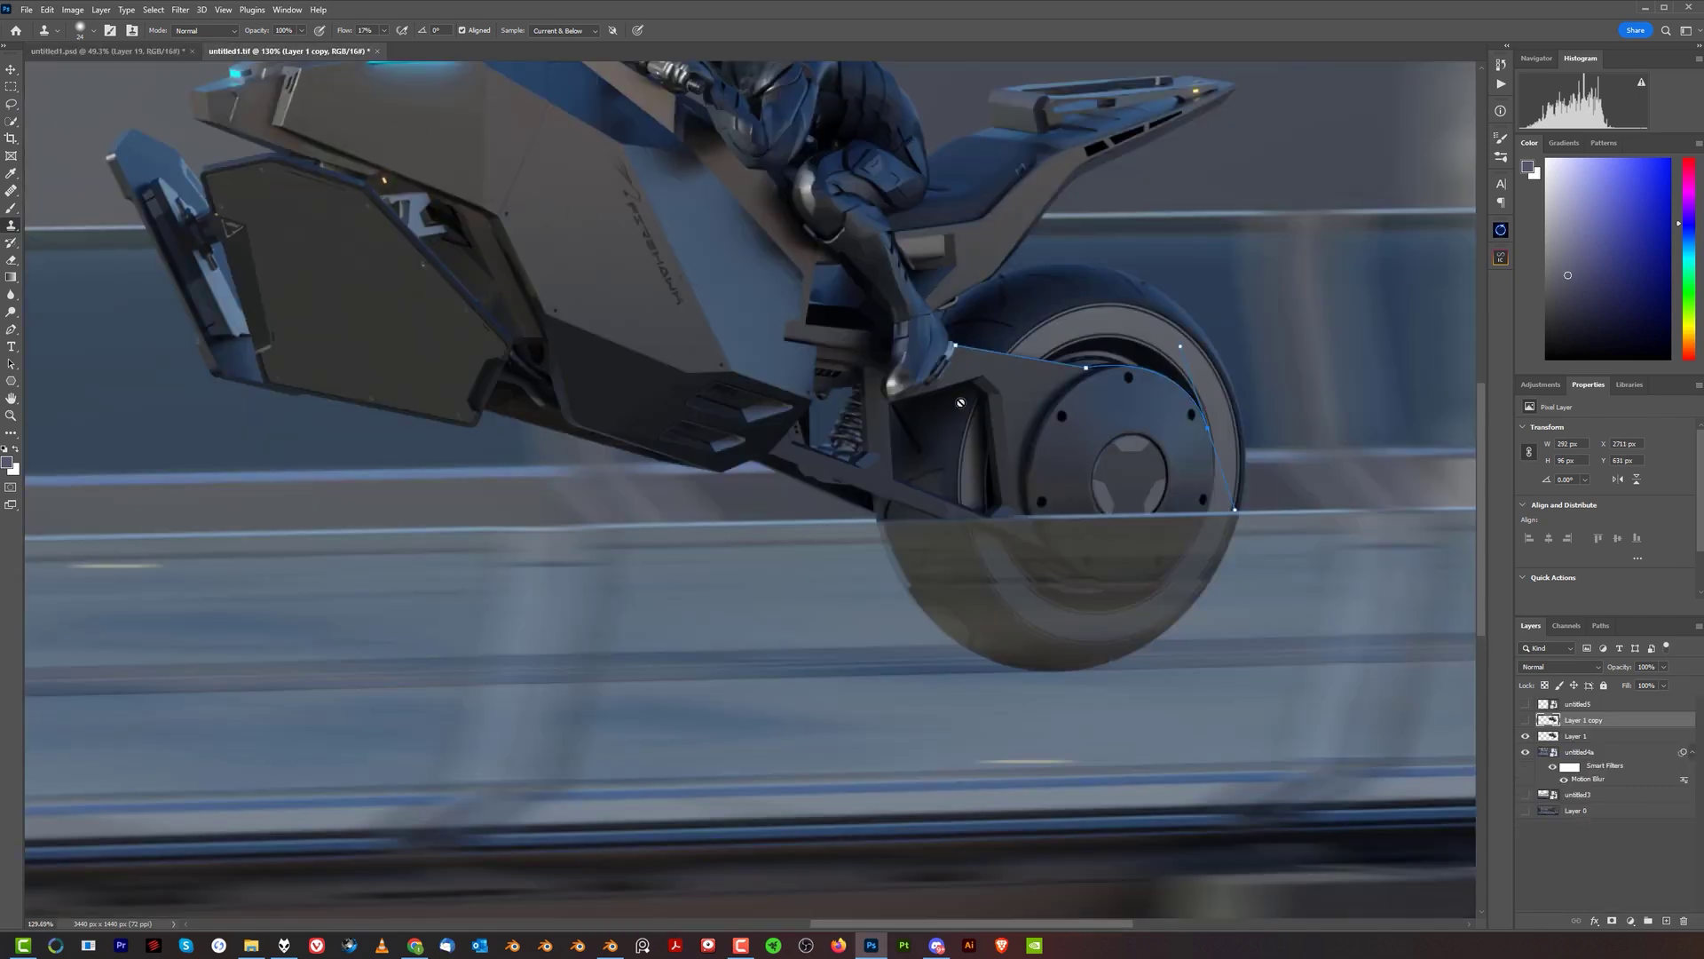
{"action": "key", "text": "ctrl+minus"}
{"action": "key", "text": "ctrl+minus"}
{"action": "key", "text": "ctrl+minus"}
{"action": "left_click_drag", "start_coordinate": [896, 419], "coordinate": [973, 444]}
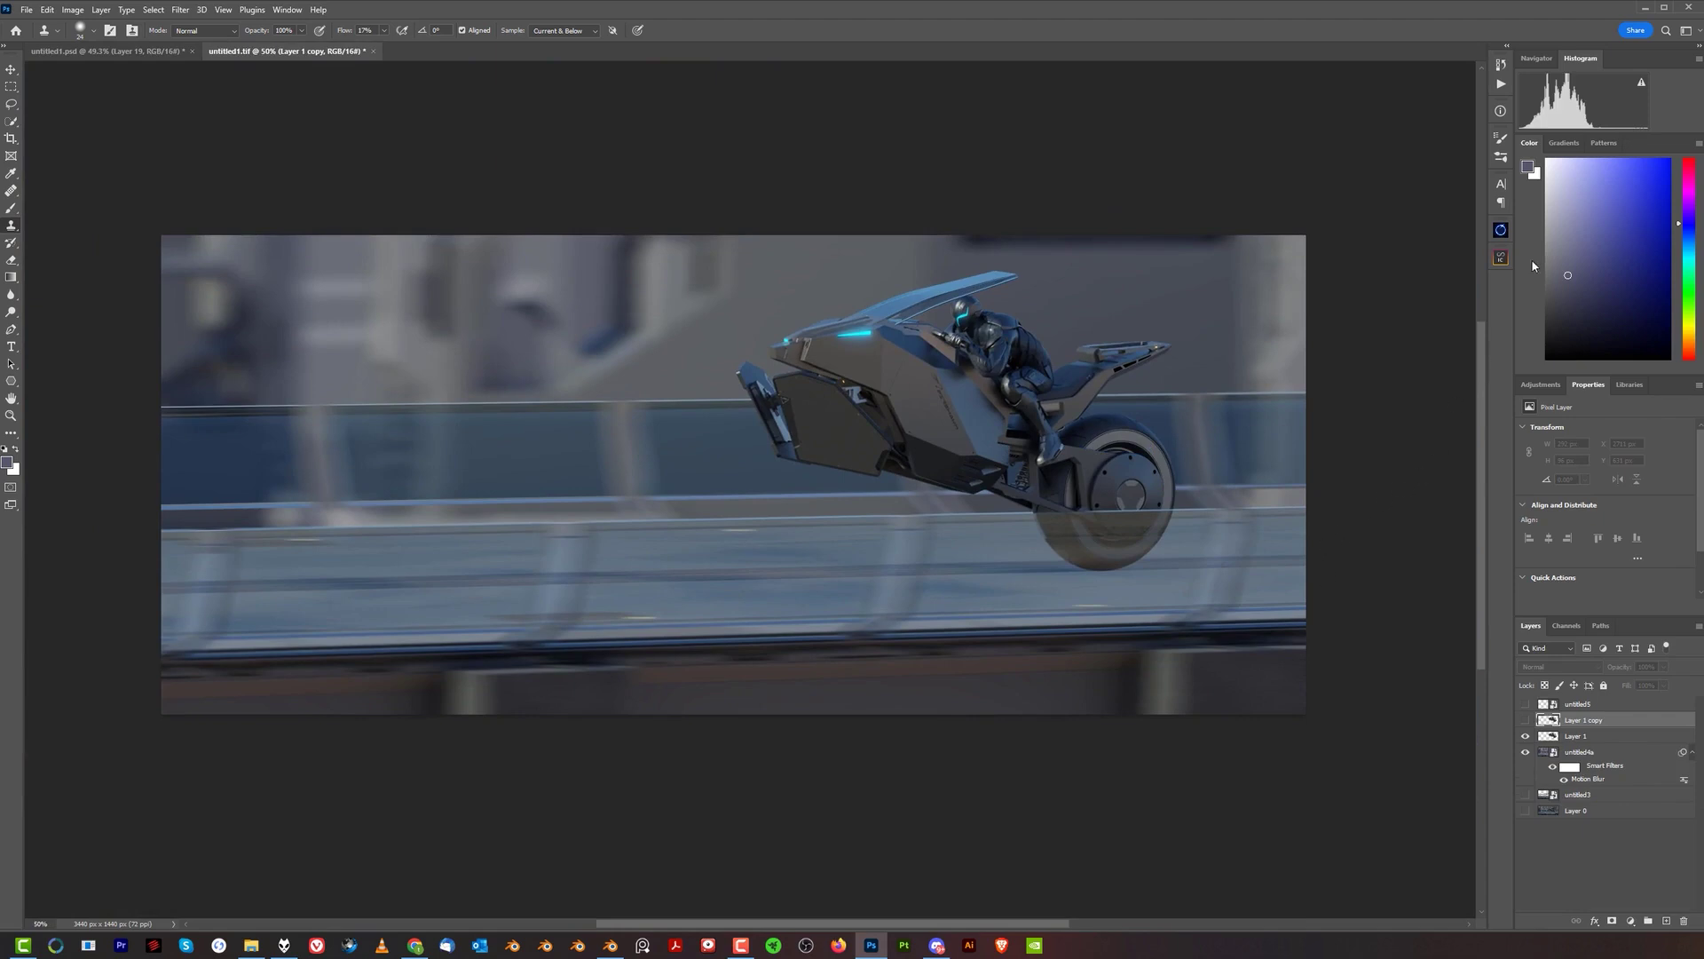
{"action": "left_click", "coordinate": [1500, 259]}
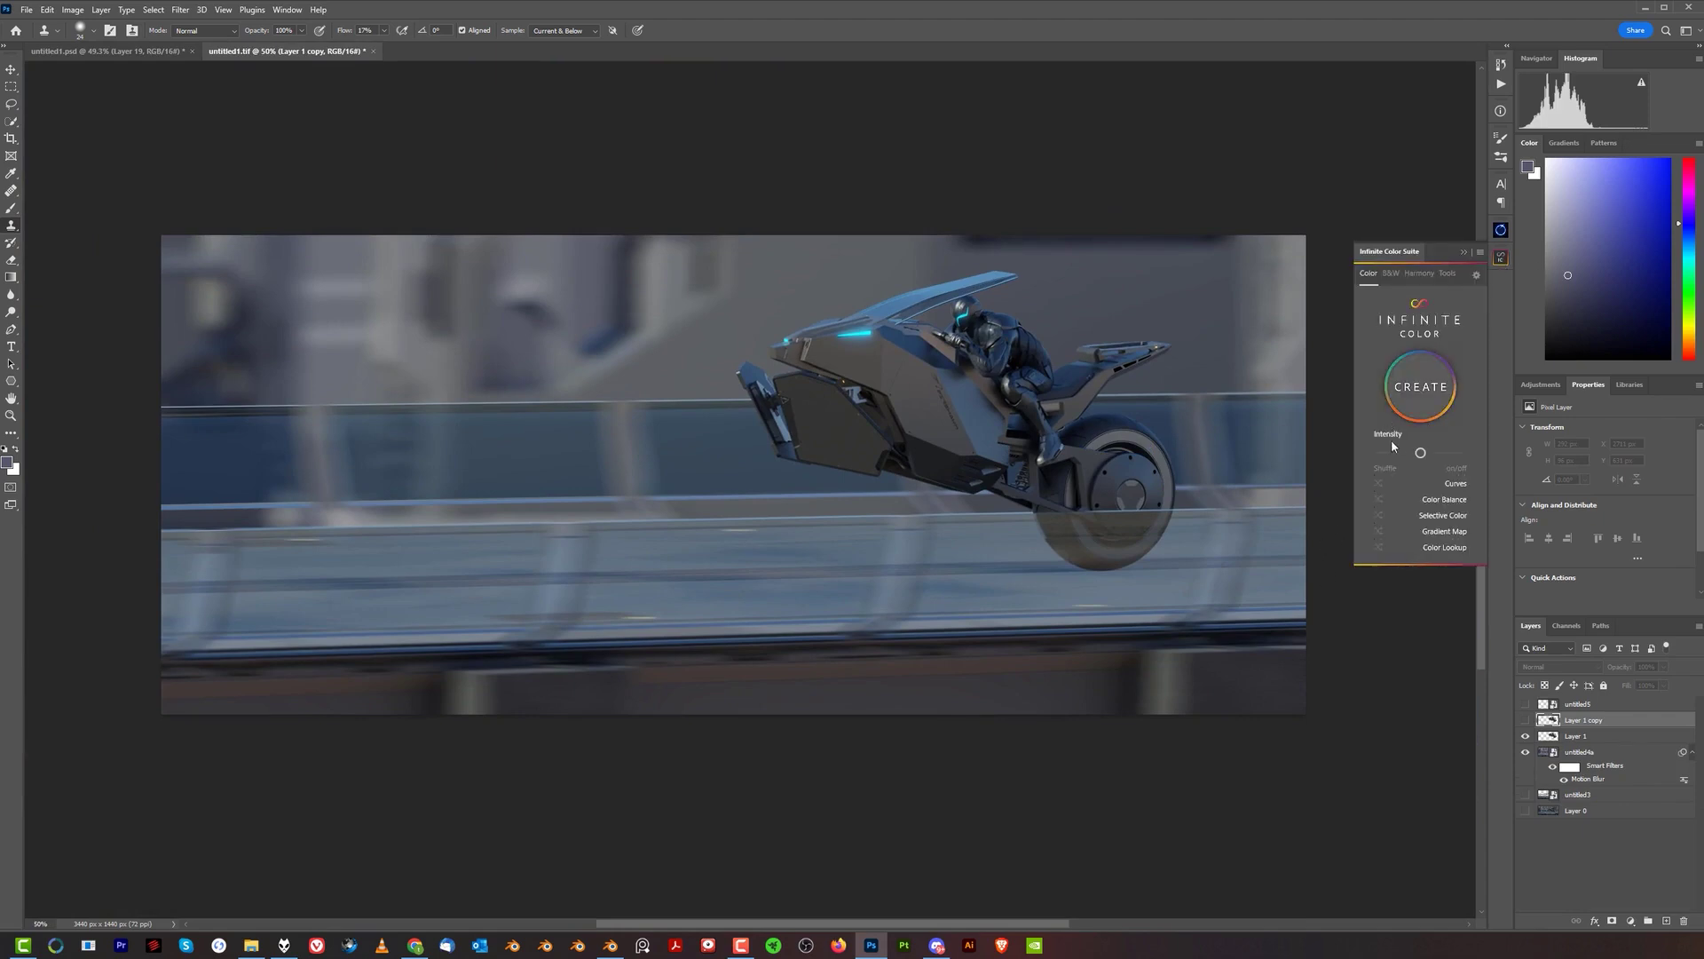
- Generate successive Infinite Color grades until the image has a muted purple-grey look, and expand the Infinite Color group
{"action": "left_click", "coordinate": [1426, 389]}
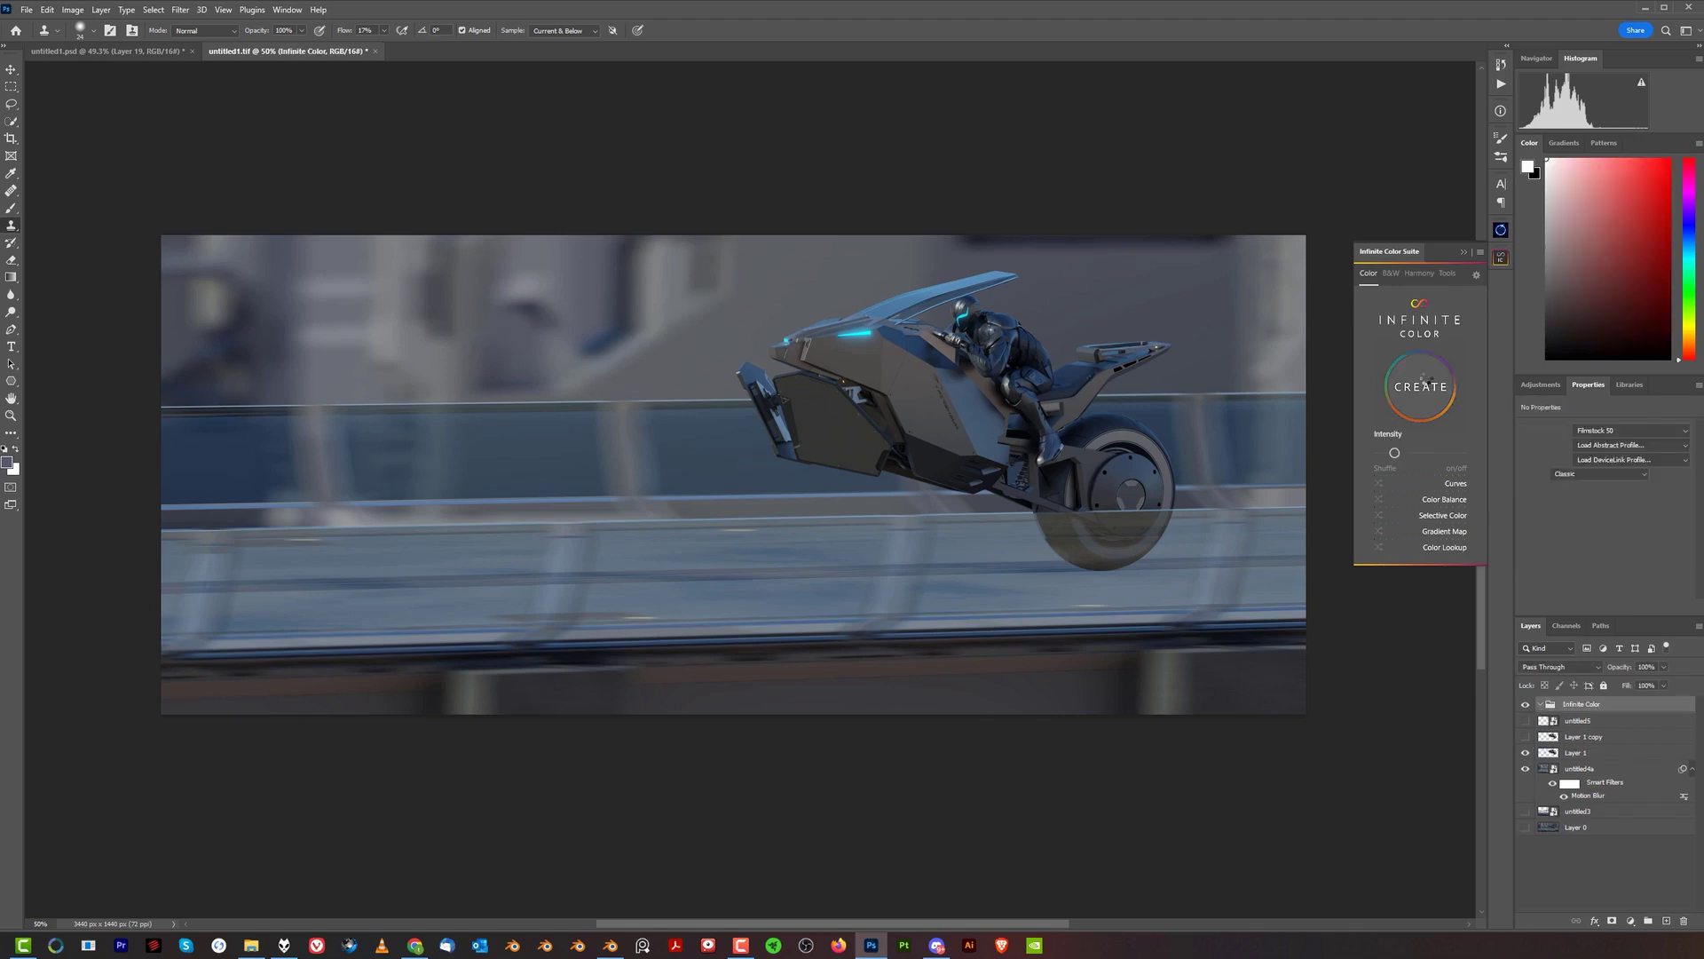
{"action": "left_click", "coordinate": [1426, 389]}
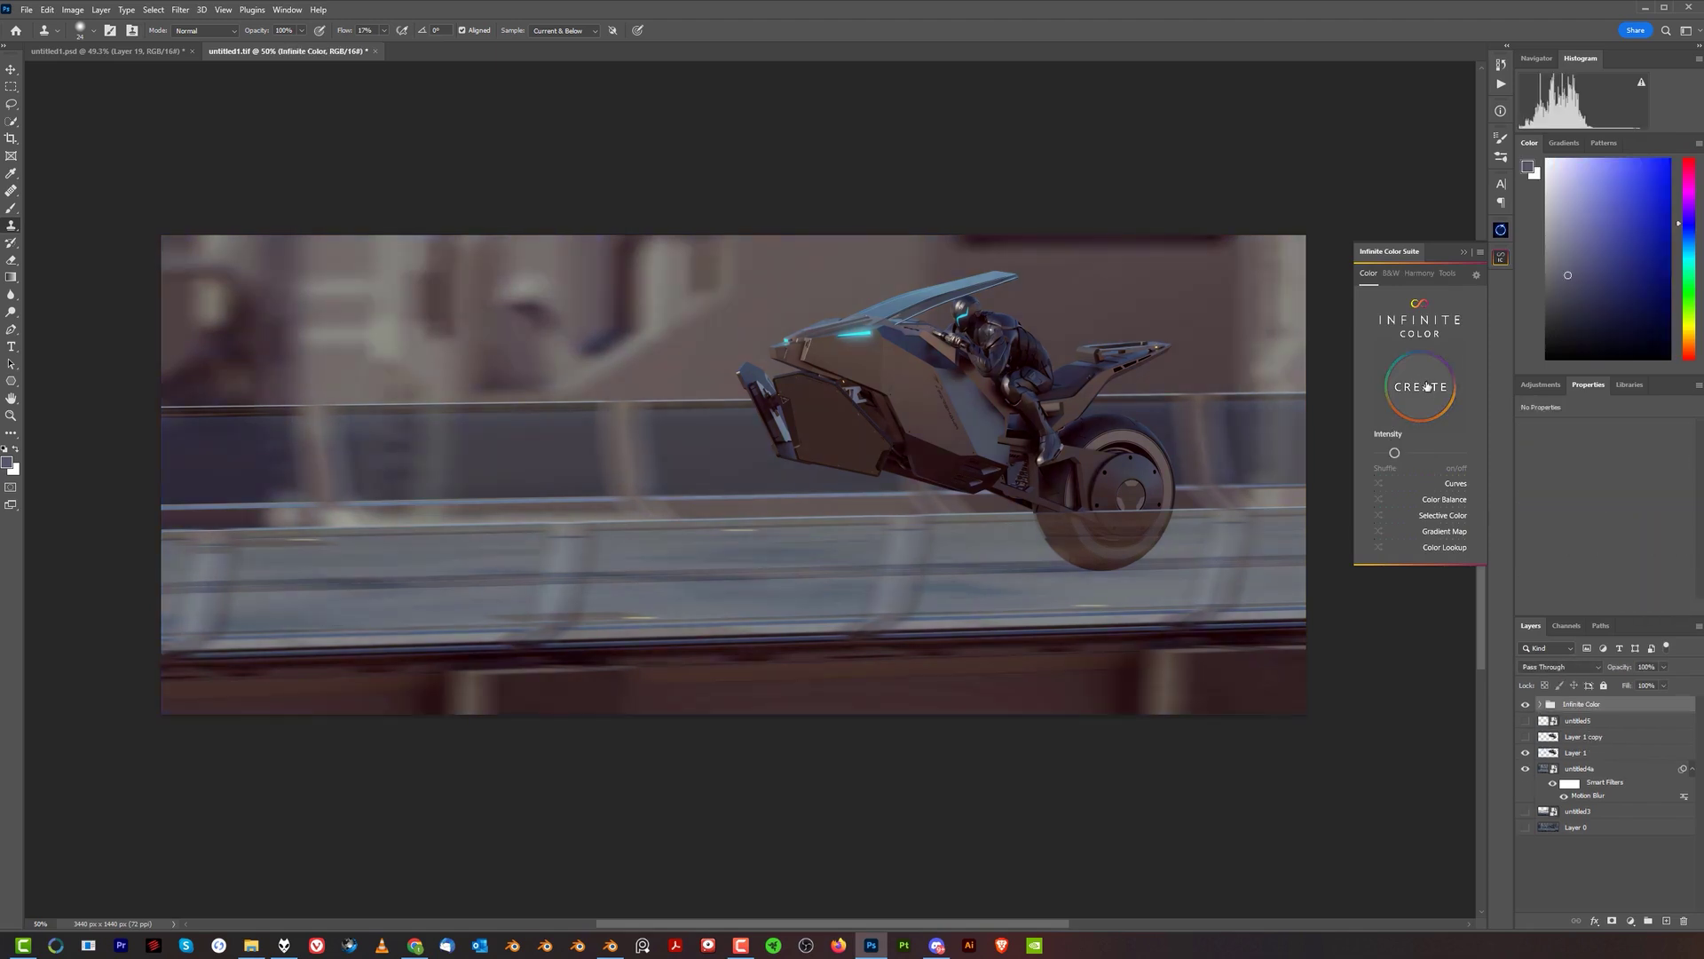
{"action": "left_click", "coordinate": [1426, 384]}
{"action": "left_click", "coordinate": [1428, 362]}
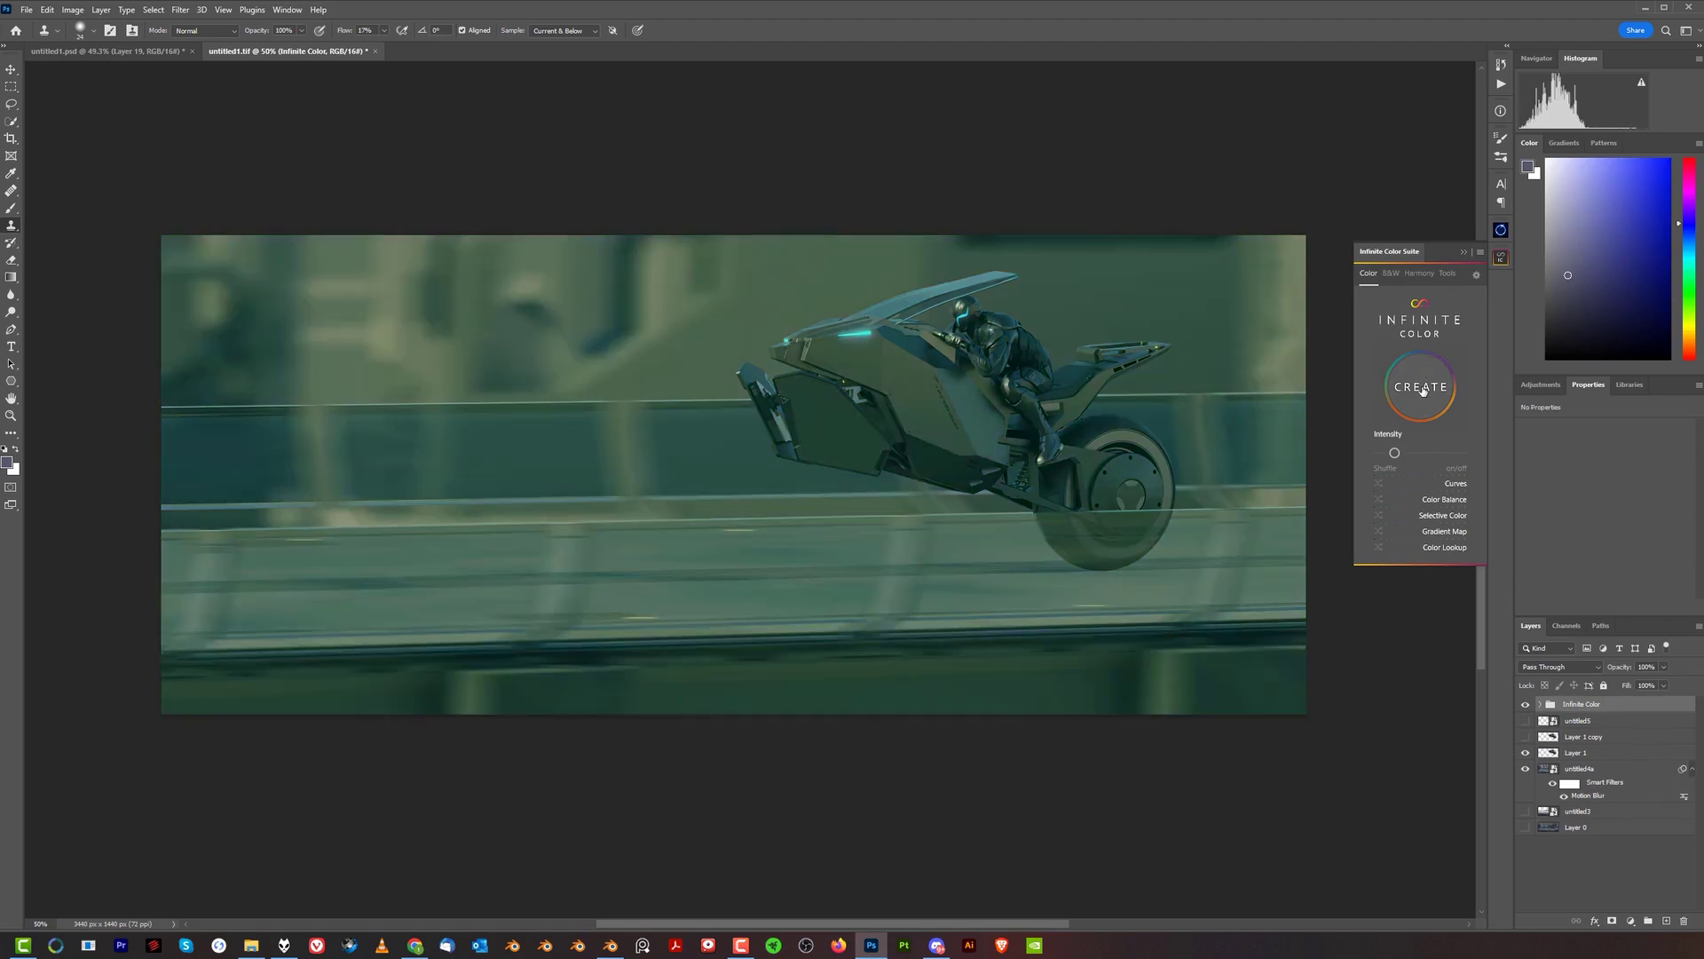
{"action": "left_click", "coordinate": [1422, 389]}
{"action": "left_click", "coordinate": [1421, 382]}
{"action": "left_click", "coordinate": [1420, 380]}
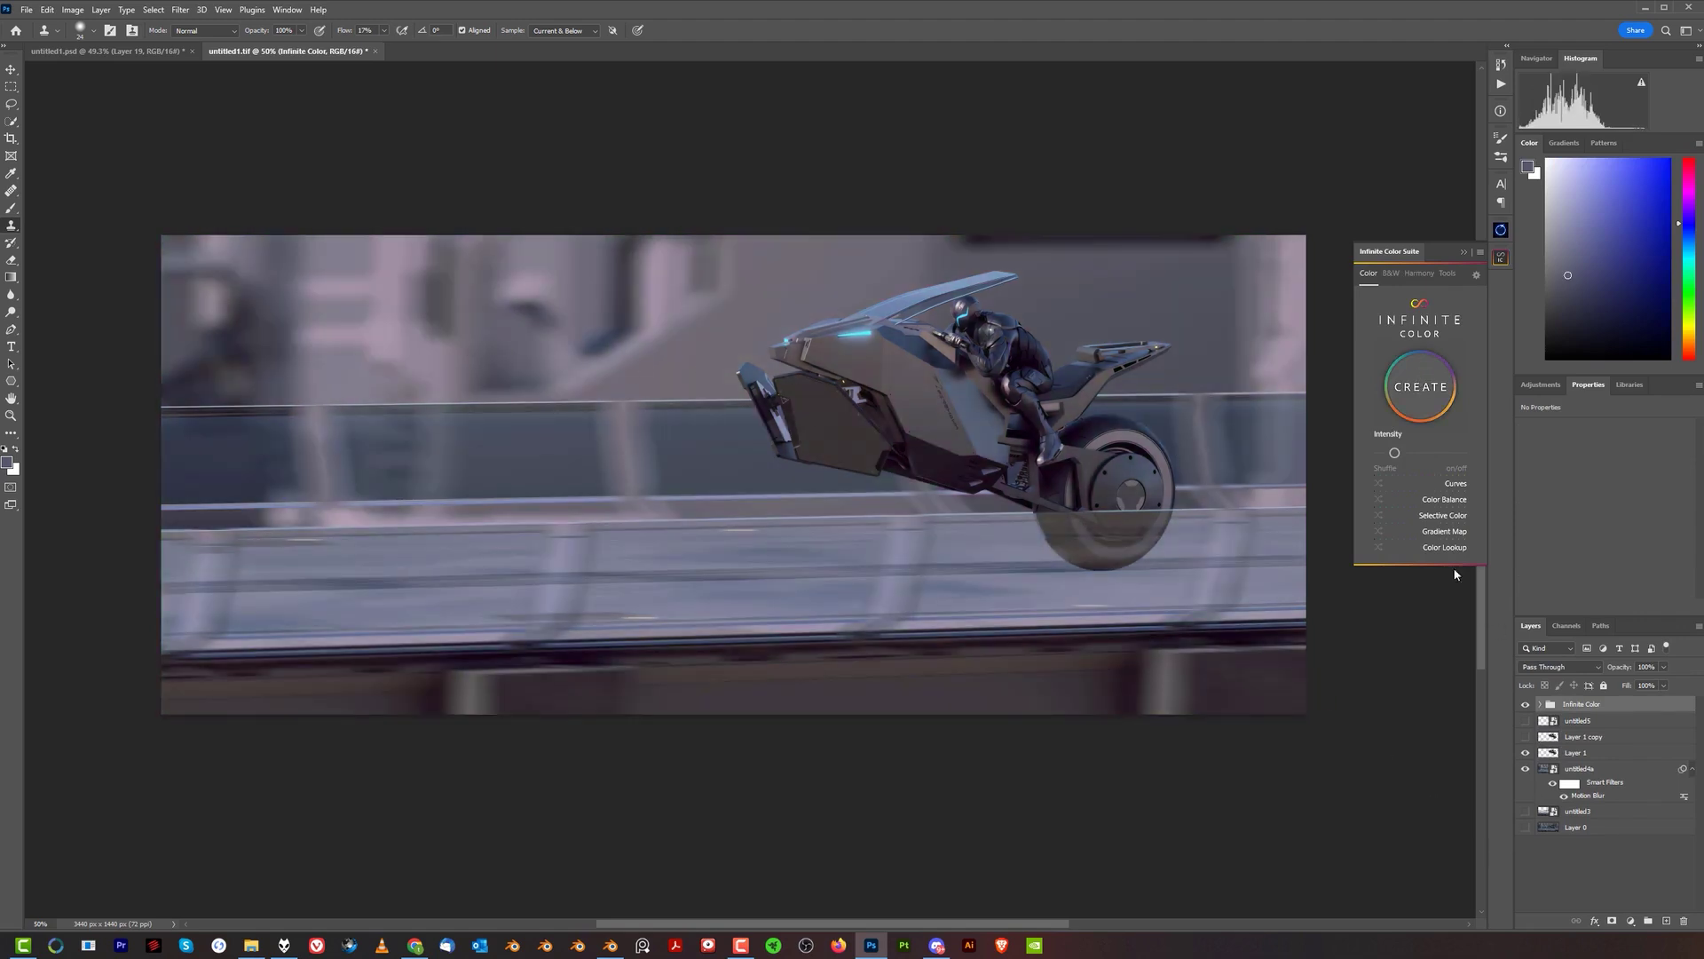
{"action": "left_click", "coordinate": [1540, 703]}
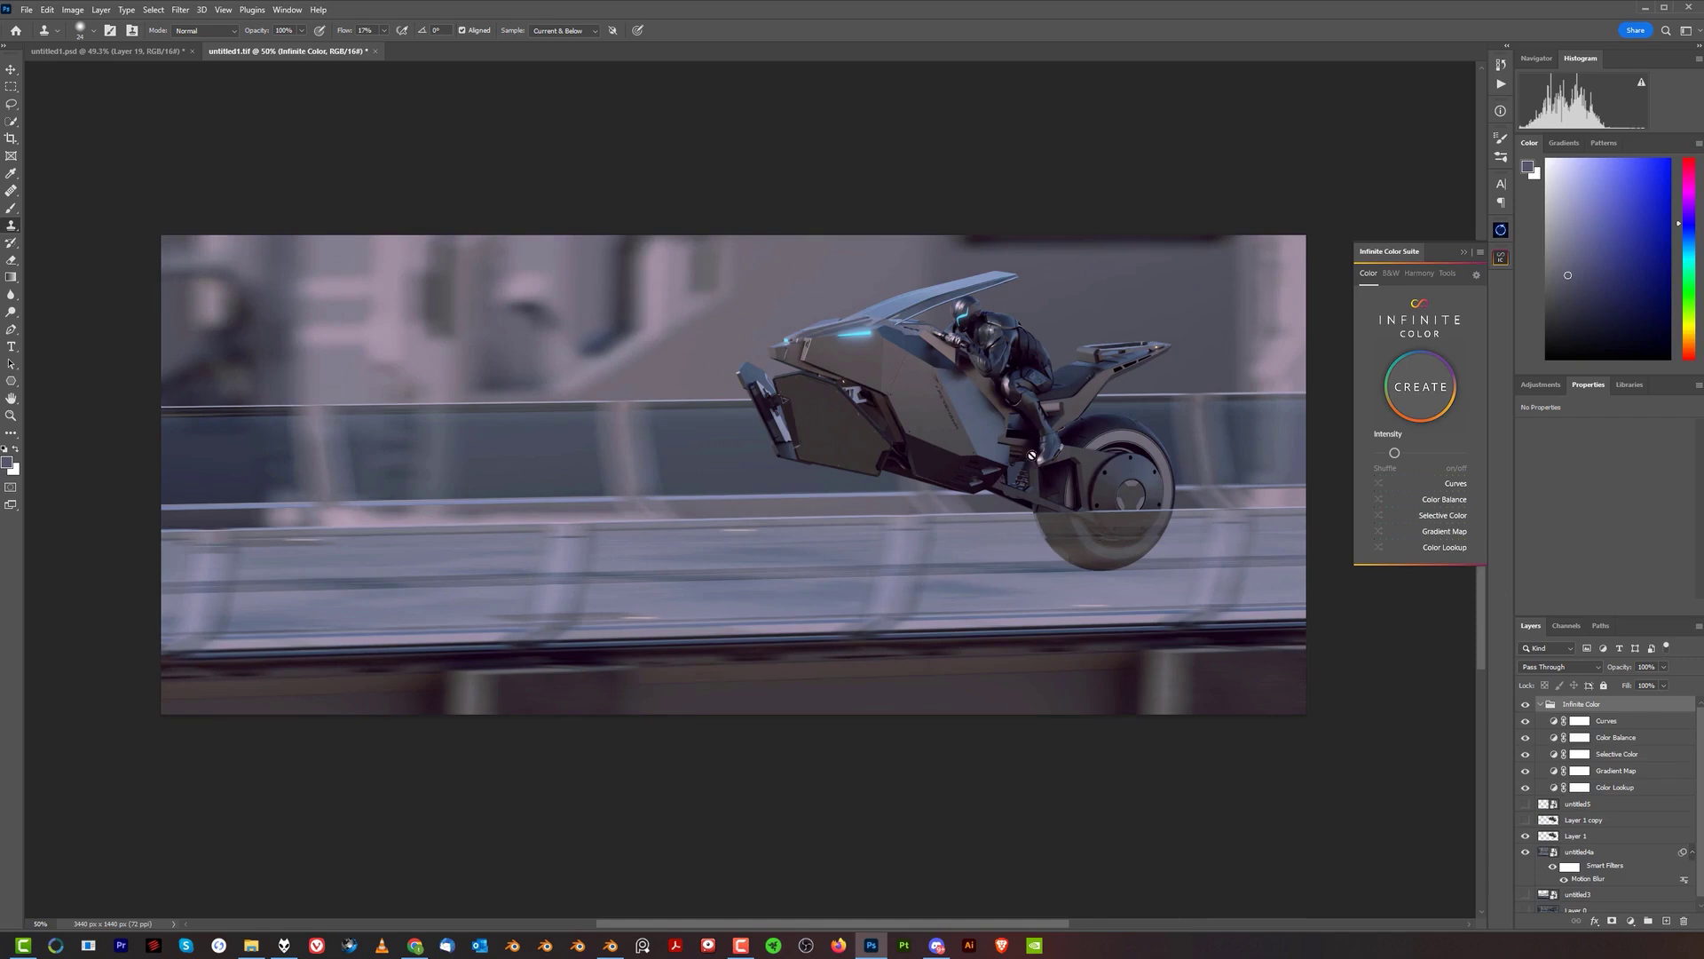
- Generate an Infinite Harmony grade above the Infinite Color group, using the second harmony scheme and base colour #57586b
{"action": "left_click", "coordinate": [1419, 273]}
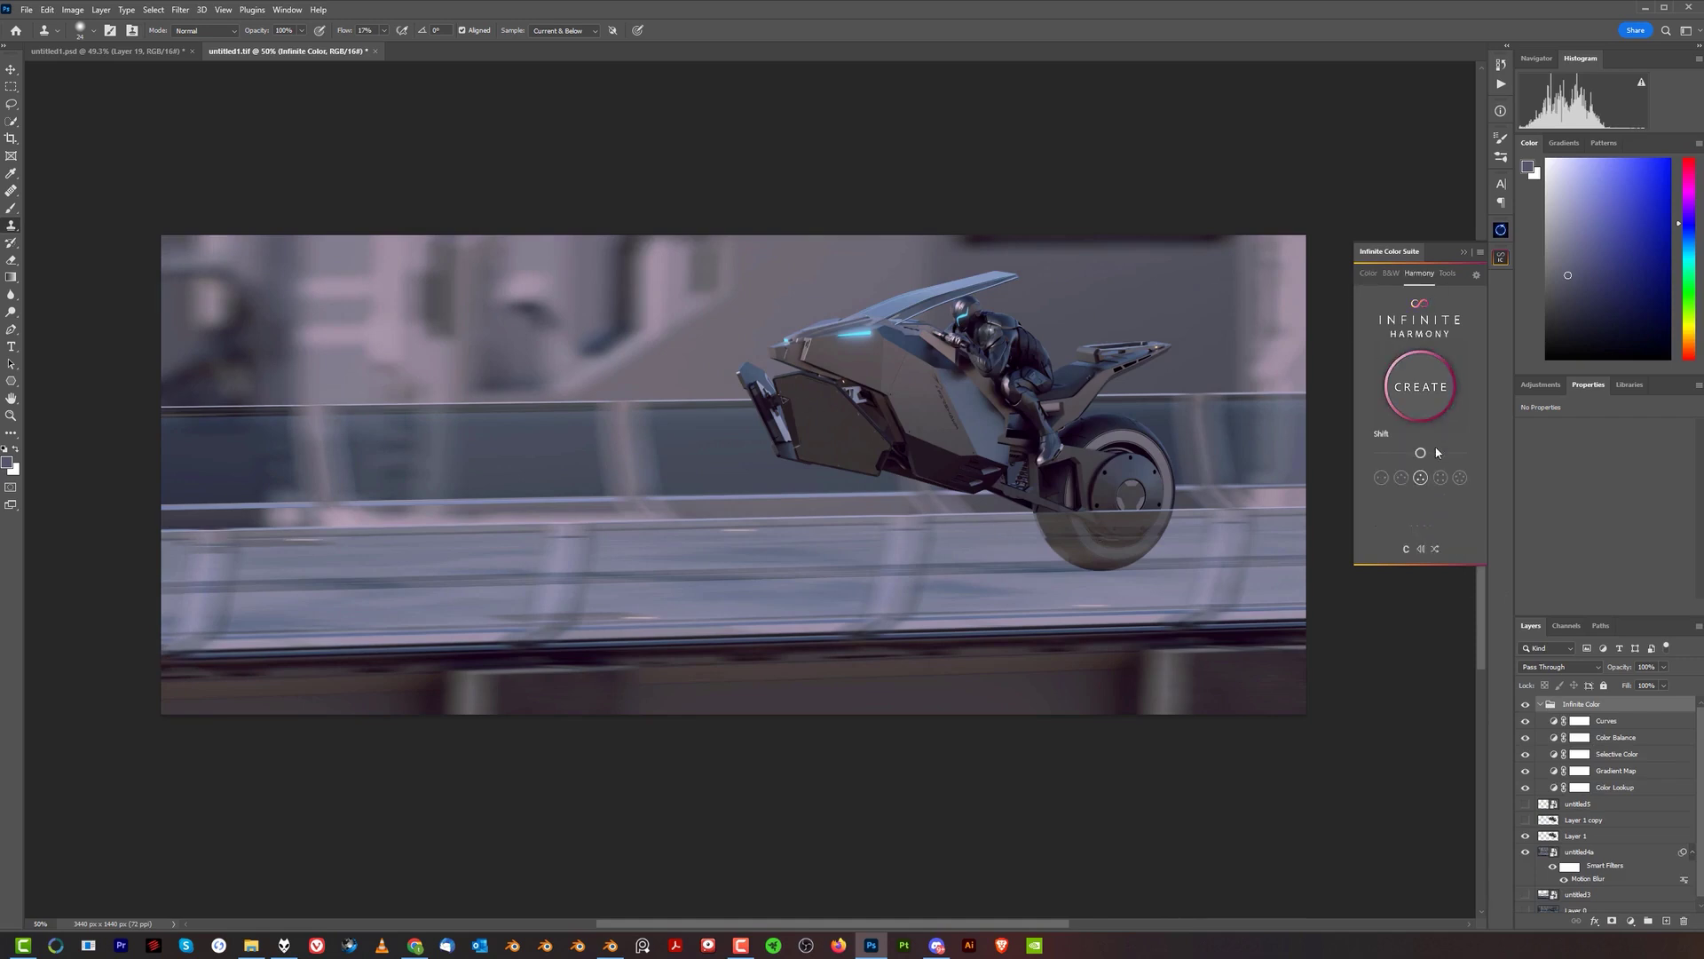
{"action": "left_click", "coordinate": [1402, 477]}
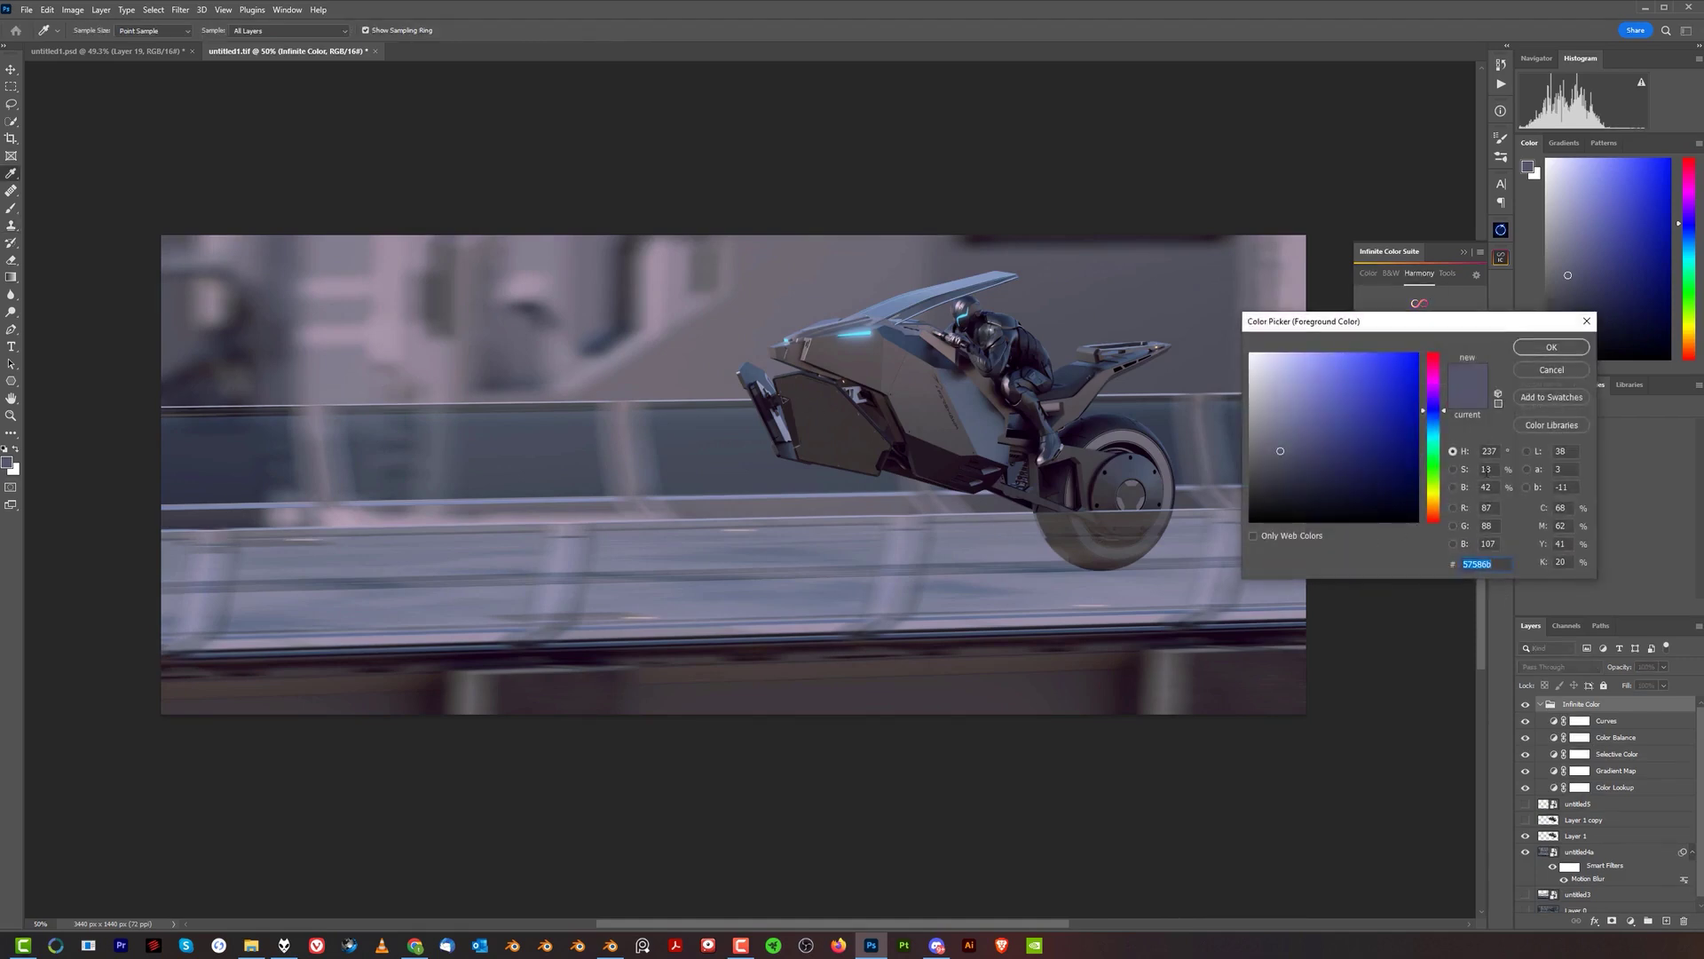
{"action": "key", "text": "Return"}
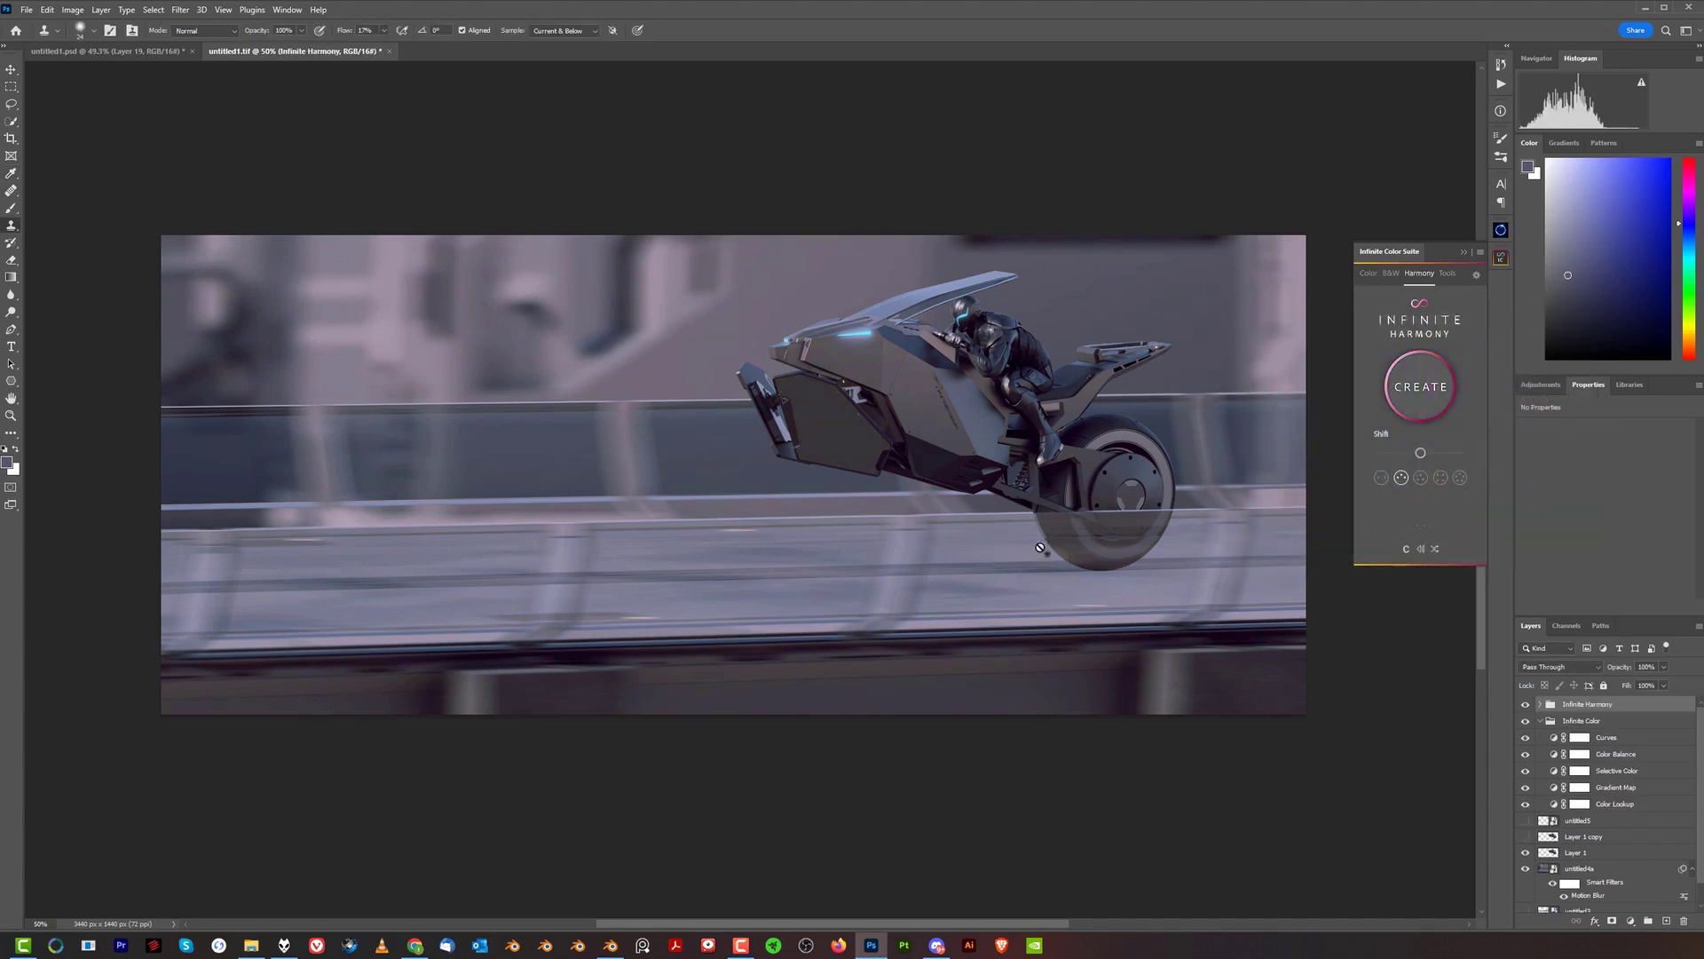
{"action": "scroll", "coordinate": [596, 361], "scroll_direction": "down", "scroll_amount": 3, "text": "alt"}
{"action": "scroll", "coordinate": [563, 289], "scroll_direction": "up", "scroll_amount": 3, "text": "alt"}
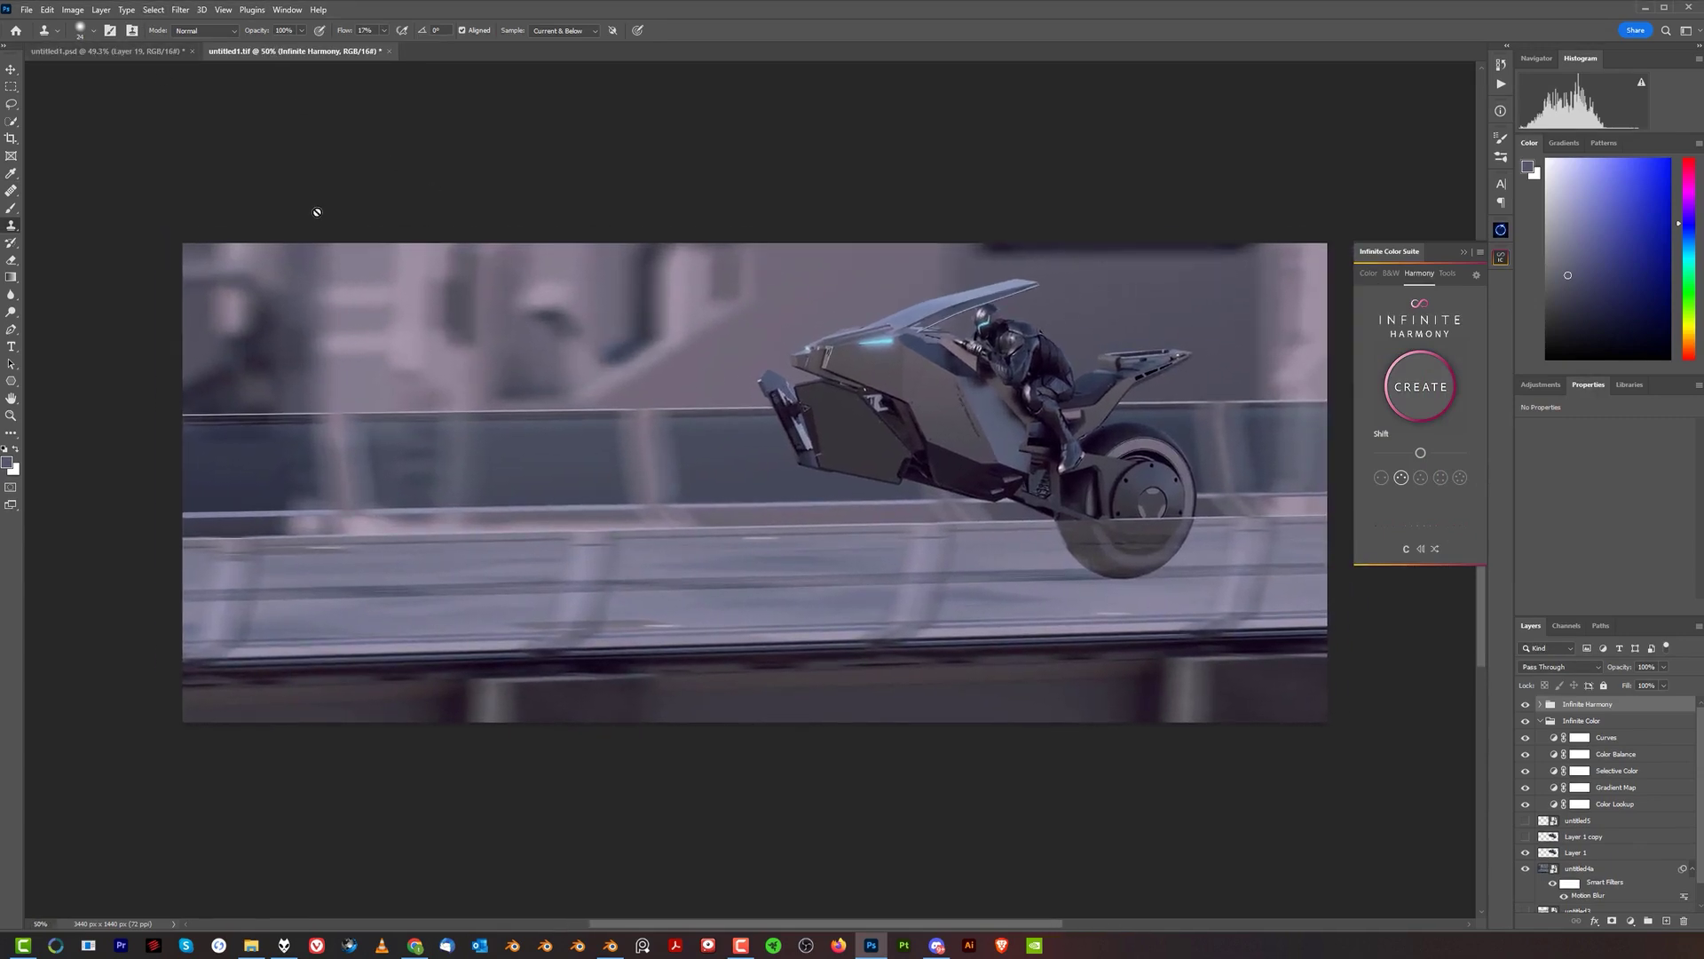
- Switch back to the .psd document, close the brush settings and inspect the bike composite
{"action": "left_click", "coordinate": [110, 30]}
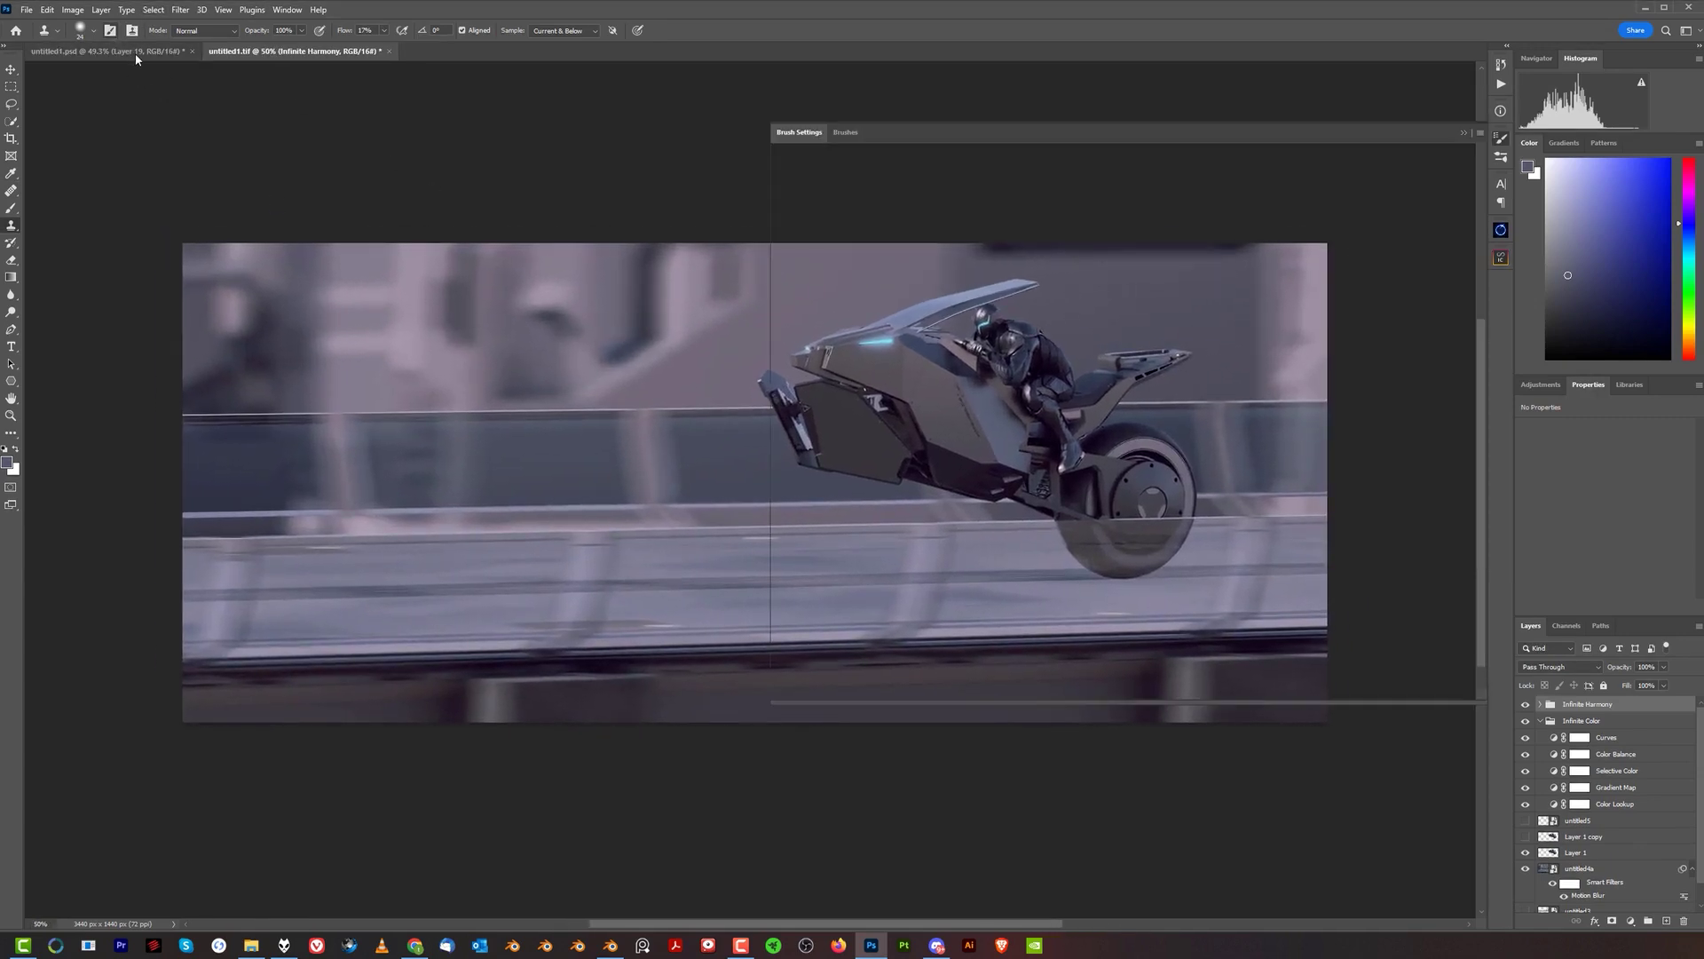
{"action": "key", "text": "ctrl+Tab"}
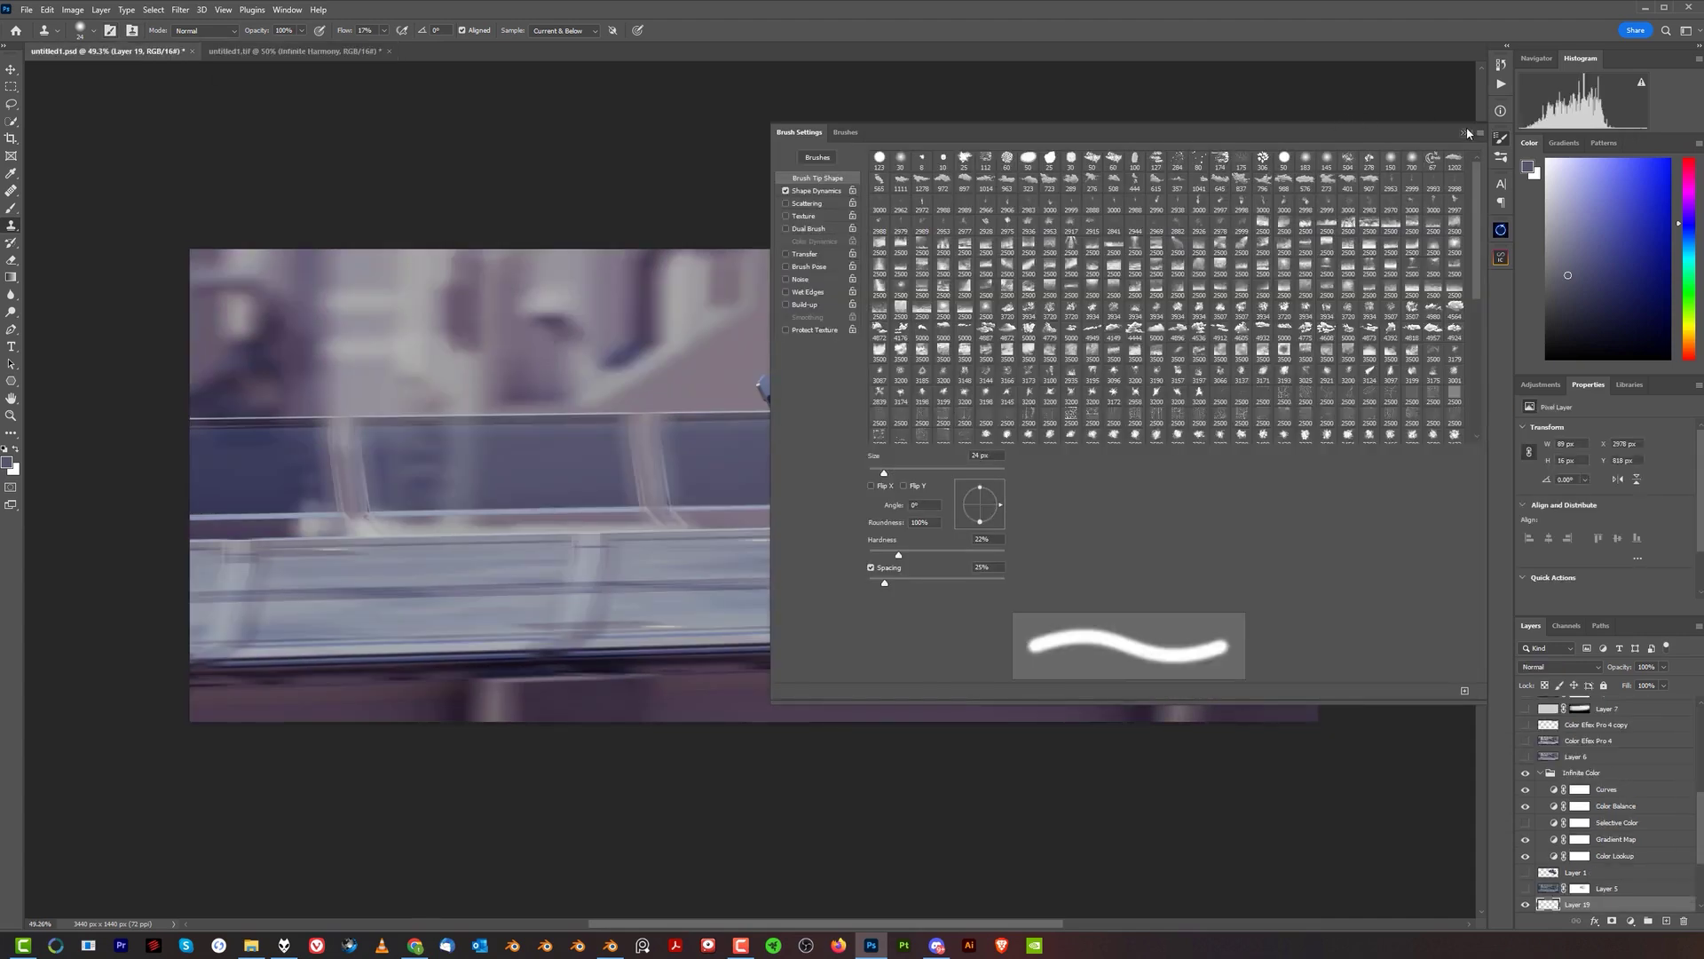
{"action": "left_click", "coordinate": [1465, 135]}
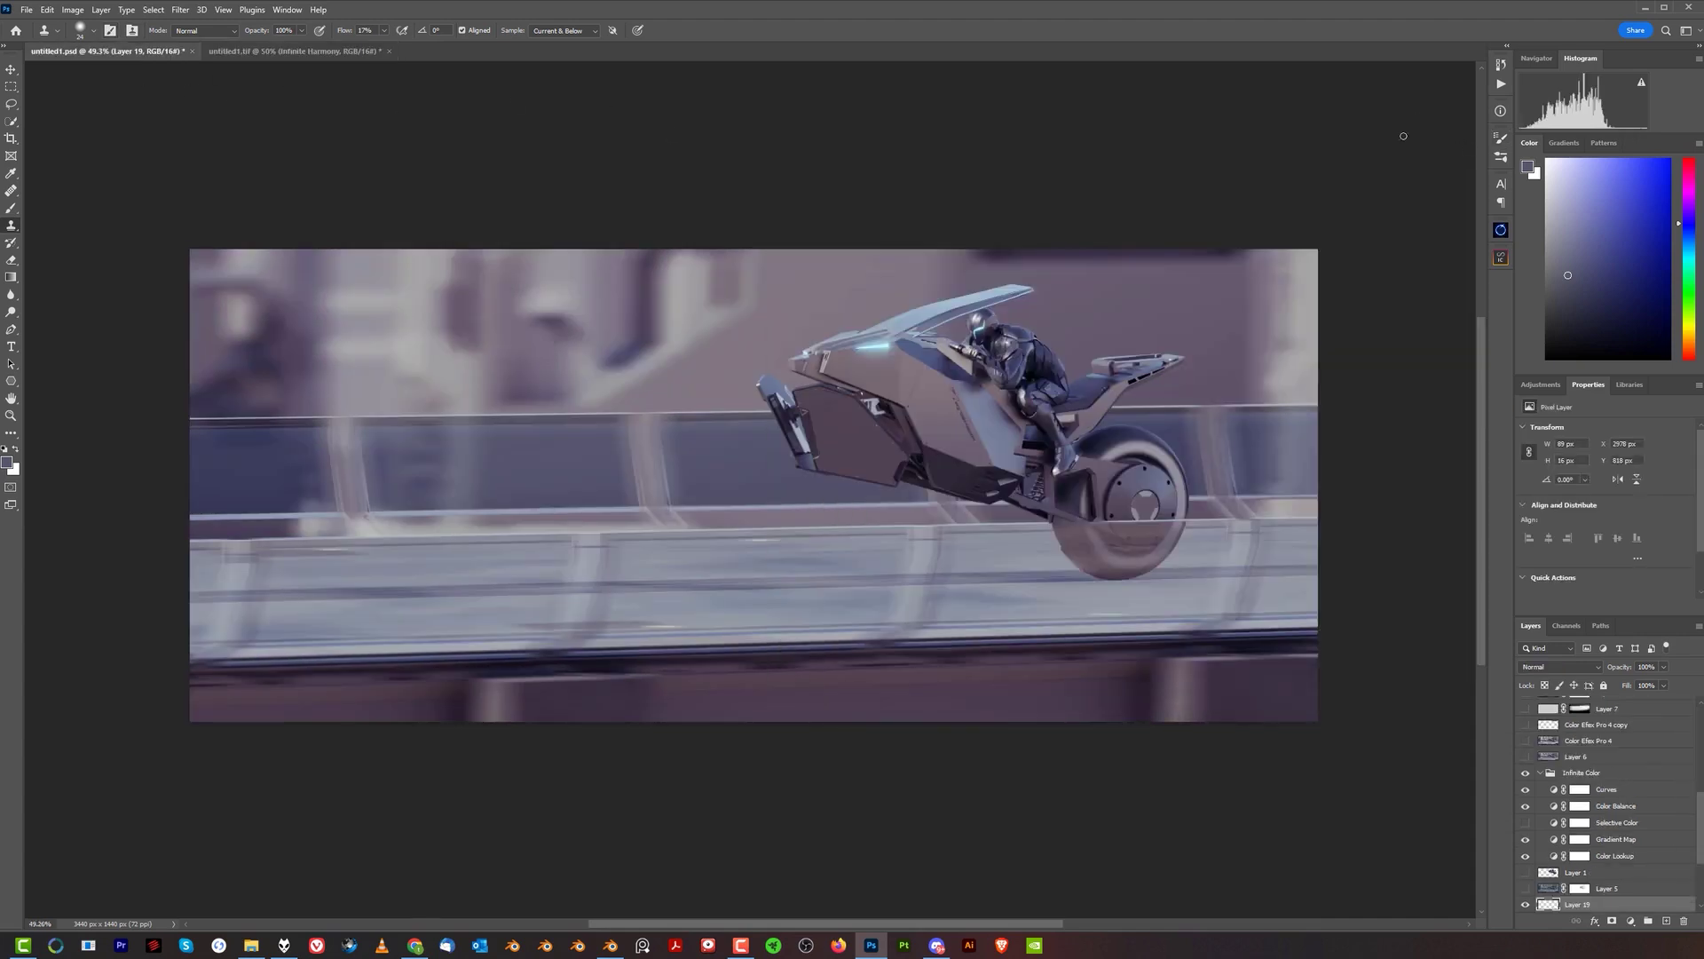
{"action": "scroll", "coordinate": [1110, 480], "scroll_direction": "up", "scroll_amount": 1, "text": "alt"}
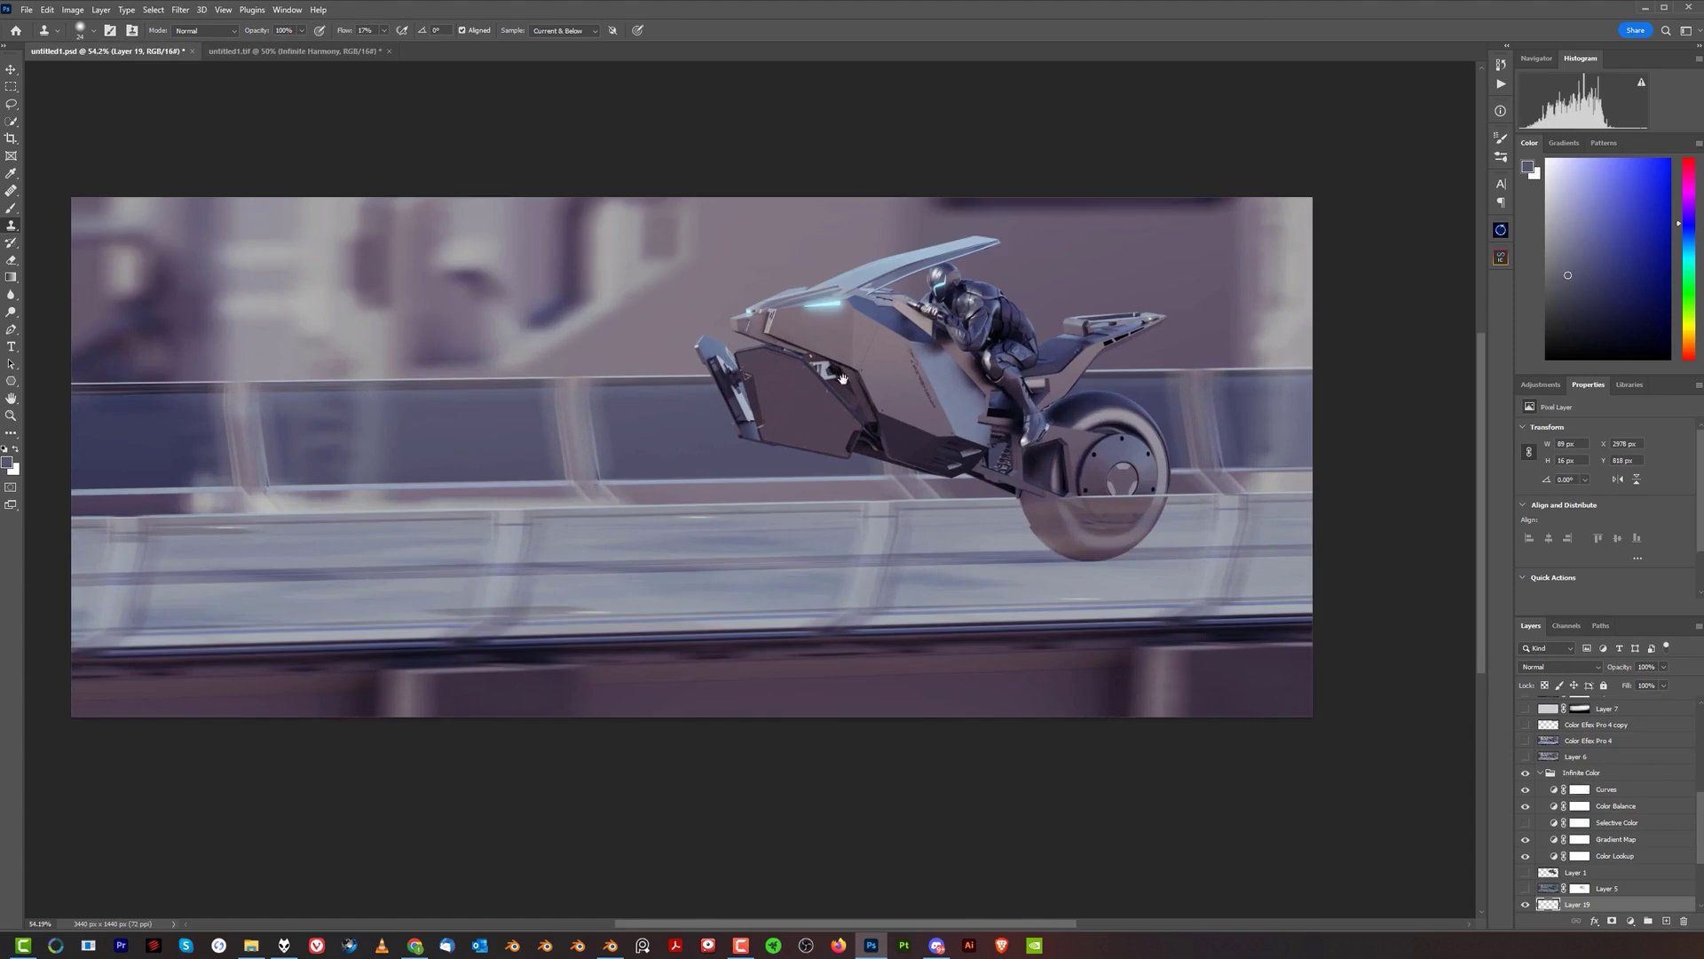
{"action": "scroll", "coordinate": [1067, 488], "scroll_direction": "left", "scroll_amount": 1, "text": "ctrl"}
{"action": "scroll", "coordinate": [1415, 688], "scroll_direction": "up", "scroll_amount": 1}
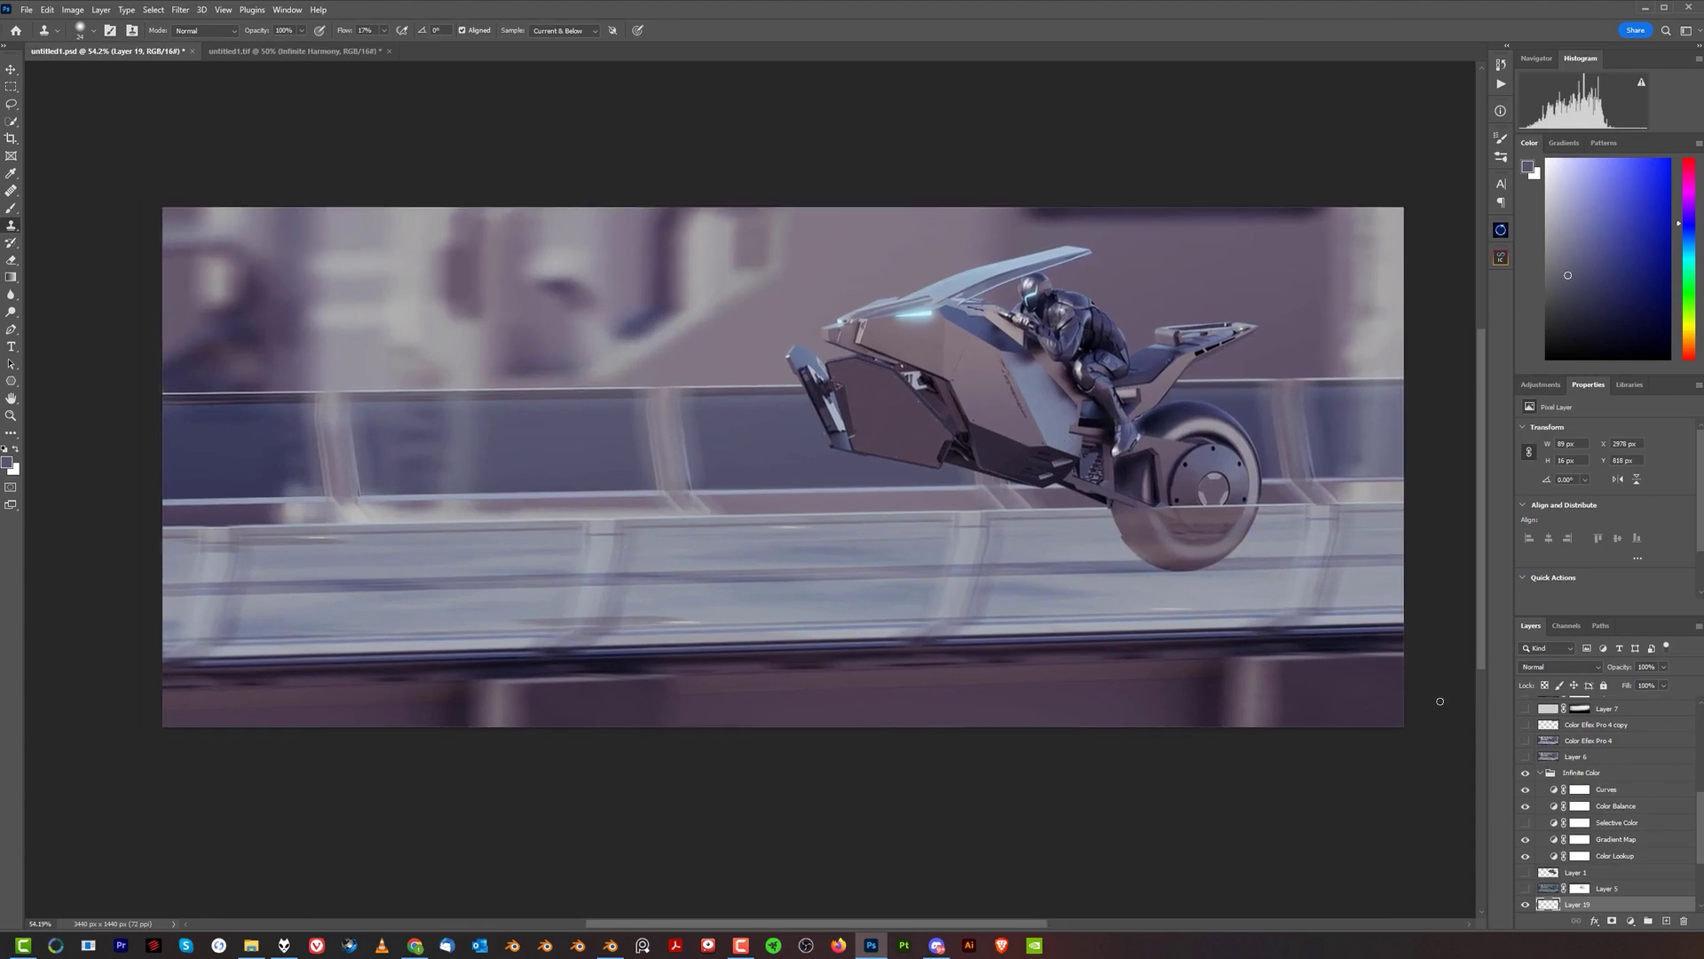
- Show Layer 6 and compare the image with and without the Color Efex Pro 4 layer, leaving that layer hidden
{"action": "left_click", "coordinate": [1525, 741]}
{"action": "left_click", "coordinate": [1526, 740]}
{"action": "left_click", "coordinate": [1526, 740]}
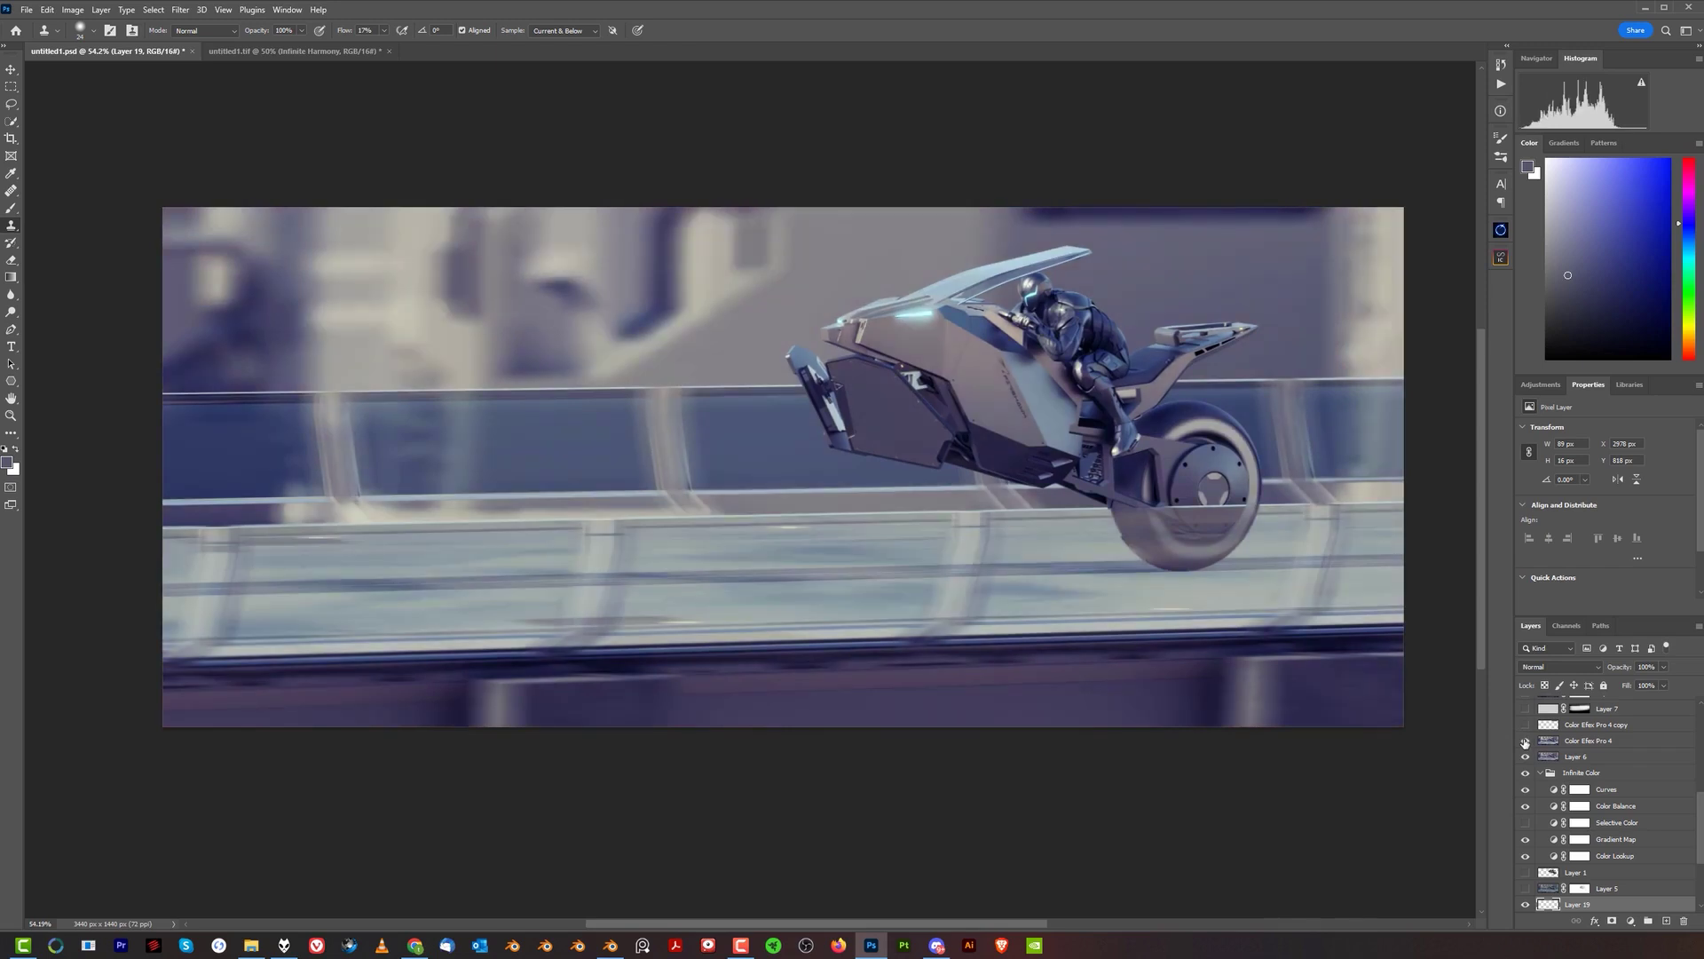
{"action": "left_click", "coordinate": [1526, 740]}
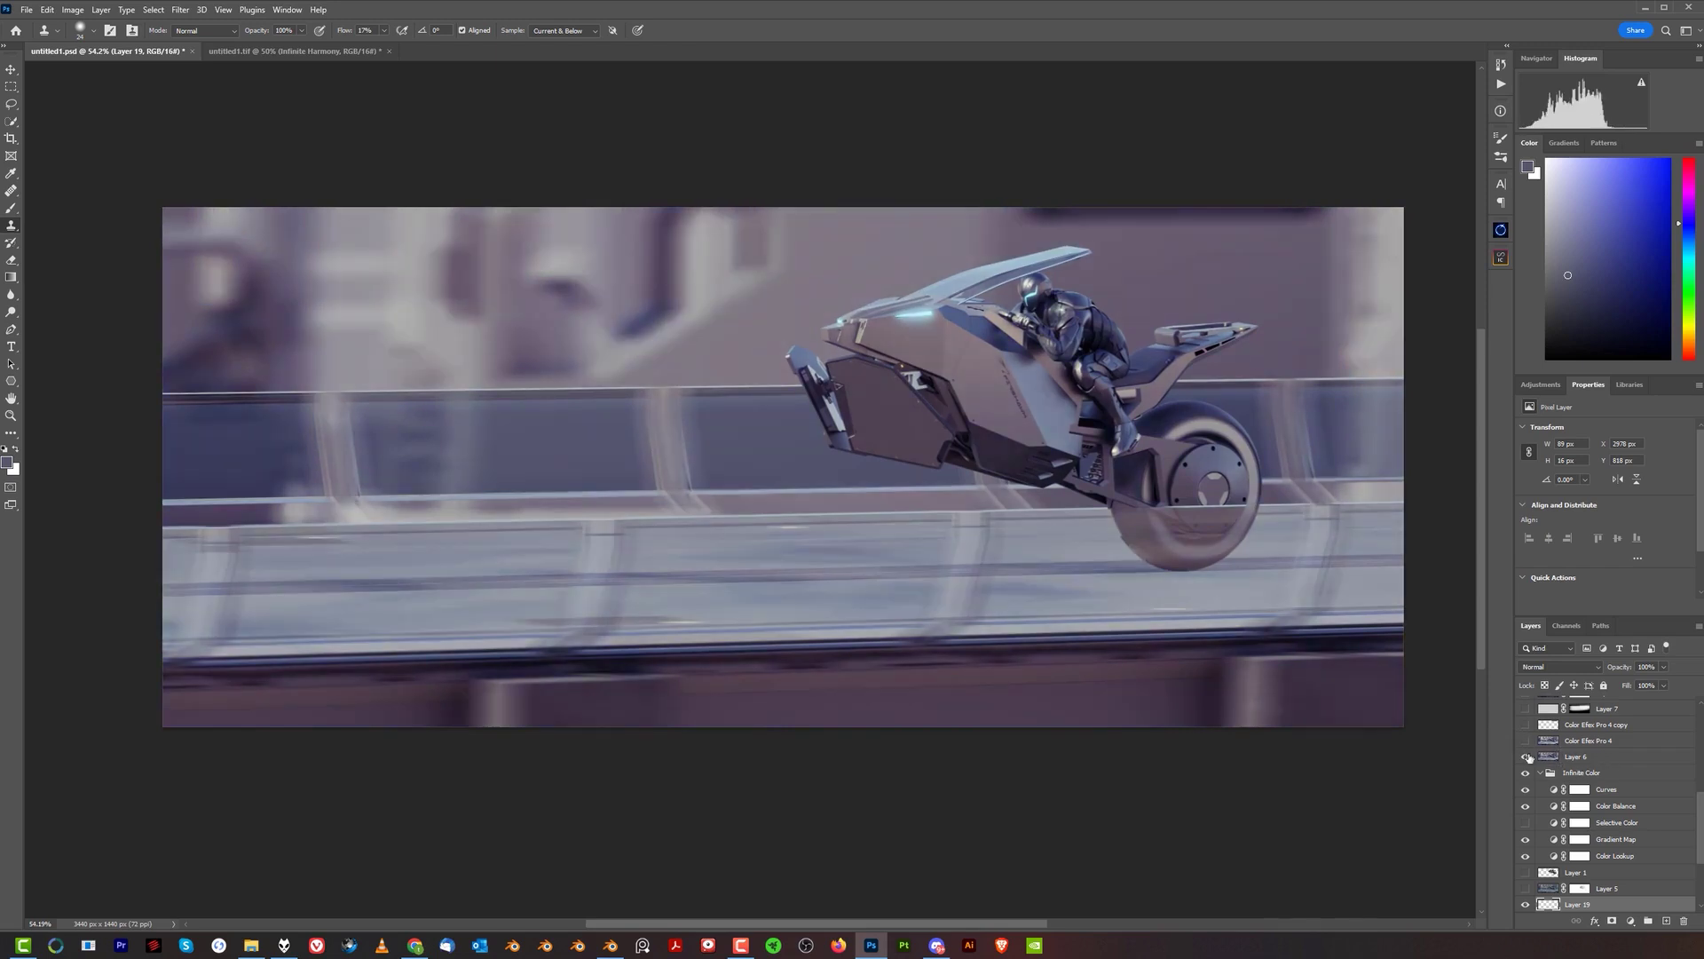
- Open Color Efex Pro 4 on Layer 6, set Pro Contrast's Correct Contrast to 9% and expand its control points
{"action": "left_click", "coordinate": [1573, 759]}
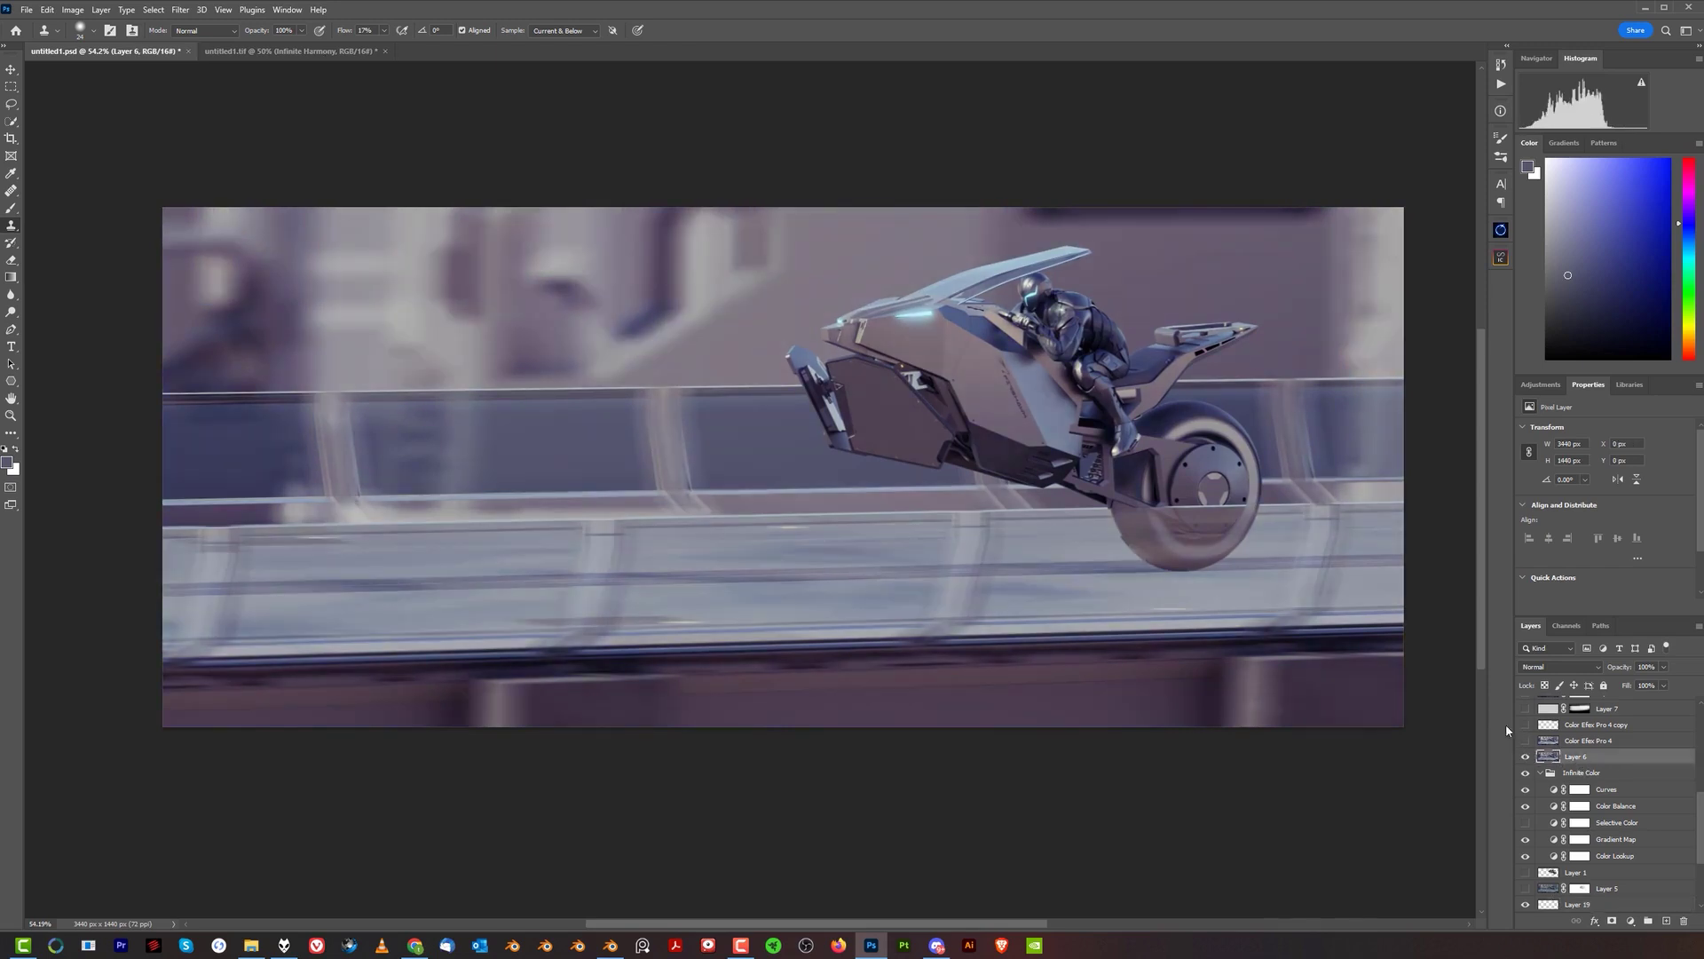
{"action": "left_click", "coordinate": [179, 10]}
{"action": "mouse_move", "coordinate": [268, 315]}
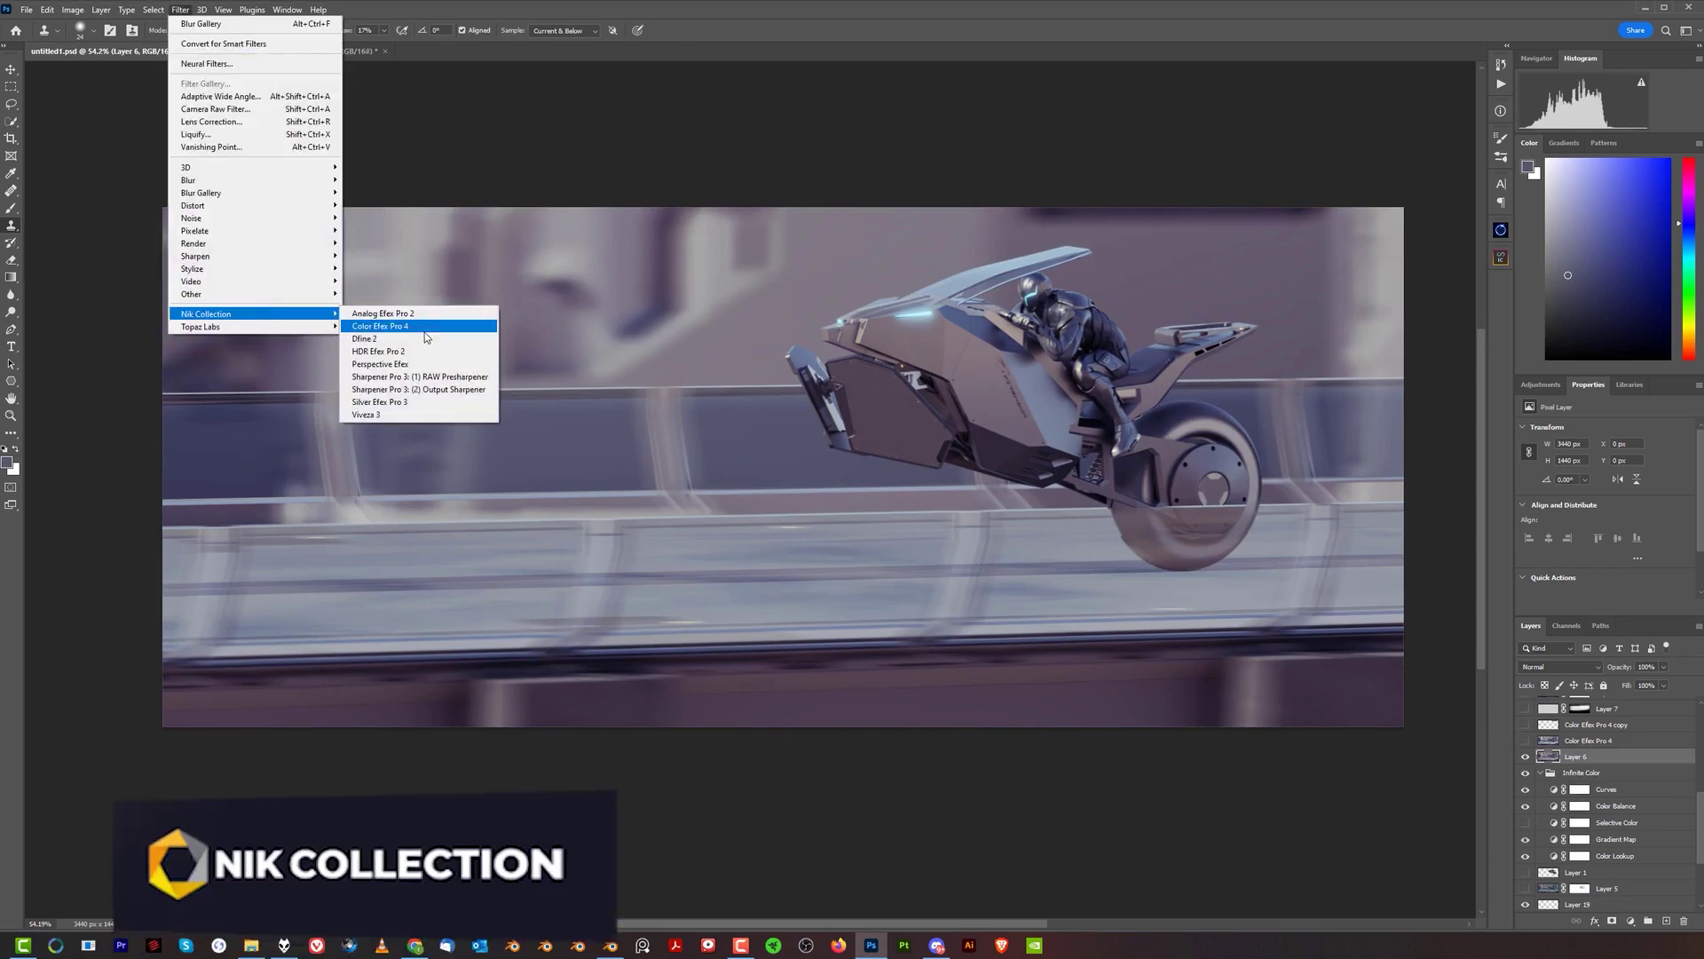
{"action": "left_click", "coordinate": [424, 329]}
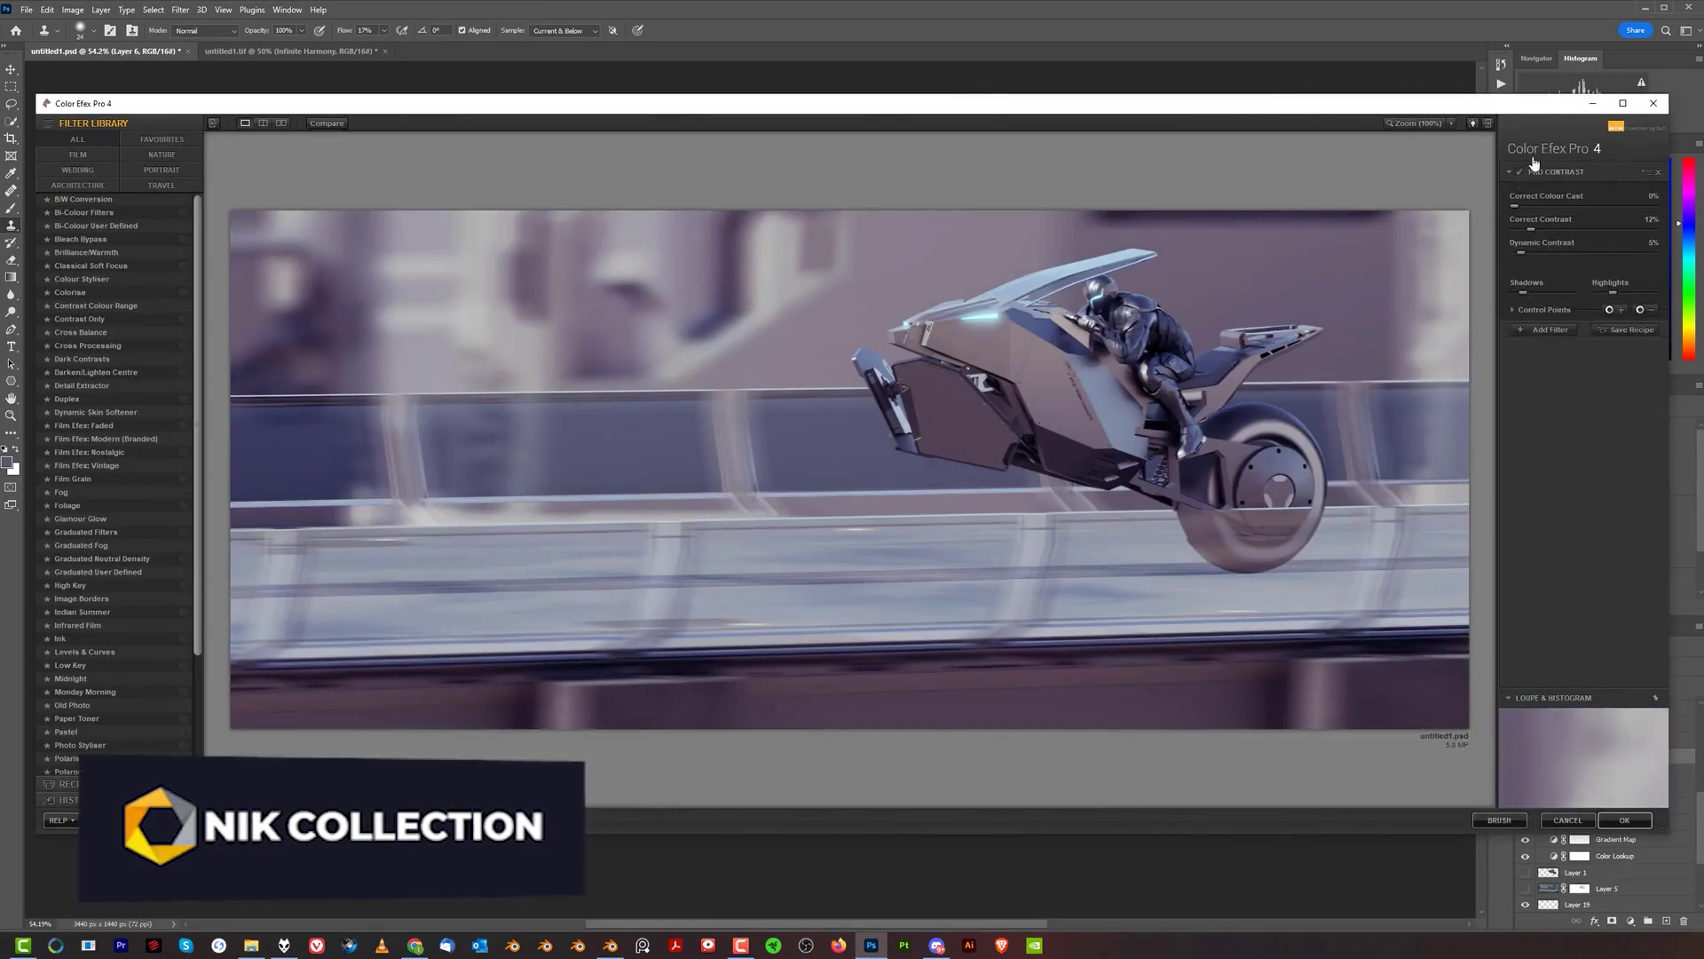
{"action": "mouse_move", "coordinate": [1536, 227]}
{"action": "left_mouse_down"}
{"action": "mouse_move", "coordinate": [1504, 232]}
{"action": "mouse_move", "coordinate": [1524, 240]}
{"action": "left_mouse_up"}
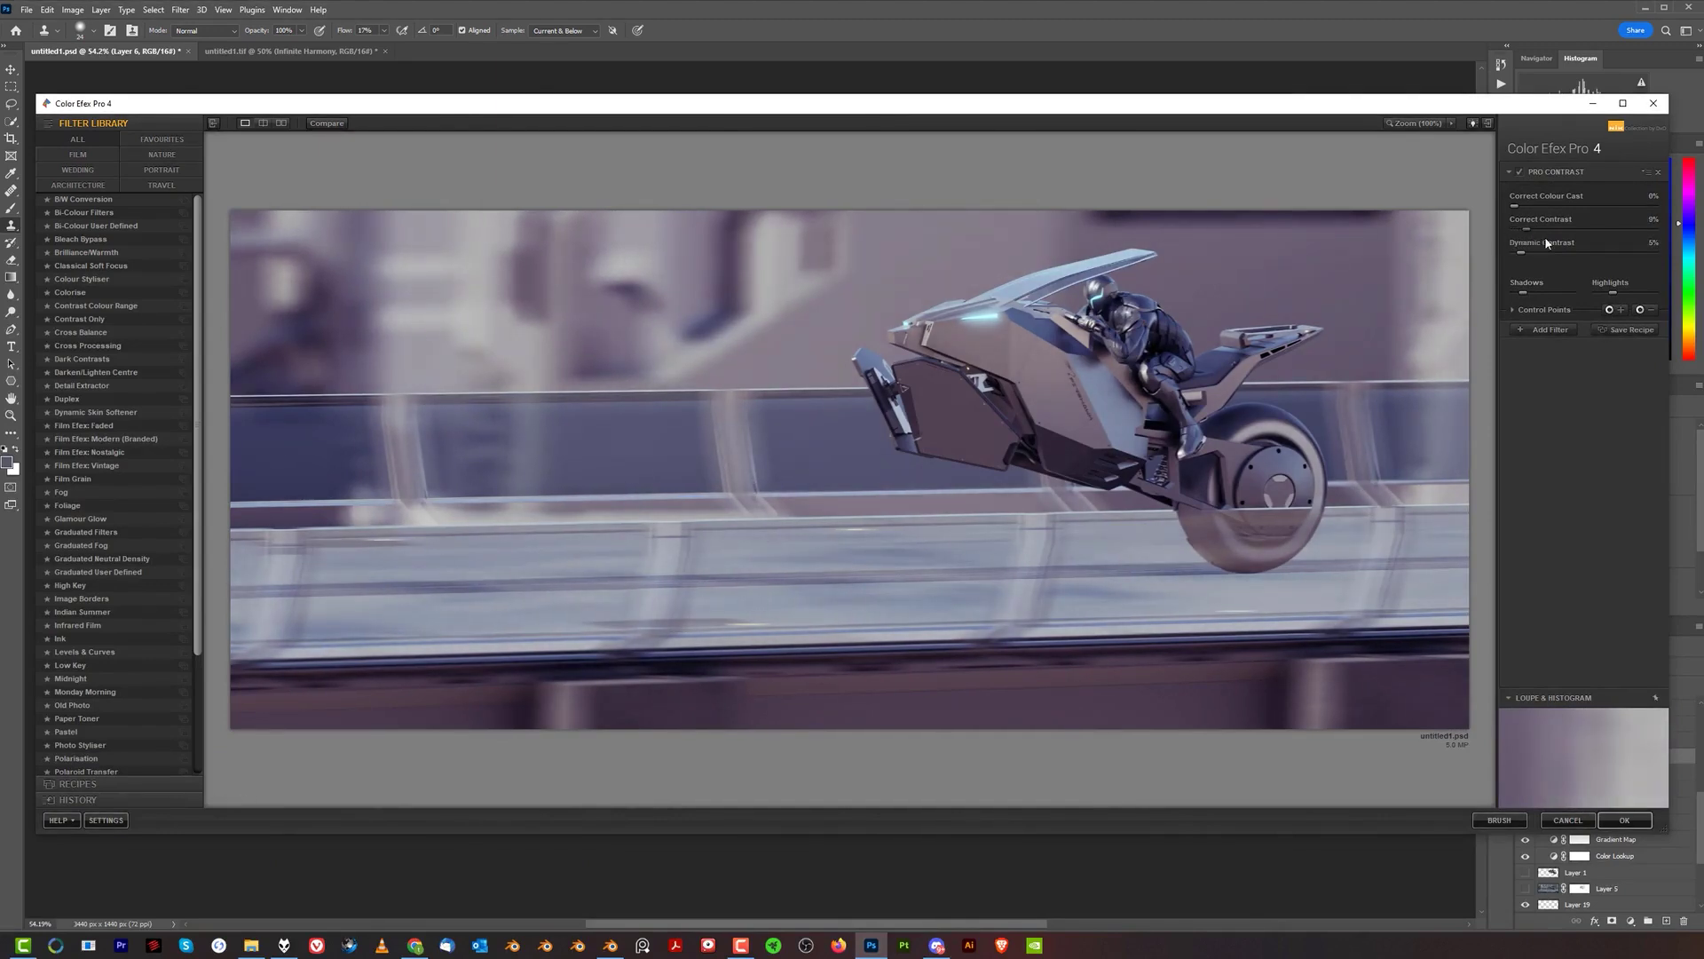
{"action": "left_click", "coordinate": [1514, 309]}
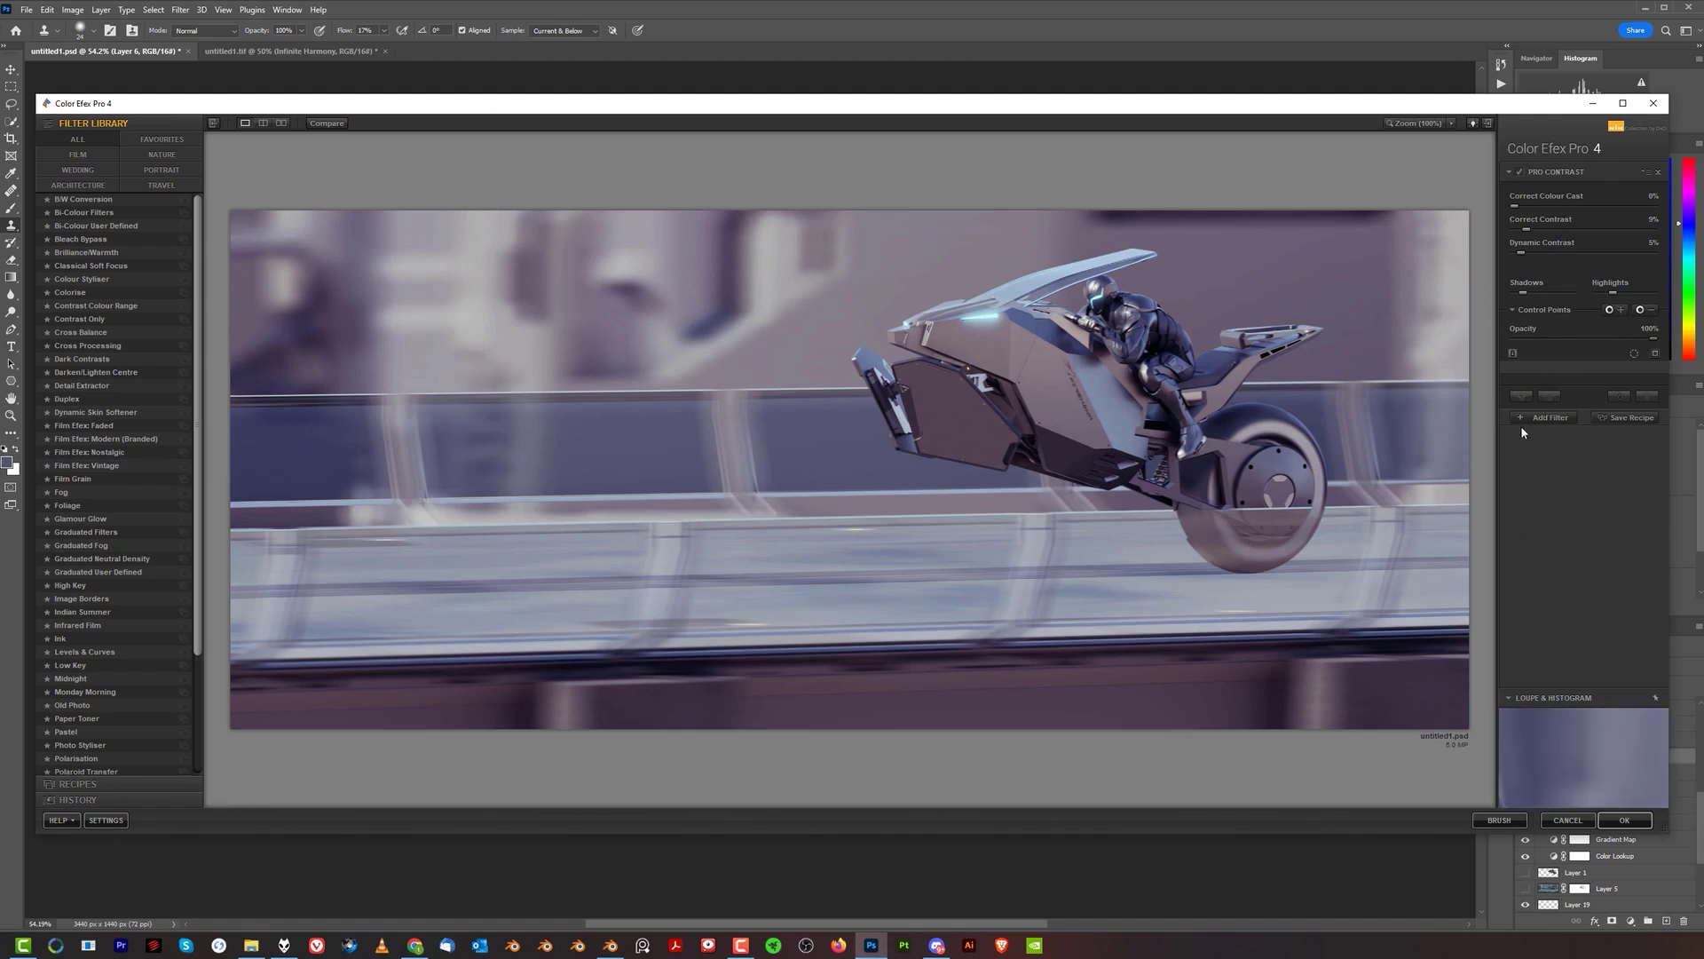
- Add a Cross Processing filter in Color Efex Pro 4, preview its methods such as Y02, and leave the plugin without applying
{"action": "left_click", "coordinate": [1550, 417]}
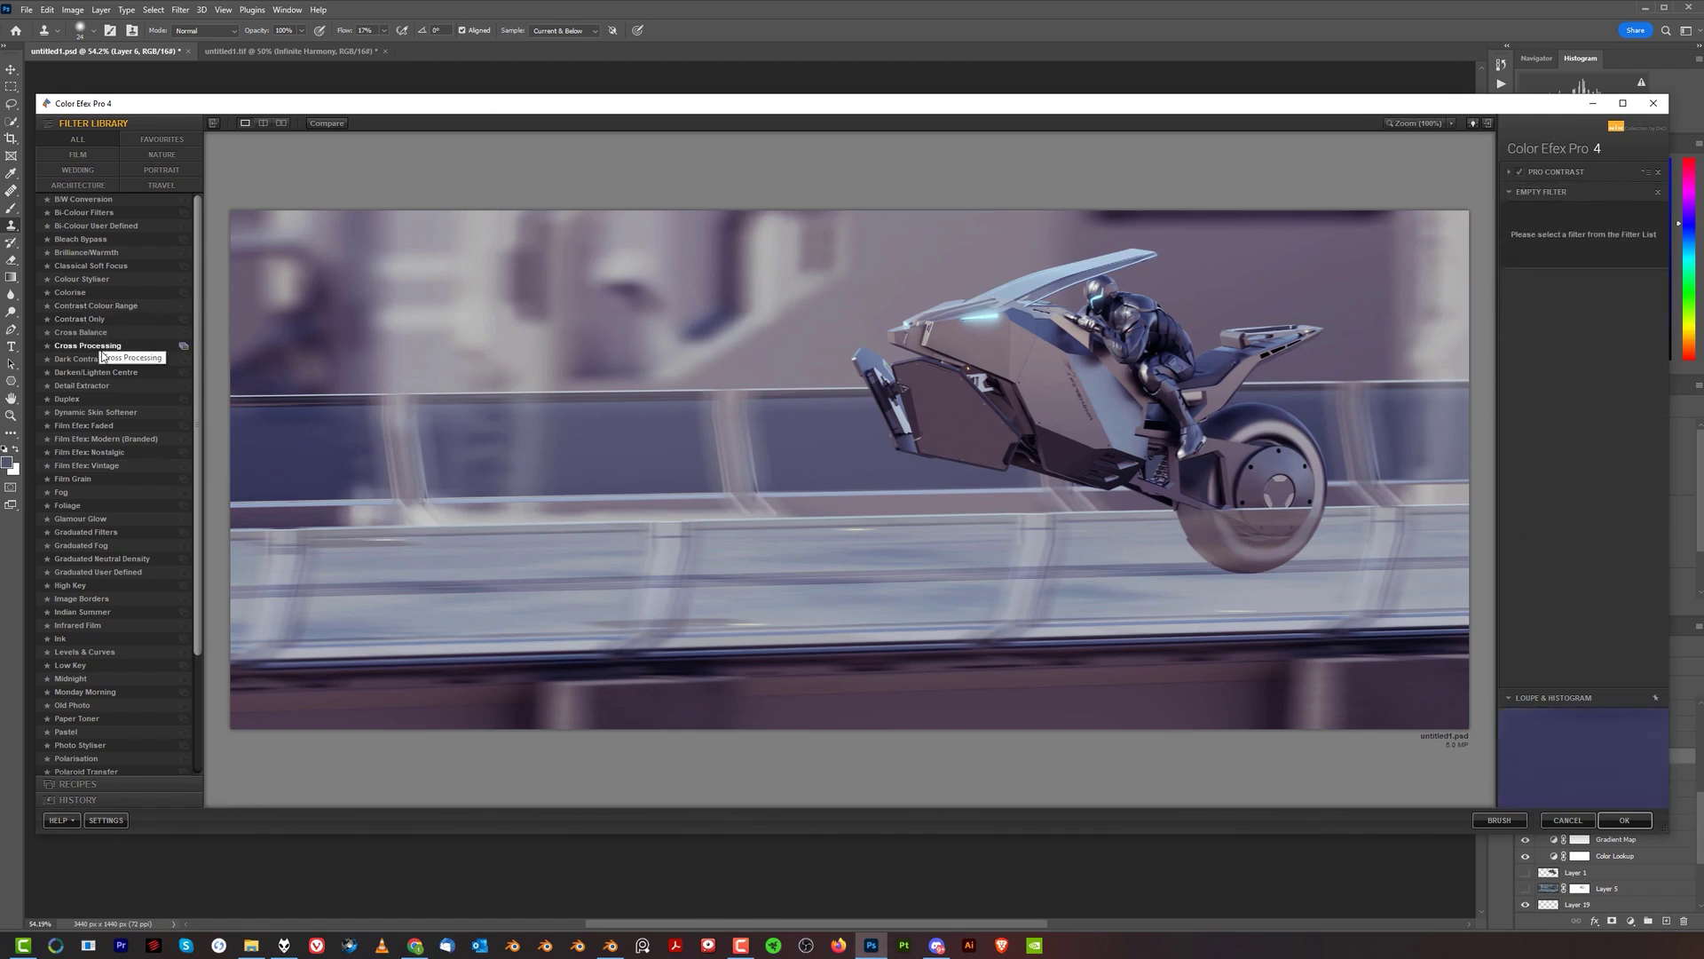
{"action": "left_click", "coordinate": [147, 347]}
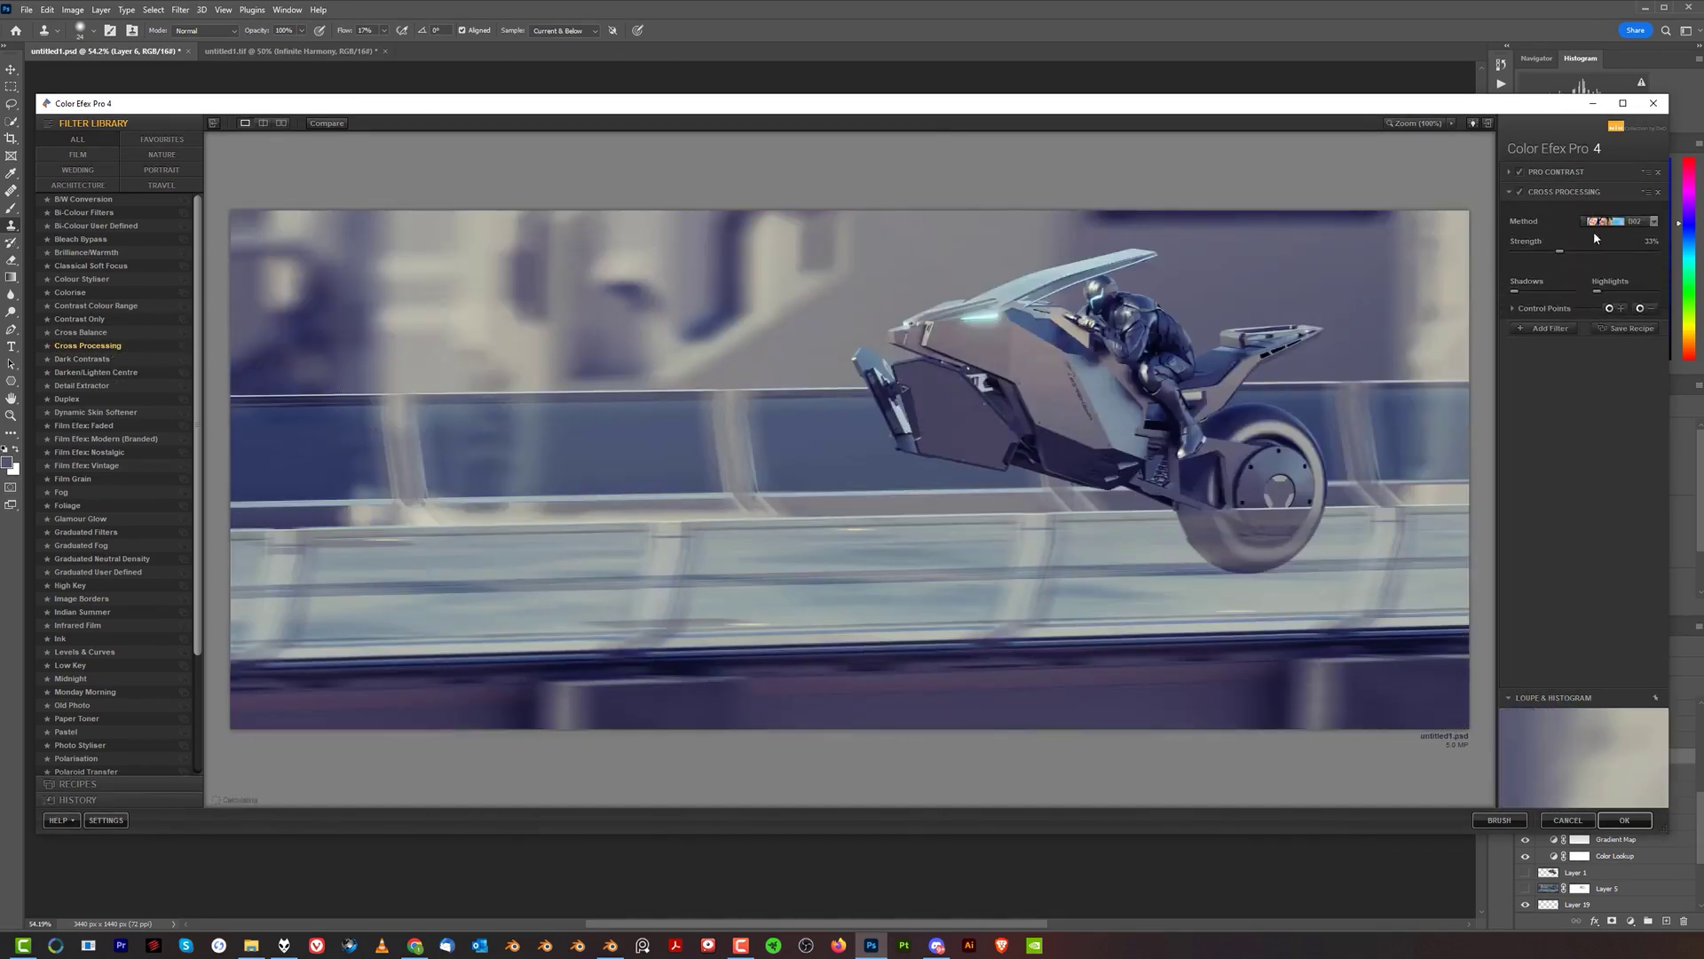
{"action": "left_click", "coordinate": [1653, 229]}
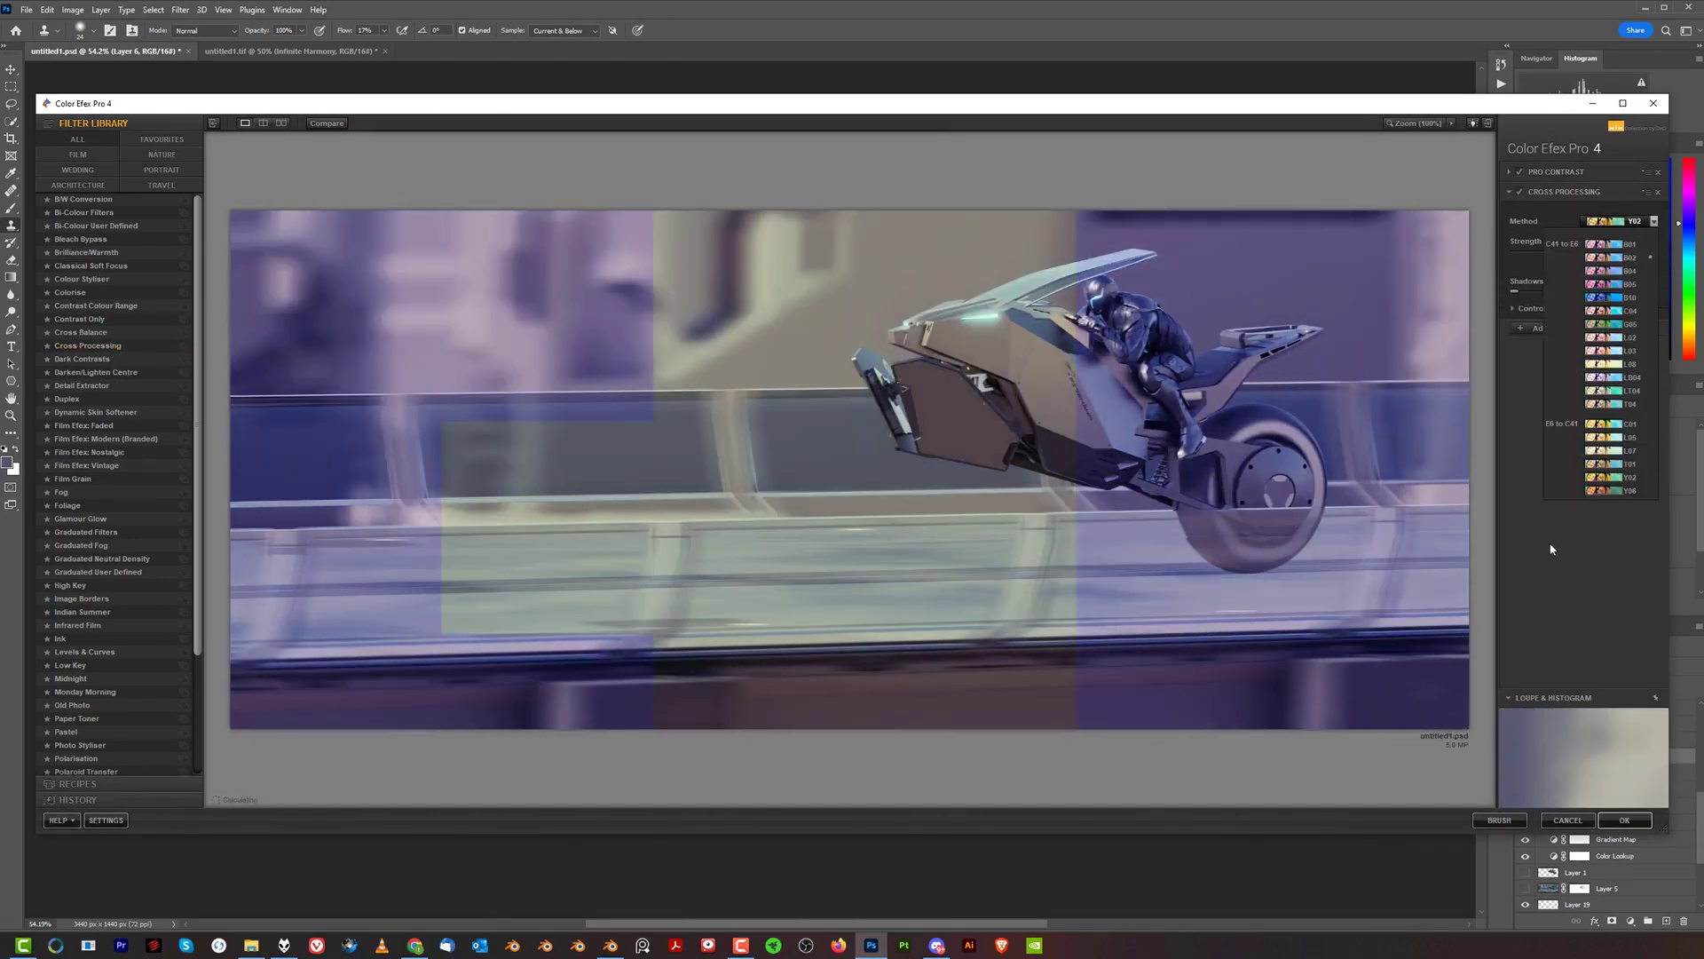
{"action": "left_click", "coordinate": [1544, 558]}
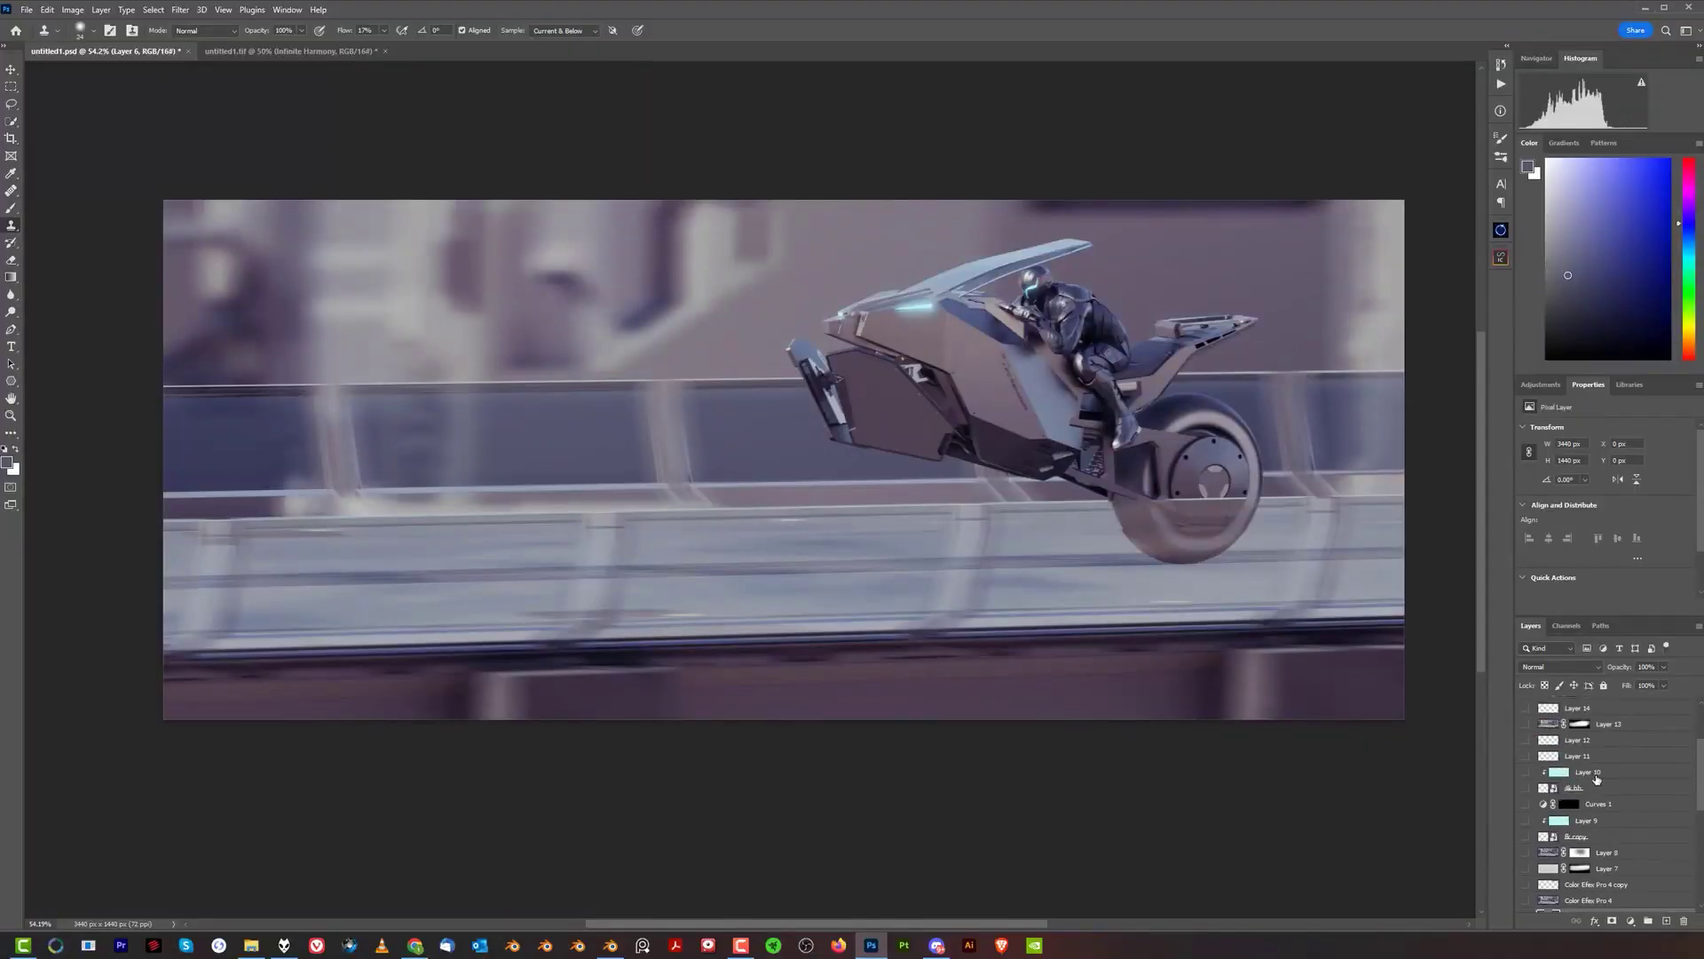
- Compare the image with and without the Curves 3 adjustment and leave the adjustment shown
{"action": "scroll", "coordinate": [1596, 777], "scroll_direction": "up", "scroll_amount": 3}
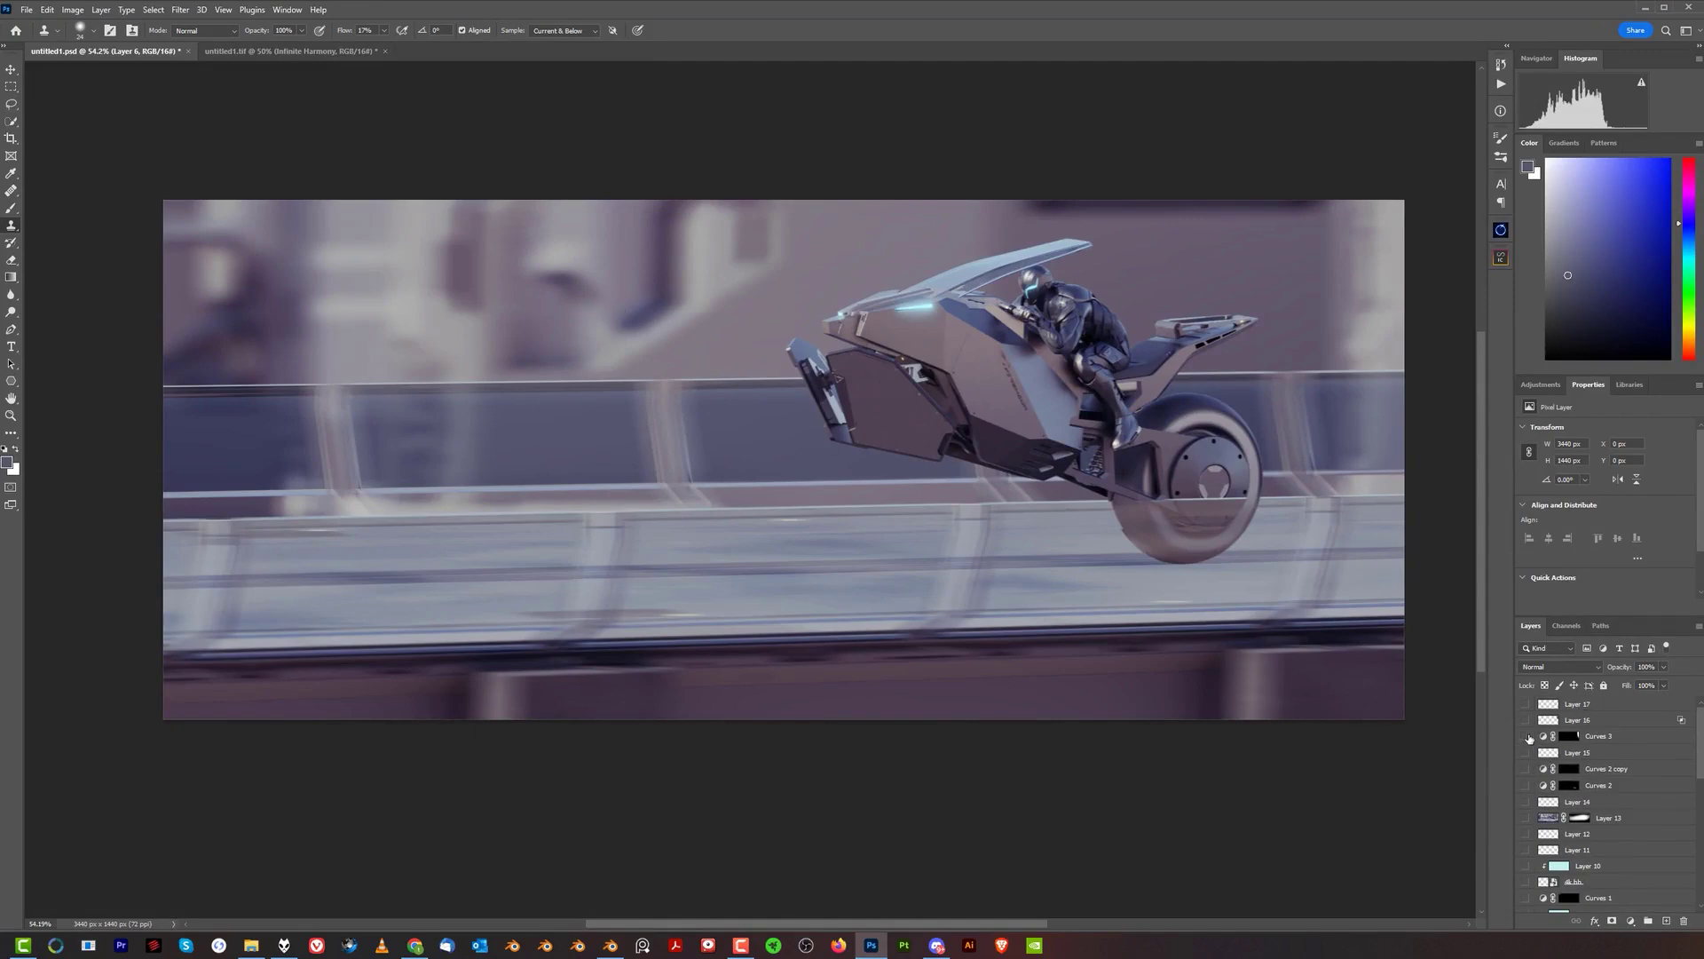
{"action": "left_click", "coordinate": [1527, 737]}
{"action": "left_click", "coordinate": [1528, 737]}
{"action": "left_click", "coordinate": [1526, 736]}
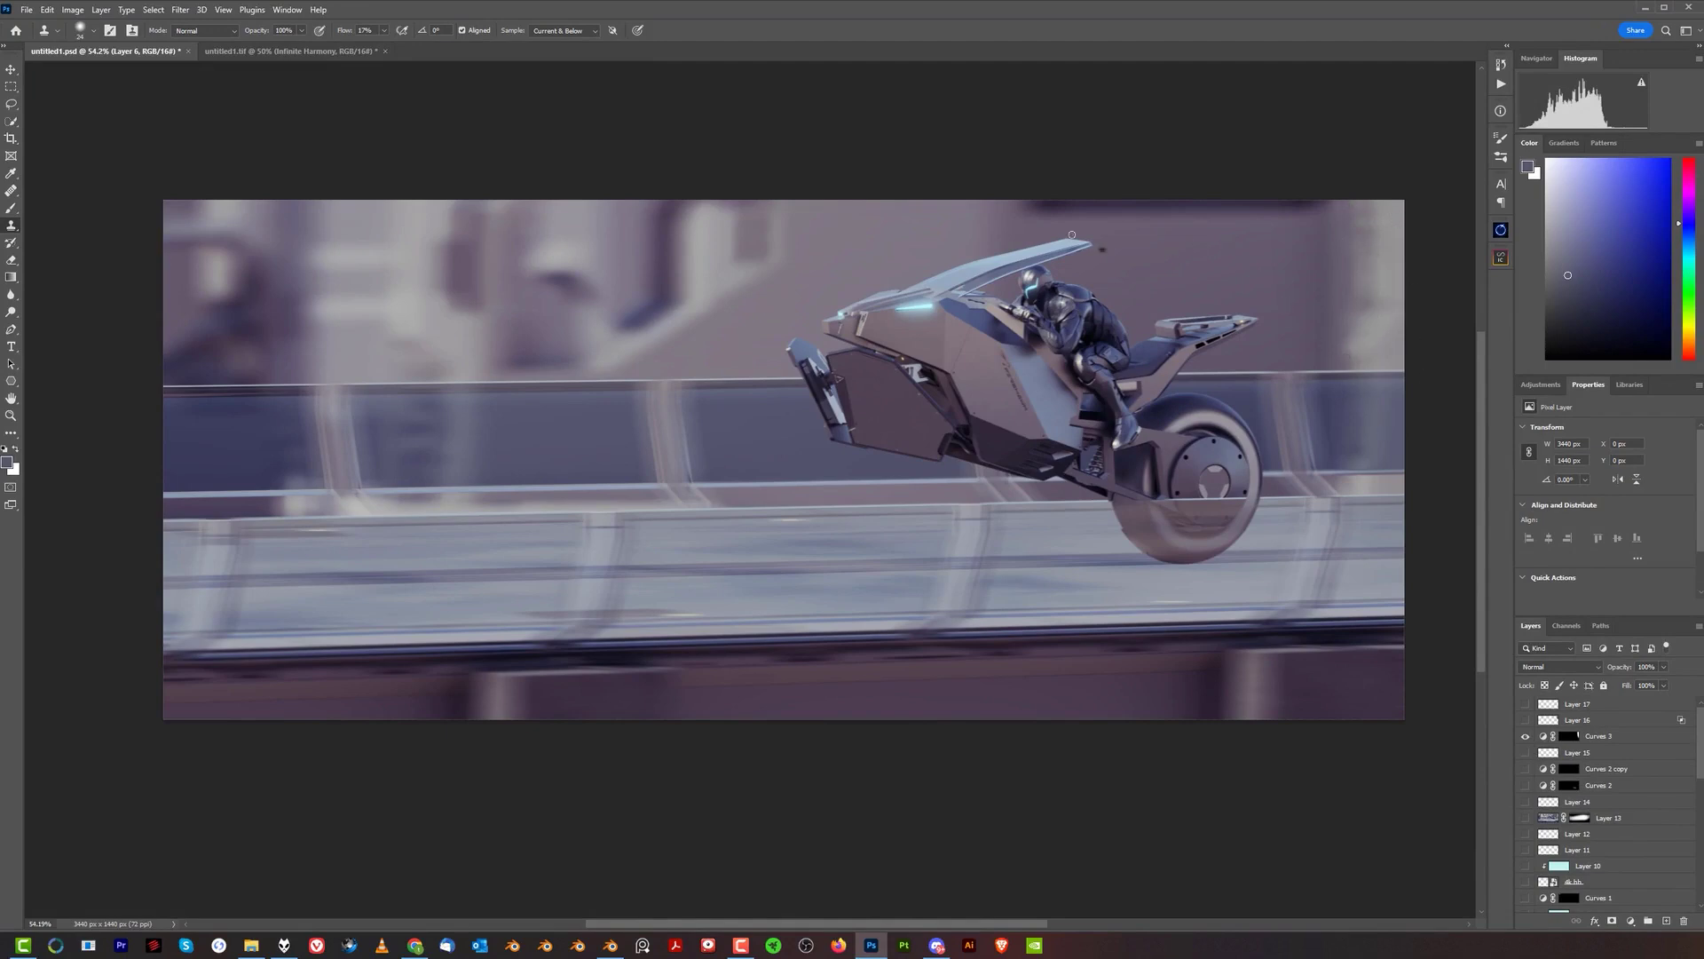
- Show Layers 10 to 17, the logo layer and both Curves 2 adjustments, checking the effect of Curves 2
{"action": "left_click", "coordinate": [1526, 817]}
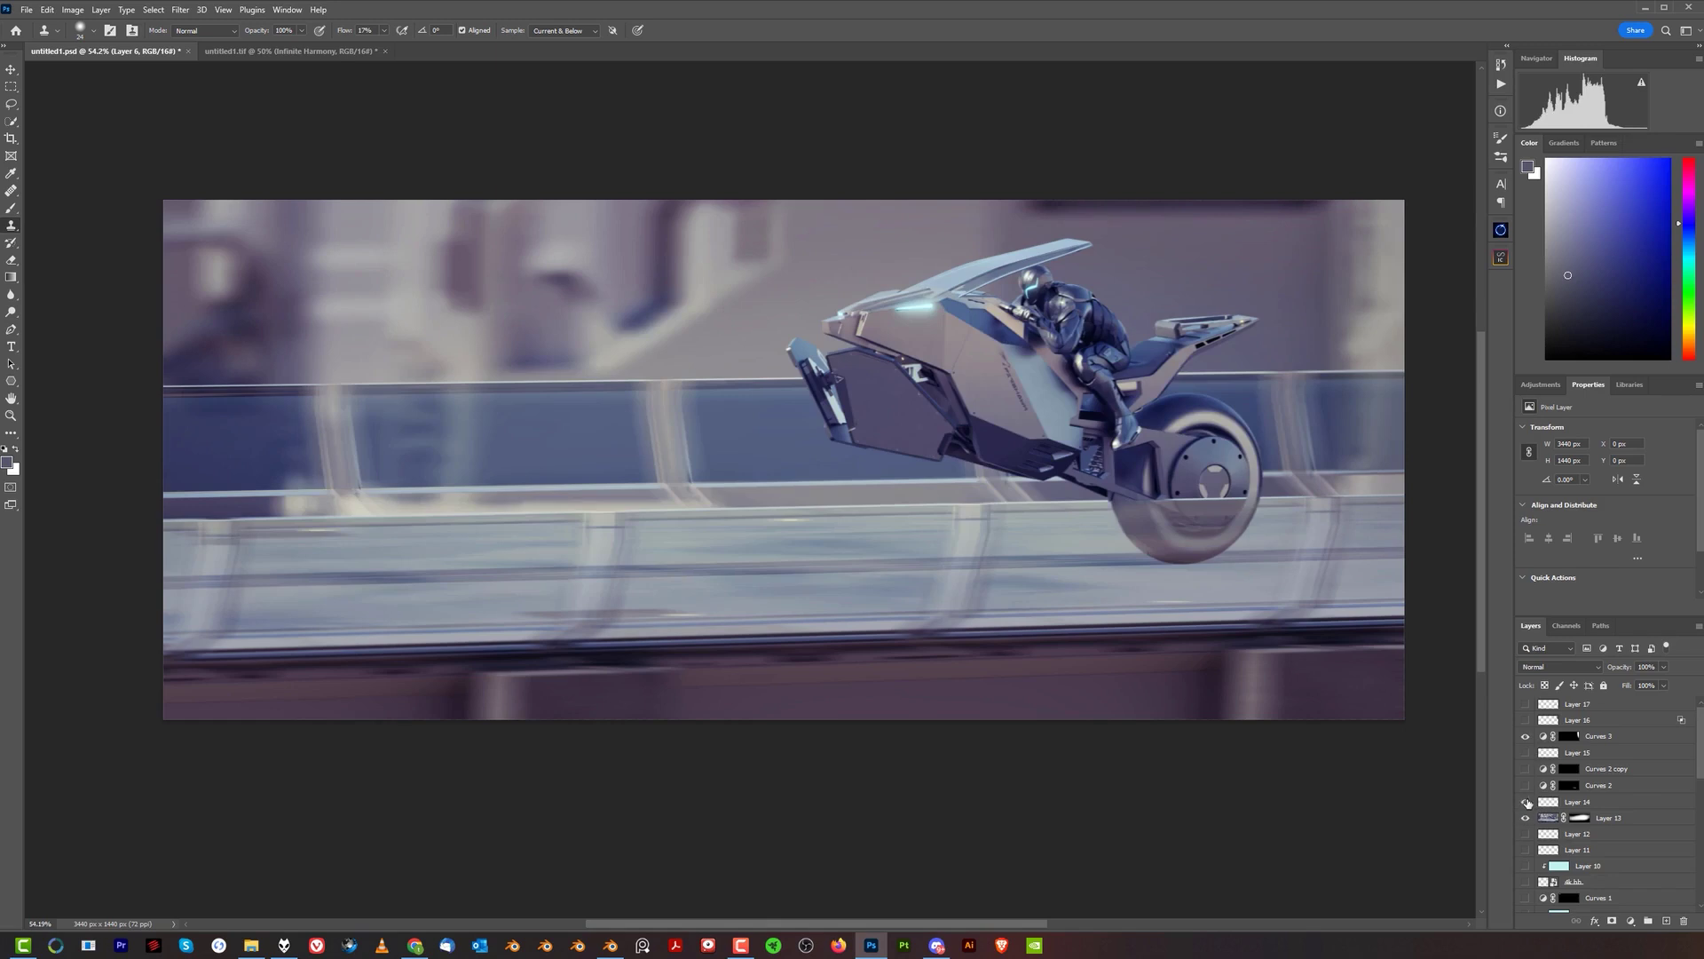
{"action": "left_click", "coordinate": [1526, 784]}
{"action": "left_click", "coordinate": [1526, 769]}
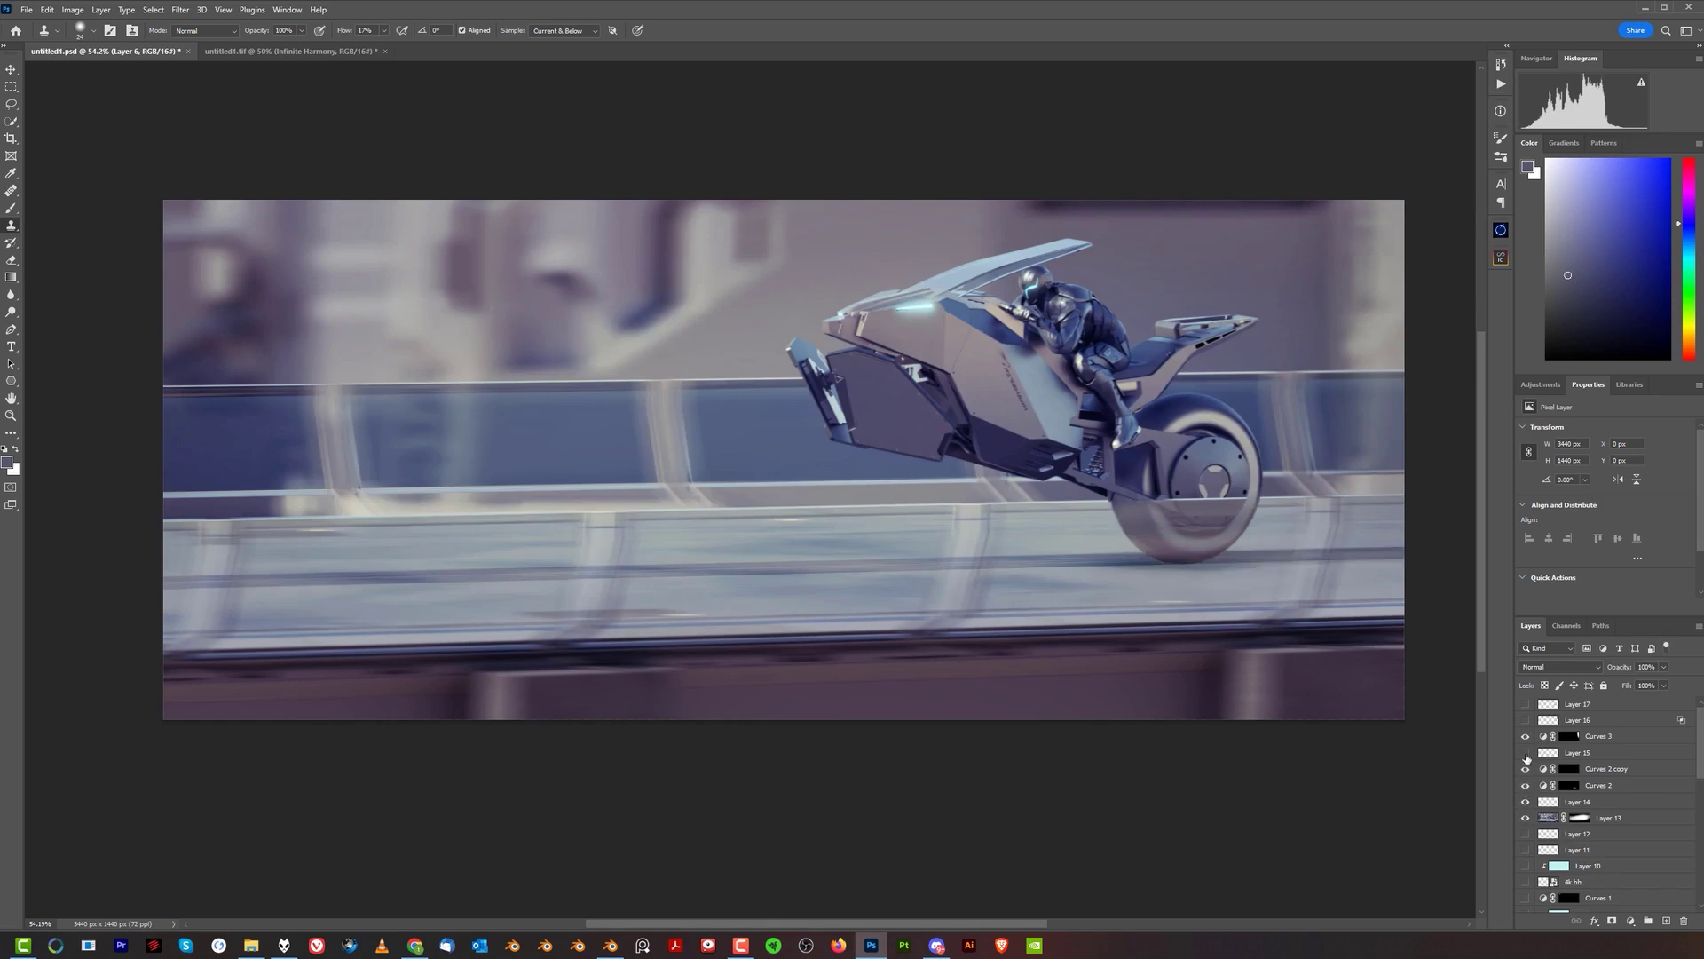
{"action": "left_click", "coordinate": [1526, 720]}
{"action": "left_click", "coordinate": [1525, 703]}
{"action": "left_click_drag", "start_coordinate": [1528, 841], "coordinate": [1526, 853]}
{"action": "left_click", "coordinate": [1526, 786]}
{"action": "left_click", "coordinate": [1525, 786]}
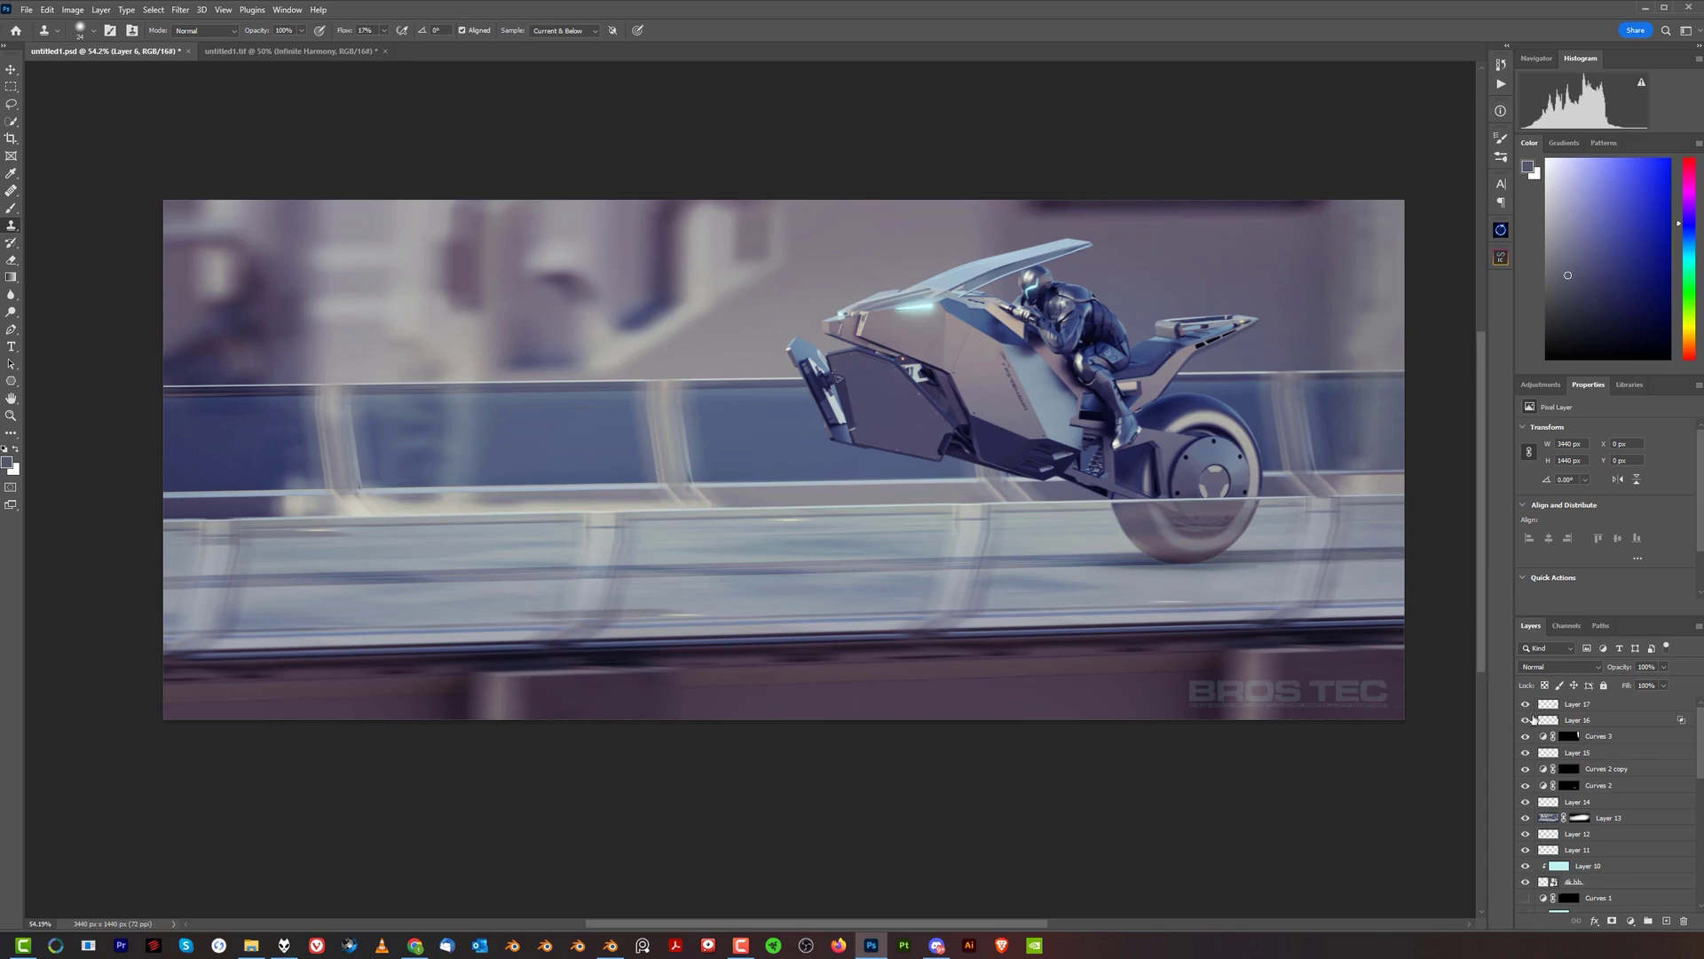
- Add an empty layer above Layer 6 and marquee the dark strip above the rider at the image's upper edge, about 891 by 66 px
{"action": "left_click", "coordinate": [1665, 922]}
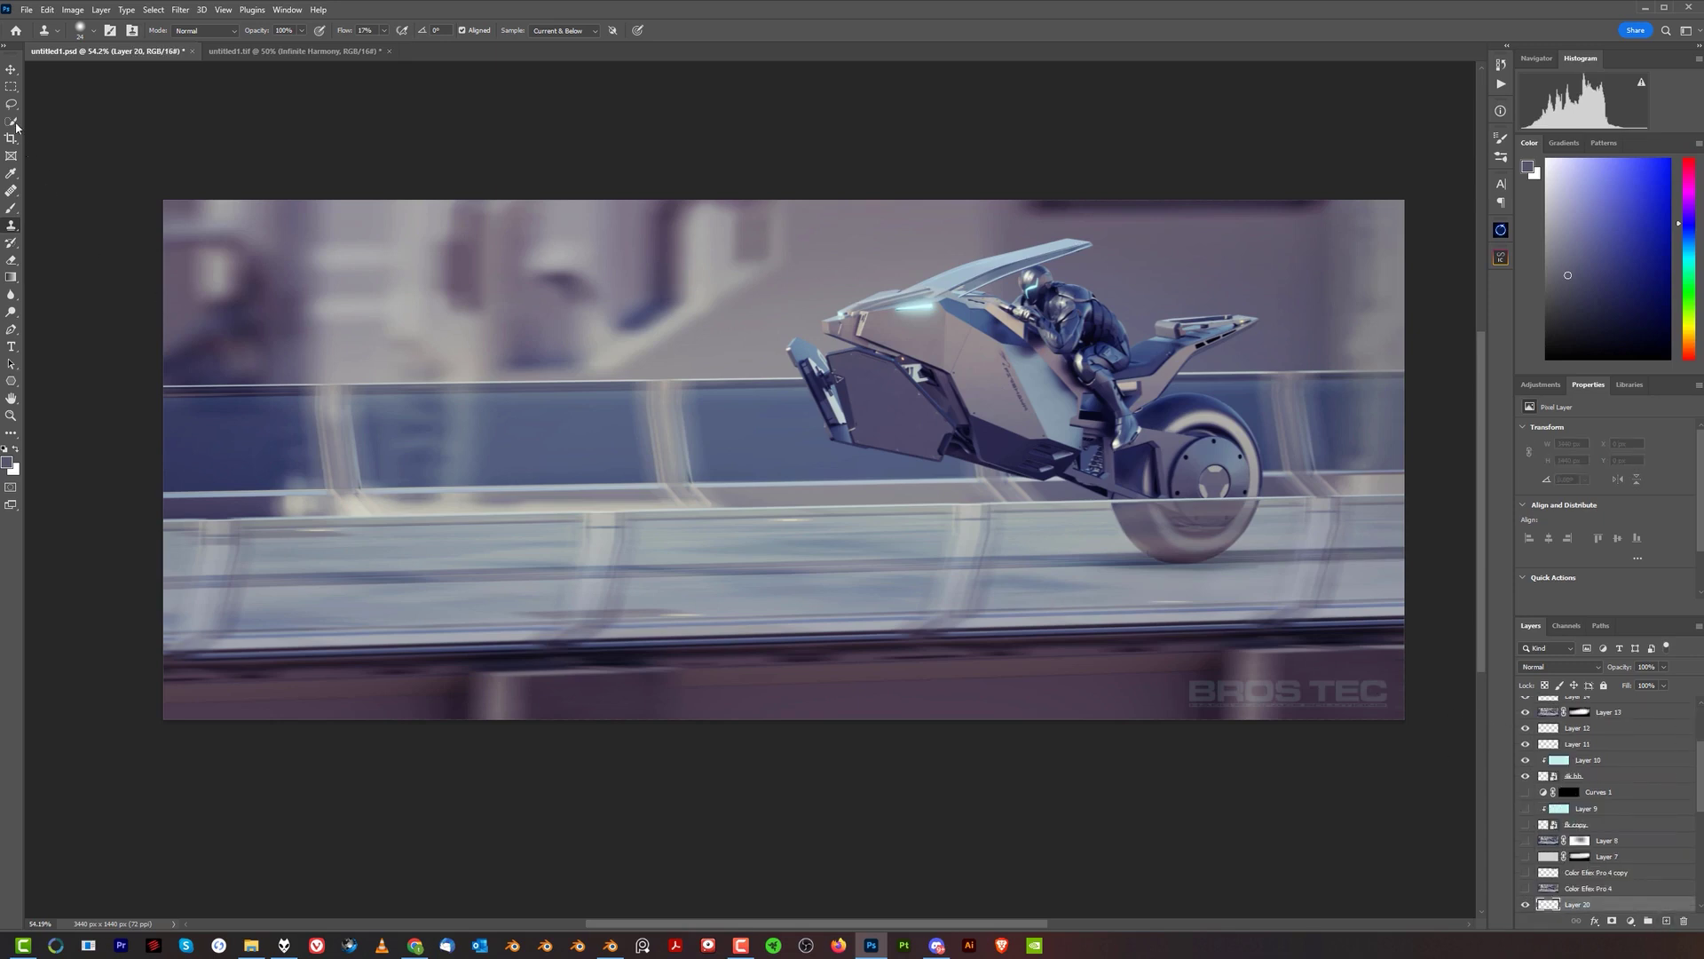
{"action": "left_click", "coordinate": [11, 86]}
{"action": "left_click_drag", "start_coordinate": [1009, 177], "coordinate": [1329, 222]}
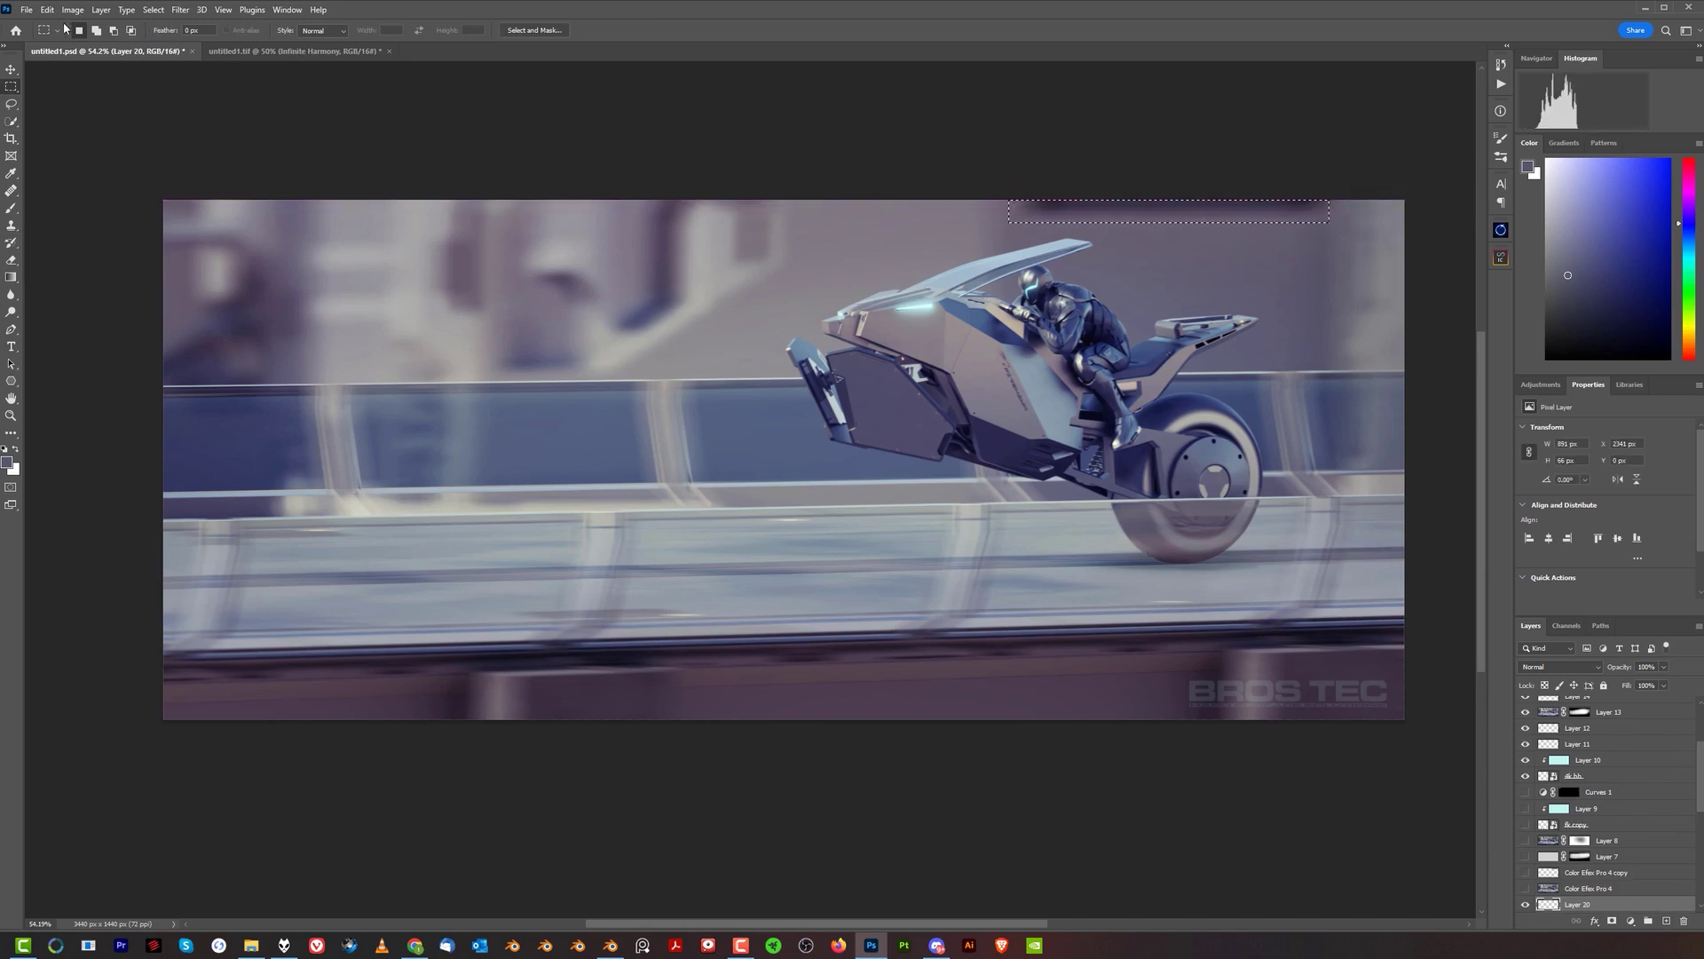
- Content-Aware Fill the selected strip with automatic sampling of all layers, output it to a new layer, and deselect
{"action": "left_click", "coordinate": [47, 10]}
{"action": "left_click", "coordinate": [140, 243]}
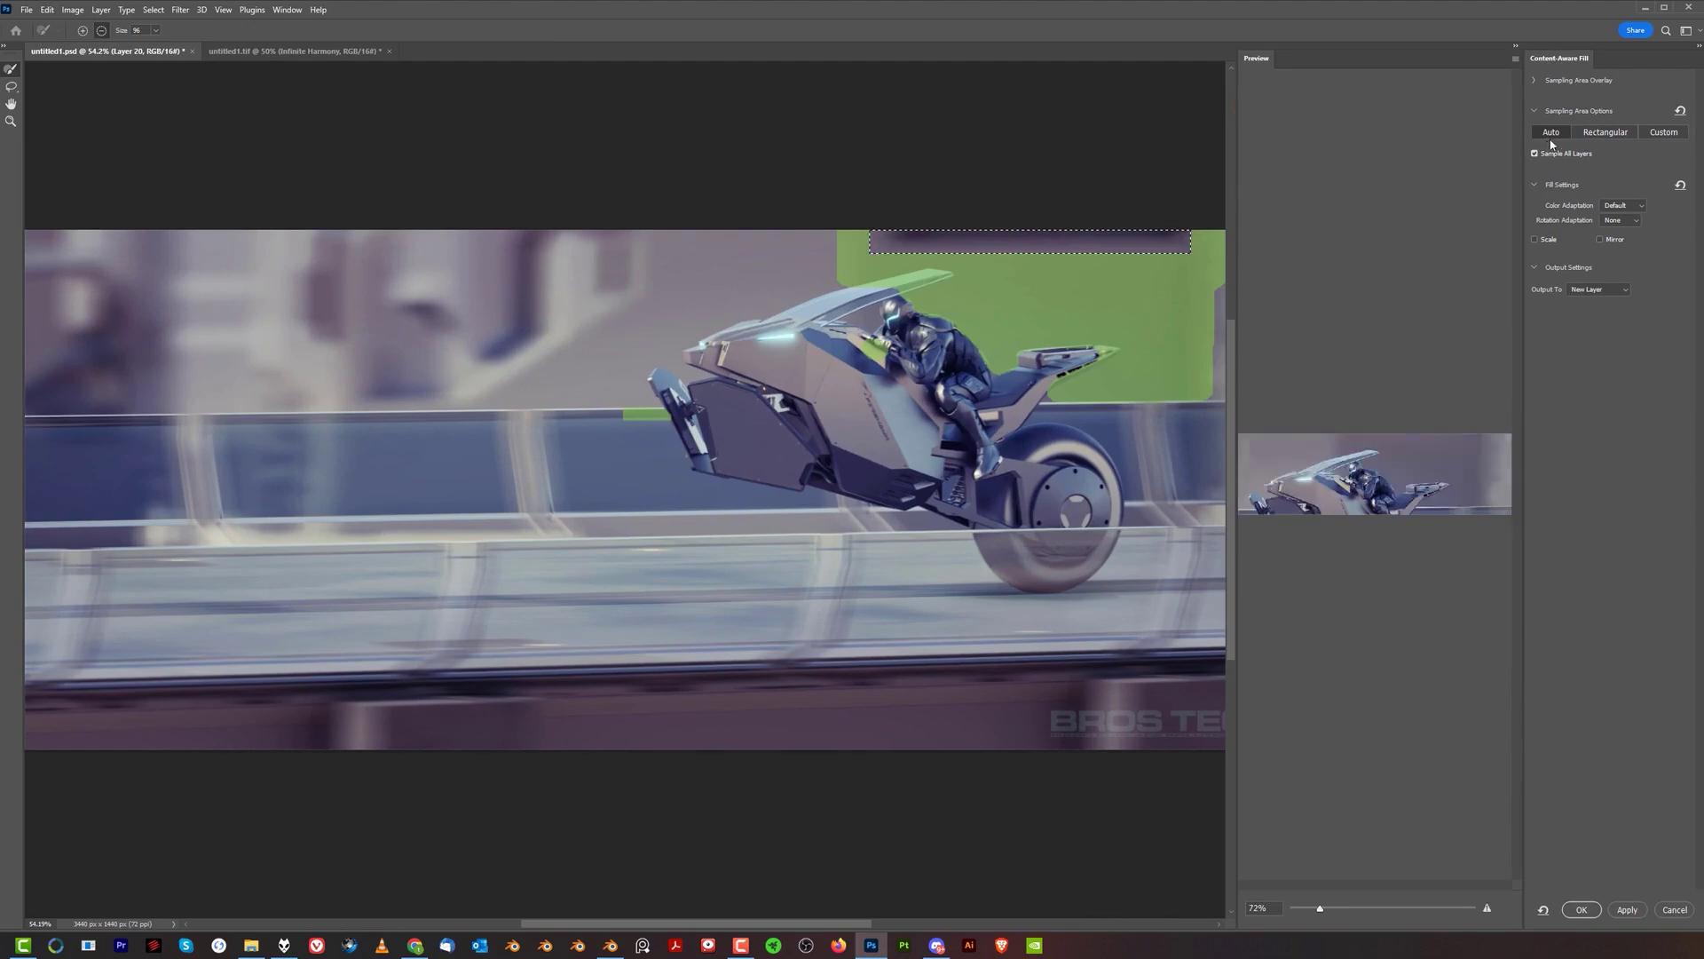
{"action": "left_click", "coordinate": [1581, 908]}
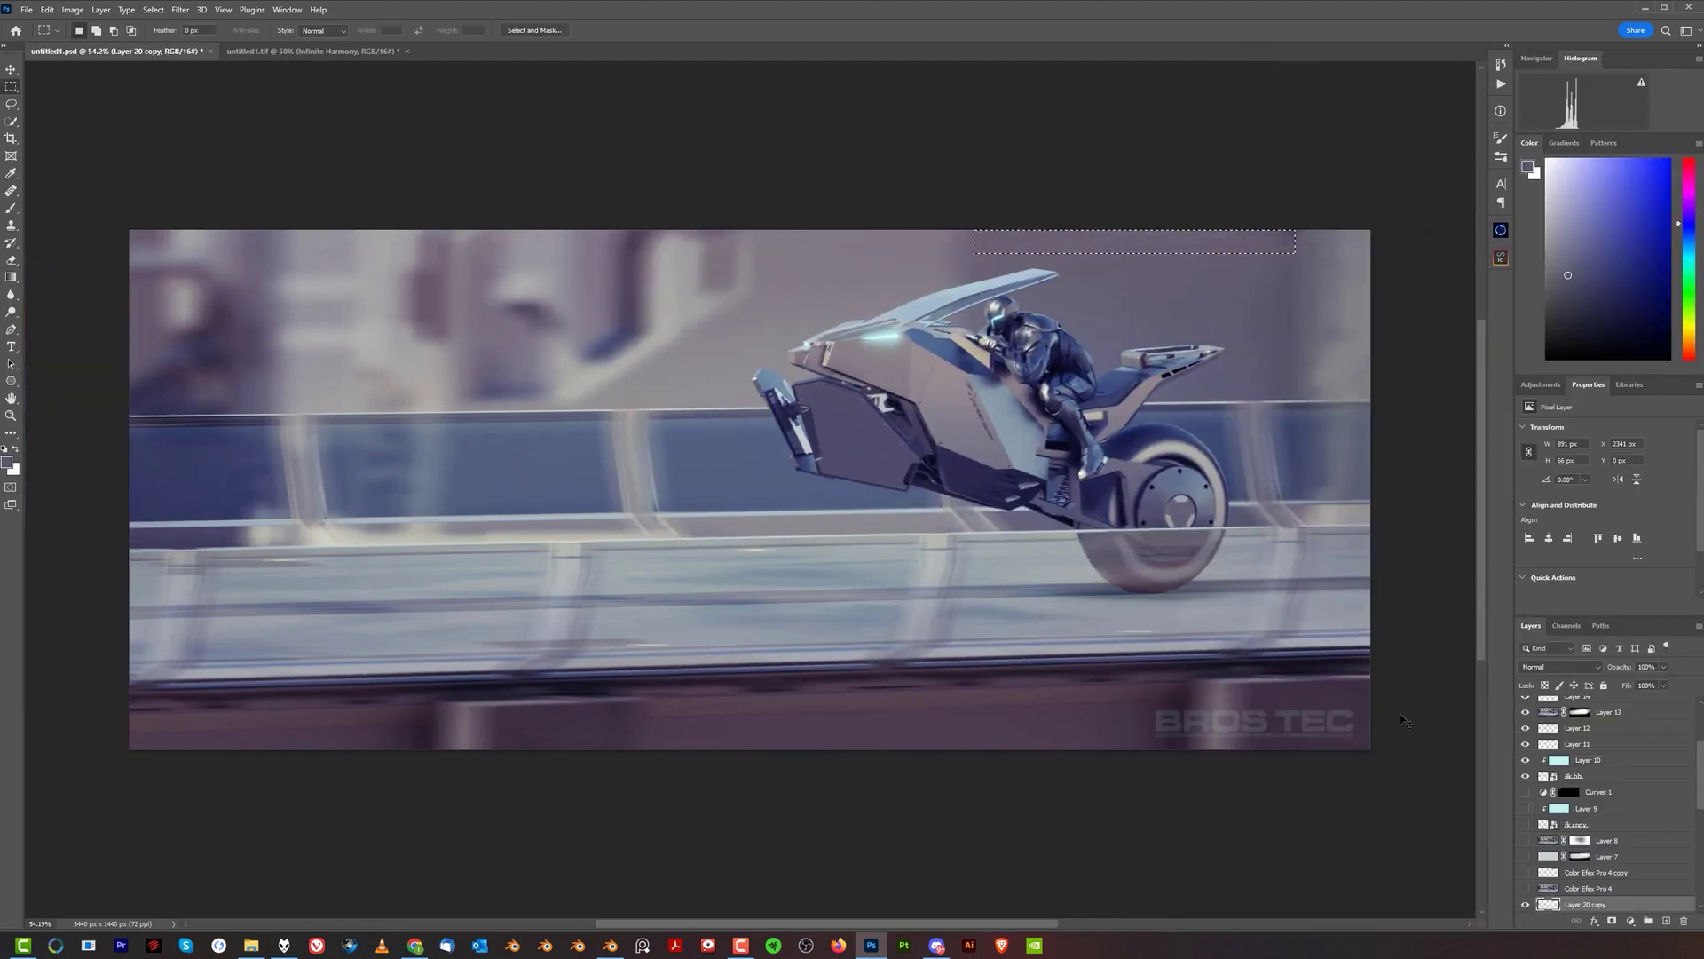
{"action": "key", "text": "ctrl+d"}
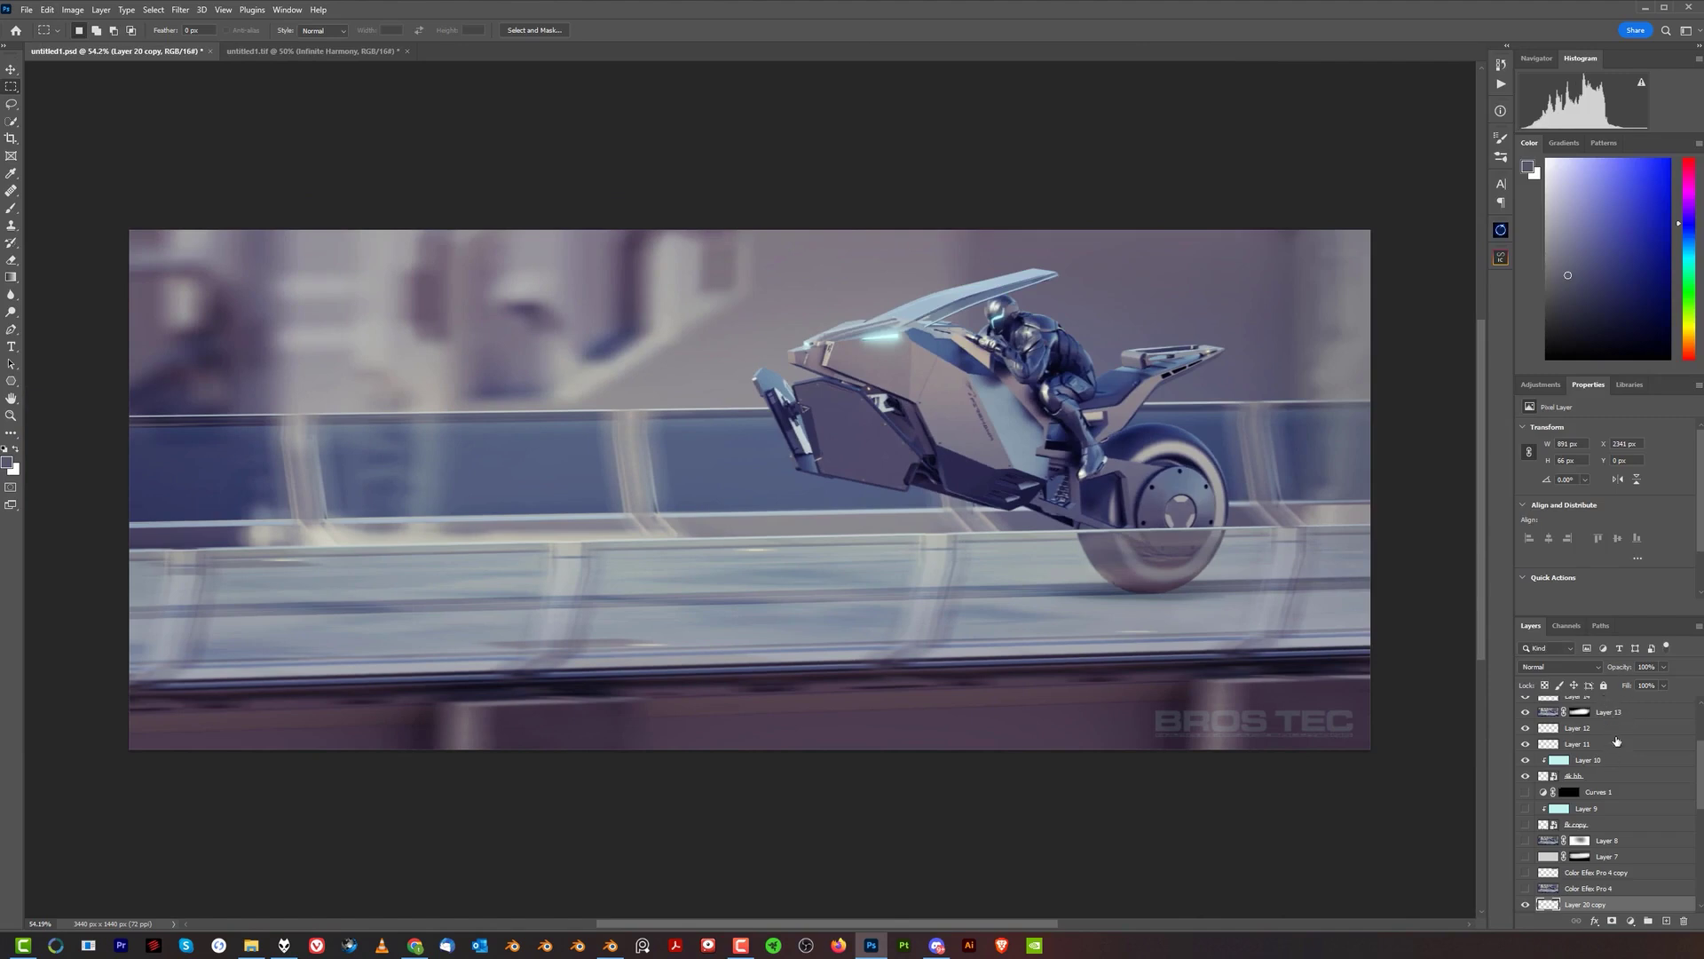
- Lower the fill of the content-aware patch layer, Layer 20 copy
{"action": "scroll", "coordinate": [1613, 745], "scroll_direction": "up", "scroll_amount": 3}
{"action": "scroll", "coordinate": [1624, 753], "scroll_direction": "down", "scroll_amount": 4}
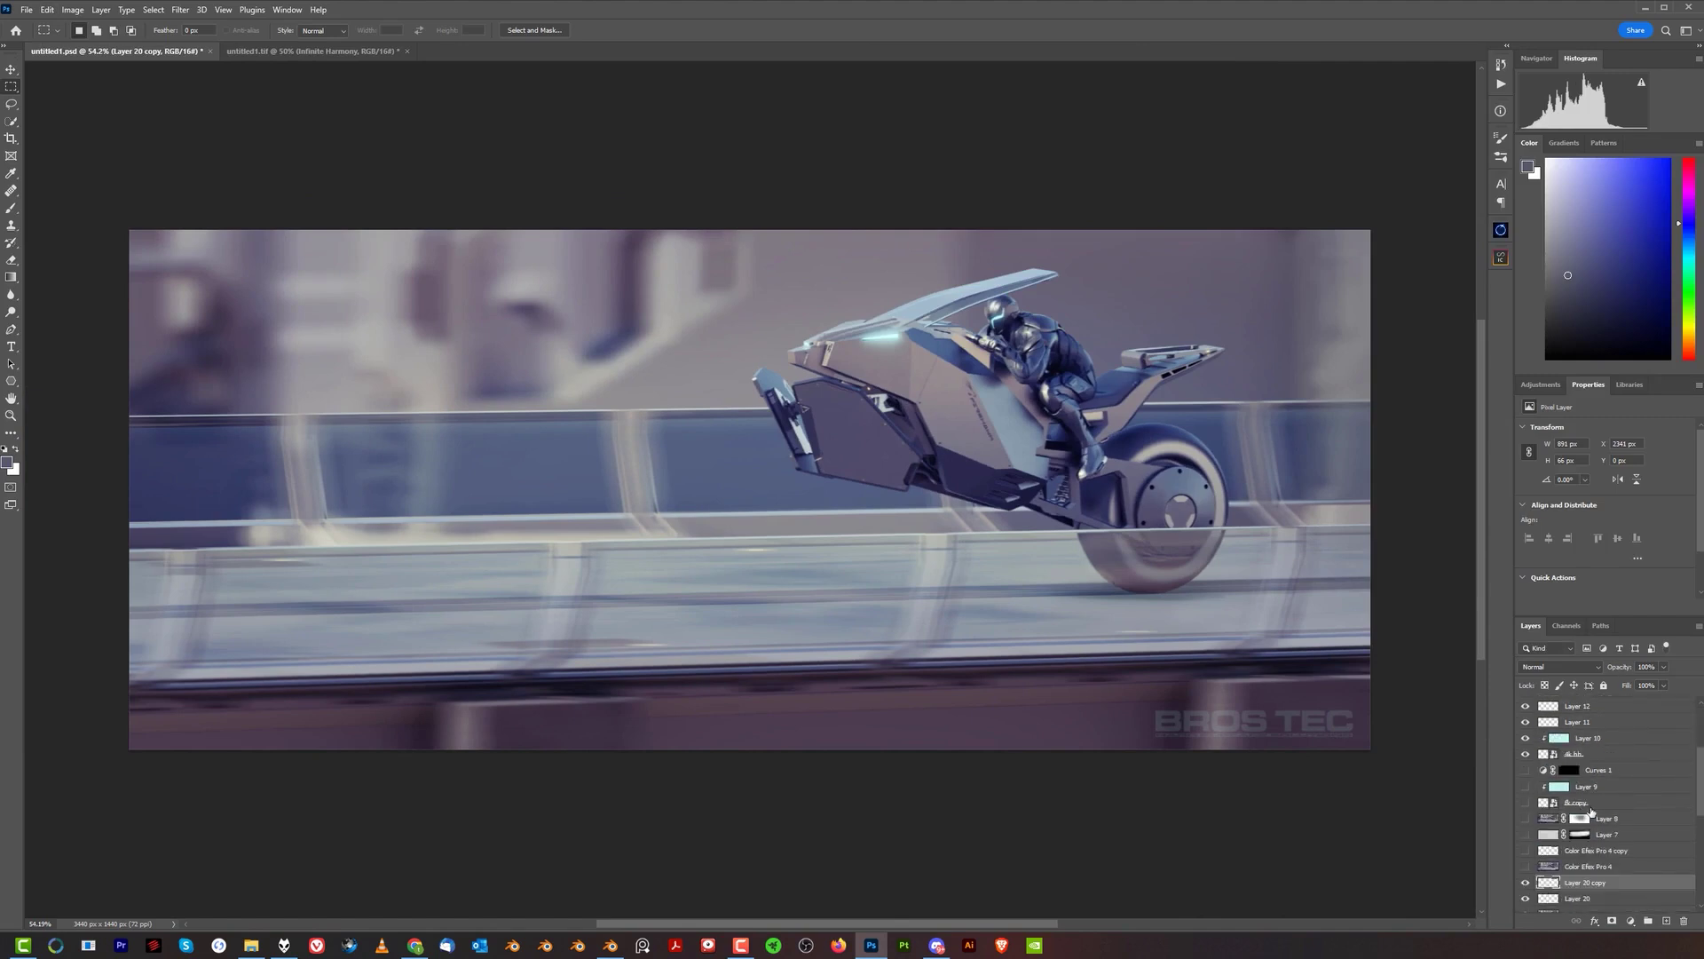
{"action": "left_click_drag", "start_coordinate": [1630, 690], "coordinate": [1619, 688]}
{"action": "scroll", "coordinate": [963, 273], "scroll_direction": "down", "scroll_amount": 2, "text": "alt"}
{"action": "scroll", "coordinate": [1315, 213], "scroll_direction": "up", "scroll_amount": 1, "text": "alt"}
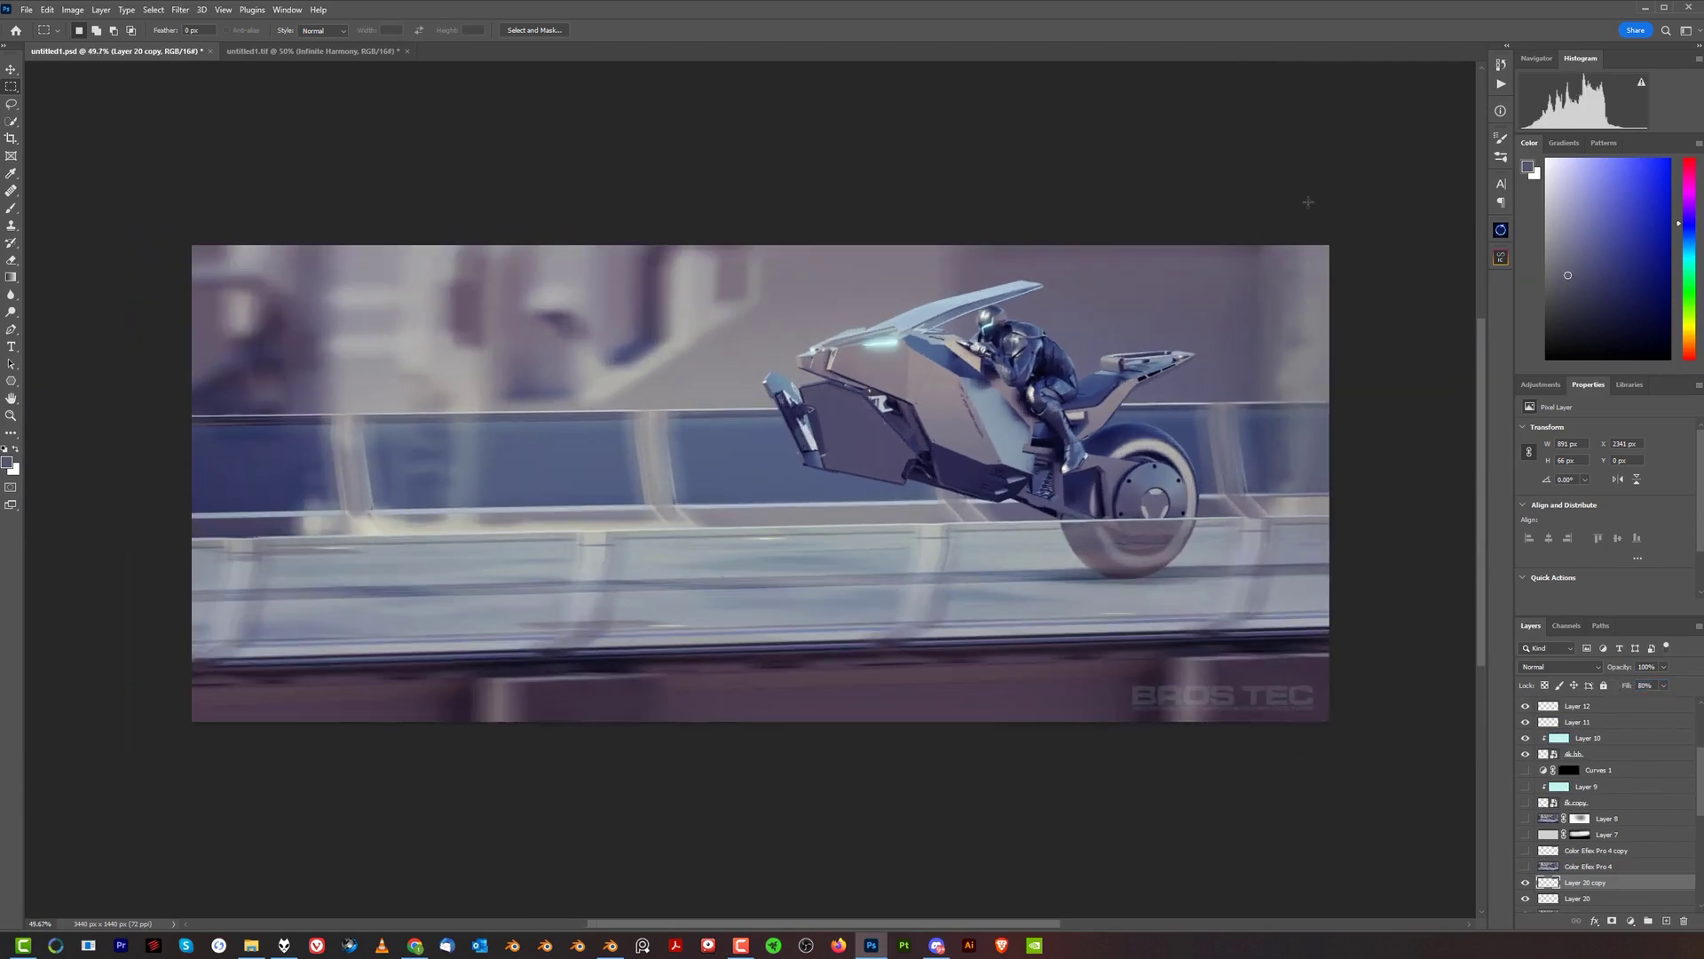
- Review the upper layers and compare the composite with the .tif document
{"action": "scroll", "coordinate": [1595, 710], "scroll_direction": "up", "scroll_amount": 3}
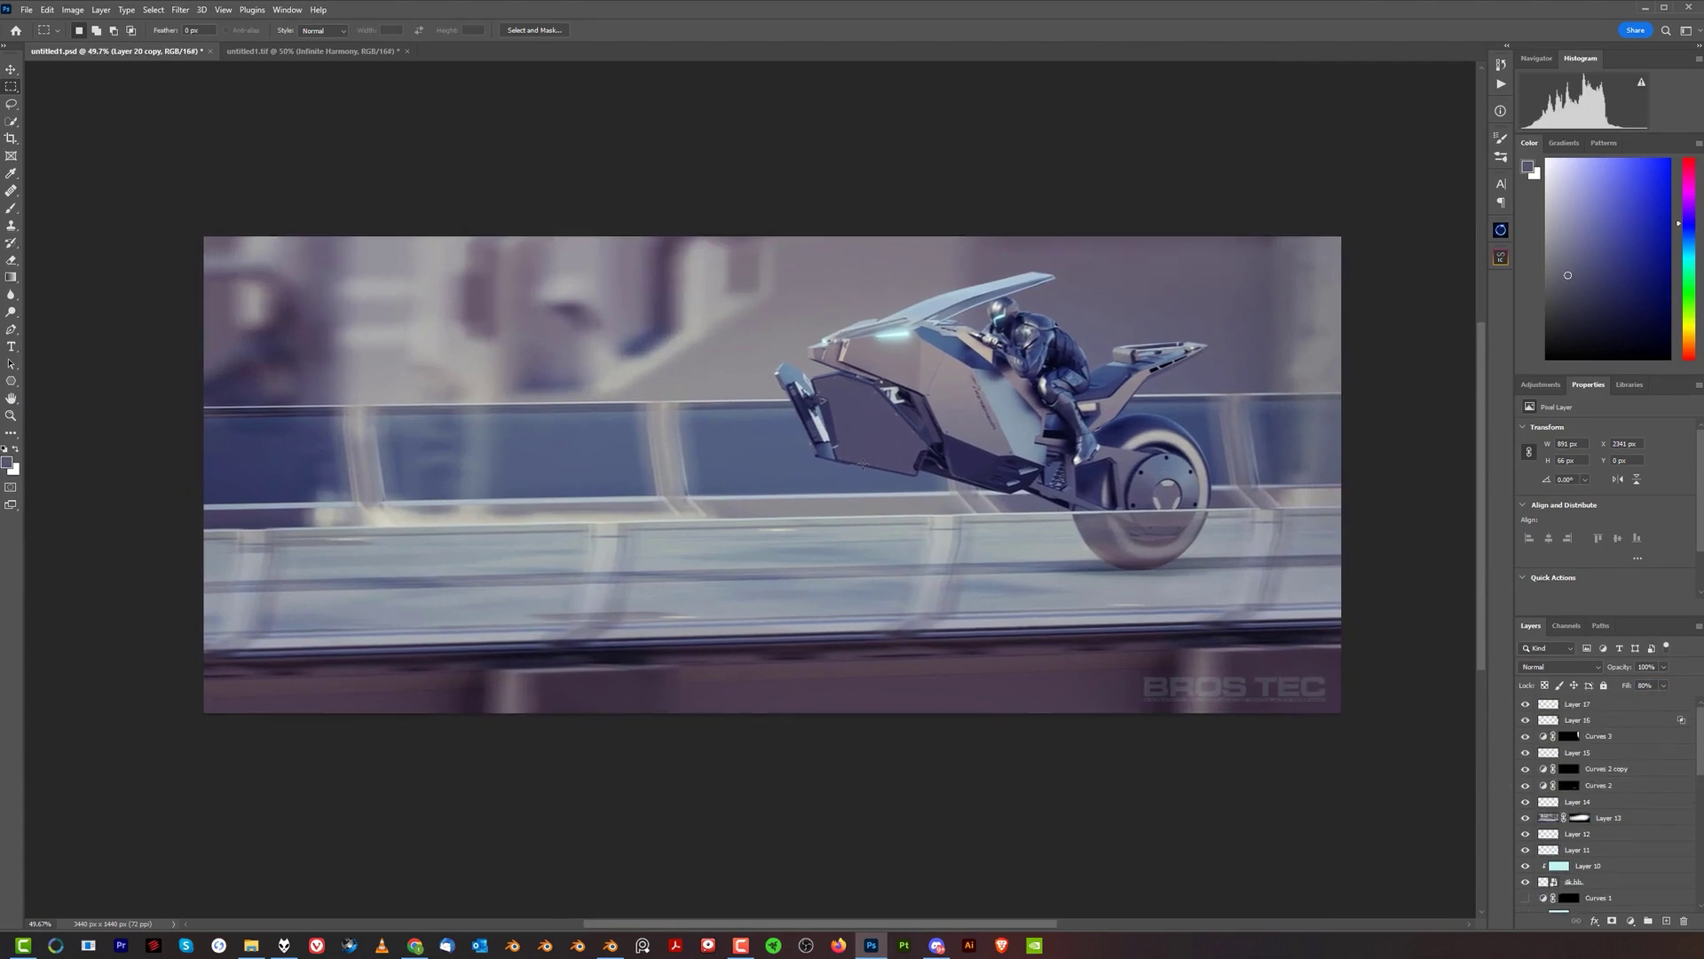
{"action": "left_click", "coordinate": [316, 52]}
{"action": "left_click", "coordinate": [163, 54]}
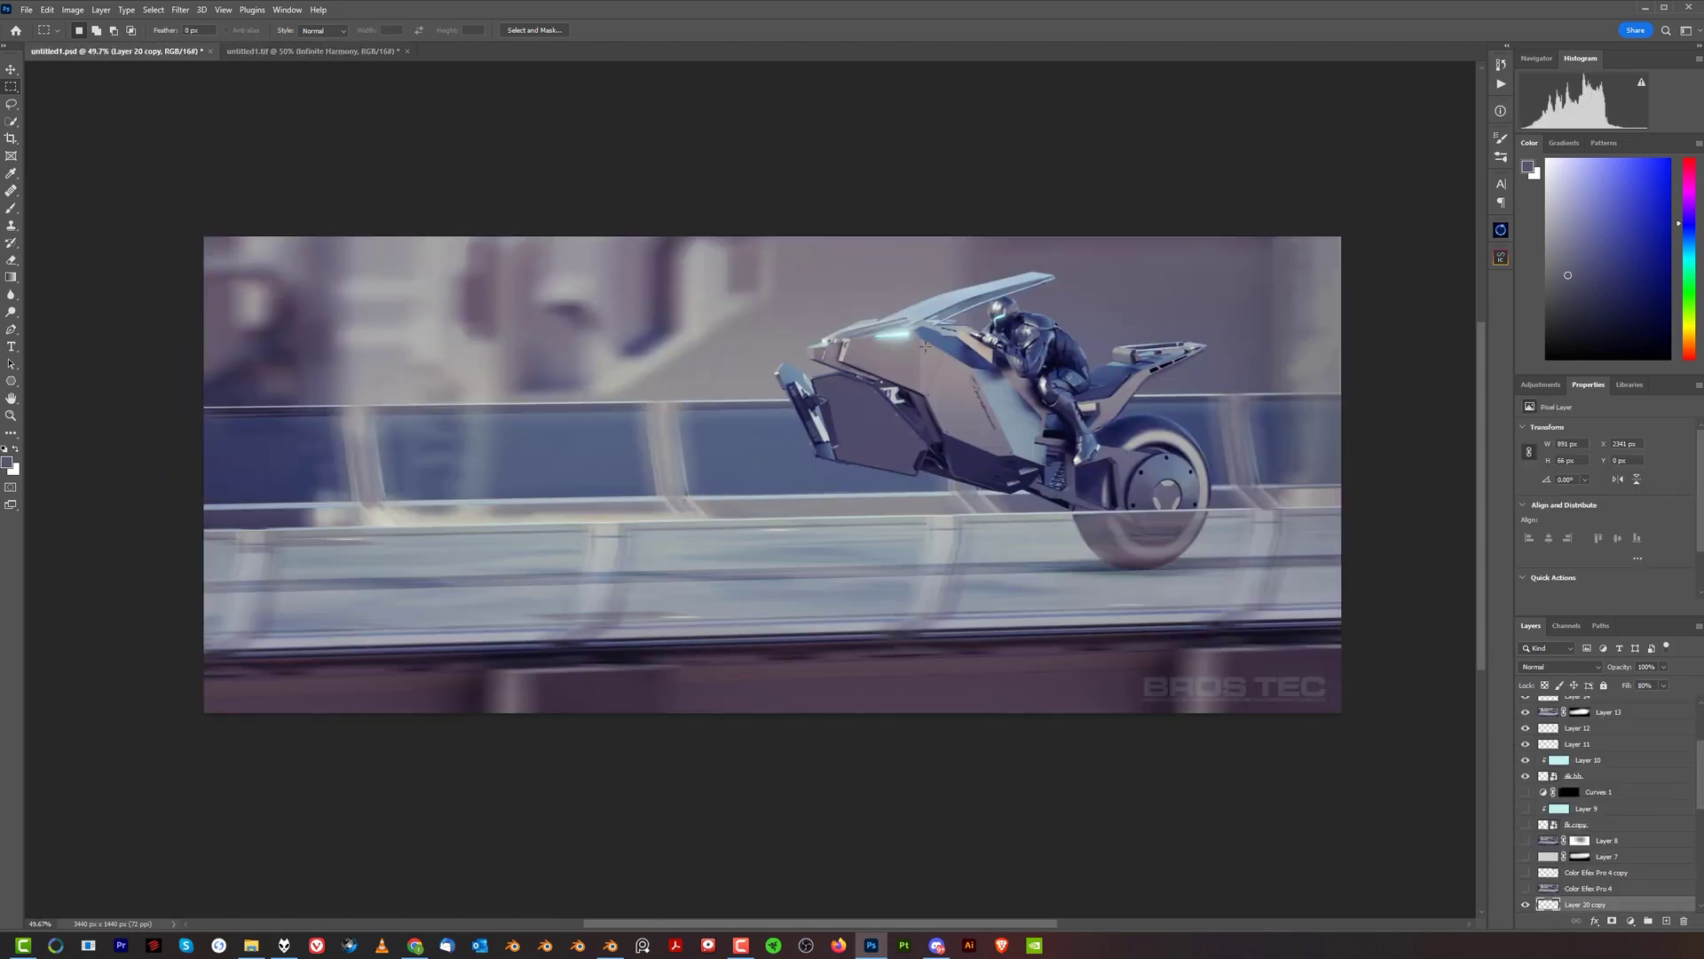
- Stamp the visible layers onto a new top layer and apply a Camera Raw vignette of -11 with adjusted roundness
{"action": "key", "text": "ctrl+alt+shift+e"}
{"action": "key", "text": "ctrl+shift+bracketright"}
{"action": "left_click", "coordinate": [181, 10]}
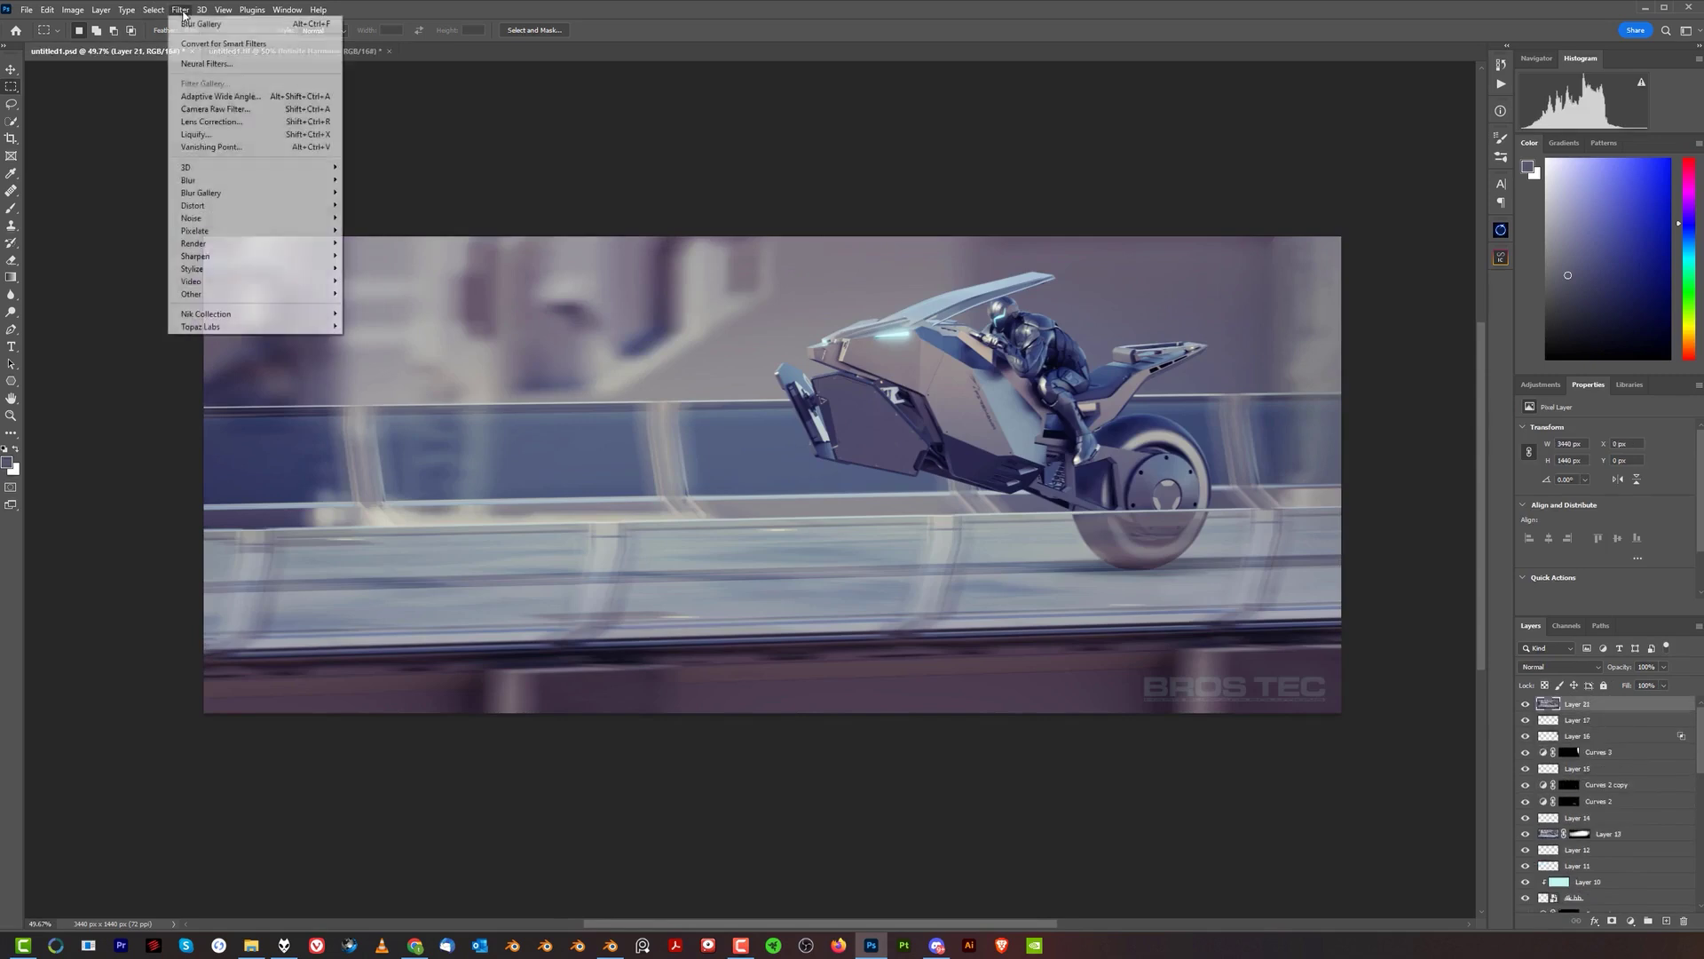
{"action": "left_click", "coordinate": [240, 109]}
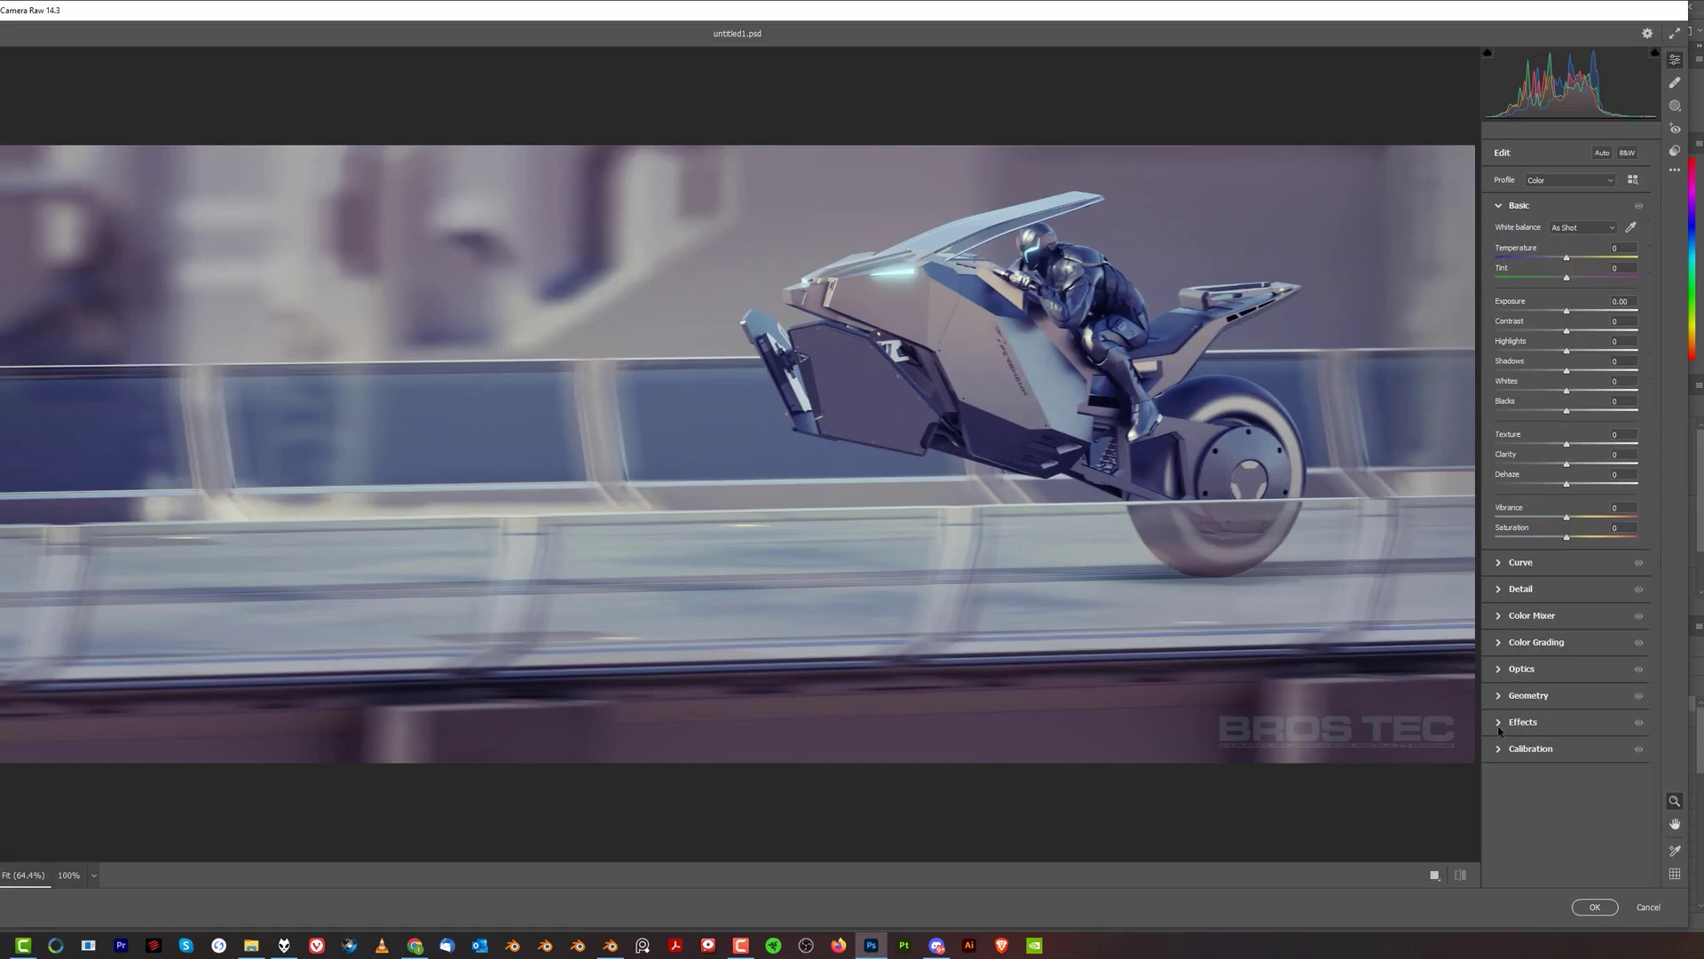
{"action": "left_click", "coordinate": [1500, 725]}
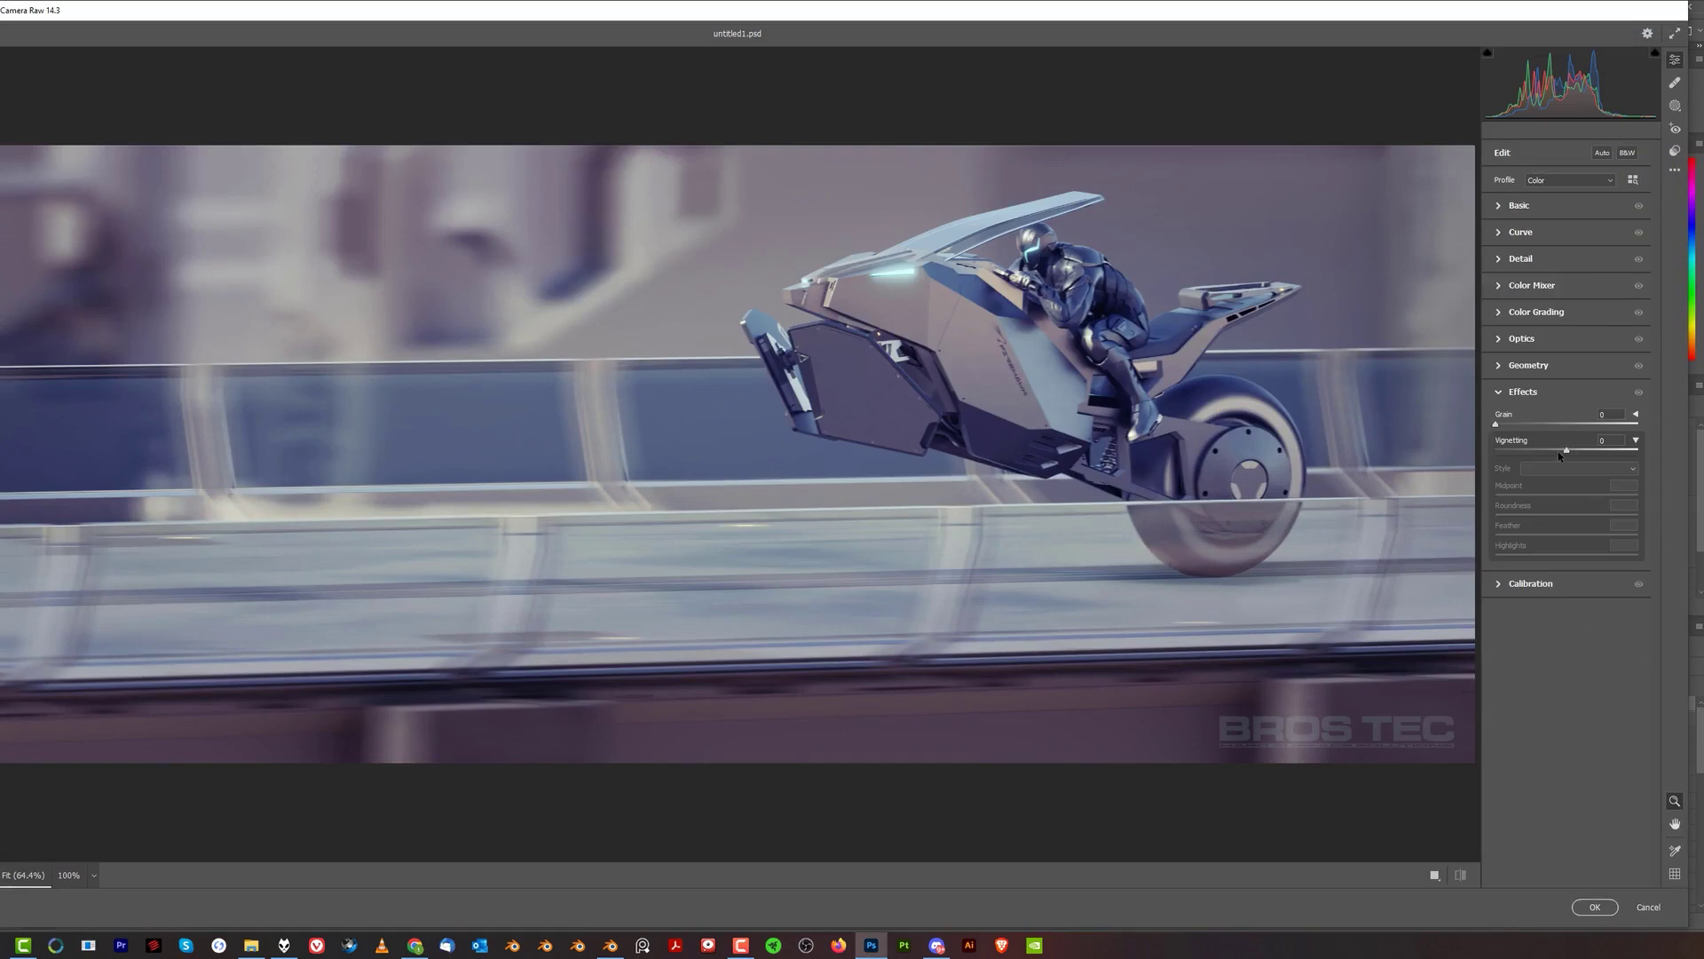
{"action": "left_click_drag", "start_coordinate": [1566, 451], "coordinate": [1558, 451]}
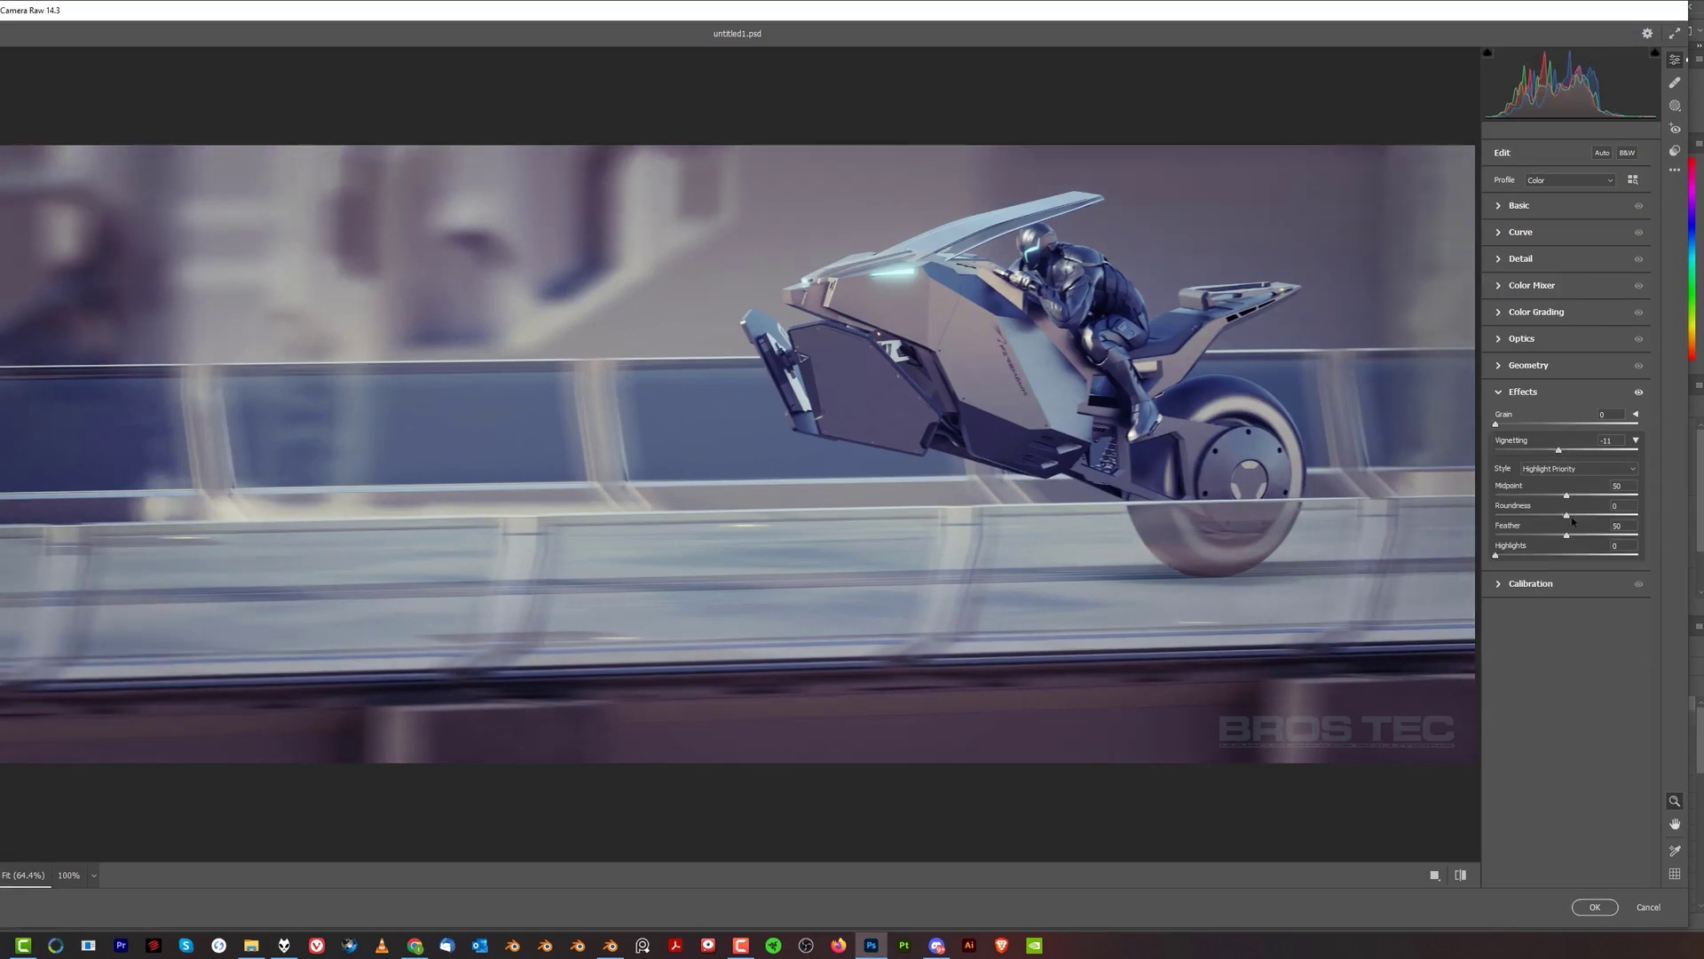
{"action": "left_click_drag", "start_coordinate": [1612, 513], "coordinate": [1546, 512]}
{"action": "left_click", "coordinate": [1594, 906]}
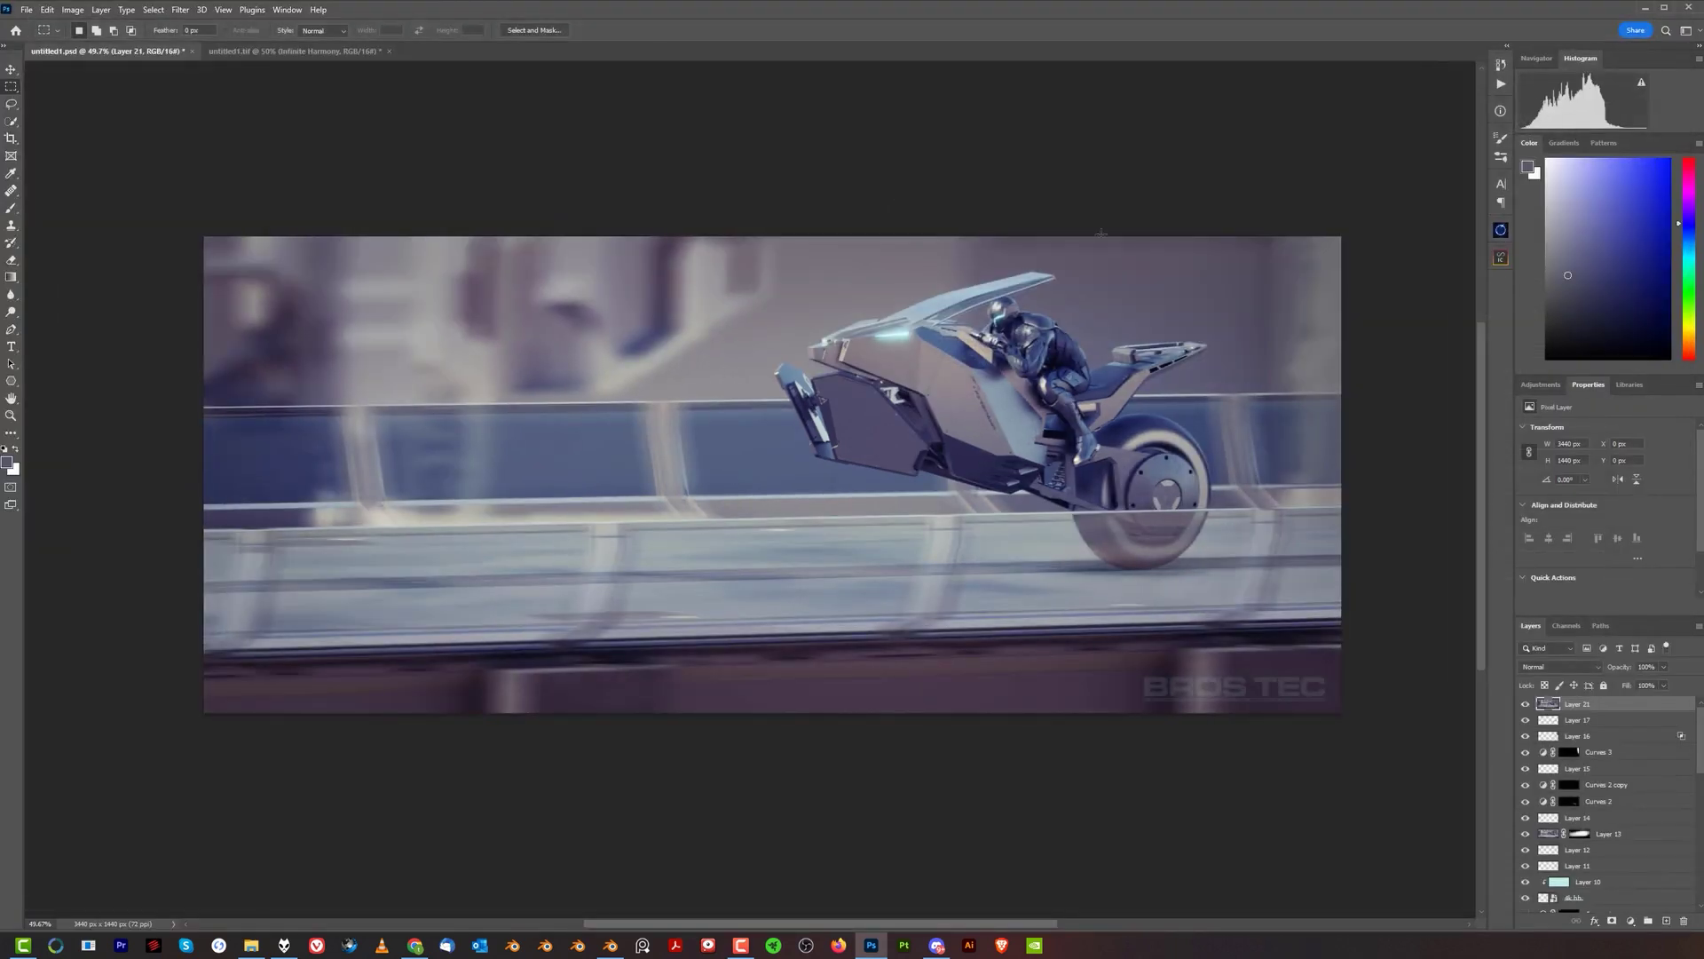
- Add a mask to the vignette layer and paint it with a large soft black brush at low flow to reduce the darkening
{"action": "left_click", "coordinate": [1613, 921]}
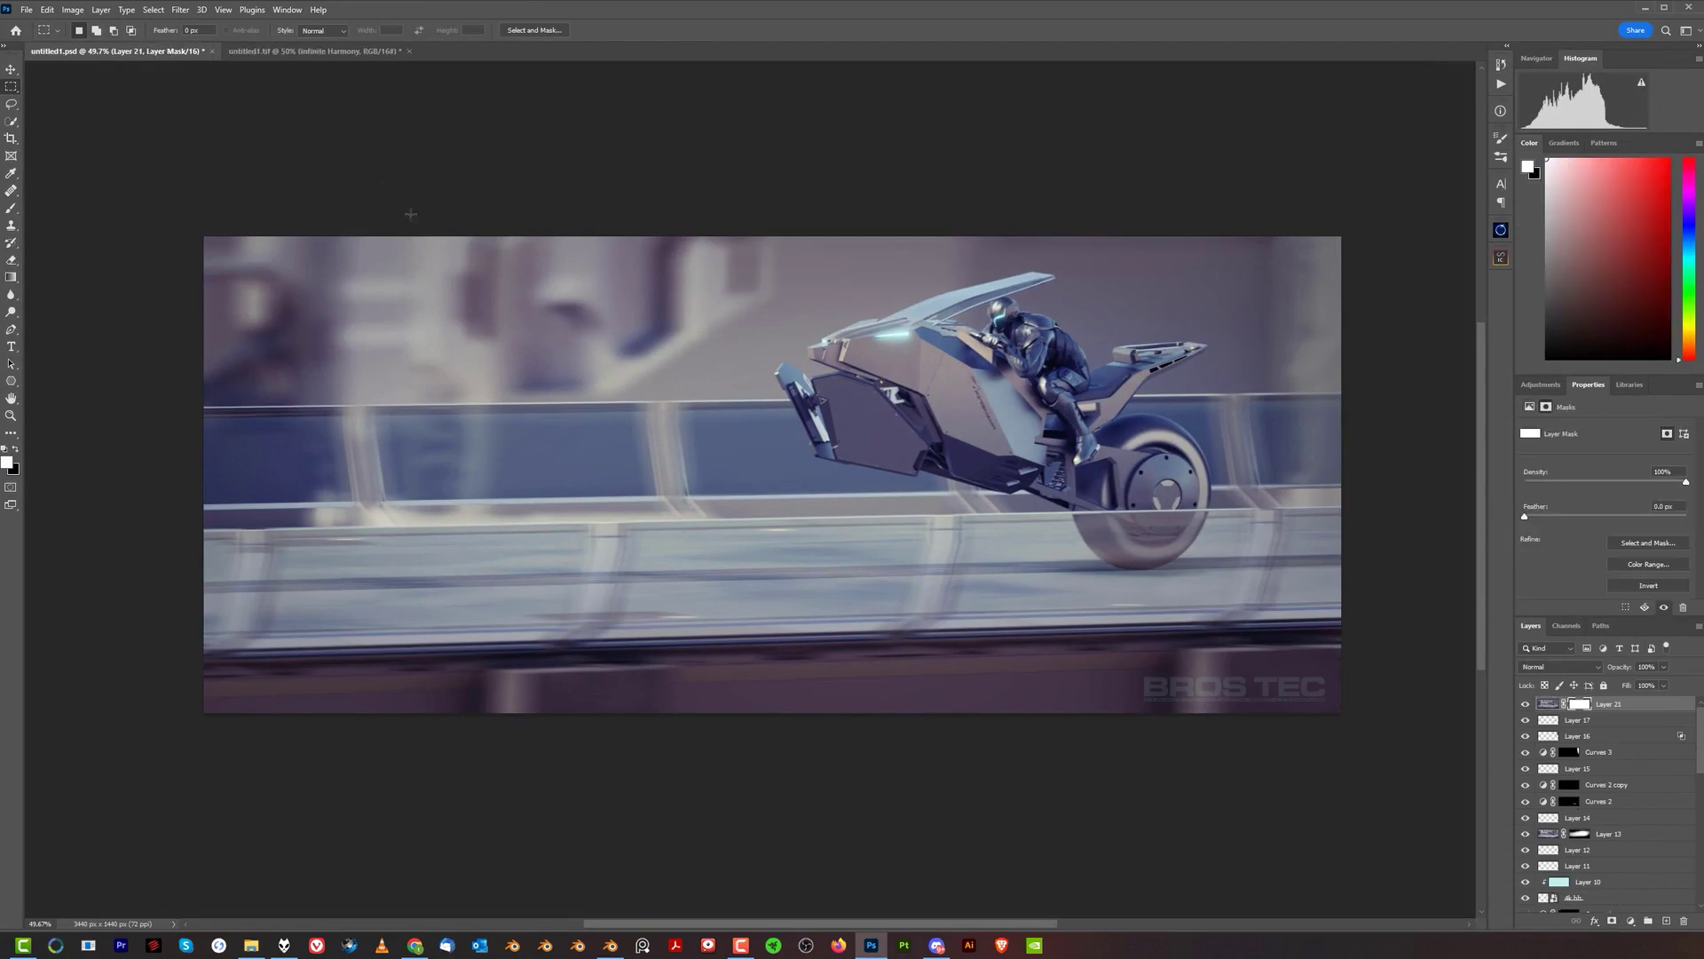
{"action": "key", "text": "b"}
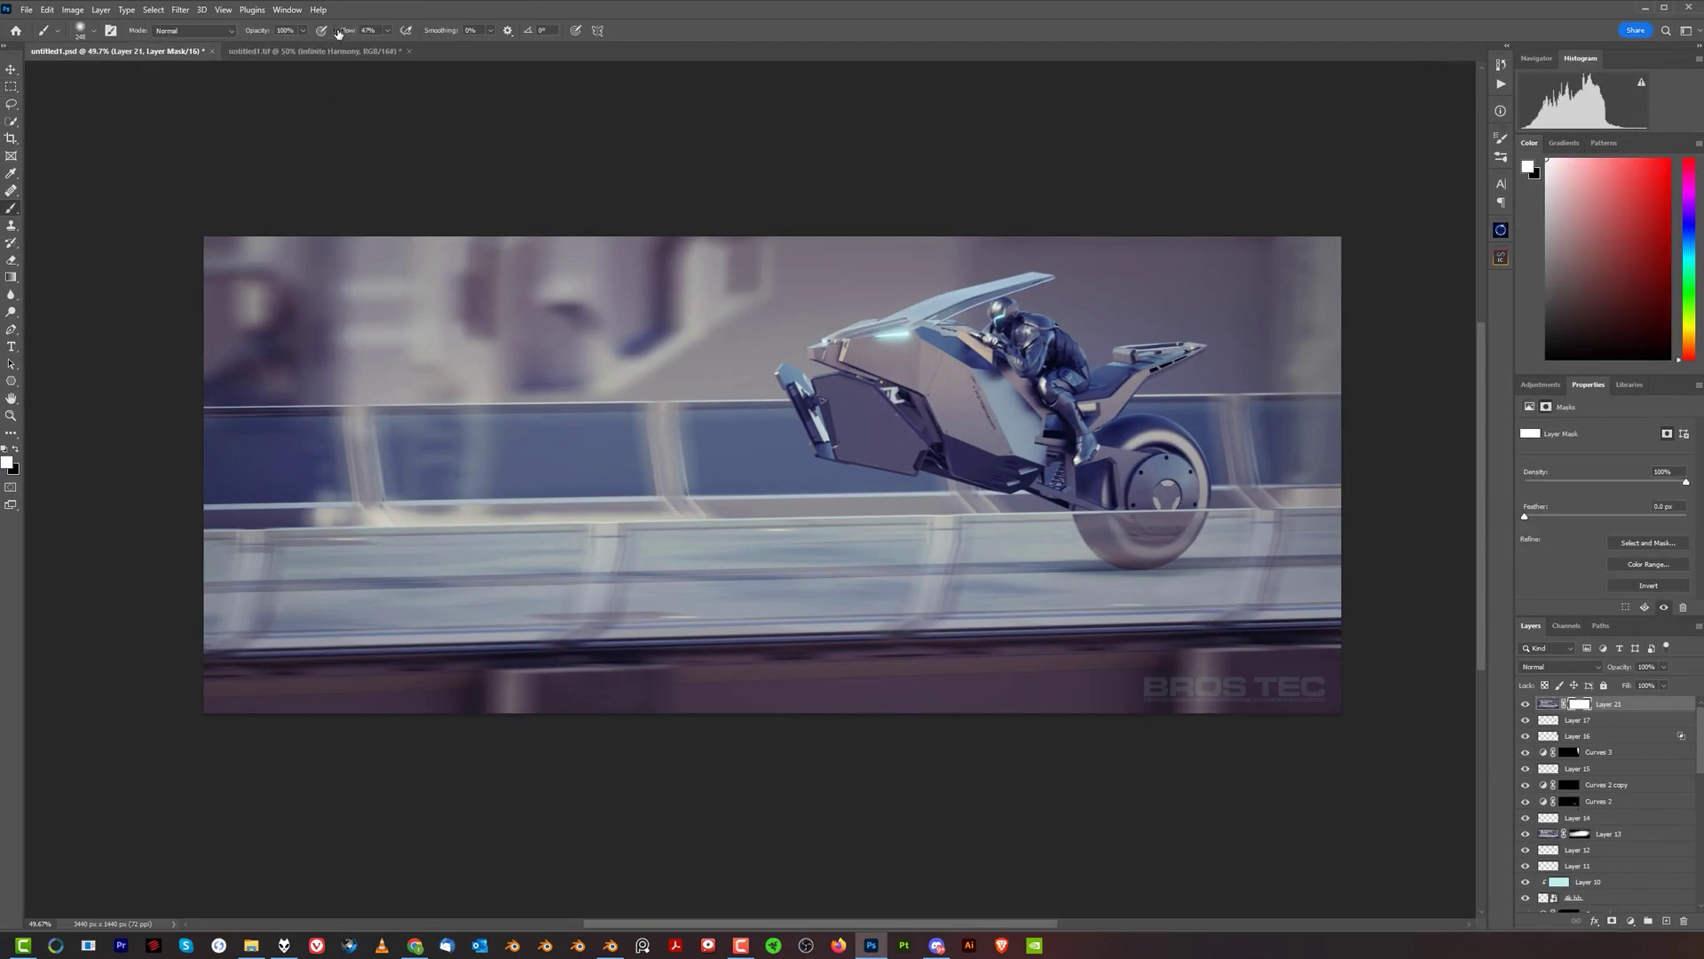
{"action": "left_click_drag", "start_coordinate": [342, 33], "coordinate": [315, 37]}
{"action": "key", "text": "x"}
{"action": "right_click_drag", "start_coordinate": [954, 528], "coordinate": [1092, 528], "text": "alt"}
{"action": "right_click_drag", "start_coordinate": [1012, 465], "coordinate": [1198, 466], "text": "alt"}
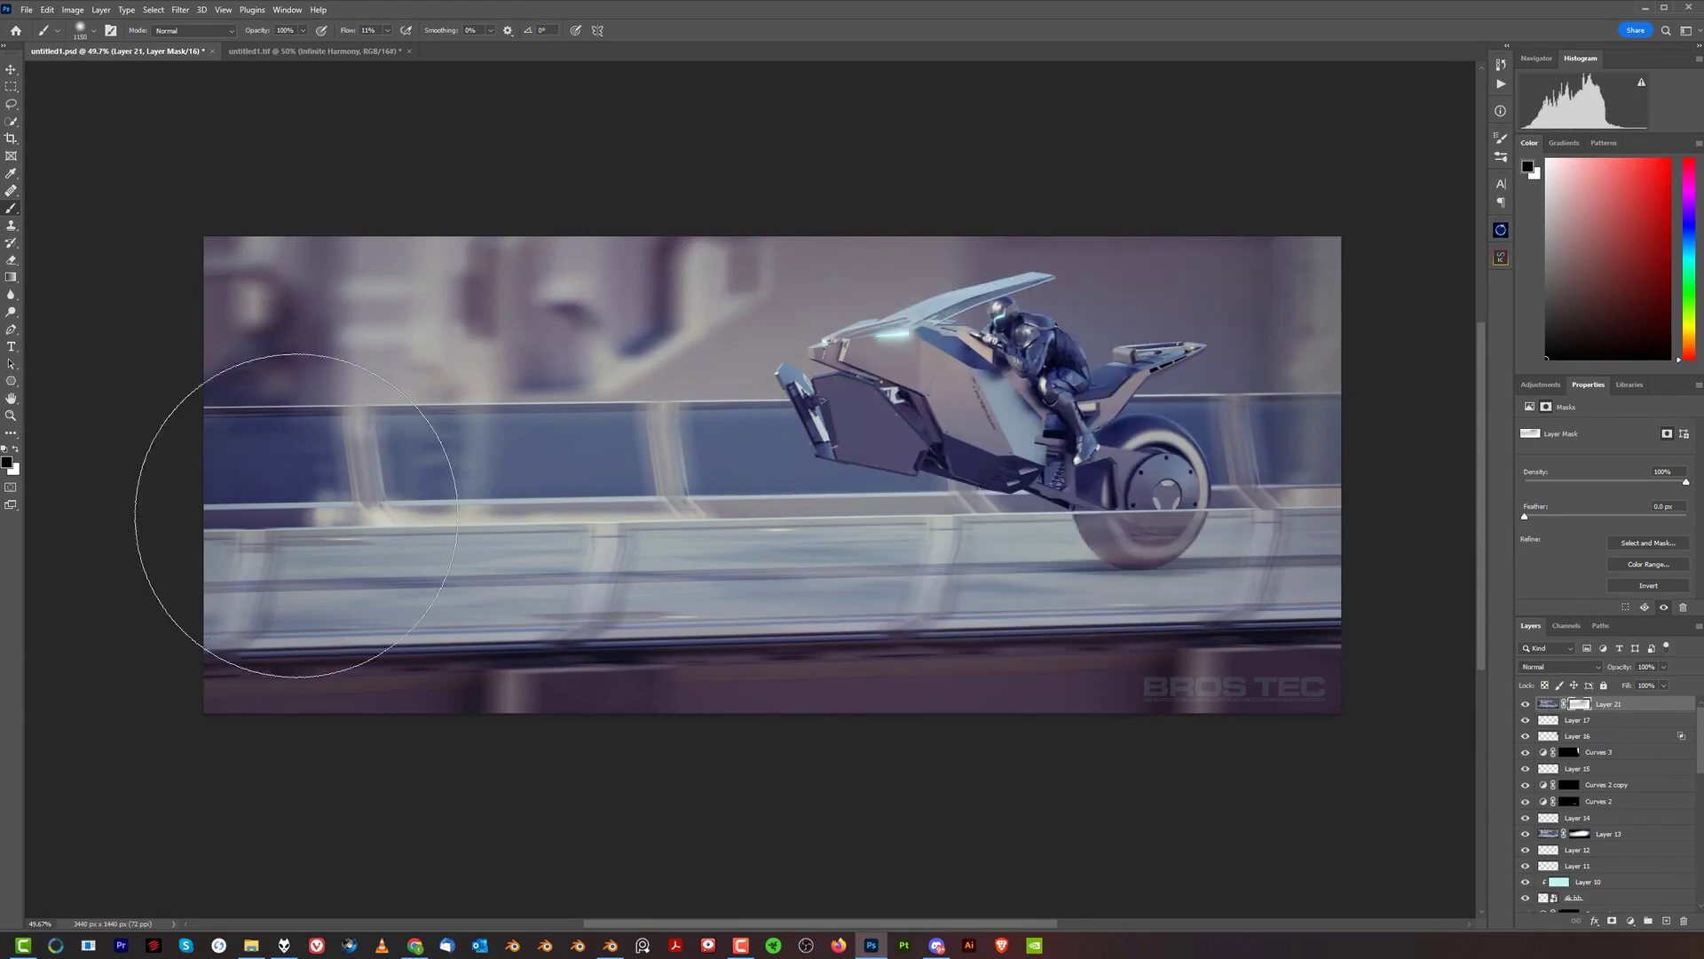
{"action": "left_click", "coordinate": [1526, 704]}
{"action": "left_click", "coordinate": [1526, 704]}
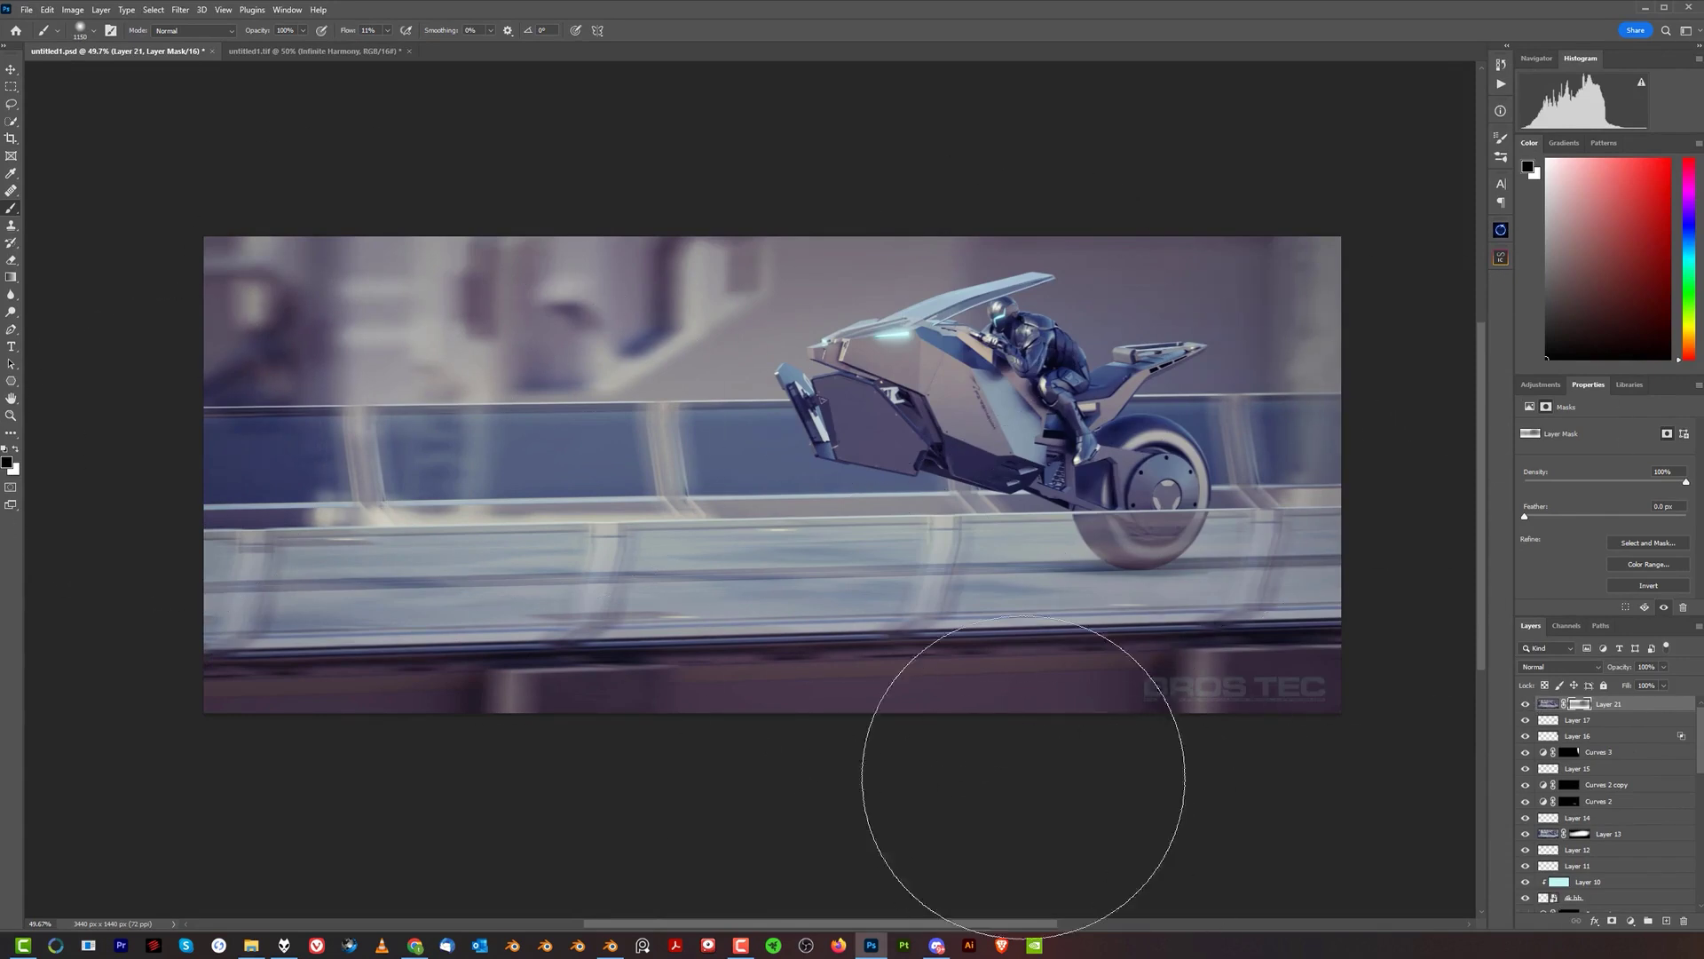
{"action": "scroll", "coordinate": [999, 571], "scroll_direction": "down", "scroll_amount": 2, "text": "alt"}
{"action": "scroll", "coordinate": [999, 571], "scroll_direction": "up", "scroll_amount": 2, "text": "alt"}
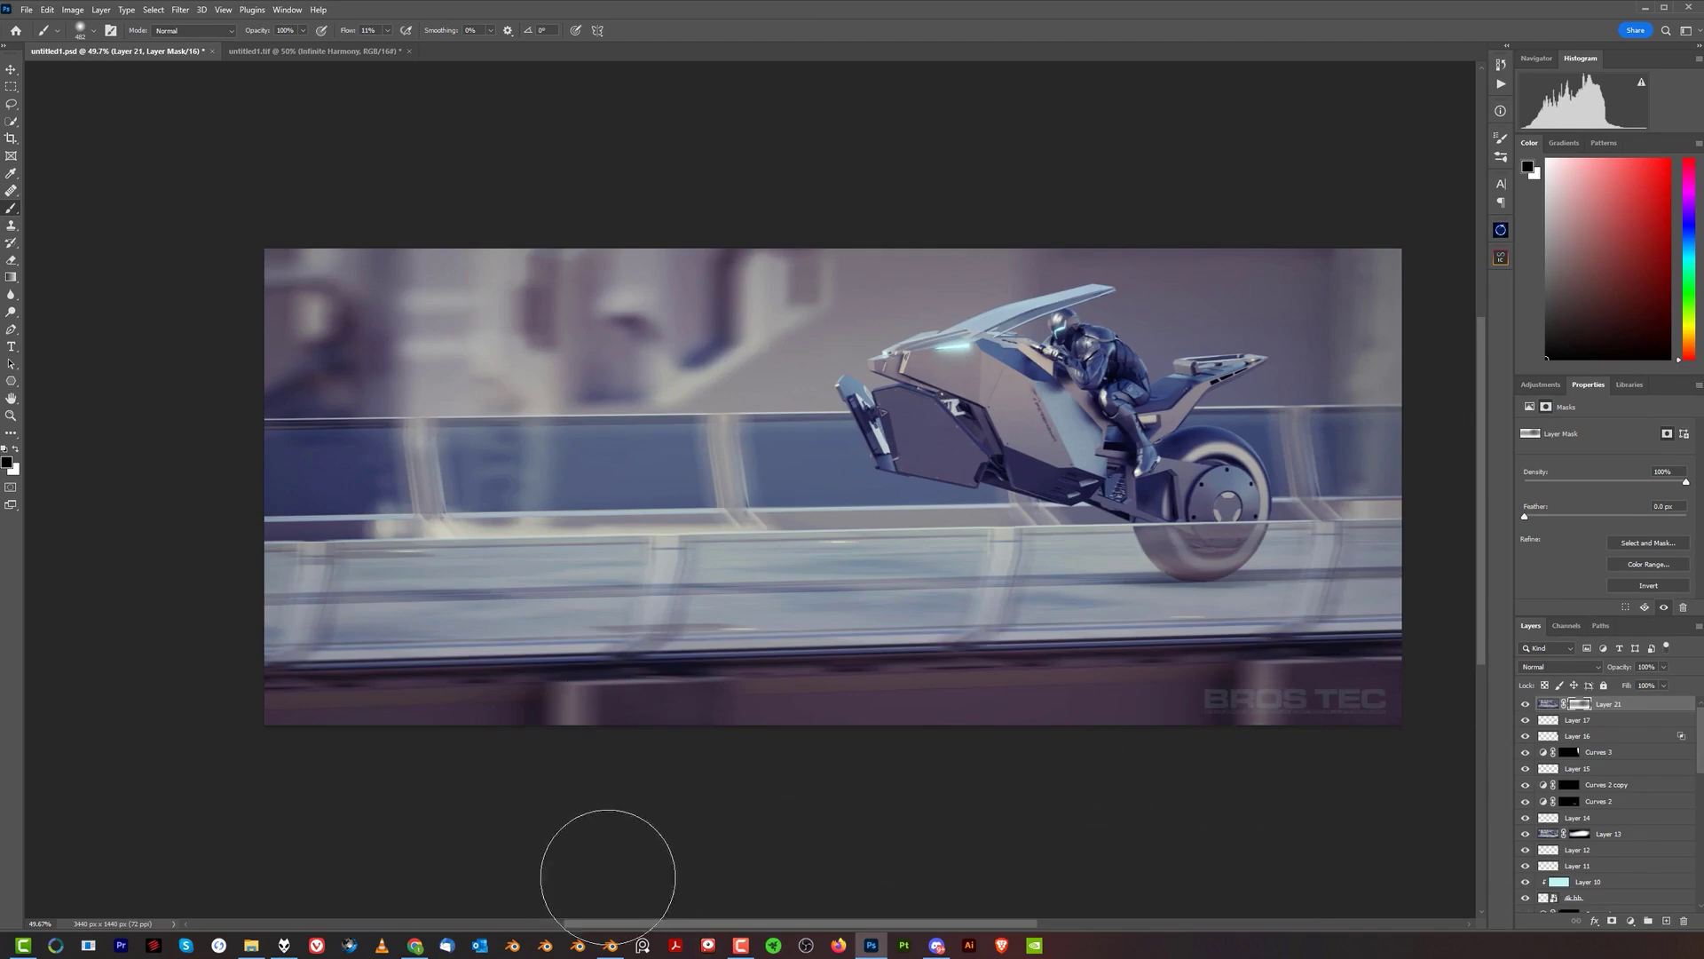
- Switch to Blender to examine the bridge and building scene from another angle, and return to Photoshop
{"action": "left_click", "coordinate": [609, 942]}
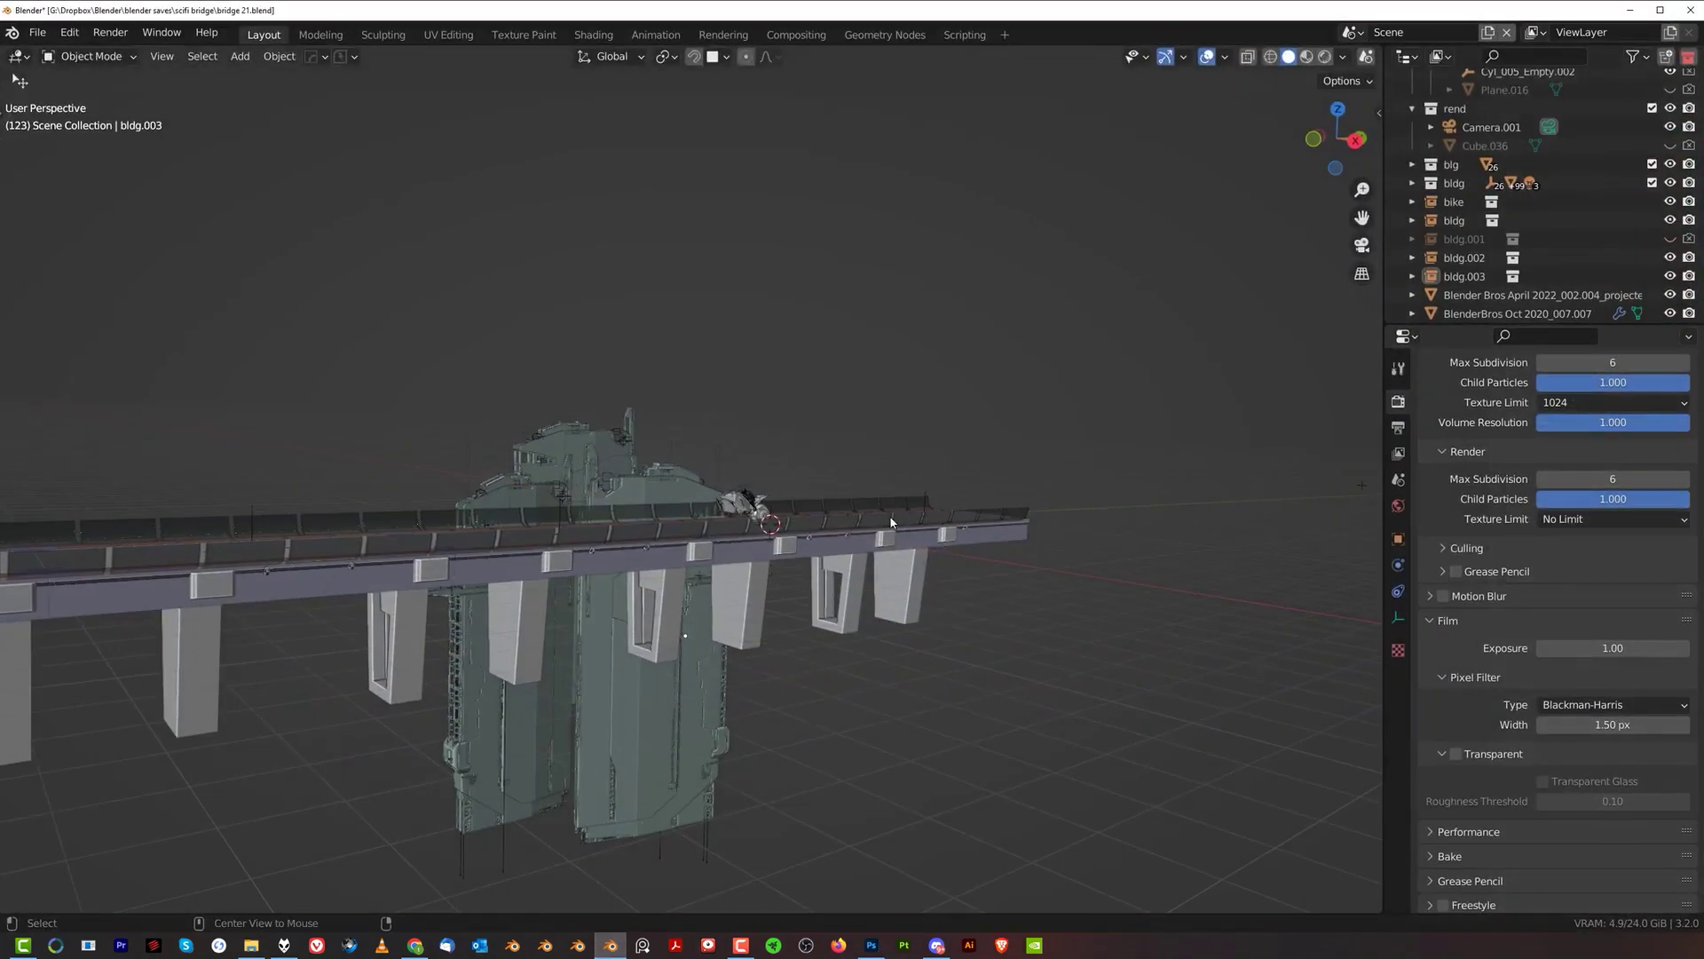
{"action": "middle_click_drag", "start_coordinate": [881, 557], "coordinate": [799, 674]}
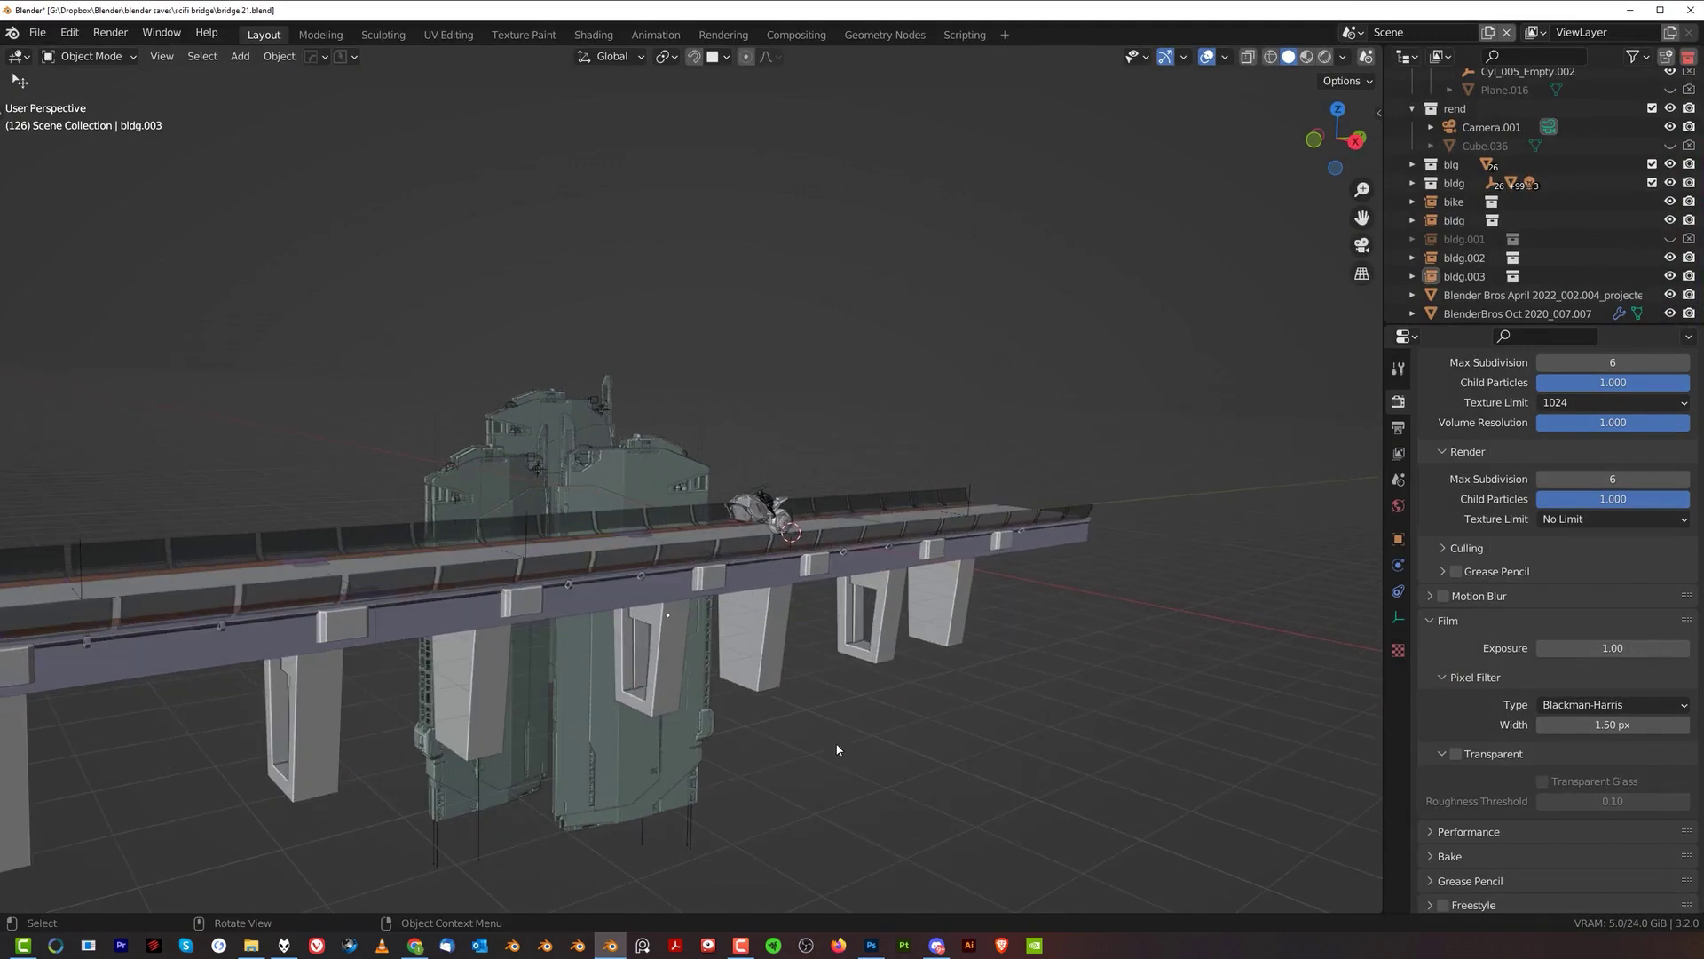
{"action": "left_click", "coordinate": [872, 948]}
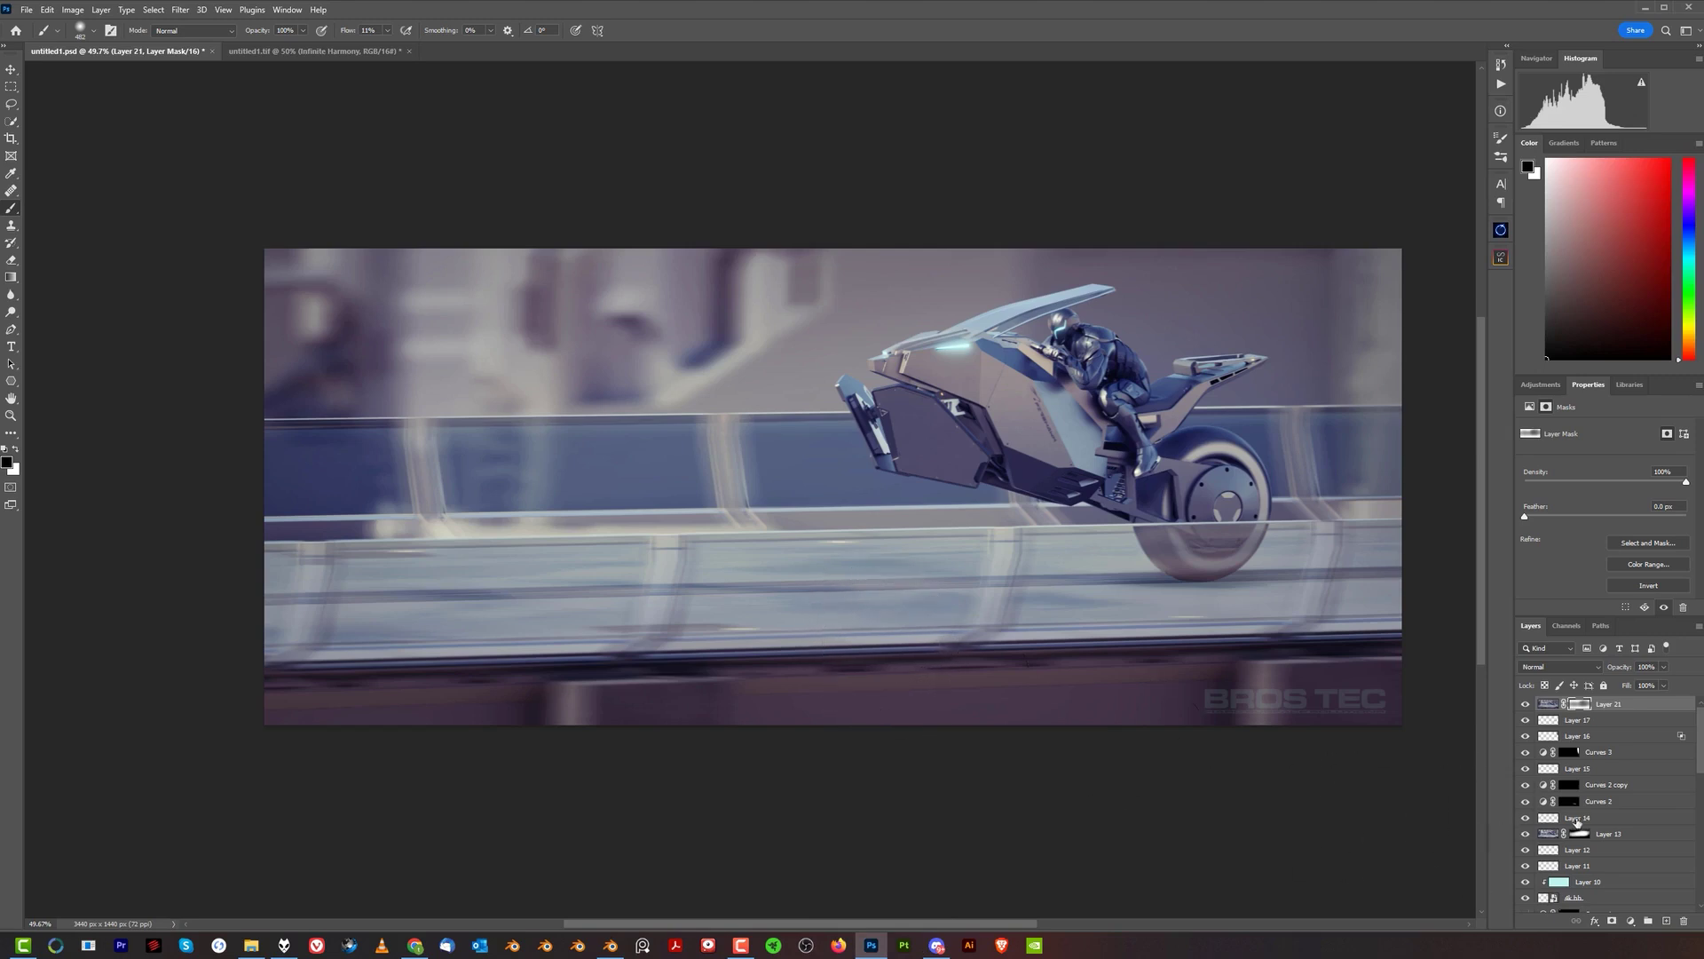
- Move the fk copy logo layer to the very top of the layer stack and show it
{"action": "scroll", "coordinate": [1590, 822], "scroll_direction": "down", "scroll_amount": 5}
{"action": "scroll", "coordinate": [1590, 822], "scroll_direction": "down", "scroll_amount": 5}
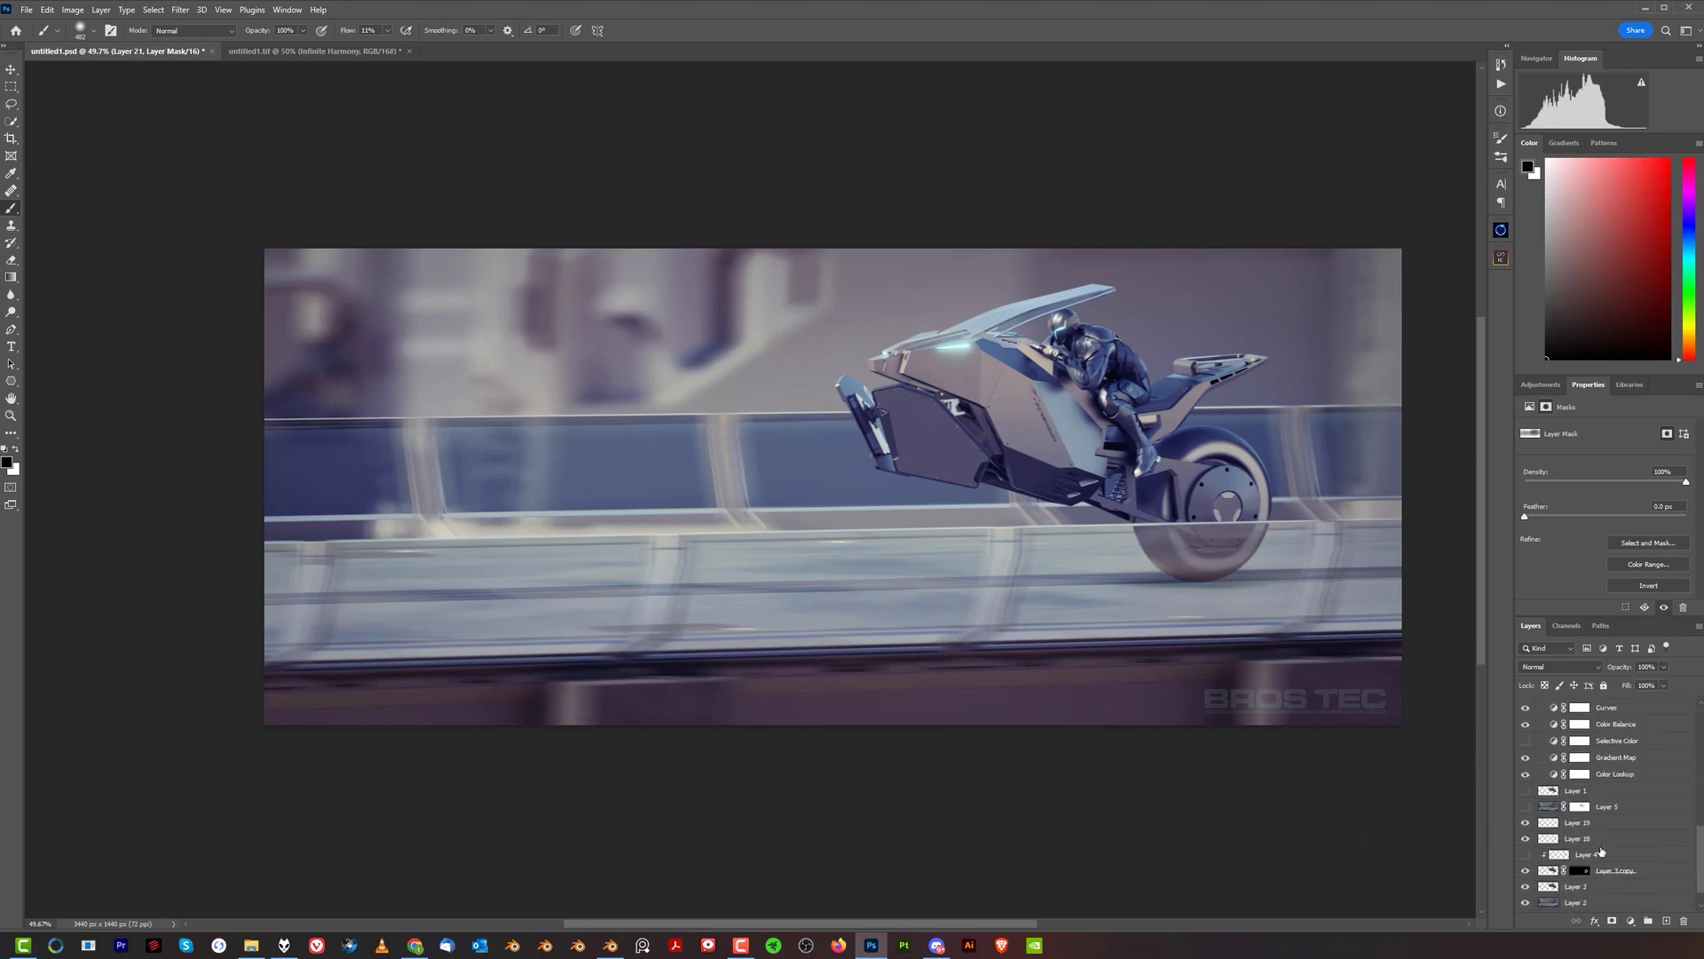
{"action": "scroll", "coordinate": [1588, 861], "scroll_direction": "up", "scroll_amount": 3}
{"action": "scroll", "coordinate": [1580, 865], "scroll_direction": "up", "scroll_amount": 3}
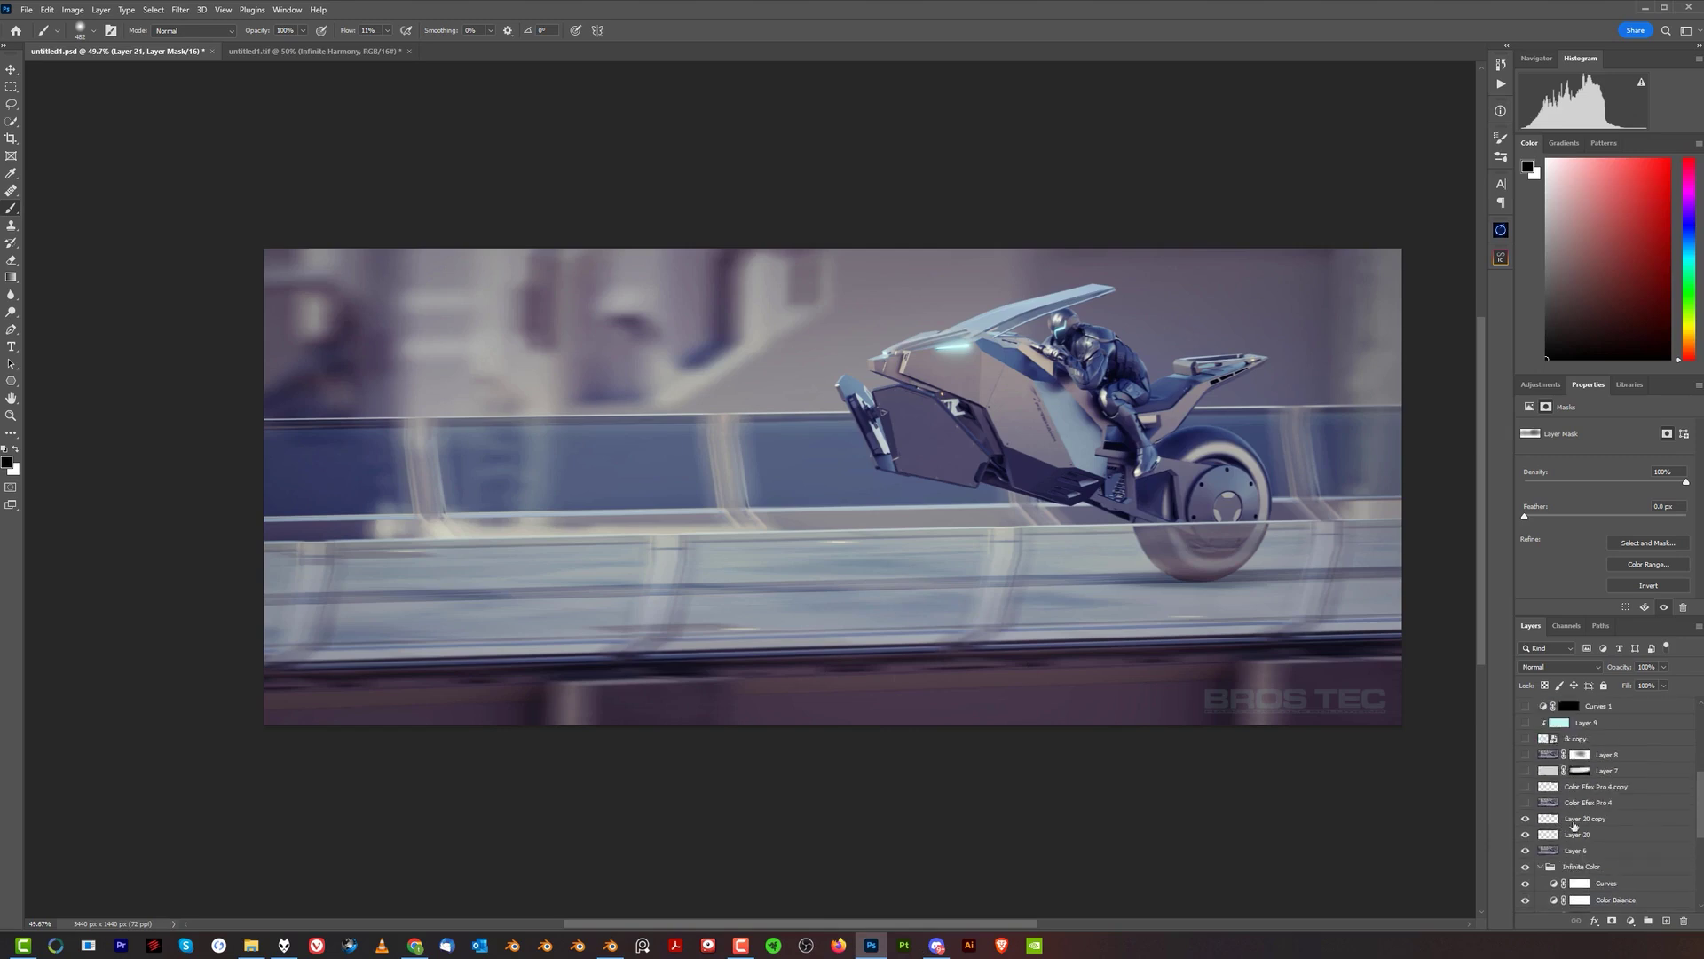
{"action": "scroll", "coordinate": [1573, 821], "scroll_direction": "up", "scroll_amount": 4}
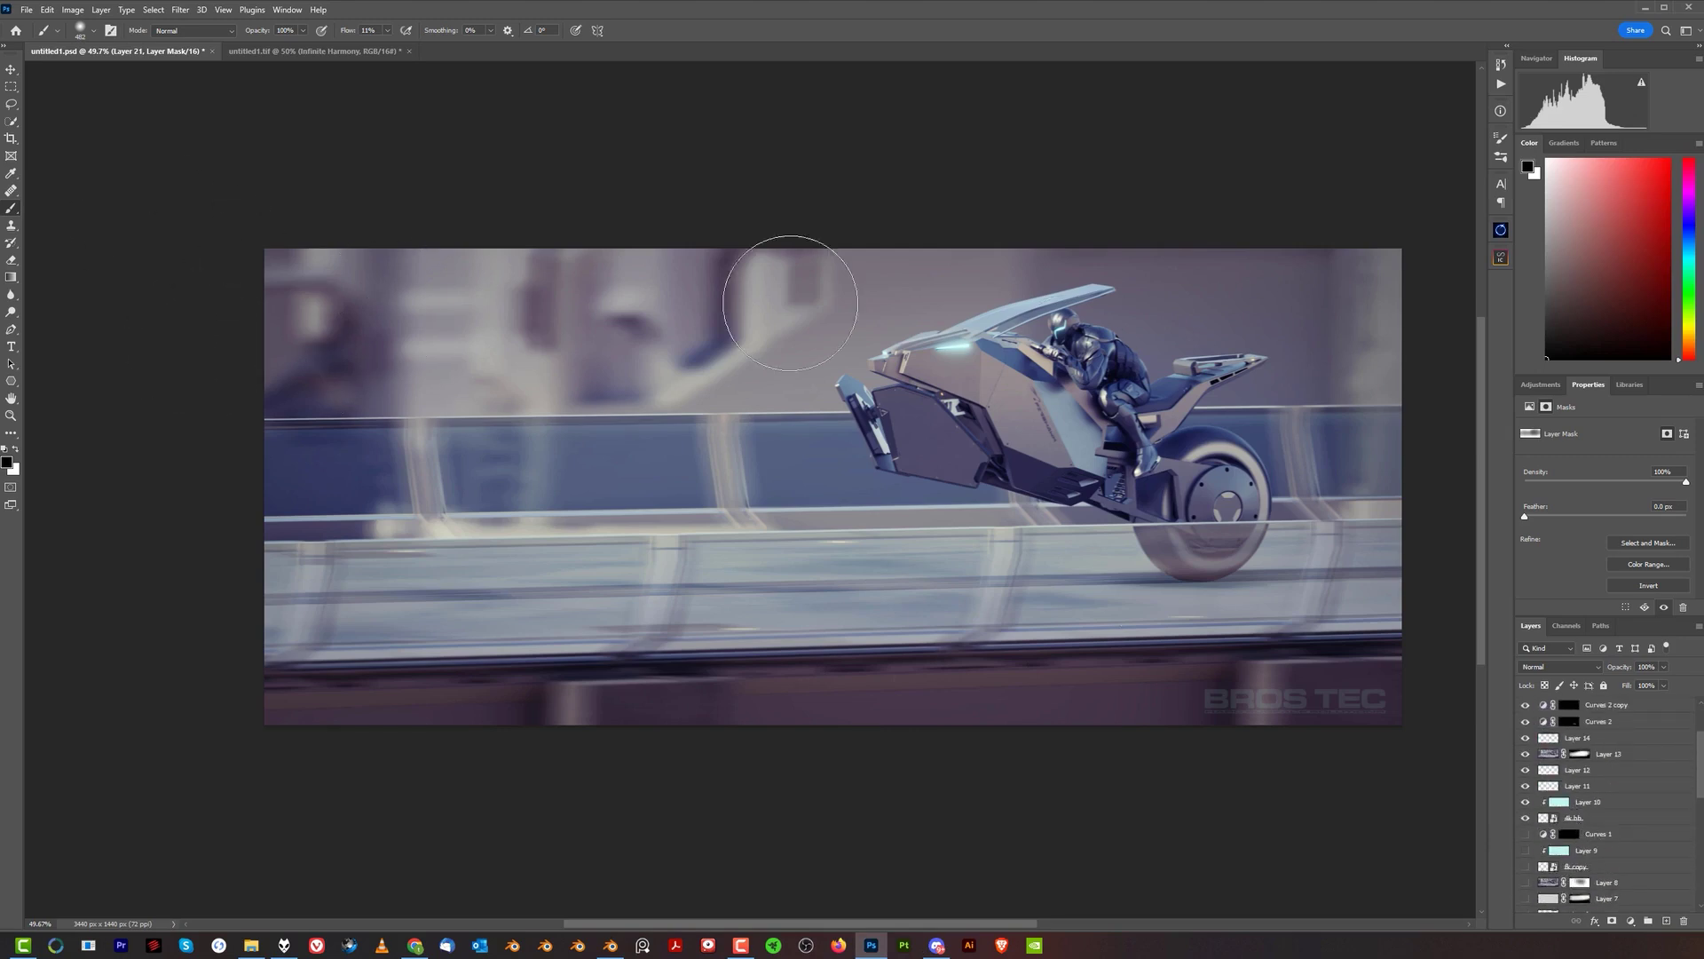
{"action": "scroll", "coordinate": [1584, 818], "scroll_direction": "down", "scroll_amount": 1}
{"action": "left_click_drag", "start_coordinate": [1583, 819], "coordinate": [1585, 706]}
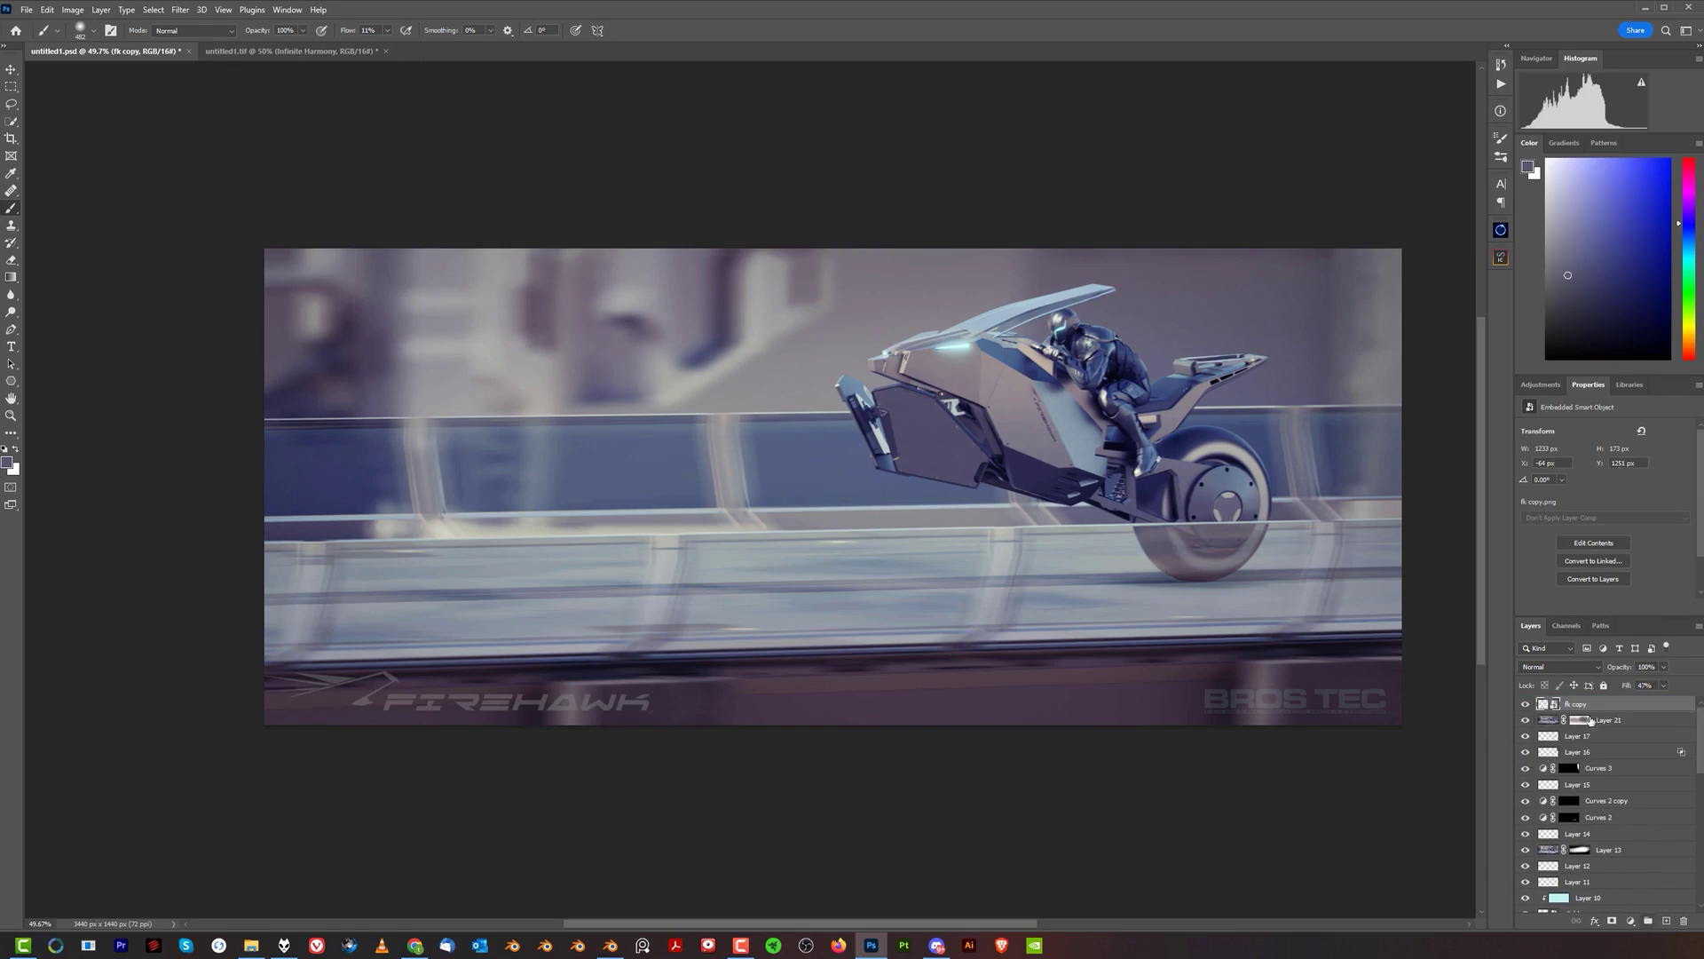
{"action": "left_click", "coordinate": [1549, 705], "text": "ctrl"}
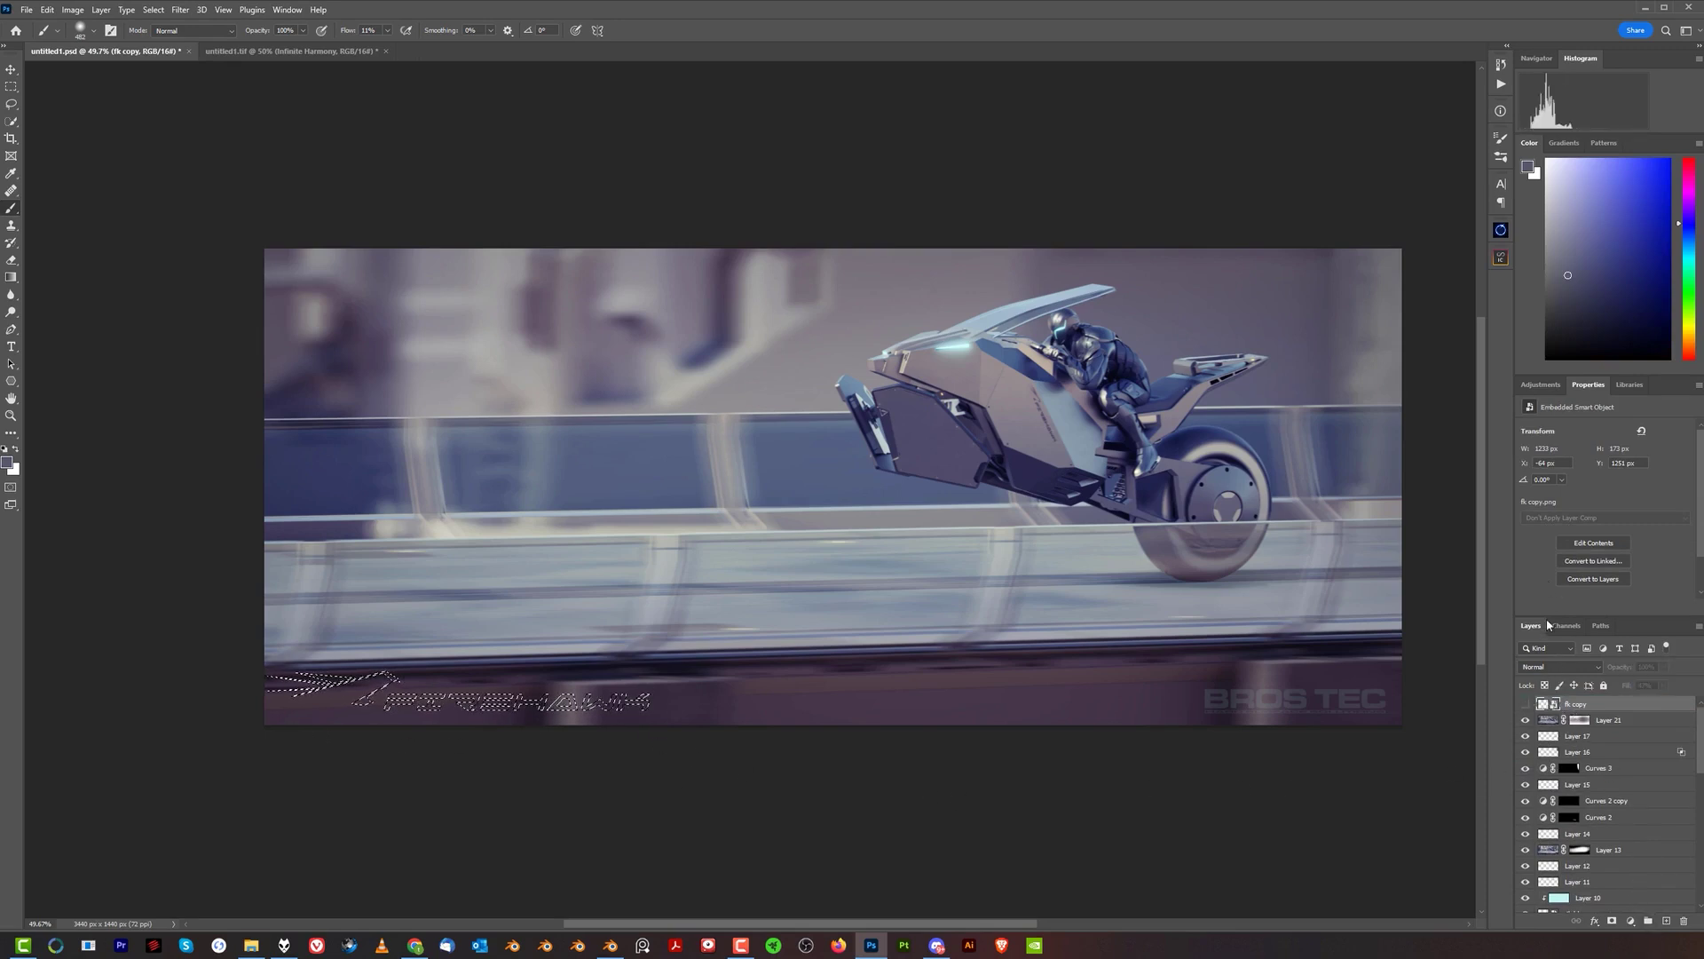
{"action": "left_click", "coordinate": [1540, 385]}
{"action": "left_click", "coordinate": [1564, 417]}
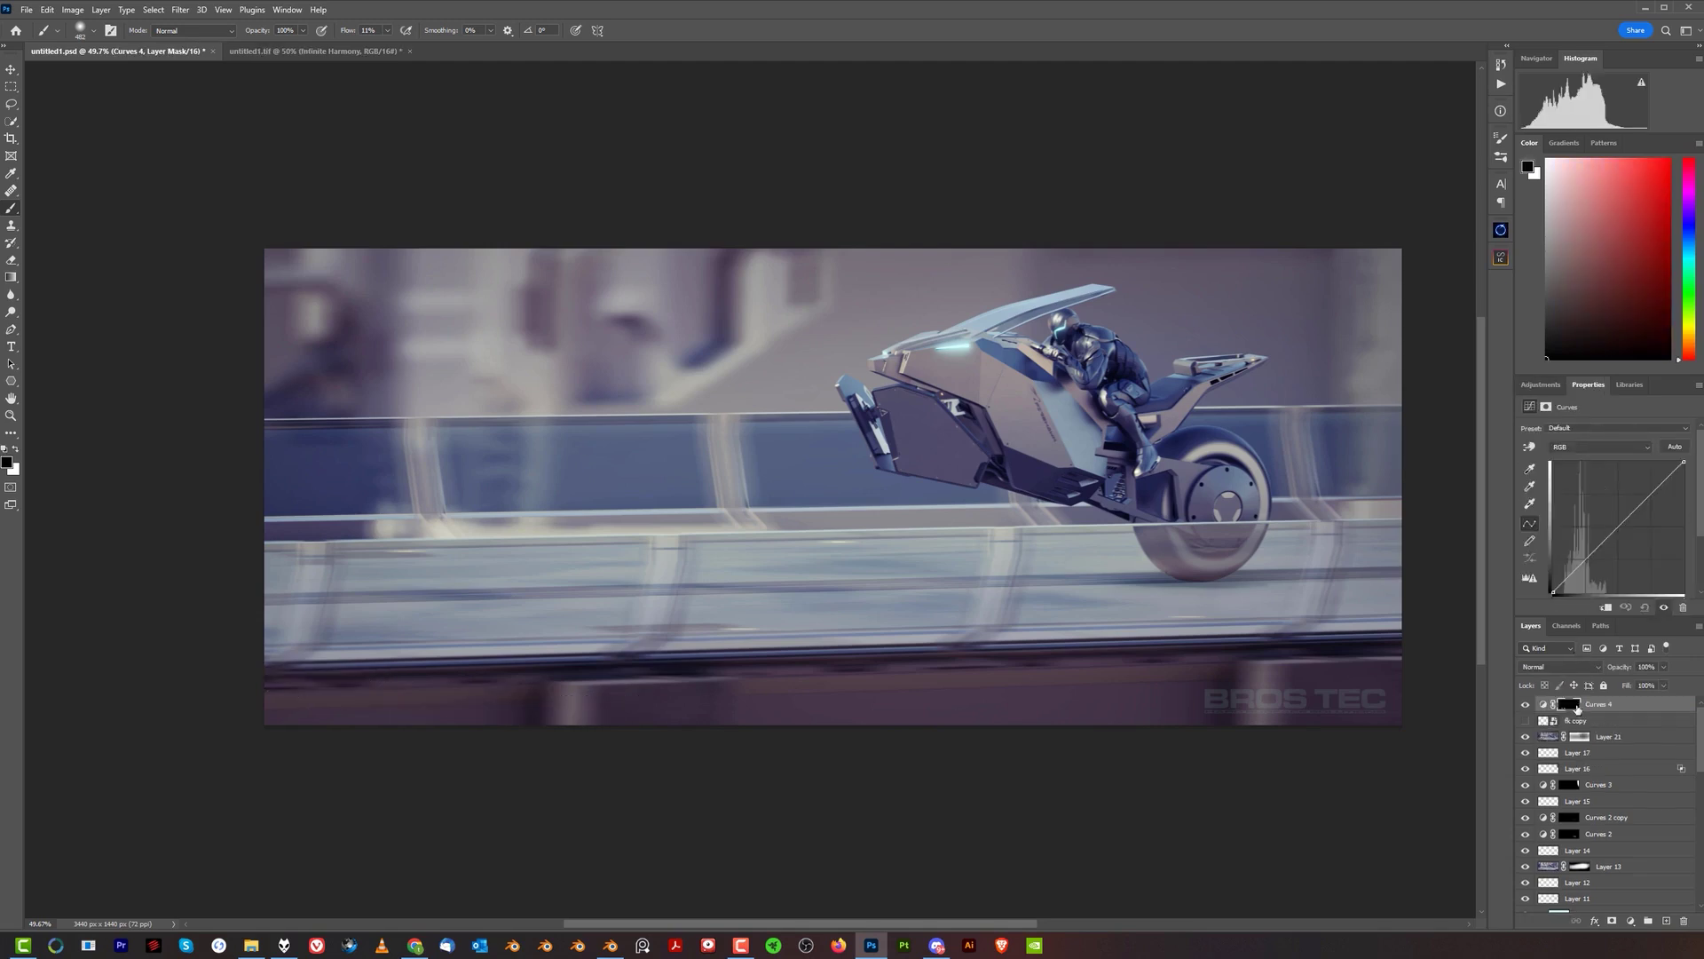
{"action": "left_click_drag", "start_coordinate": [1606, 523], "coordinate": [1586, 543]}
{"action": "key", "text": "ctrl+z"}
{"action": "key", "text": "ctrl+z"}
{"action": "key", "text": "ctrl+z"}
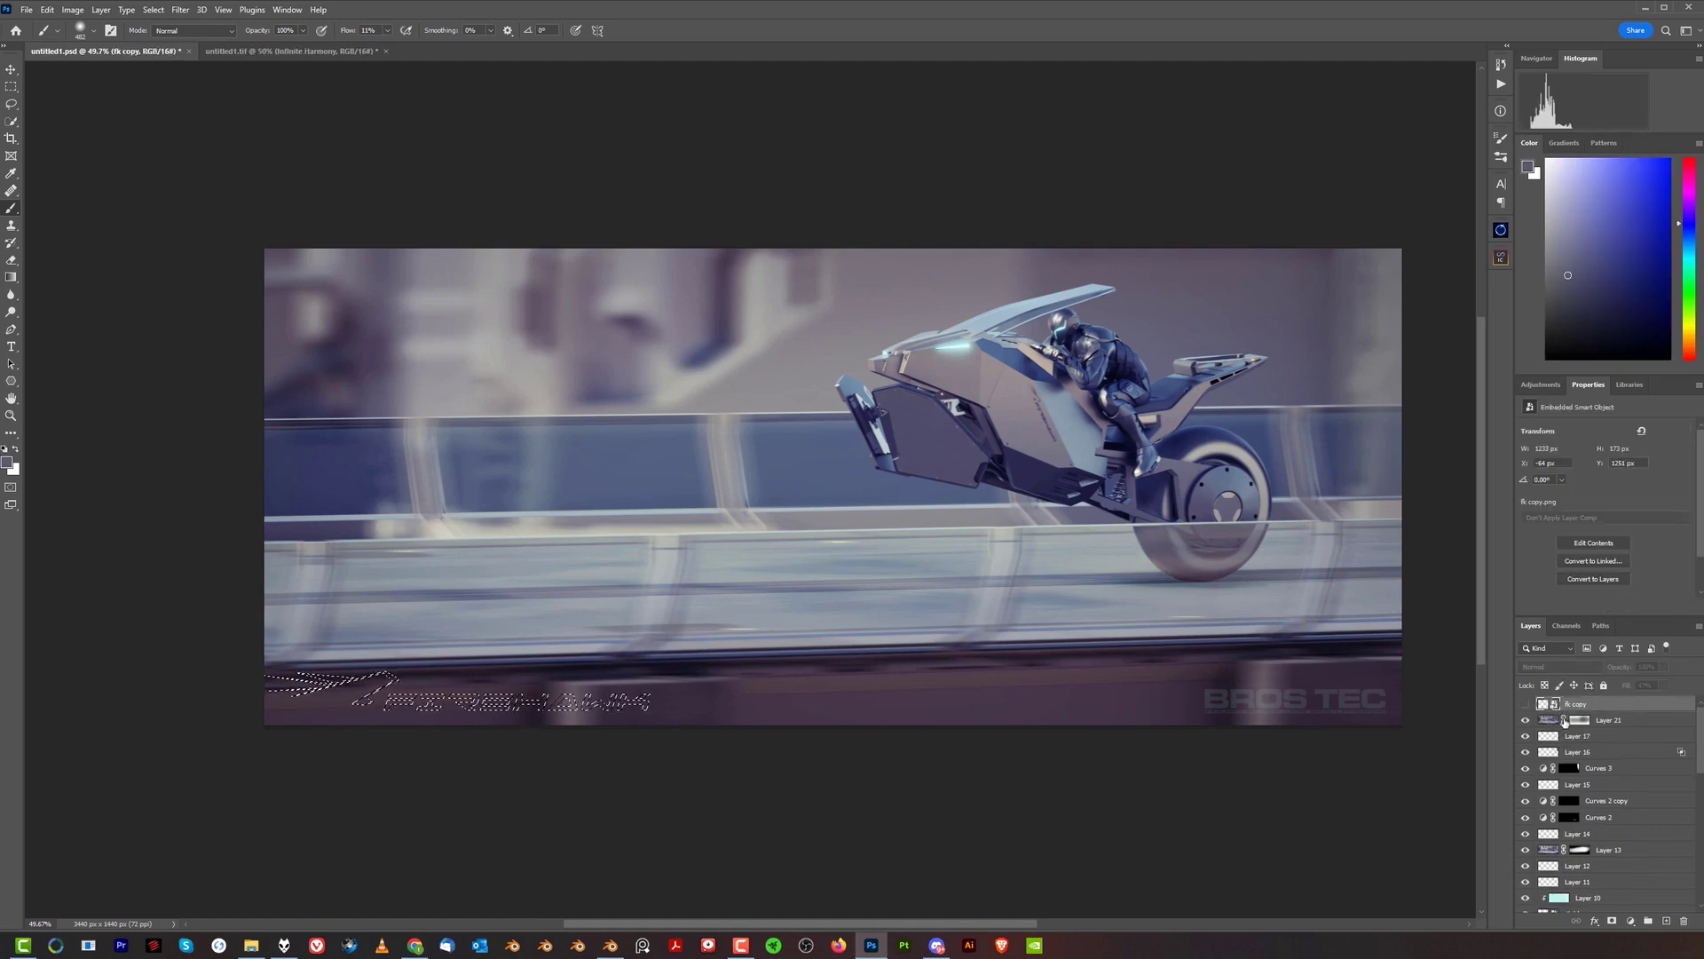
{"action": "key", "text": "ctrl+d"}
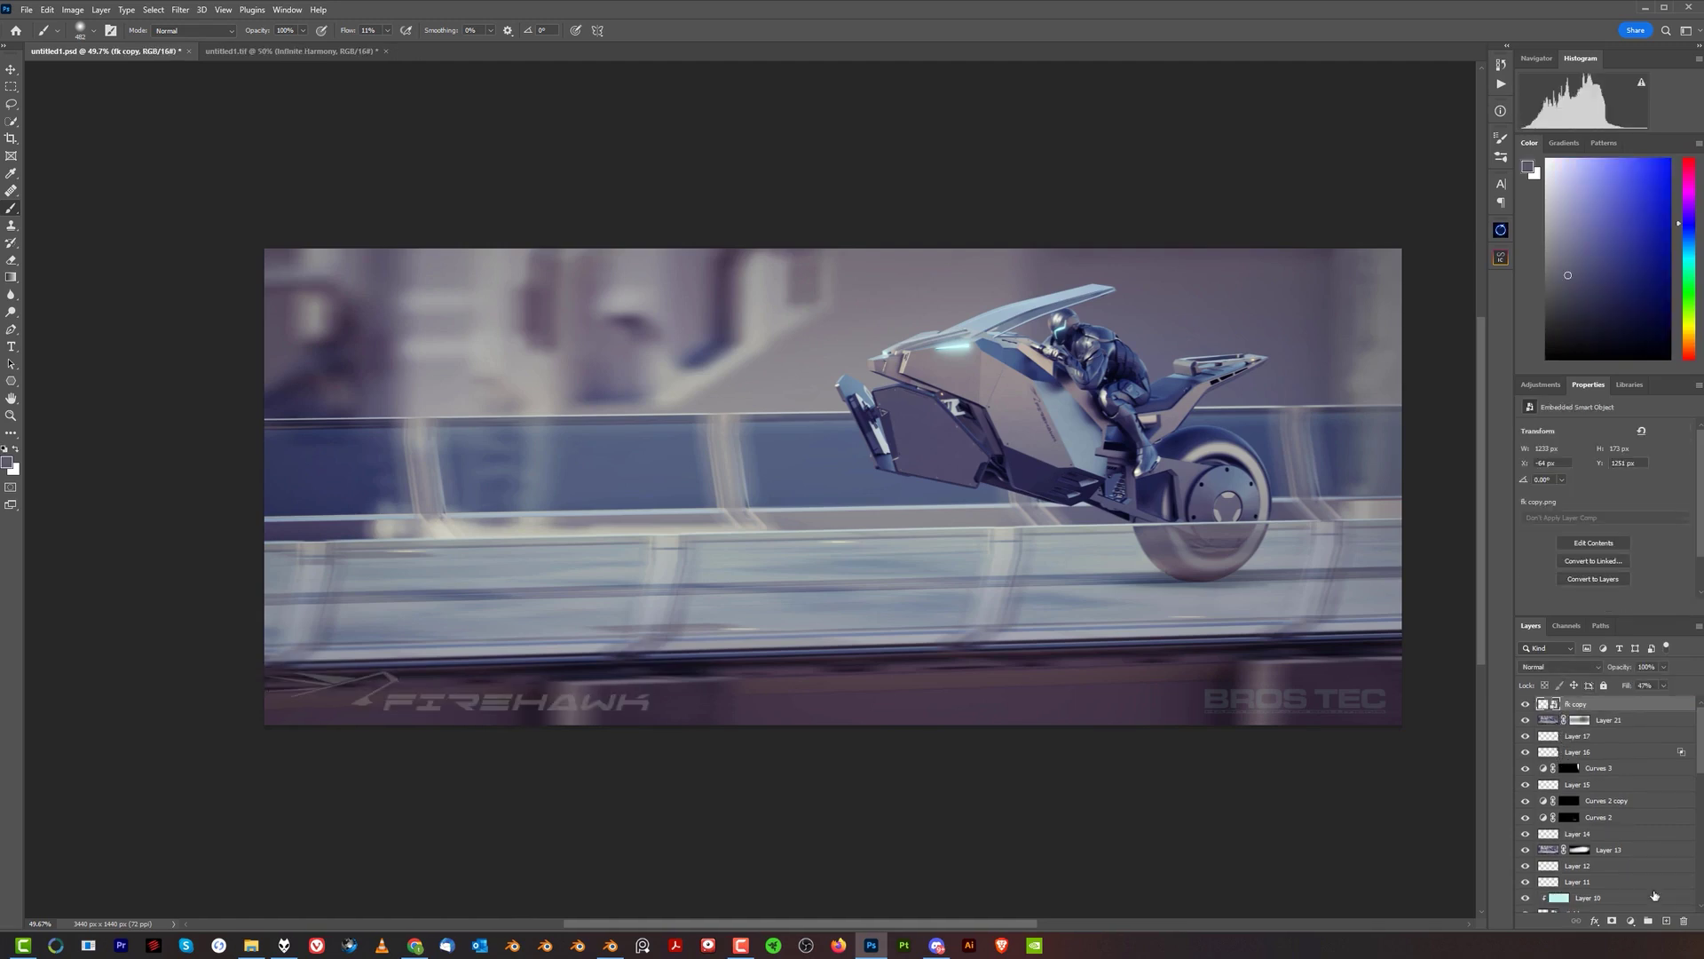
- Add a new layer clipped to the fk copy logo and fill it with pale cyan sampled from the bike's headlight
{"action": "left_click", "coordinate": [1666, 921]}
{"action": "left_click", "coordinate": [1634, 711], "text": "alt"}
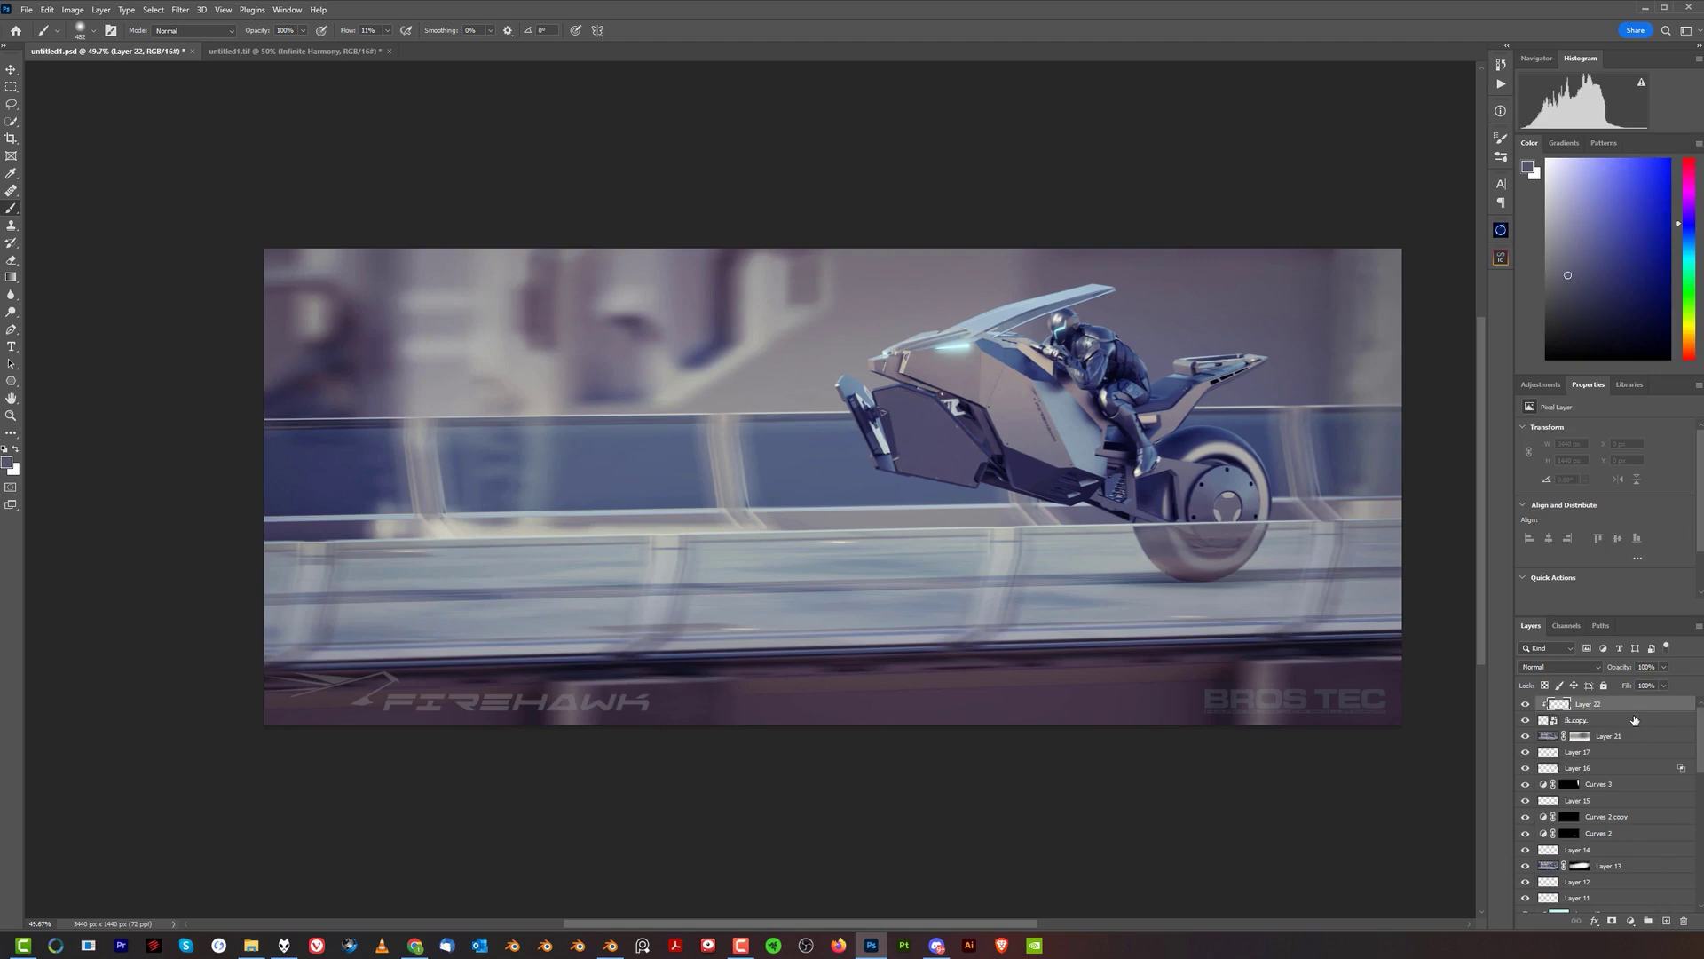
{"action": "left_click", "coordinate": [958, 344], "text": "alt"}
{"action": "left_click", "coordinate": [956, 344], "text": "alt"}
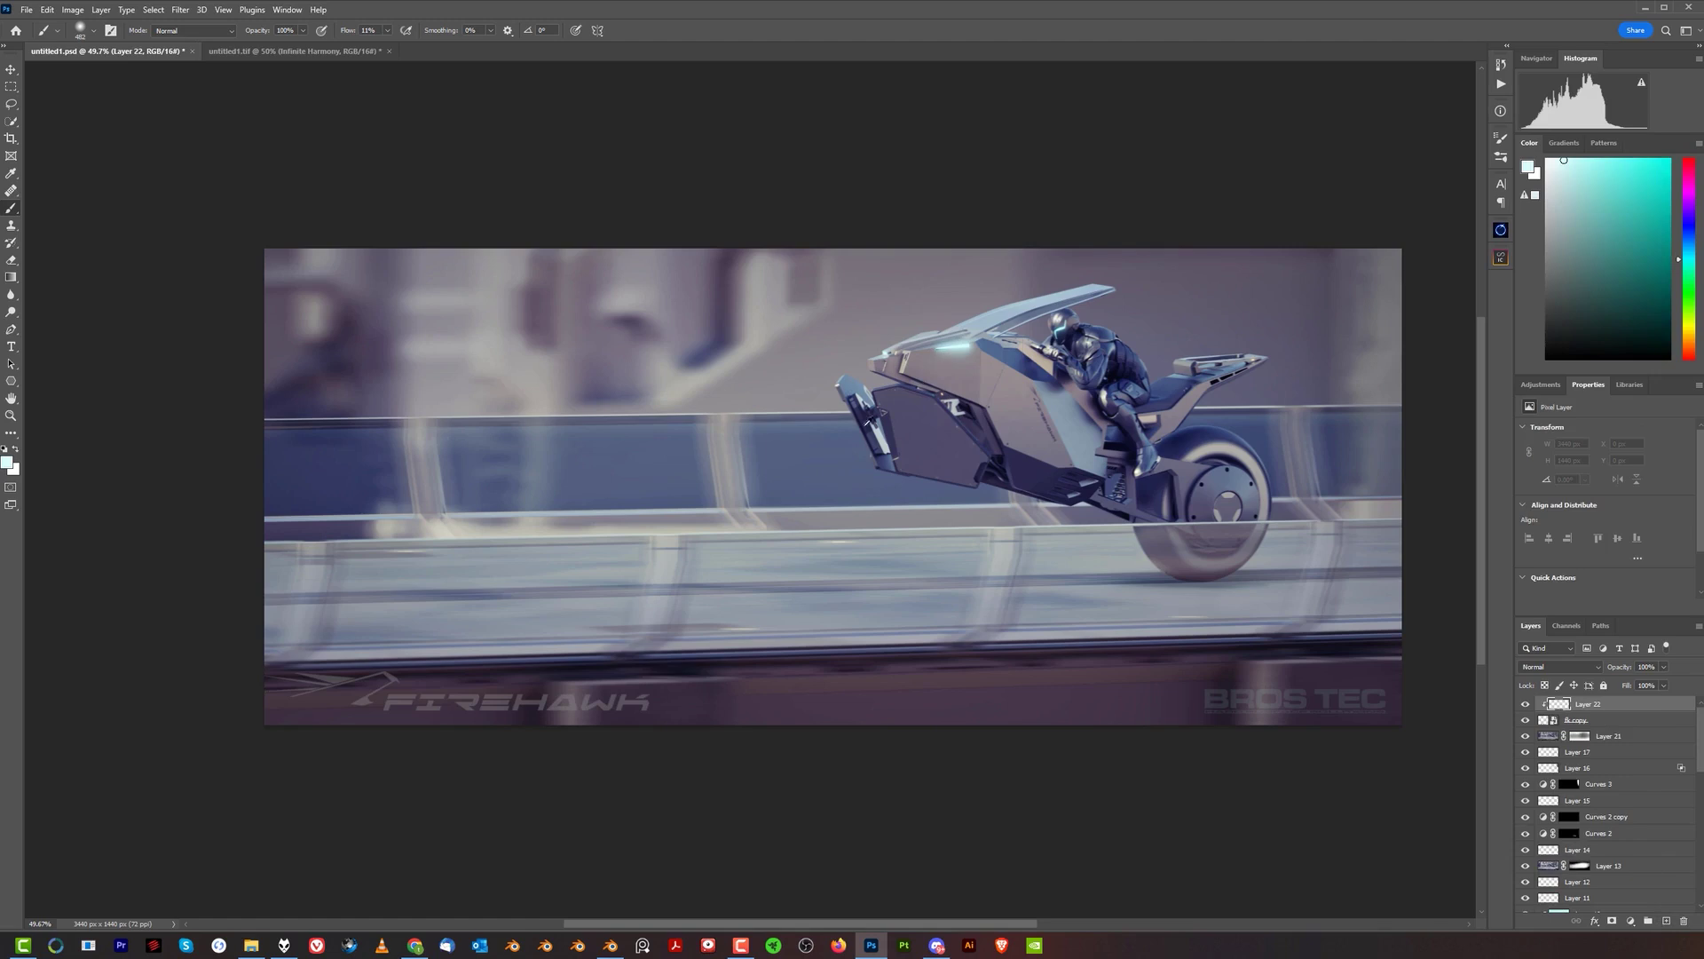
{"action": "key", "text": "alt+BackSpace"}
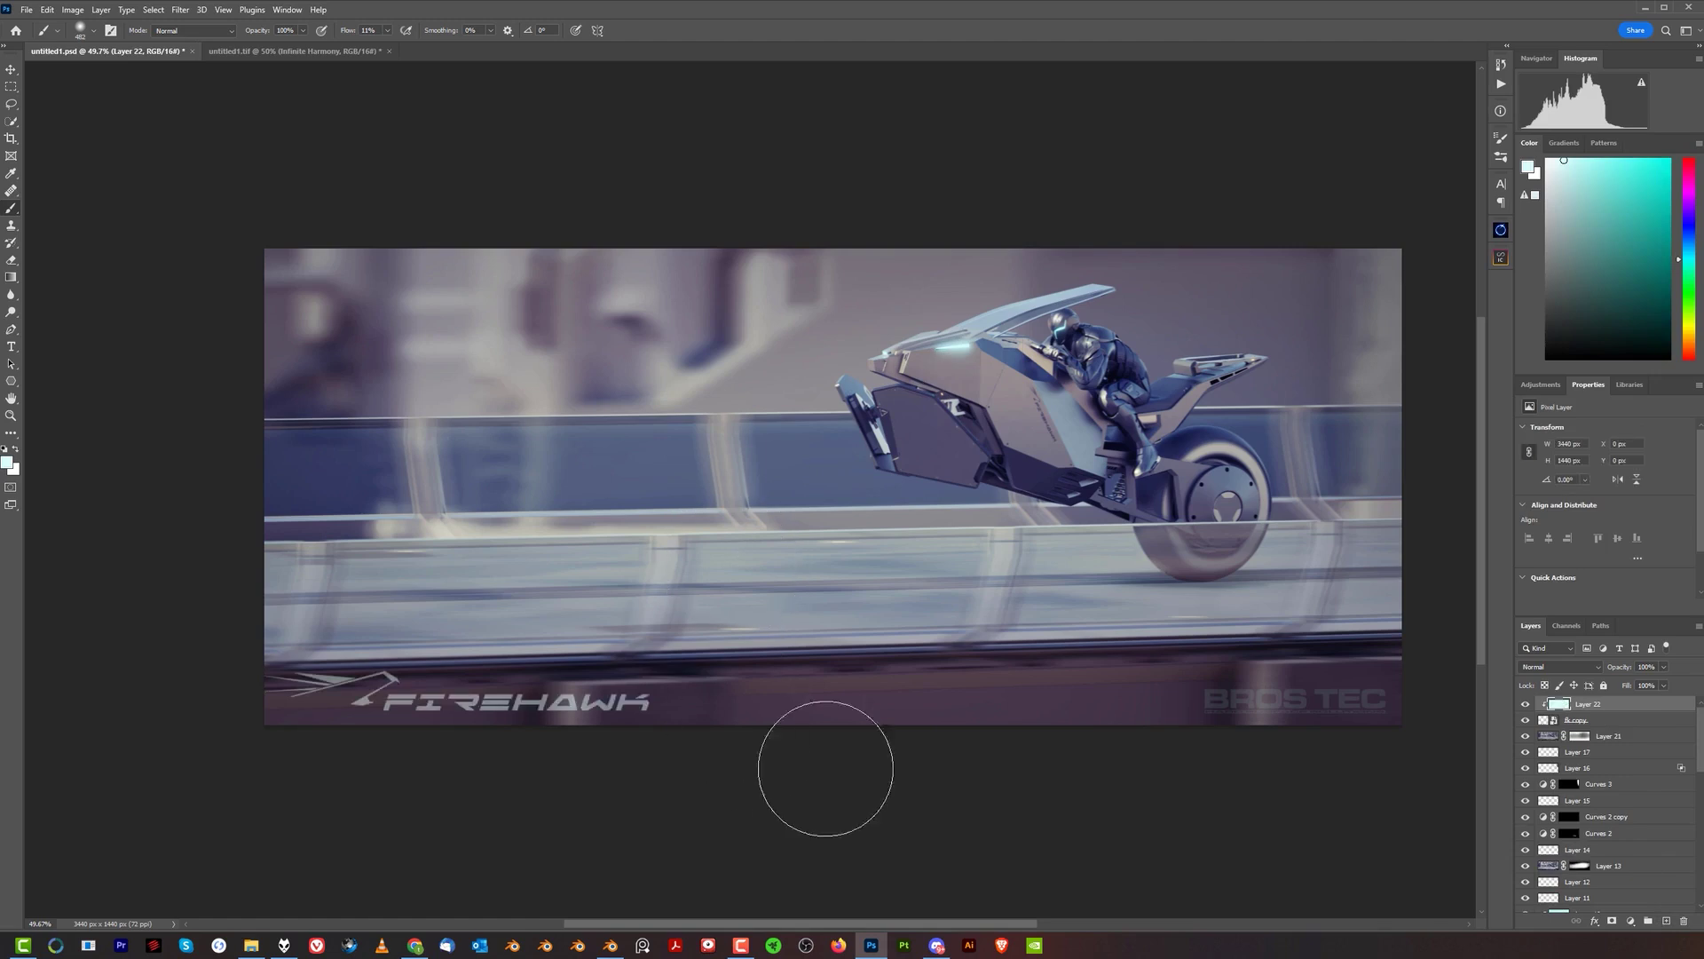
- Move the FIREHAWK logo to the upper-left corner of the image with Free Transform
{"action": "left_click", "coordinate": [1584, 721]}
{"action": "key", "text": "ctrl+t"}
{"action": "left_click_drag", "start_coordinate": [613, 697], "coordinate": [632, 292]}
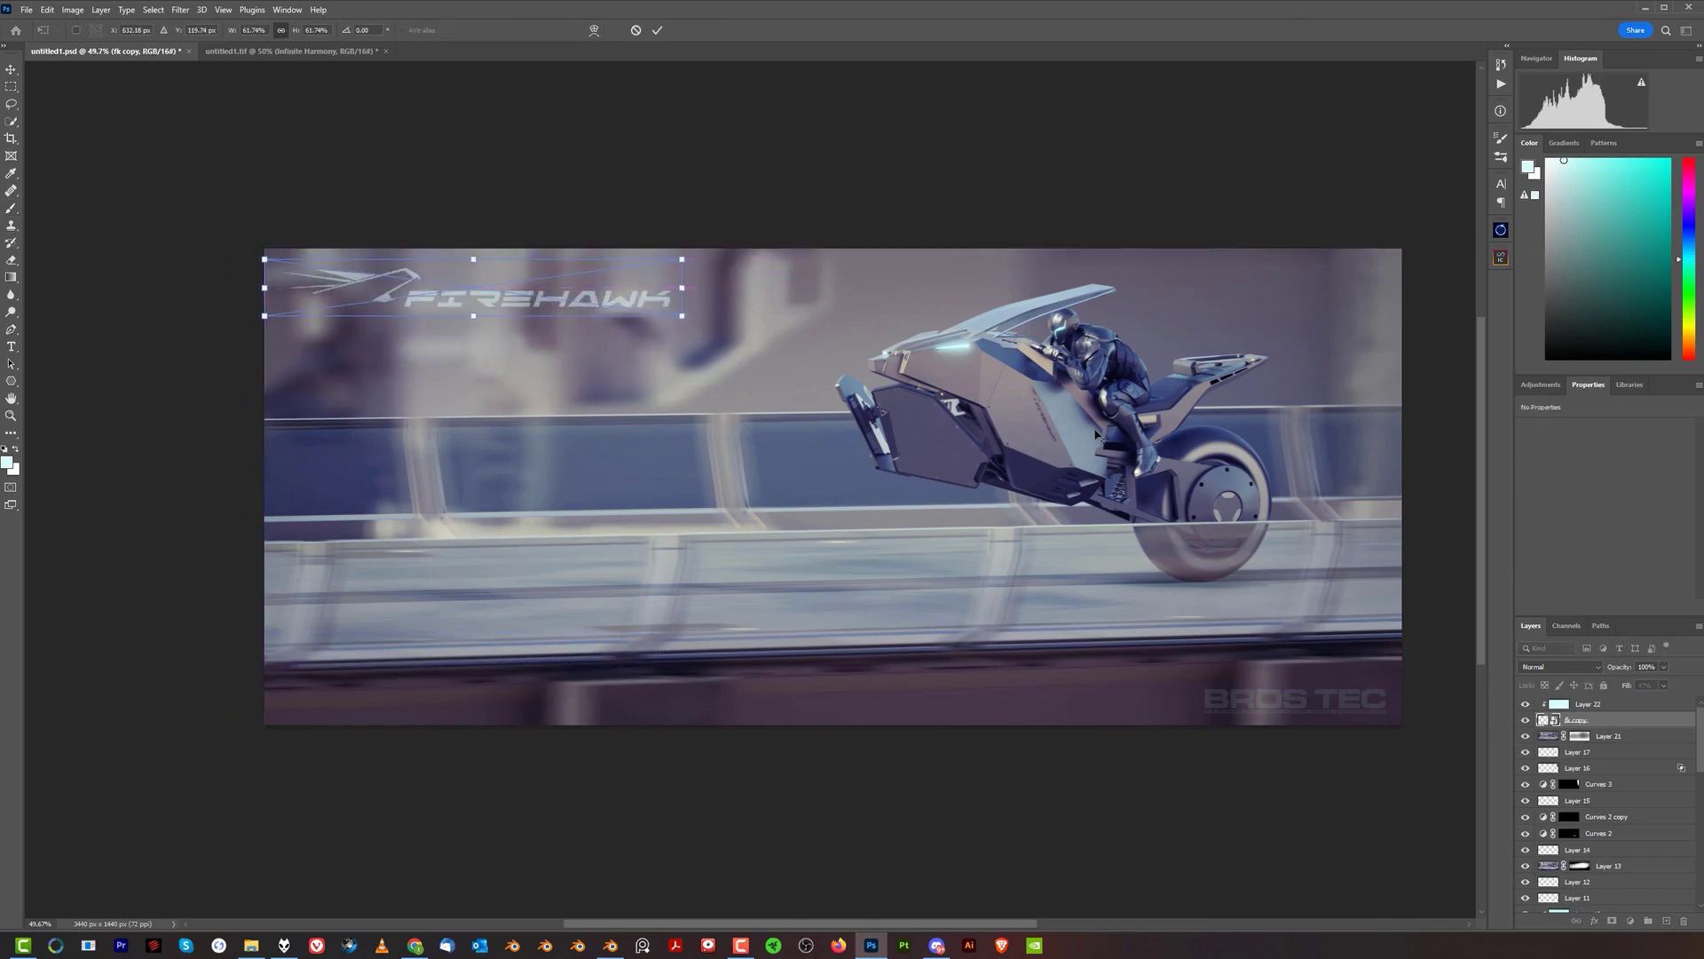
- Refill the clipped color layer above the logo with dark navy sampled from the rider, and select the fk copy layer
{"action": "left_click", "coordinate": [1588, 704]}
{"action": "key", "text": "b"}
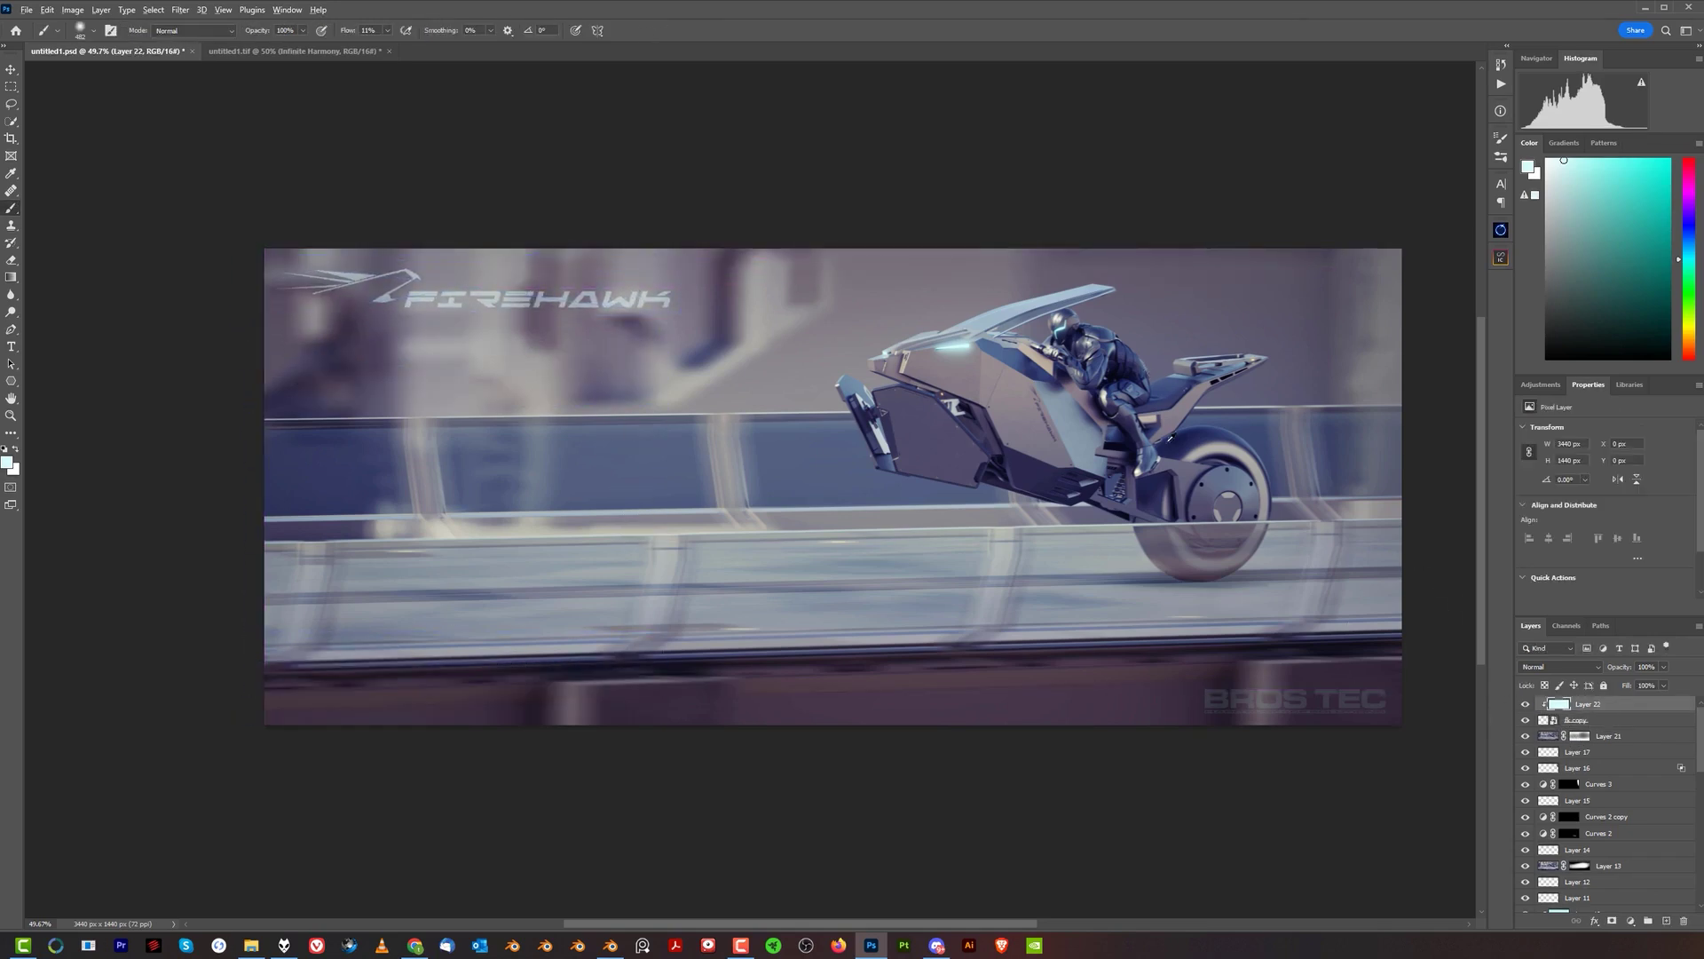
{"action": "left_click", "coordinate": [1128, 434], "text": "alt"}
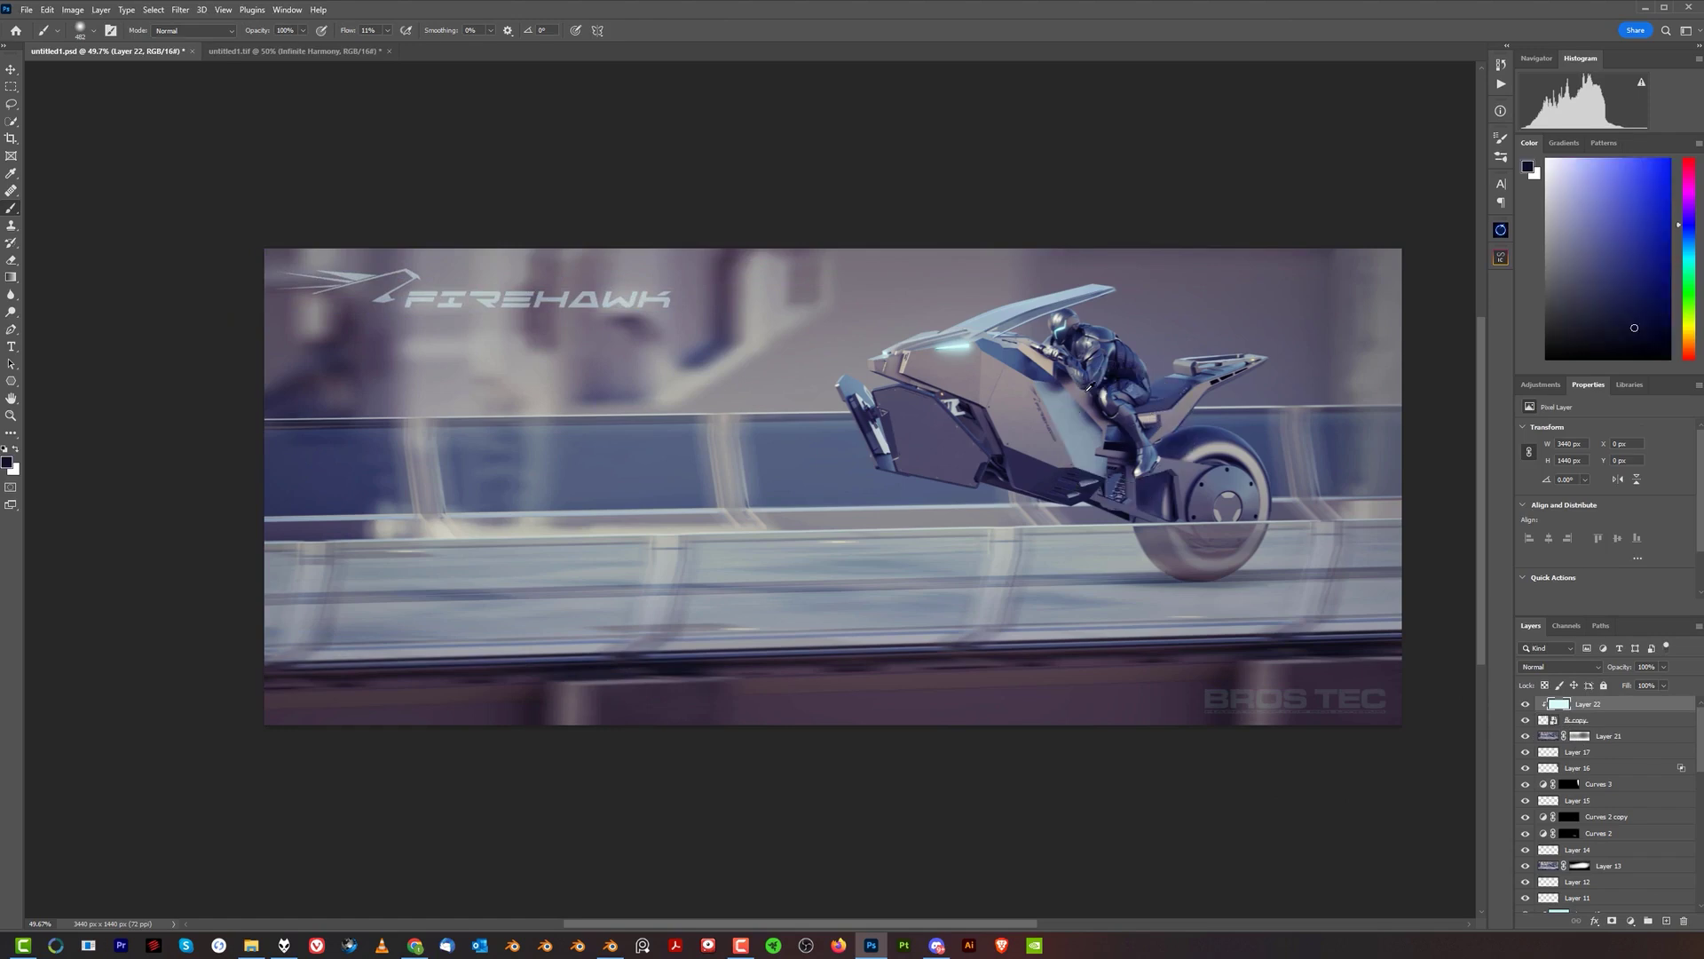
{"action": "key", "text": "shift+alt+BackSpace"}
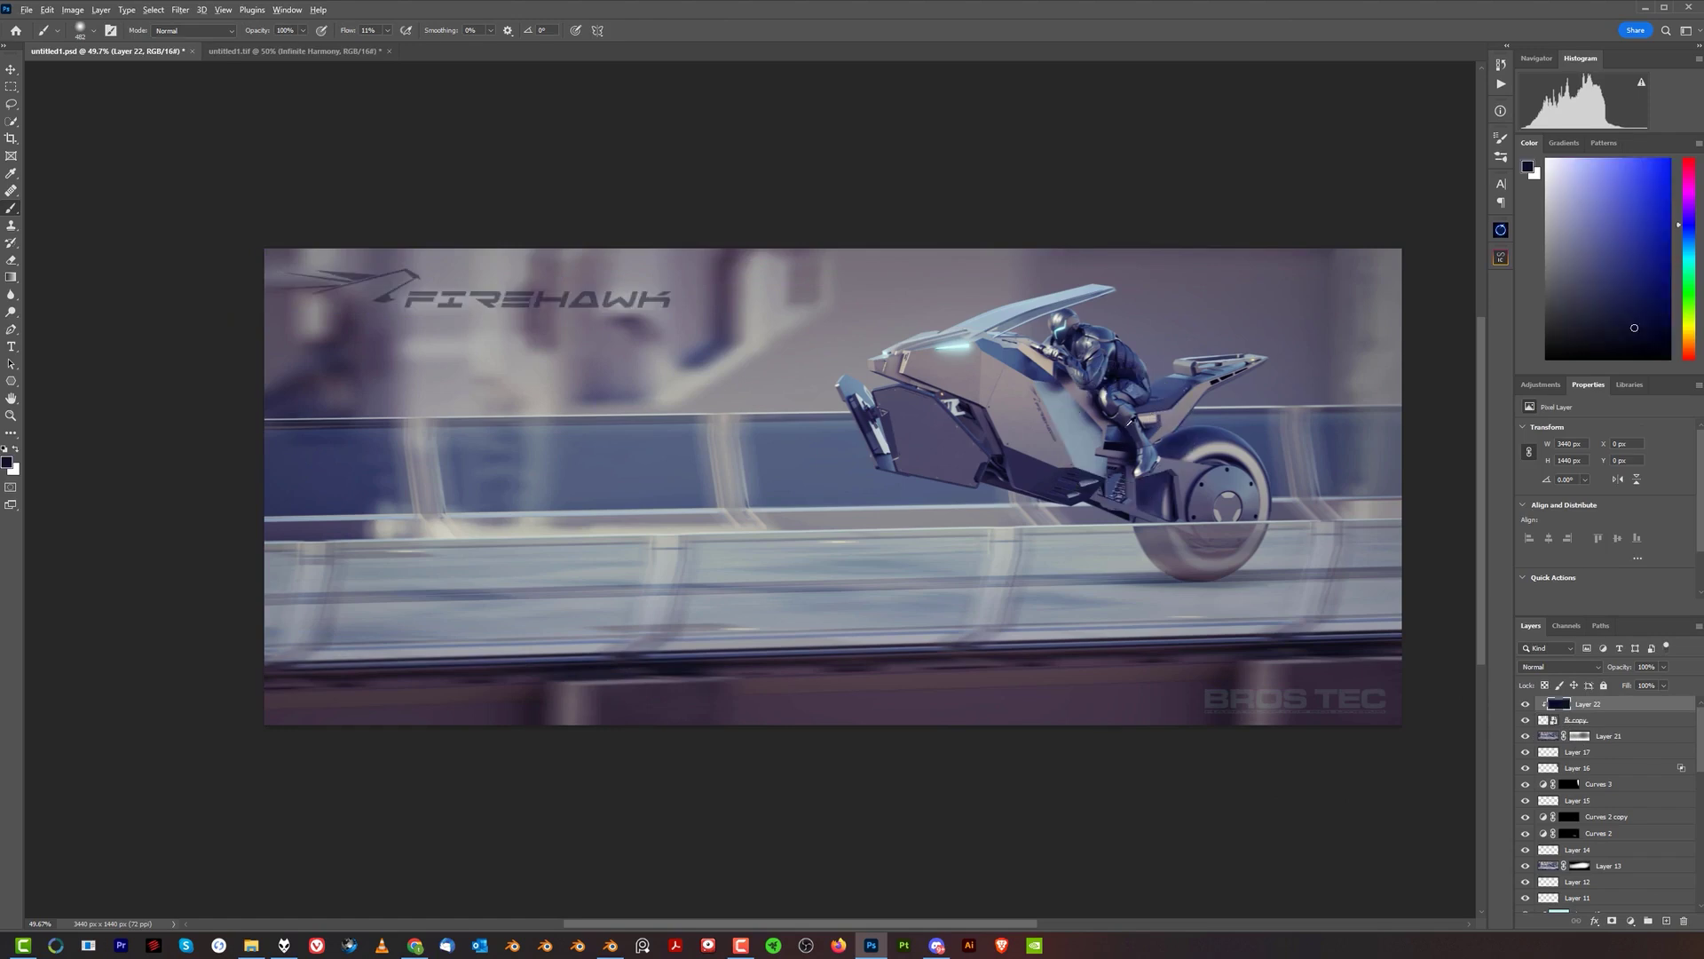
{"action": "left_click", "coordinate": [1001, 470], "text": "alt"}
{"action": "key", "text": "alt+bracketleft"}
{"action": "scroll", "coordinate": [1003, 498], "scroll_direction": "up", "scroll_amount": 1, "text": "alt"}
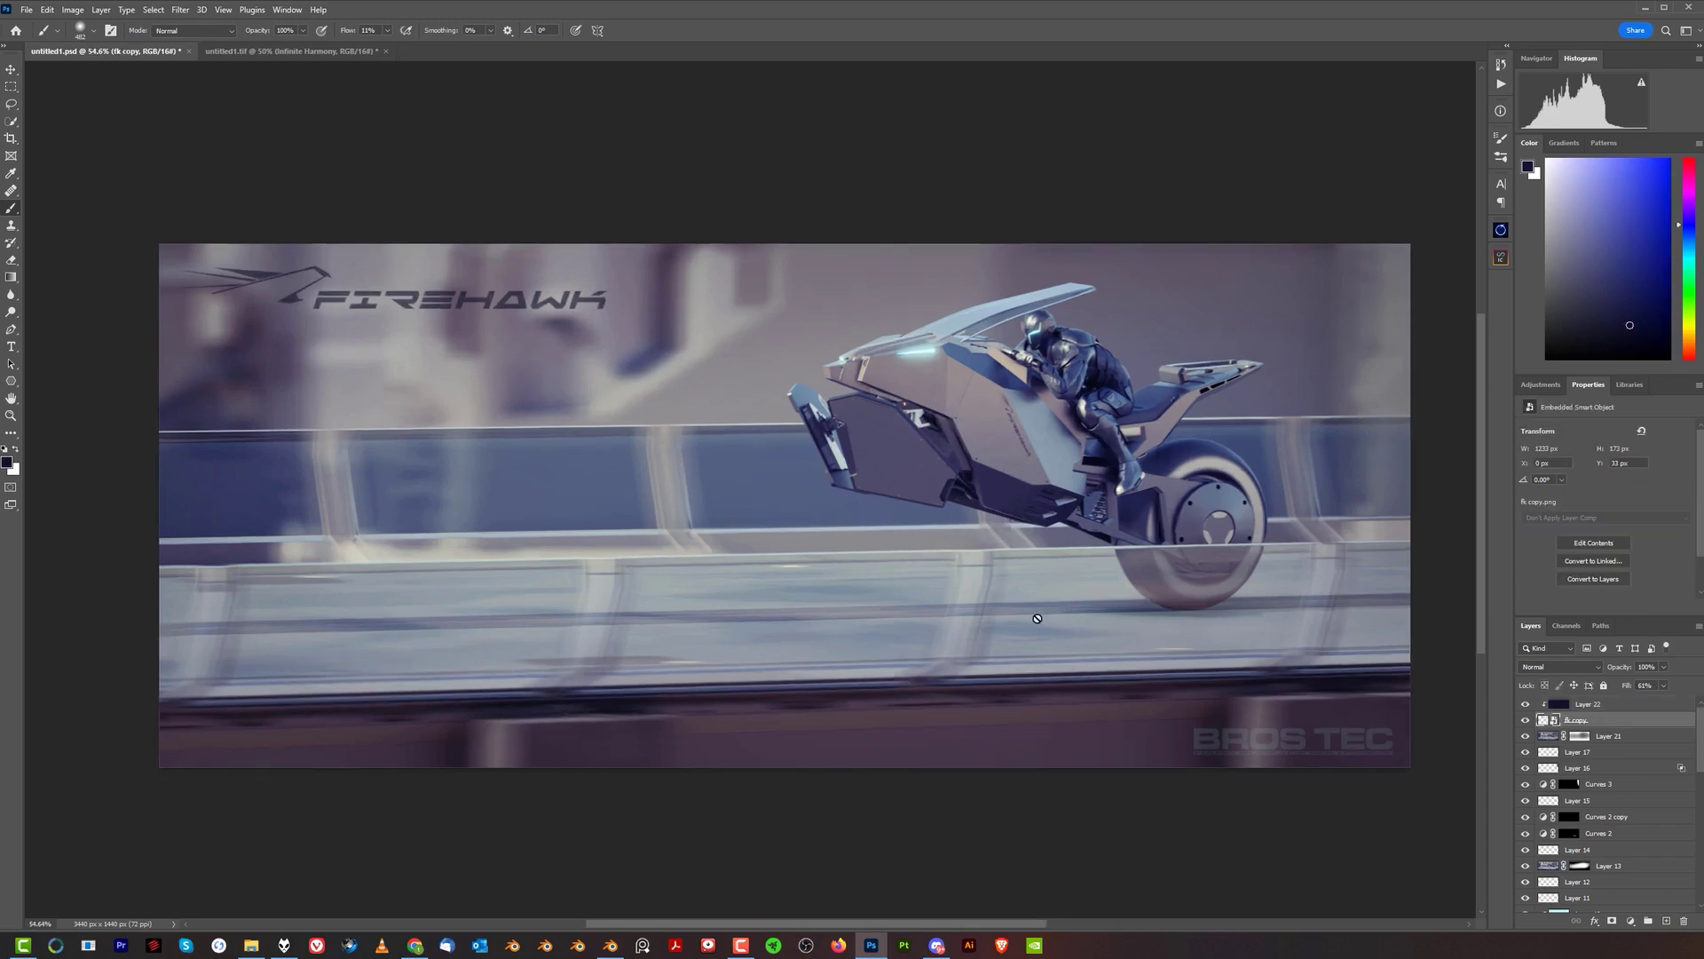